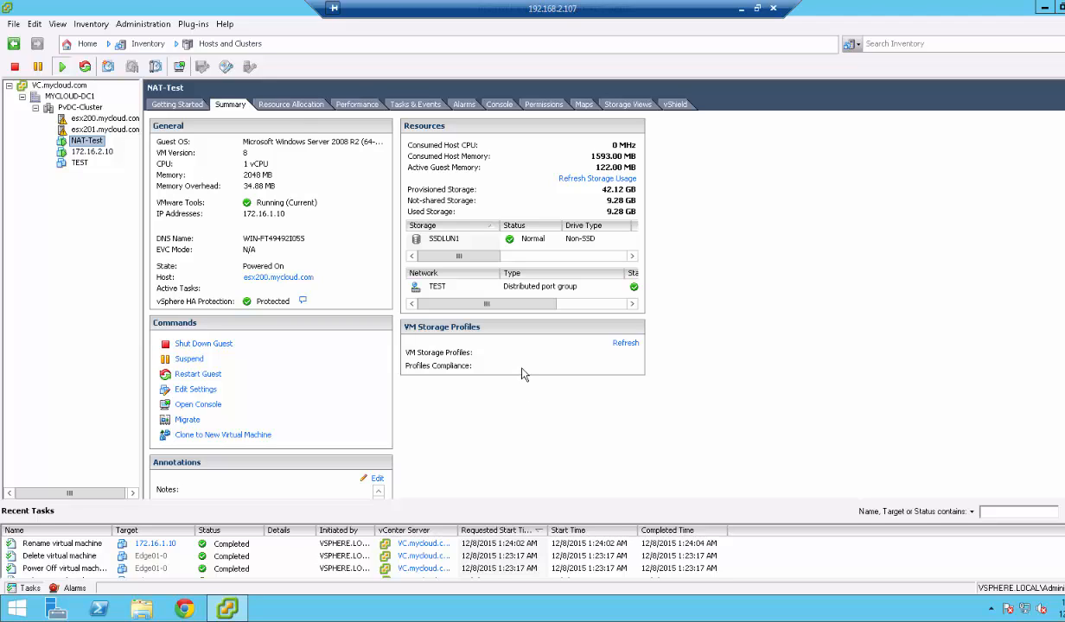
# Minimize the remote session and view the Summary of the ESX100 host at 192.168.2.150.
pyautogui.click(740, 9)
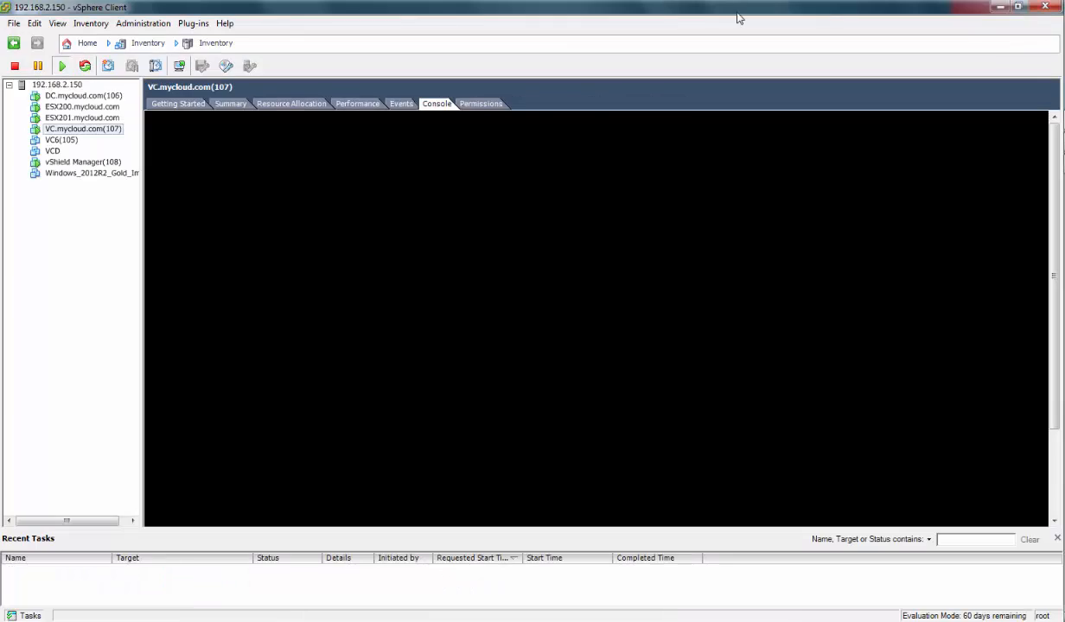
pyautogui.doubleClick(128, 10)
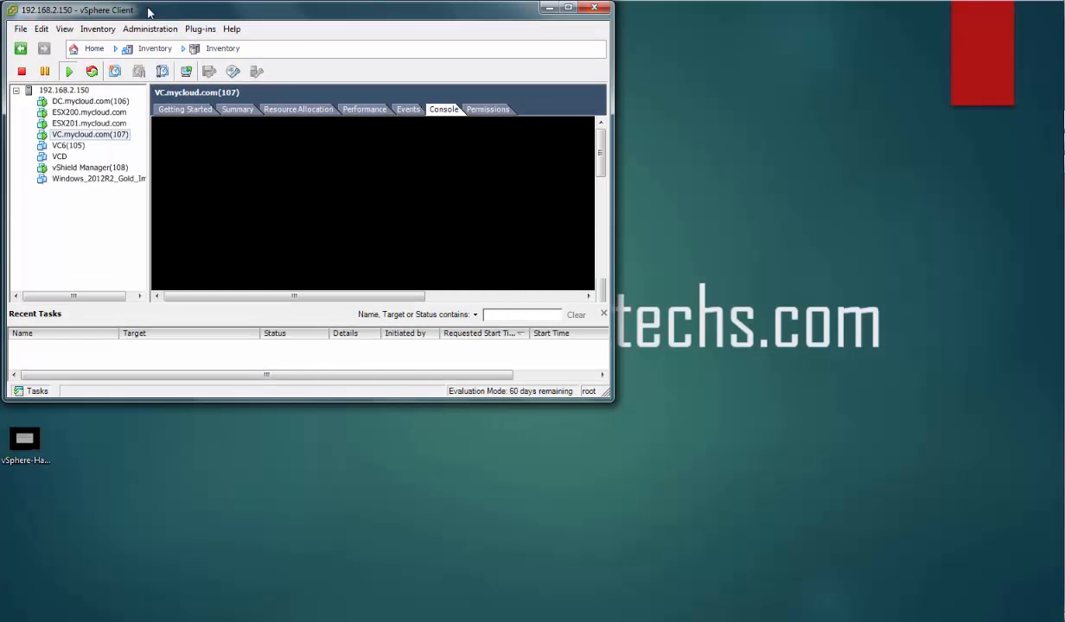
pyautogui.doubleClick(147, 12)
pyautogui.click(241, 106)
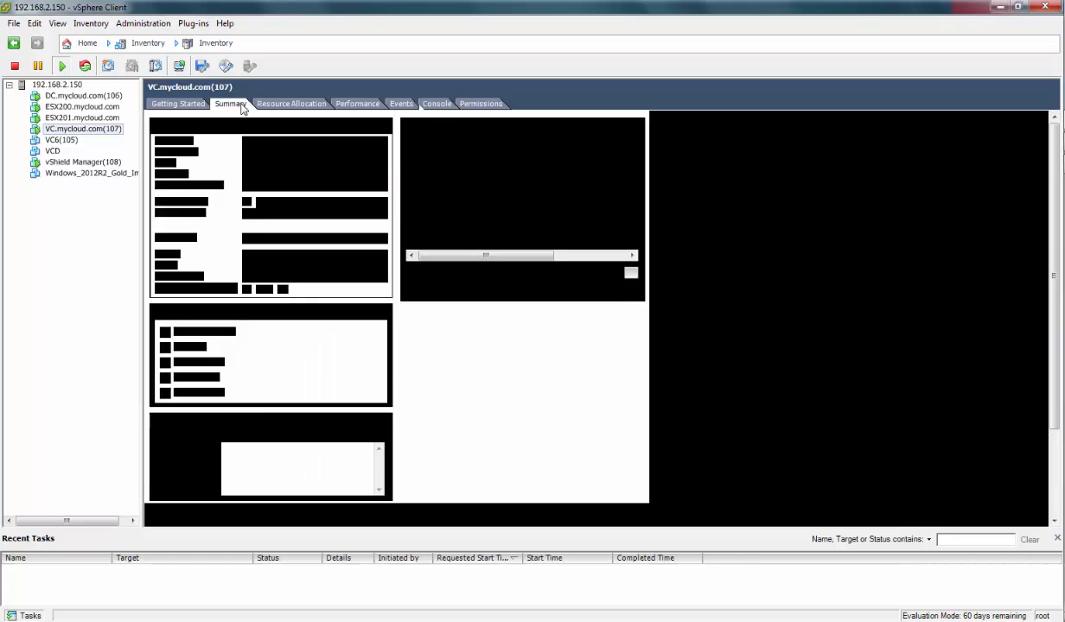
pyautogui.click(74, 84)
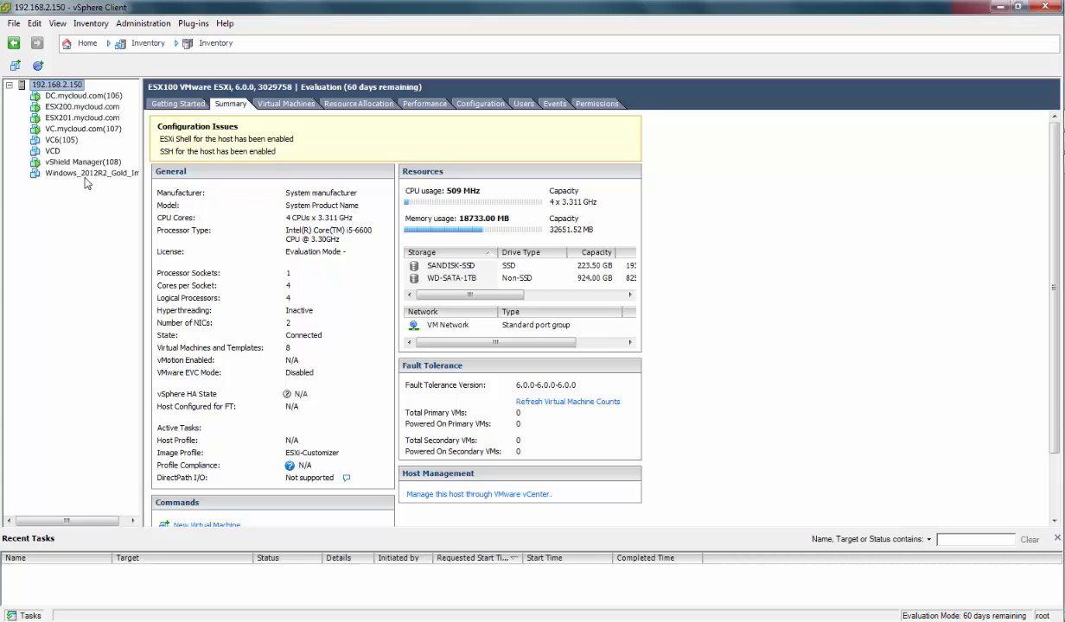
# Review the summaries of DC.mycloud.com(106), VC.mycloud.com(107) and vShield Manager(108).
pyautogui.click(75, 97)
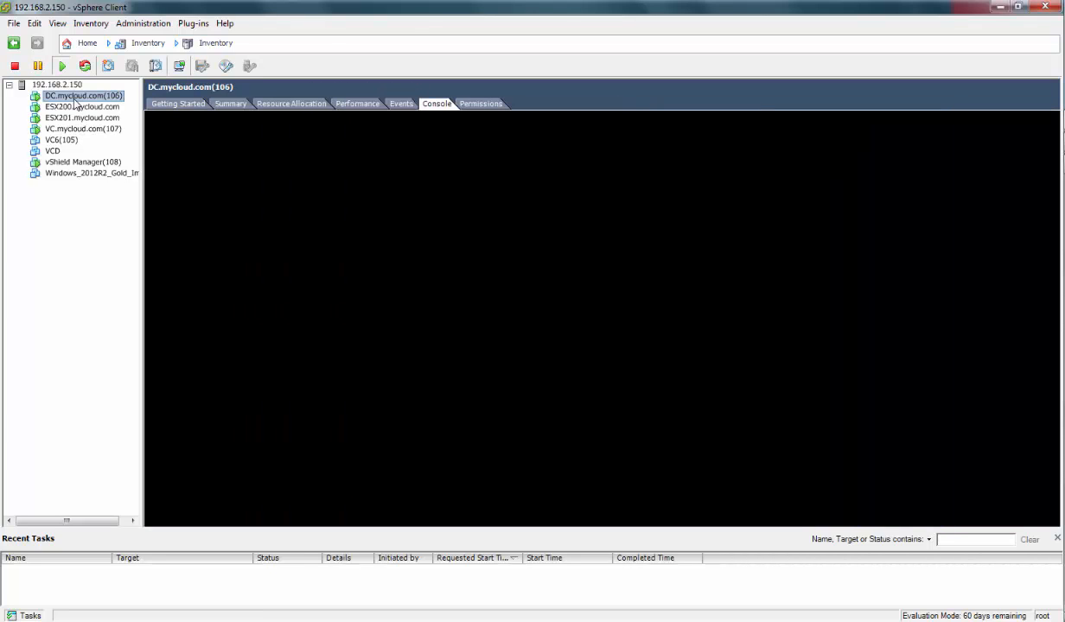
pyautogui.click(228, 104)
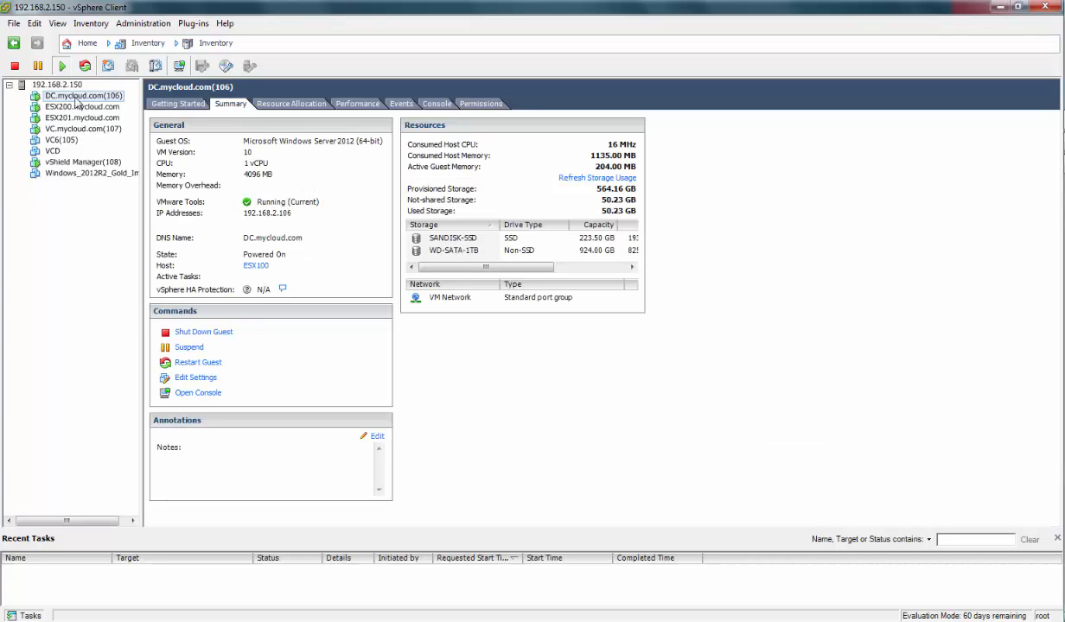
pyautogui.click(78, 128)
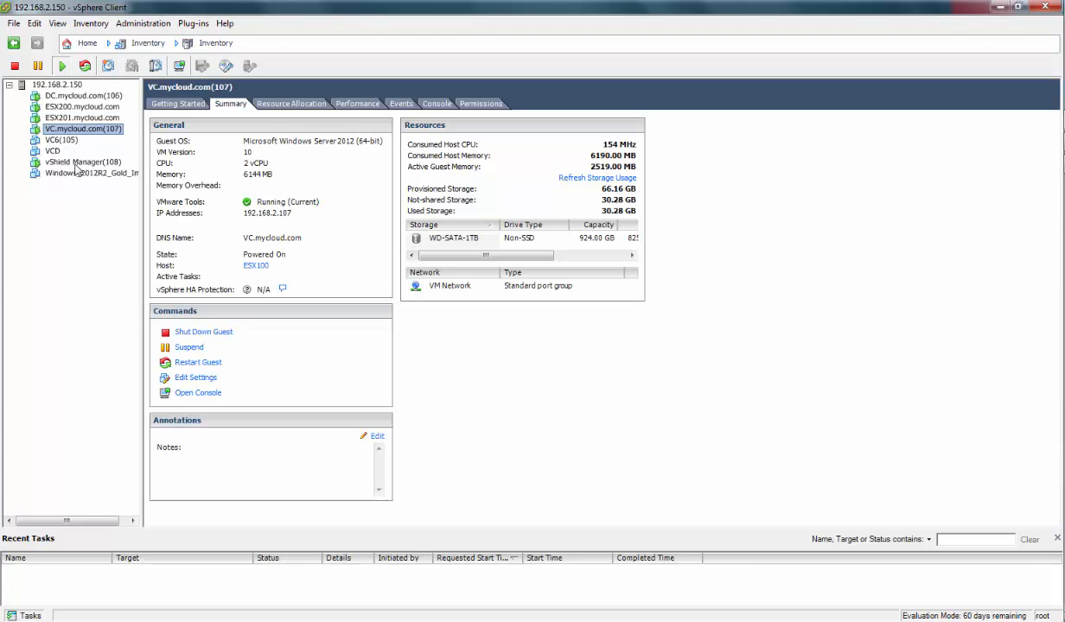
pyautogui.click(76, 162)
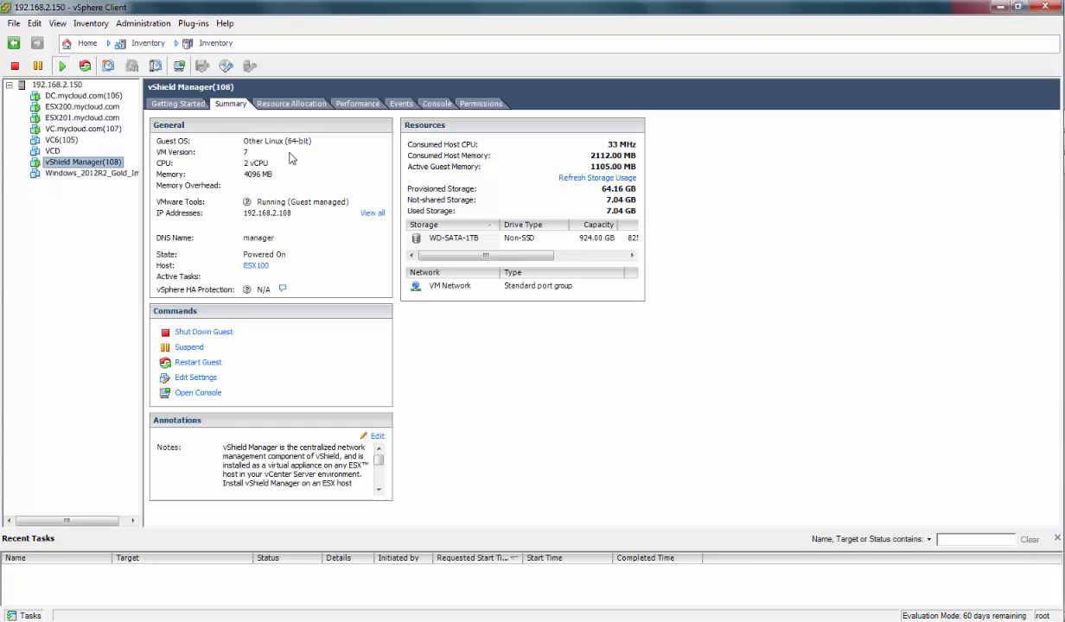
# Review the ESX200 and ESX201 VM summaries, then return to VC.mycloud.com(107).
pyautogui.click(73, 107)
pyautogui.click(226, 108)
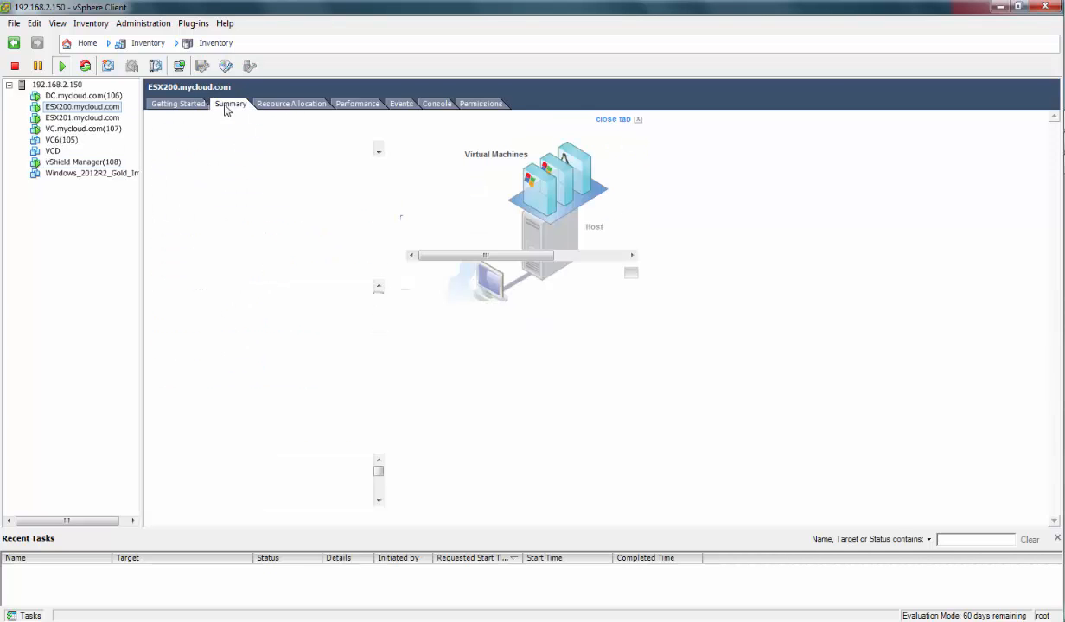
pyautogui.click(85, 118)
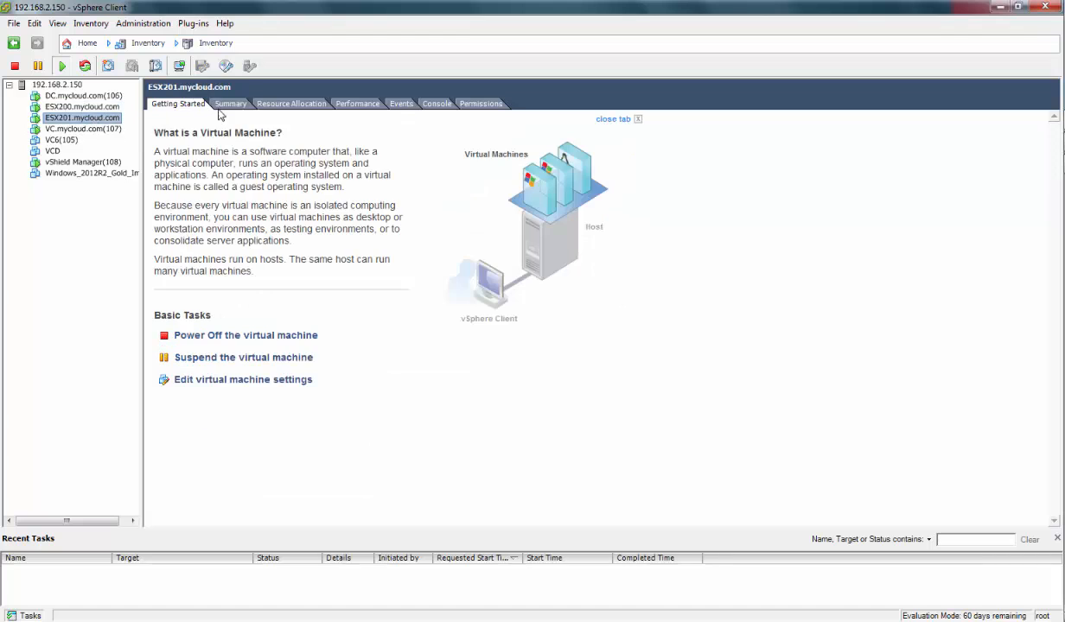
pyautogui.click(229, 105)
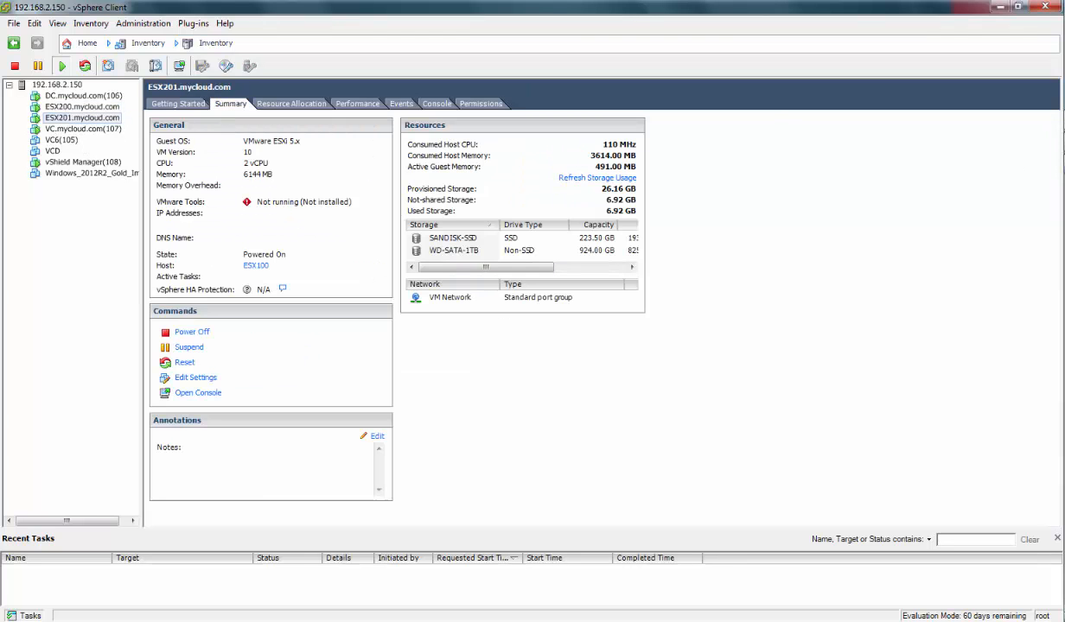
pyautogui.moveTo(1064, 159)
pyautogui.click(109, 128)
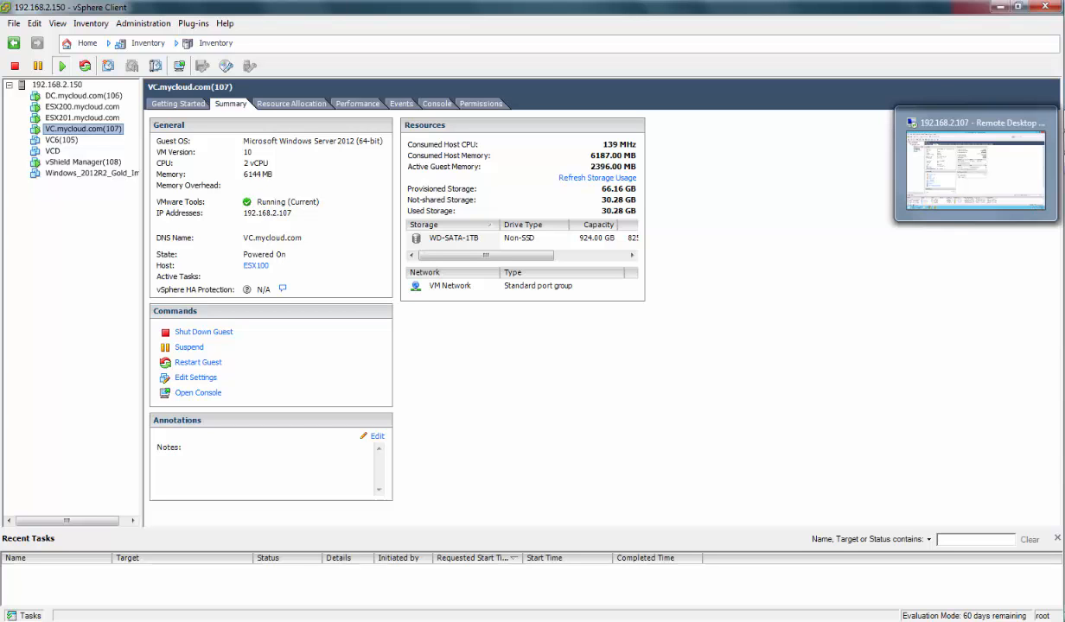
# In the remote session, select the esx201.mycloud.com host in the vCenter tree.
pyautogui.click(1018, 177)
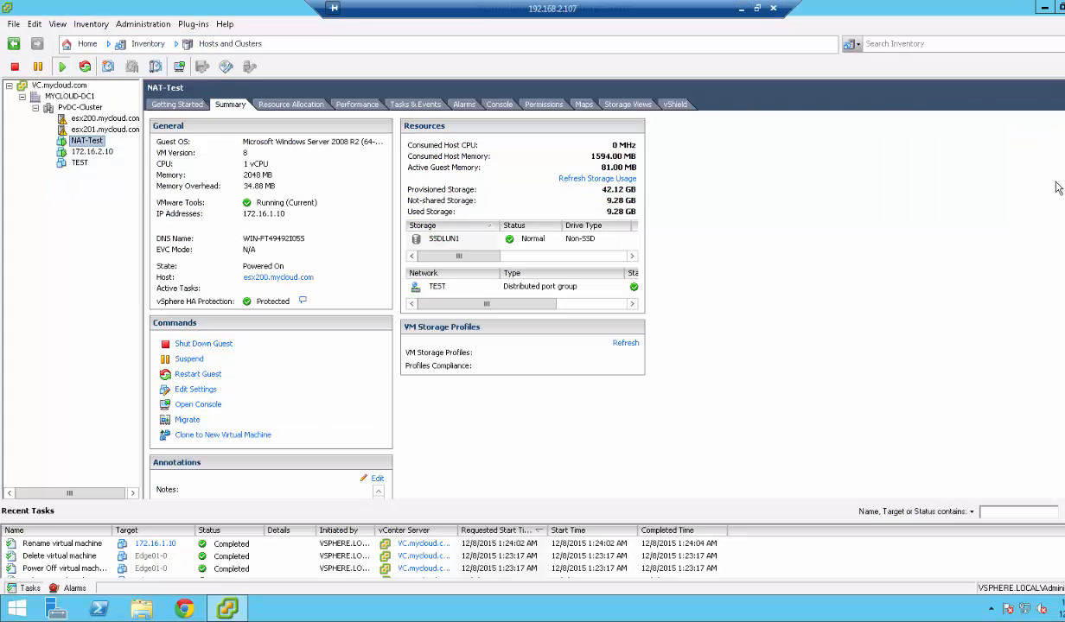
pyautogui.click(57, 86)
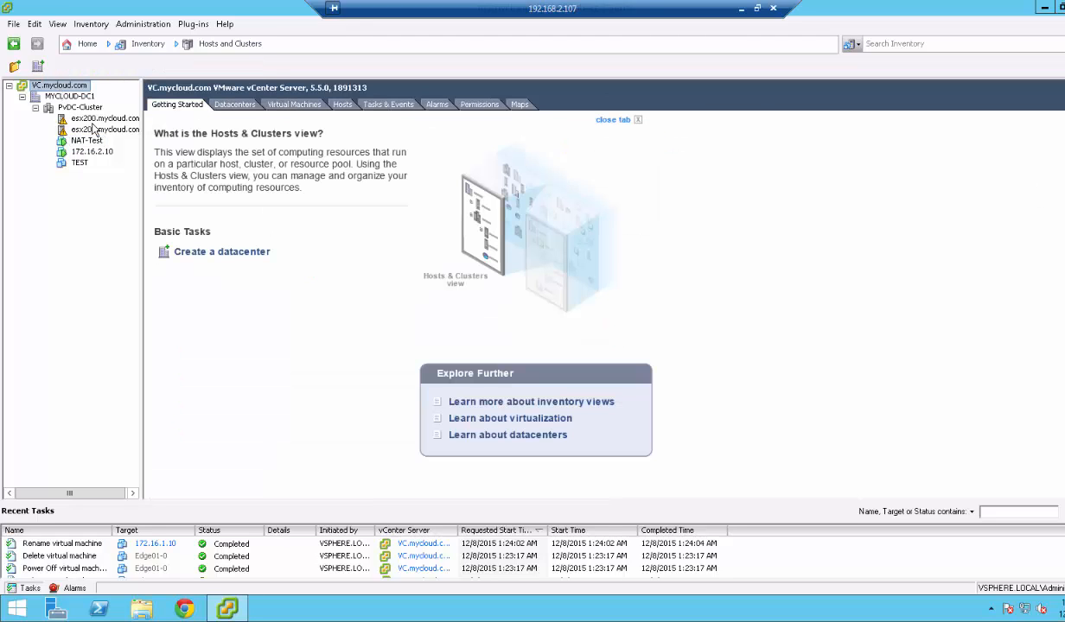
pyautogui.click(93, 129)
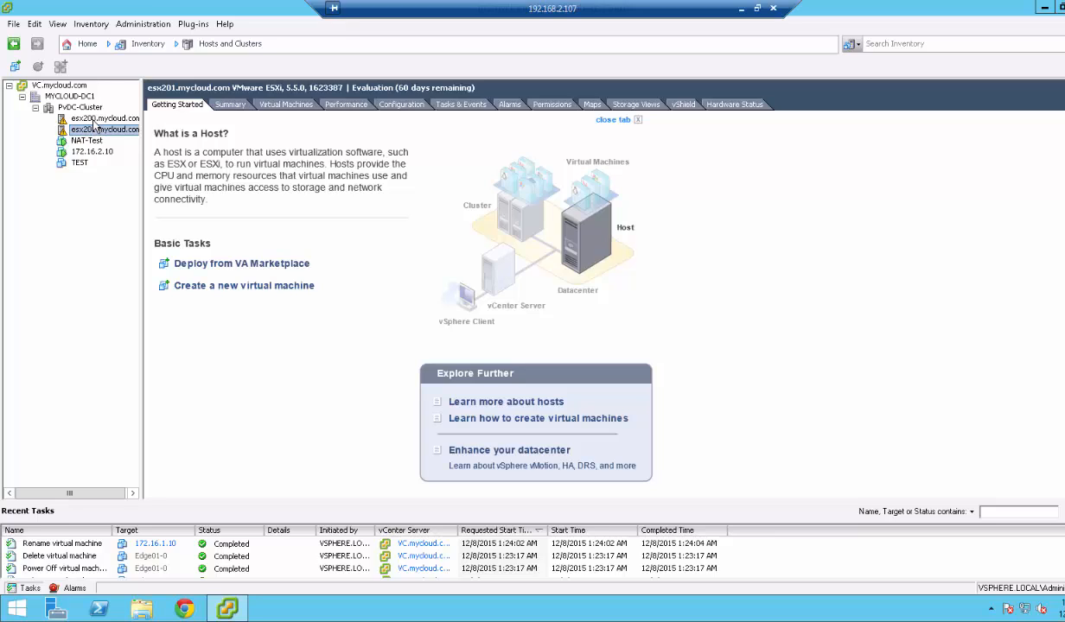
# Launch Notepad from the Run prompt and write '1. Deploy a edge.'.
pyautogui.press('super+r')
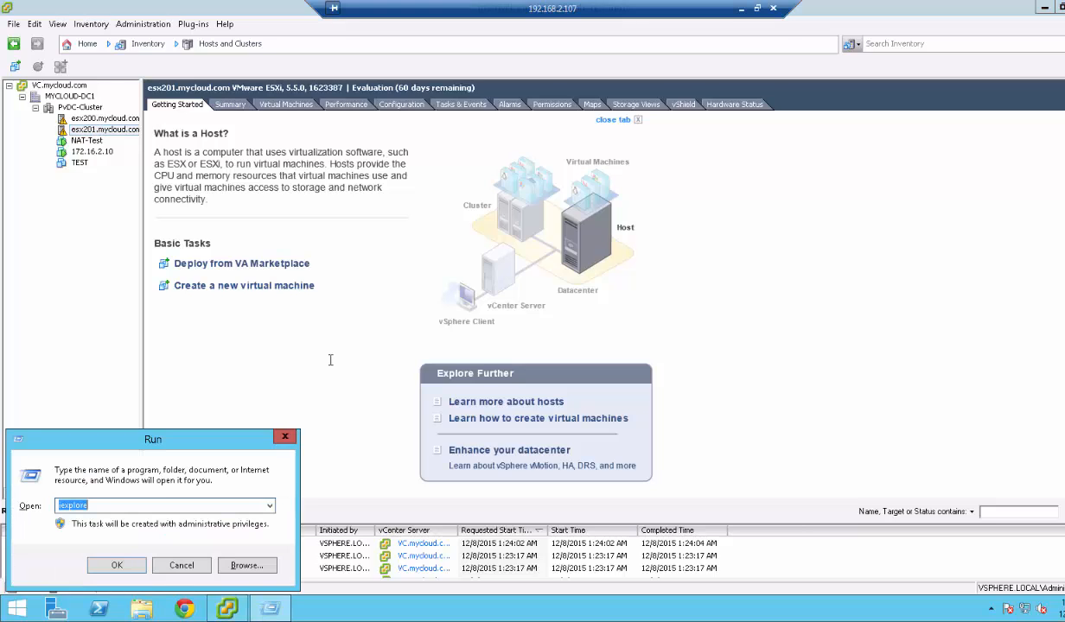
pyautogui.write('notepad')
pyautogui.press('Return')
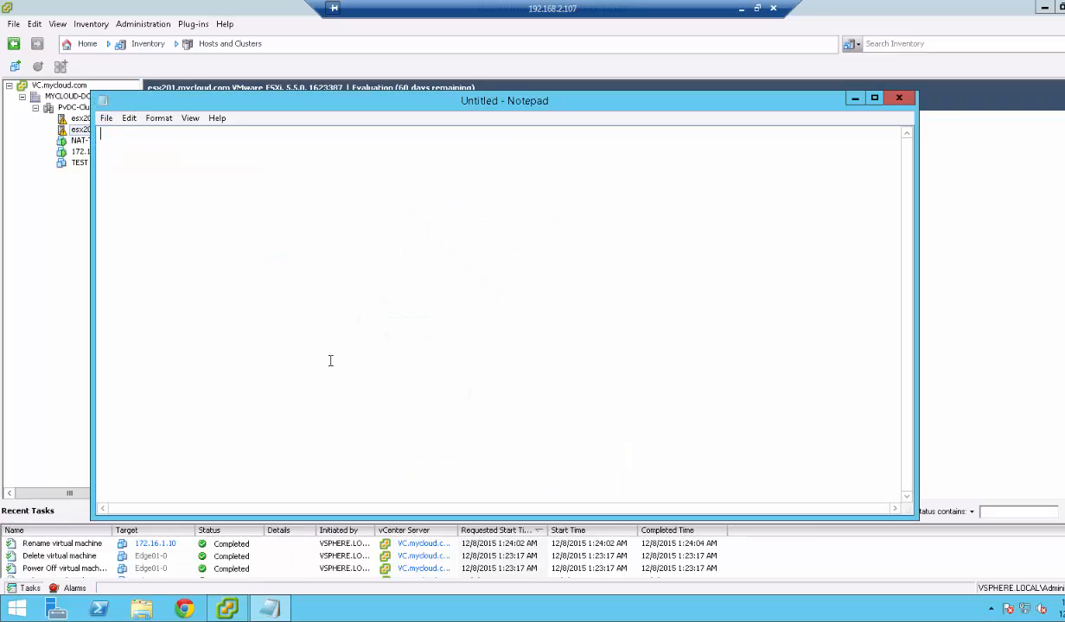
pyautogui.write('1. Deploy a edge.')
# Show the MYCLOUD-DC1 datacenter's Network Virtualization Edges list, which is empty.
pyautogui.click(50, 363)
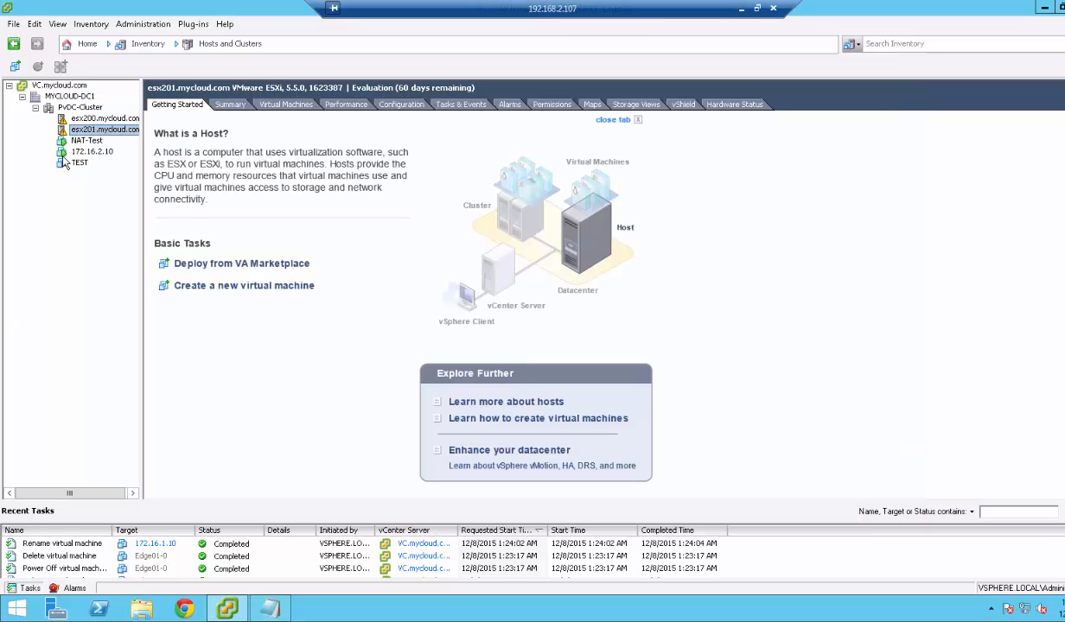
pyautogui.click(66, 97)
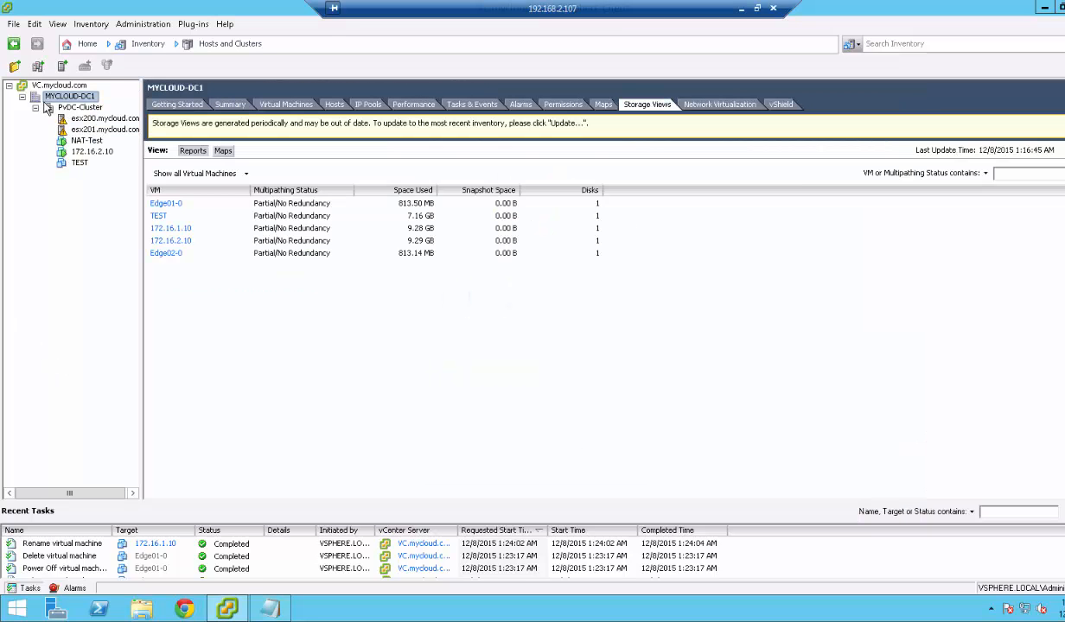
pyautogui.click(695, 106)
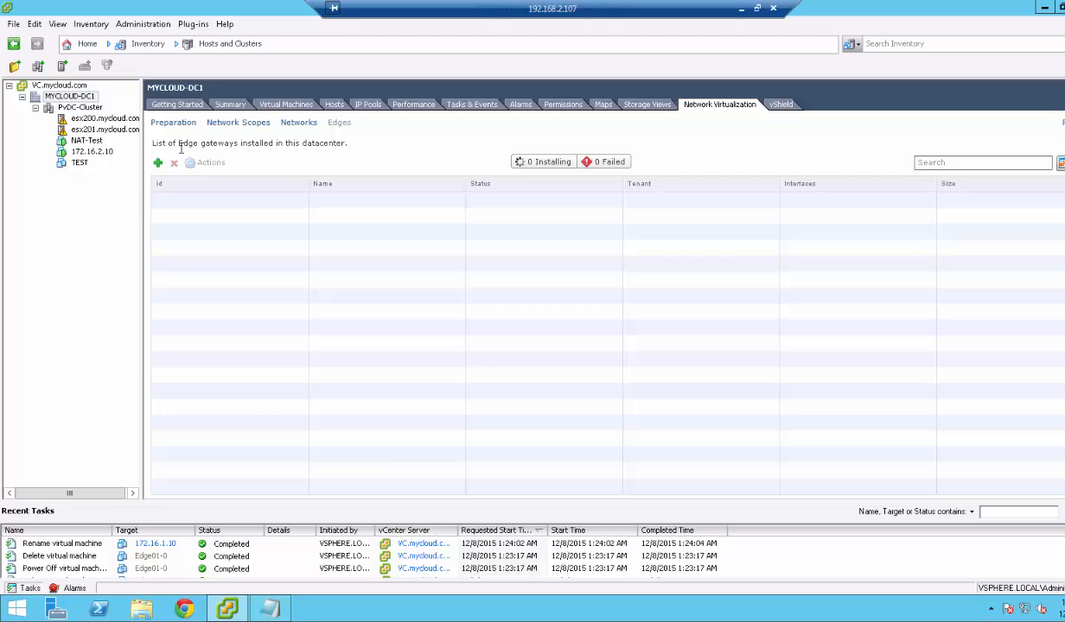
pyautogui.click(93, 118)
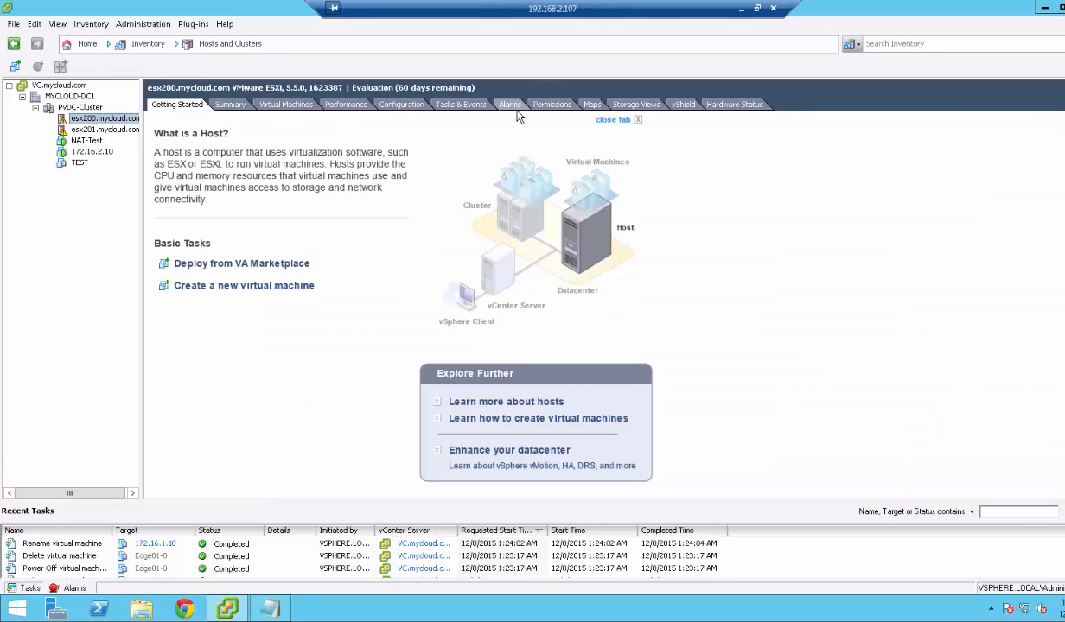
pyautogui.click(399, 105)
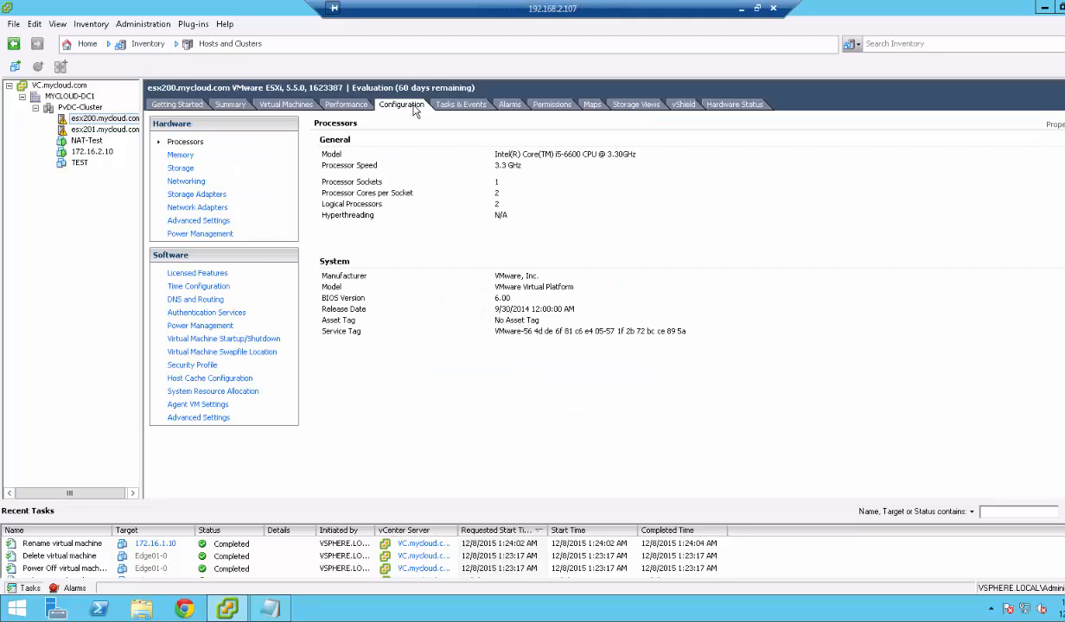
pyautogui.click(197, 183)
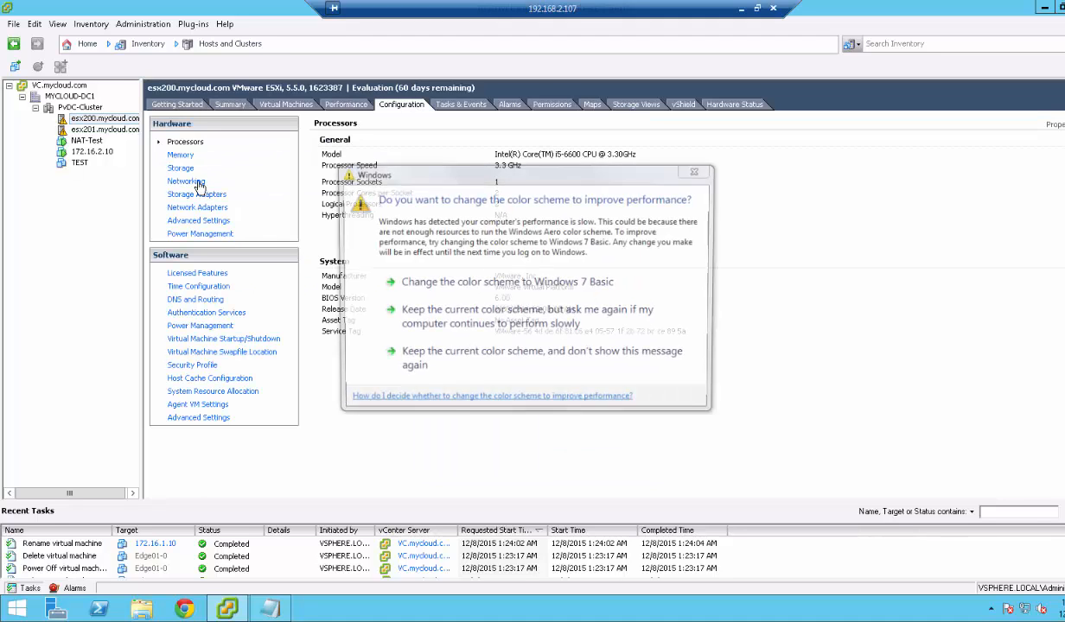
pyautogui.click(518, 127)
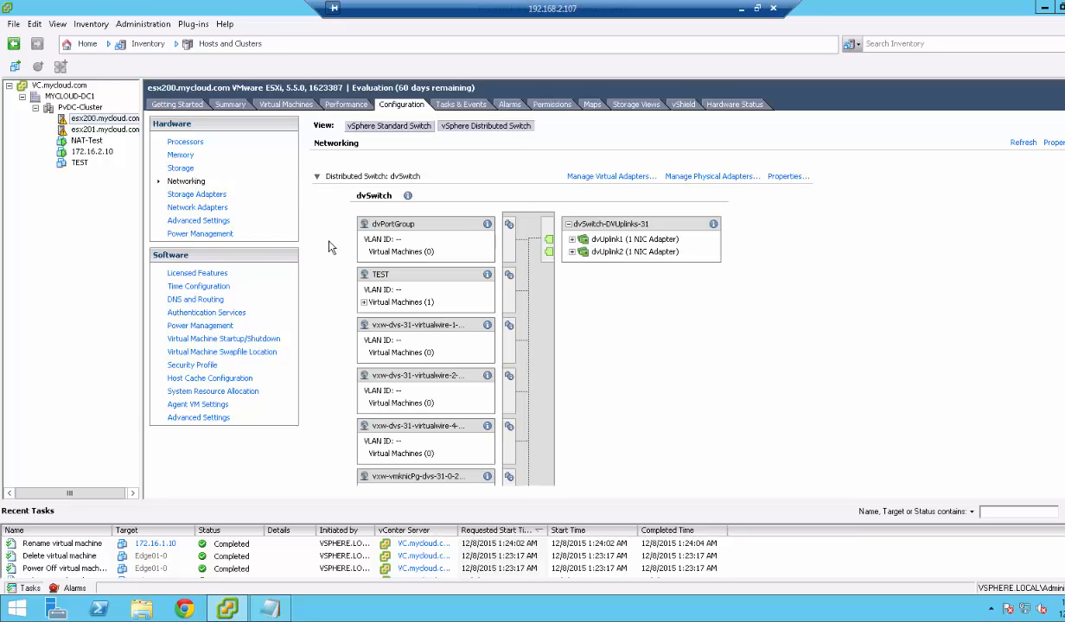
pyautogui.click(362, 302)
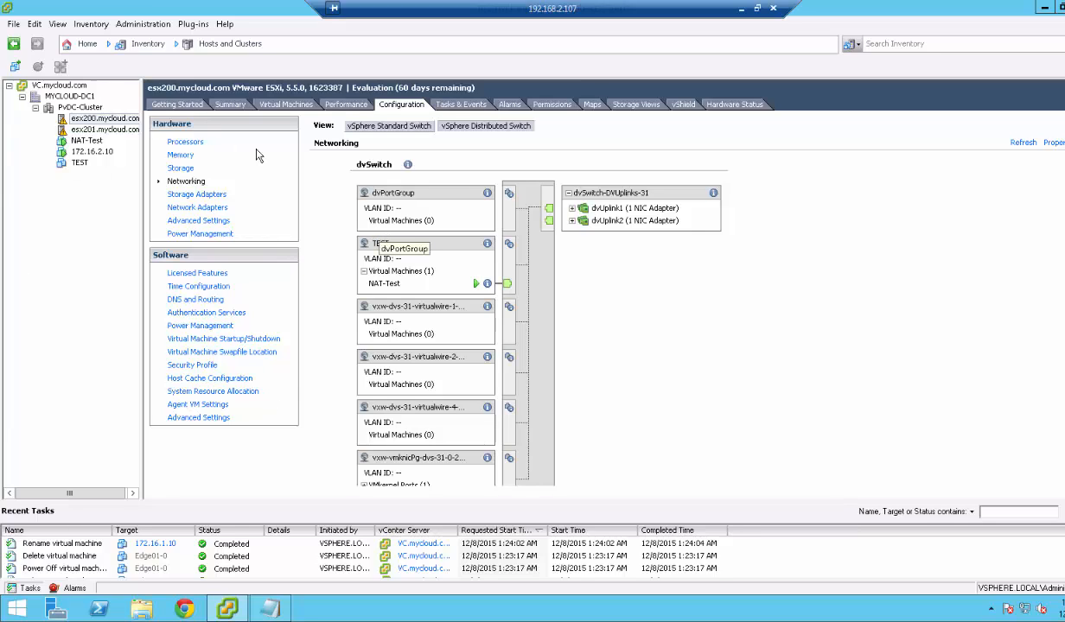
pyautogui.click(60, 96)
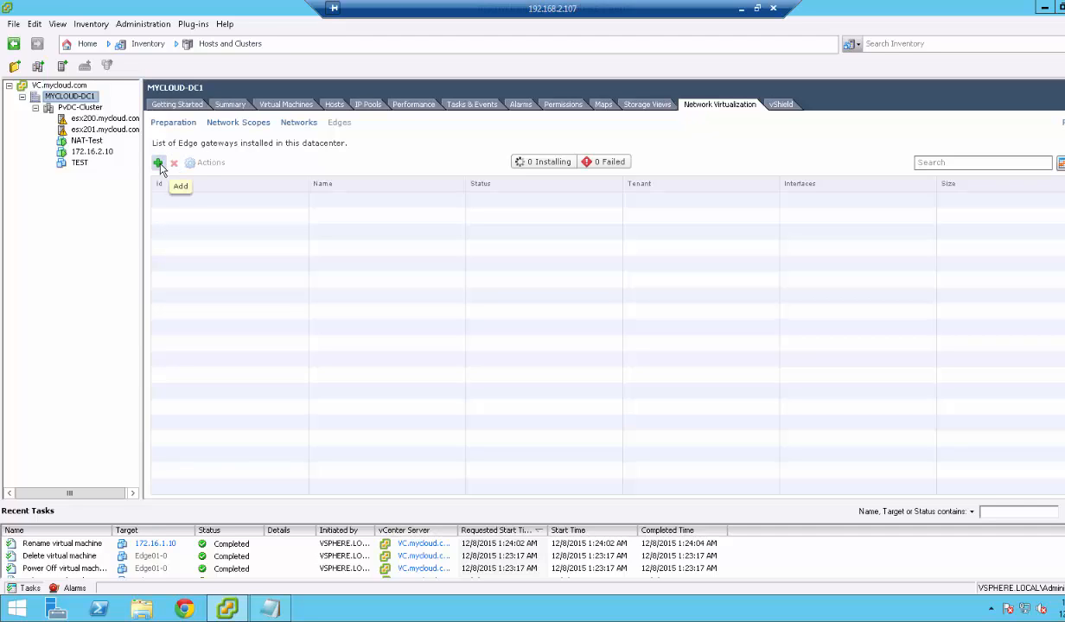
# Start a new Edge gateway with Name EDGE01 and Hostname EDGE01.
pyautogui.click(158, 163)
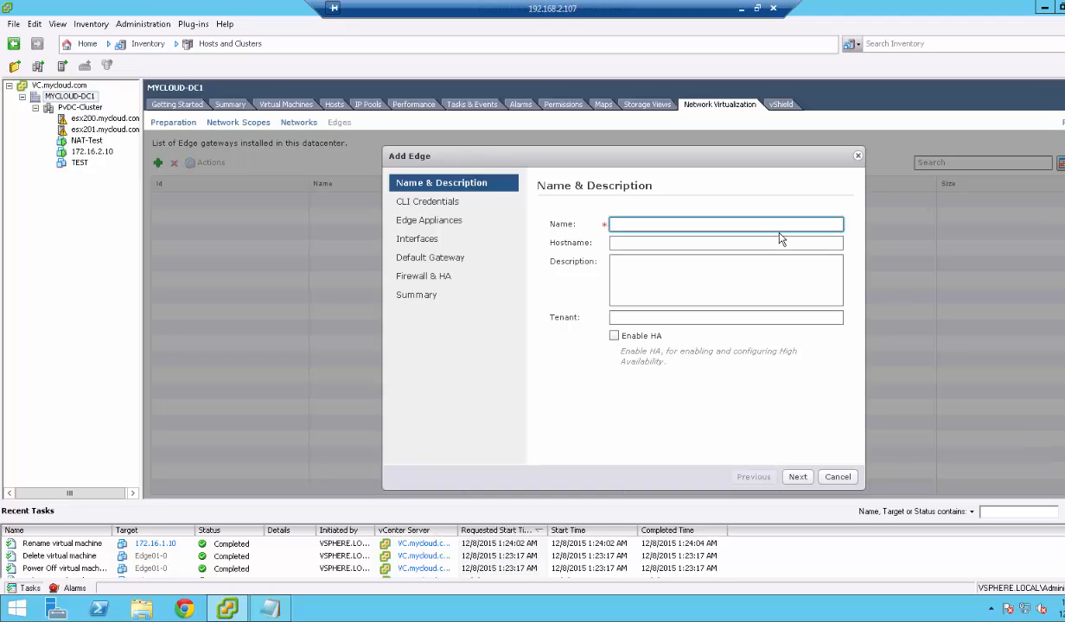
pyautogui.write('EDGE01')
pyautogui.click(663, 244)
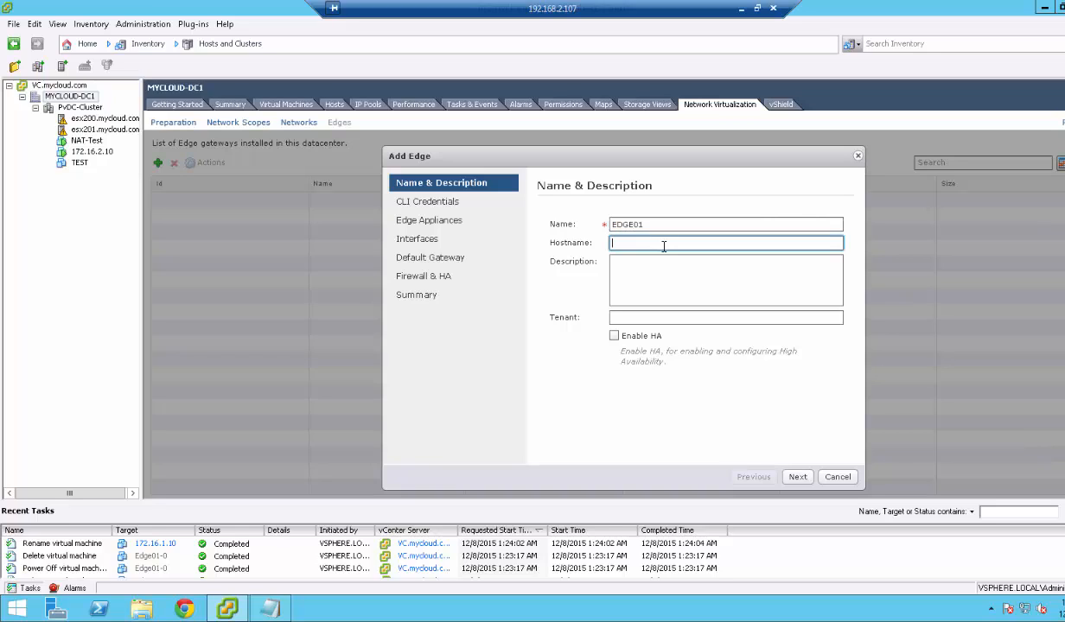
pyautogui.write('EDGE01')
# Pass CLI credentials, abandon a PvDC-Cluster appliance placement, and reach the Interfaces step.
pyautogui.click(796, 477)
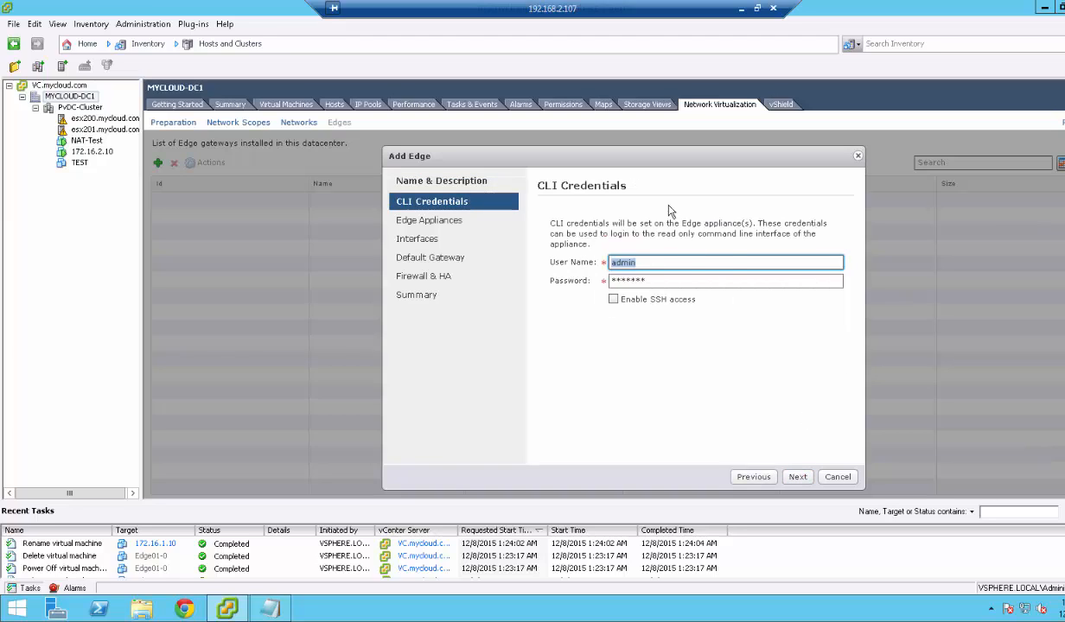
pyautogui.click(794, 479)
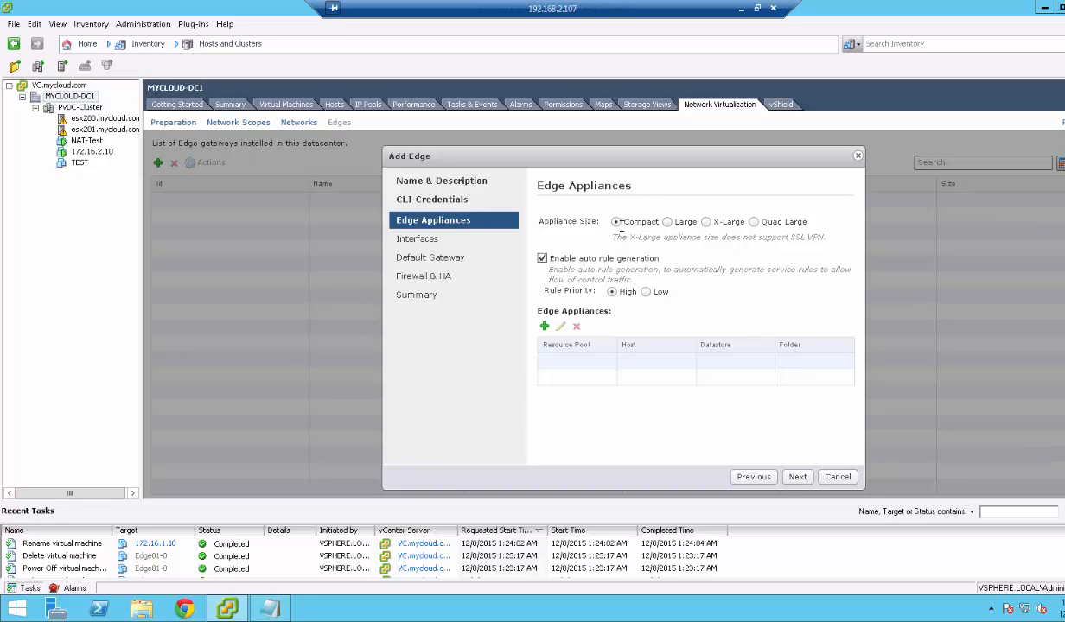
pyautogui.click(546, 328)
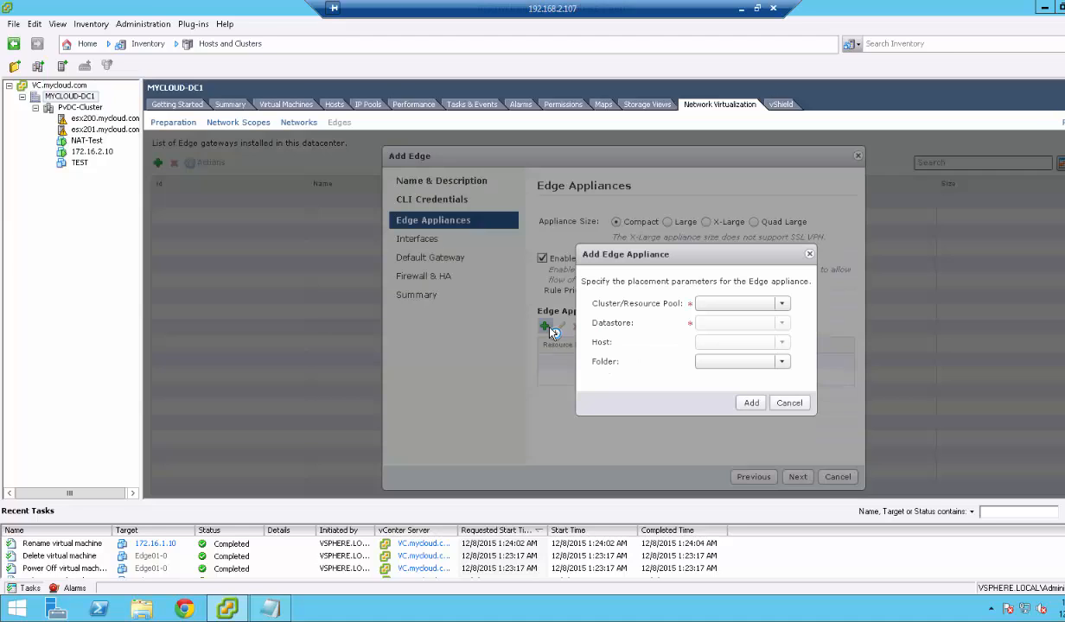
pyautogui.click(743, 304)
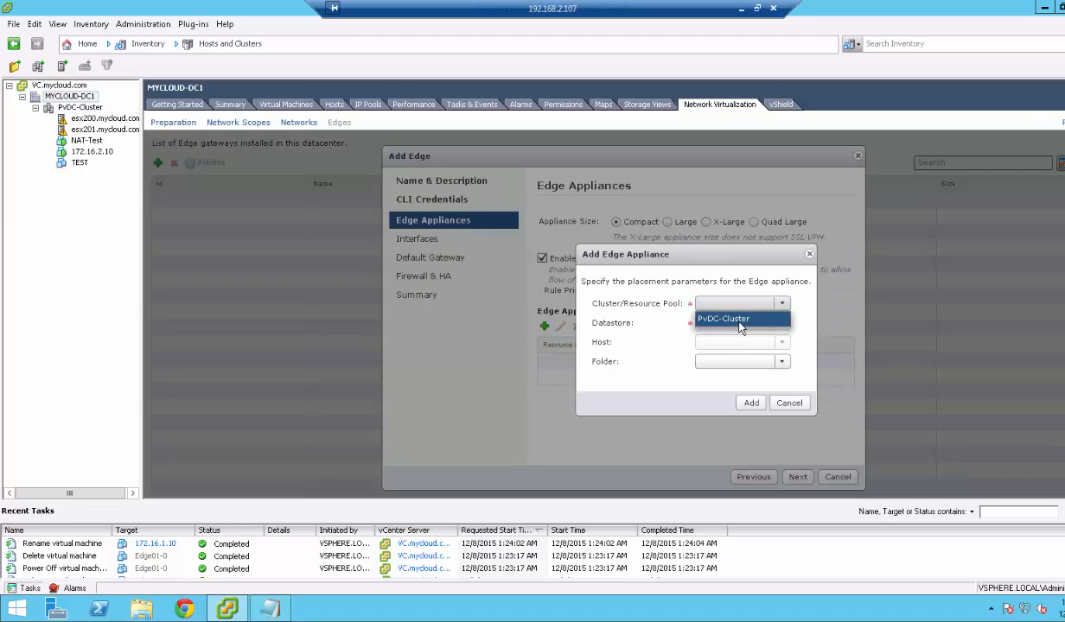
pyautogui.click(740, 318)
pyautogui.click(738, 324)
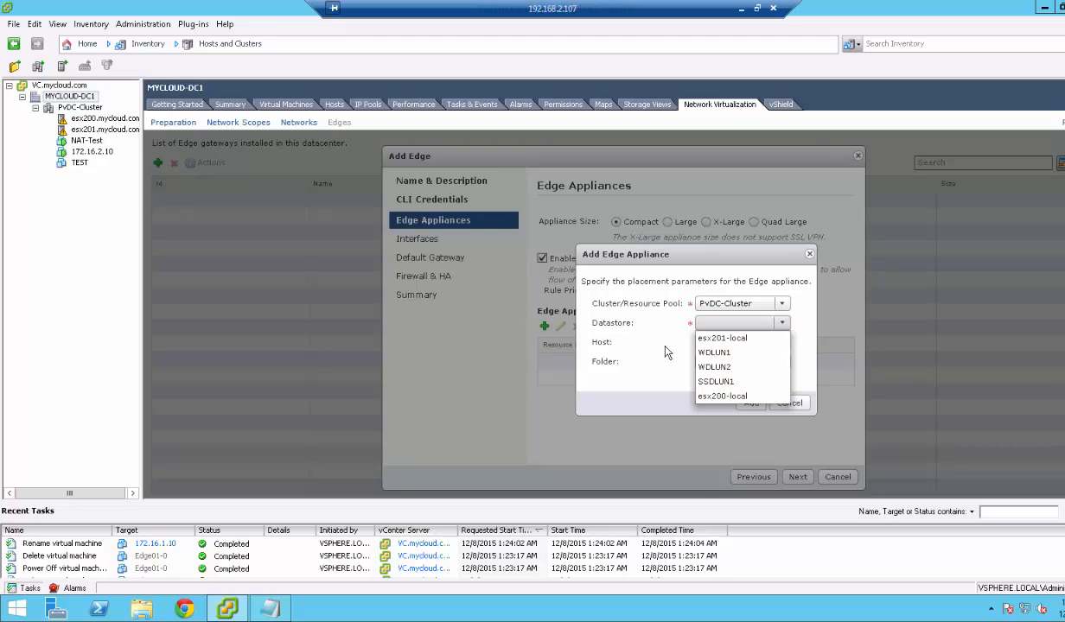
pyautogui.click(642, 340)
pyautogui.click(786, 402)
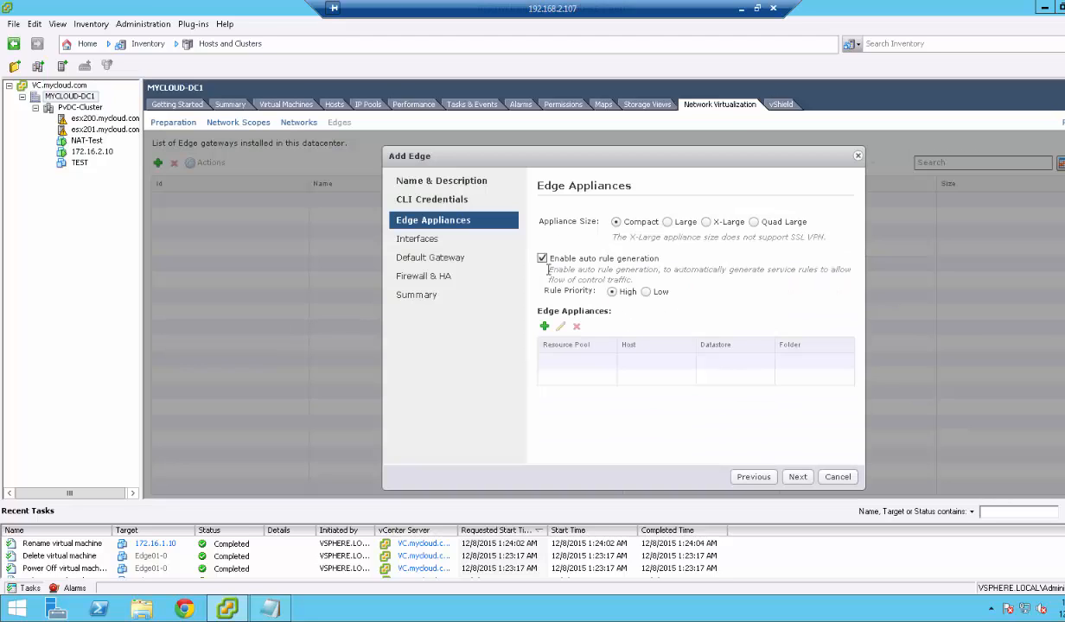
pyautogui.click(796, 478)
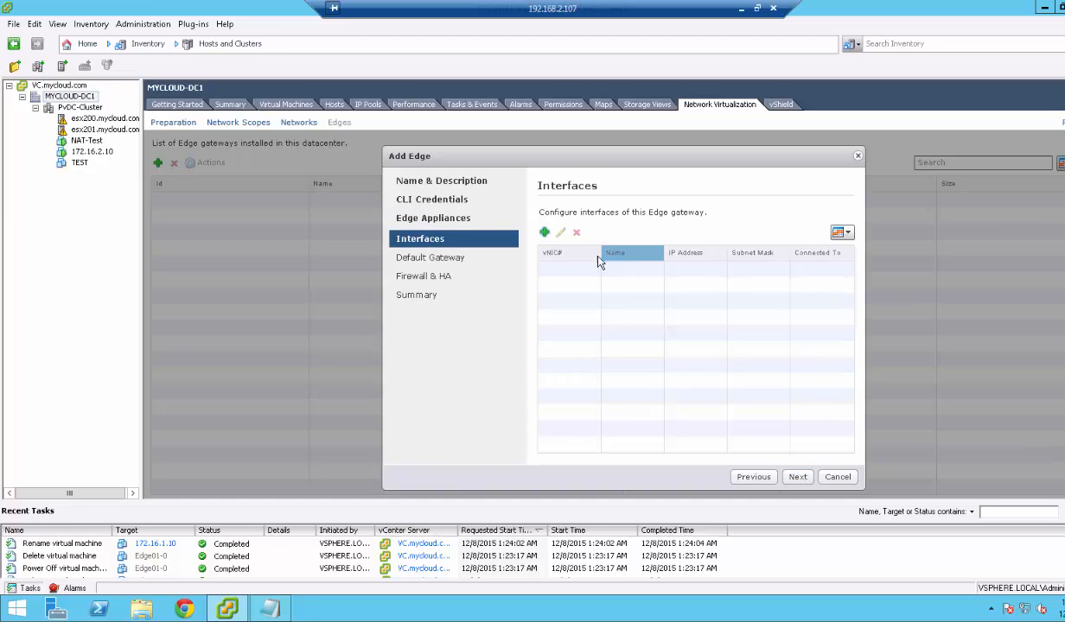
# Add interface External connected to TEST with primary IP 192.168.2.110.
pyautogui.click(543, 235)
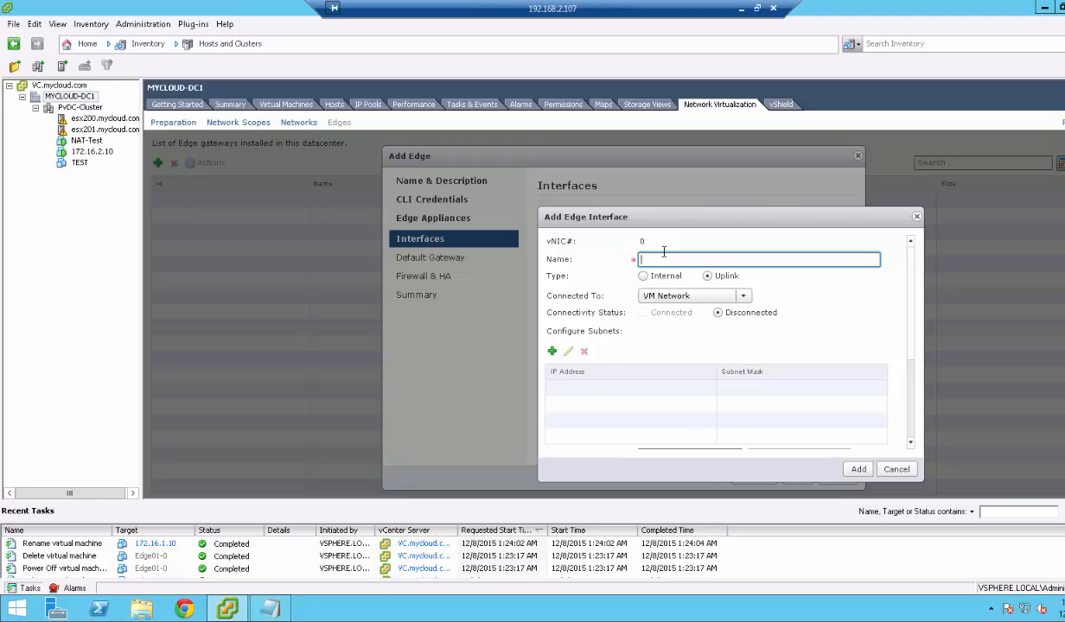
pyautogui.write('External')
pyautogui.click(690, 296)
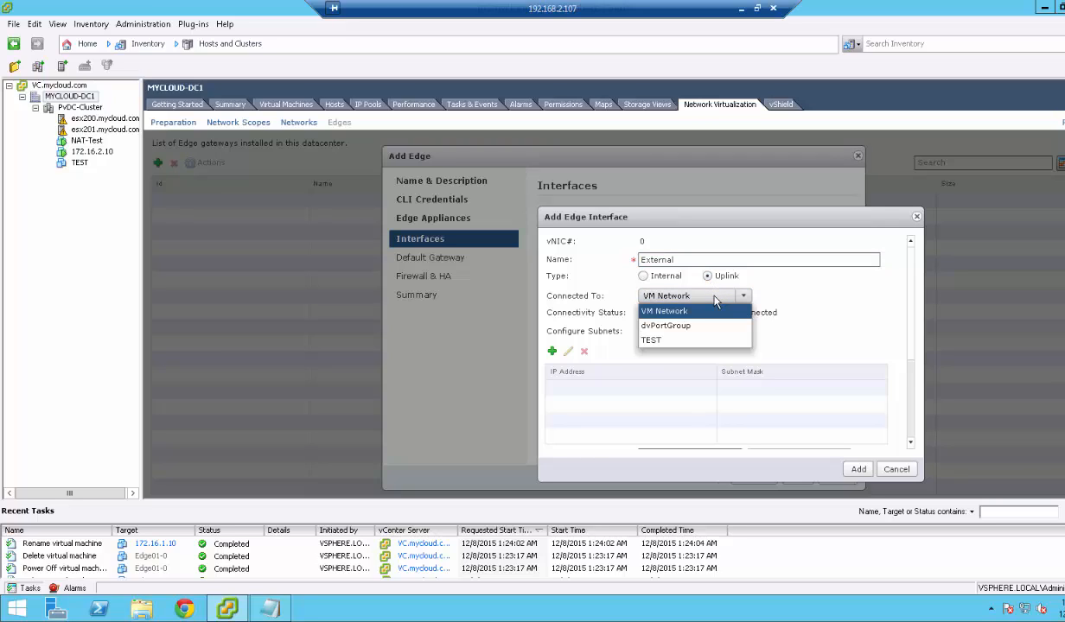
pyautogui.click(661, 339)
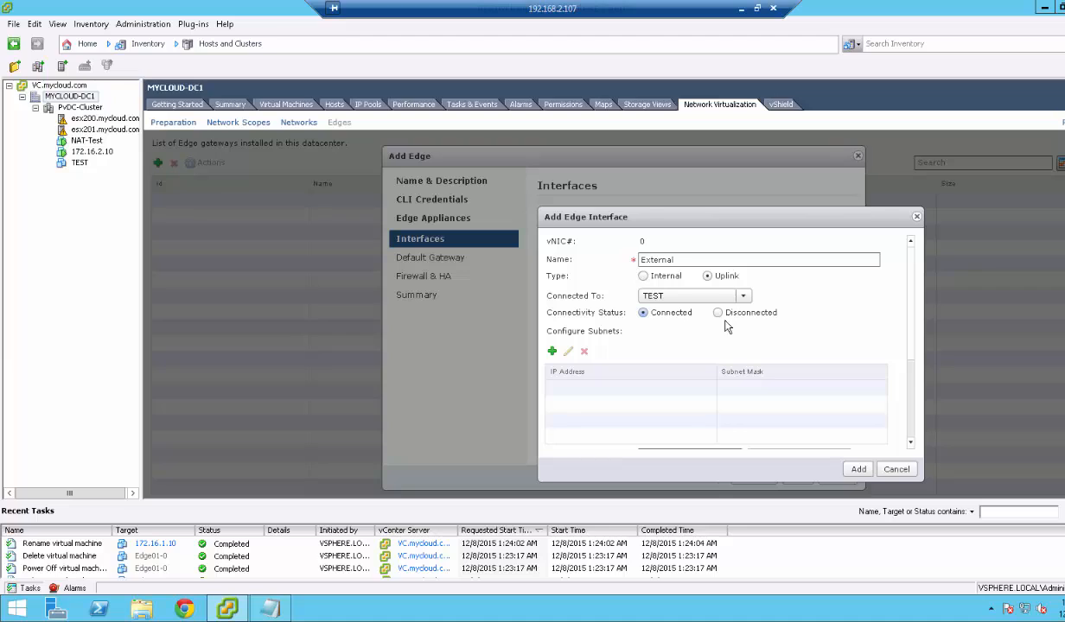
pyautogui.click(552, 350)
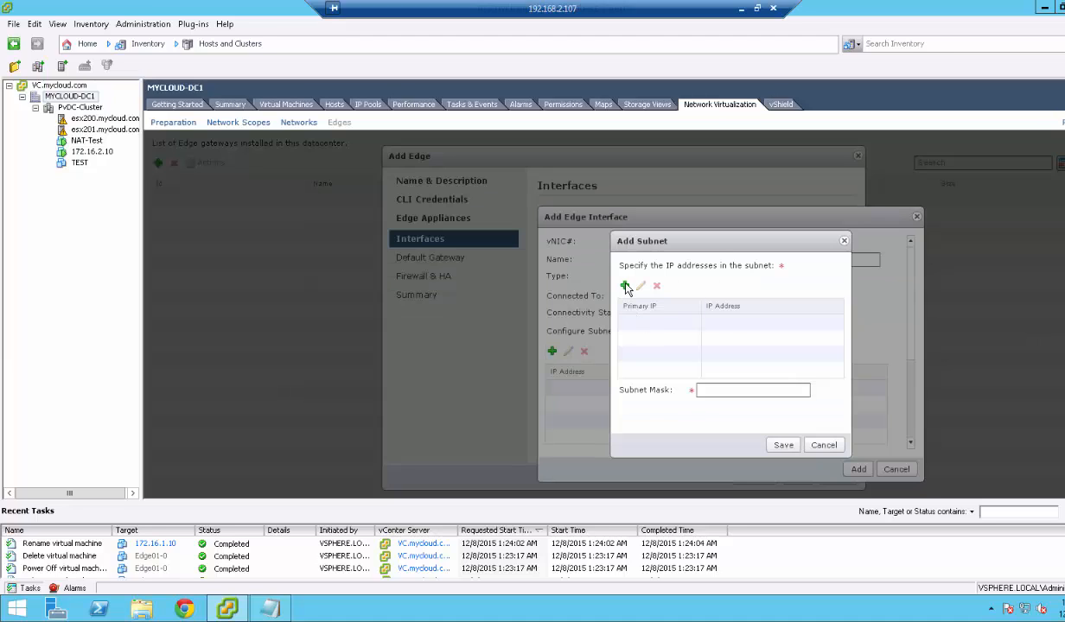
pyautogui.click(623, 286)
pyautogui.click(723, 323)
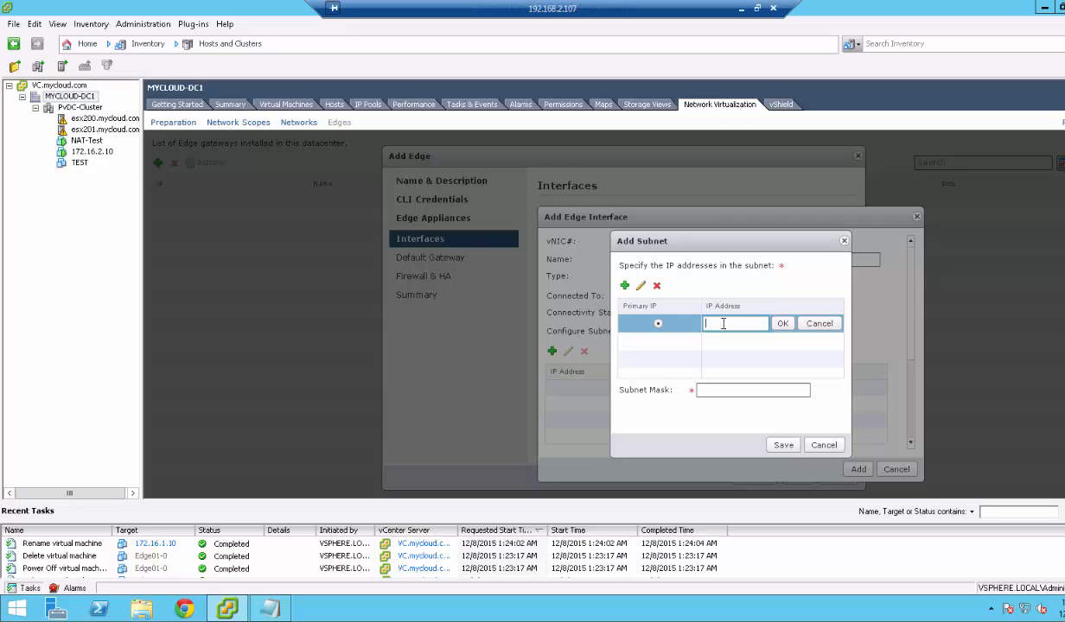
pyautogui.write('1')
pyautogui.write('92.168.2.110')
pyautogui.click(782, 324)
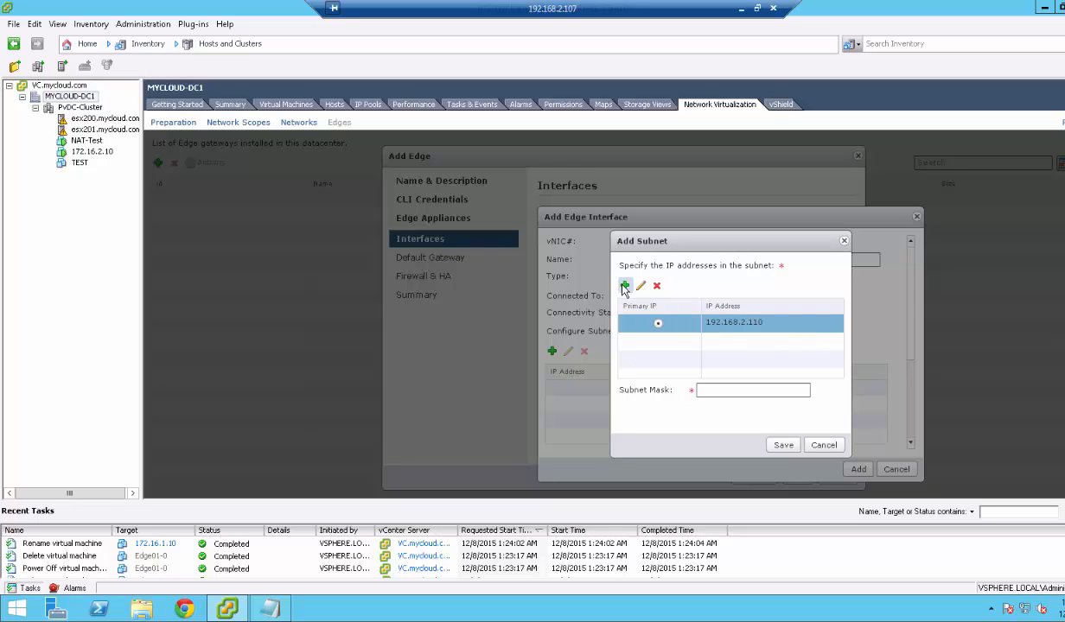
# Set mask 255.255.255.0, add 192.168.2.111 as a second IP, and save the interface.
pyautogui.click(708, 391)
pyautogui.write('2')
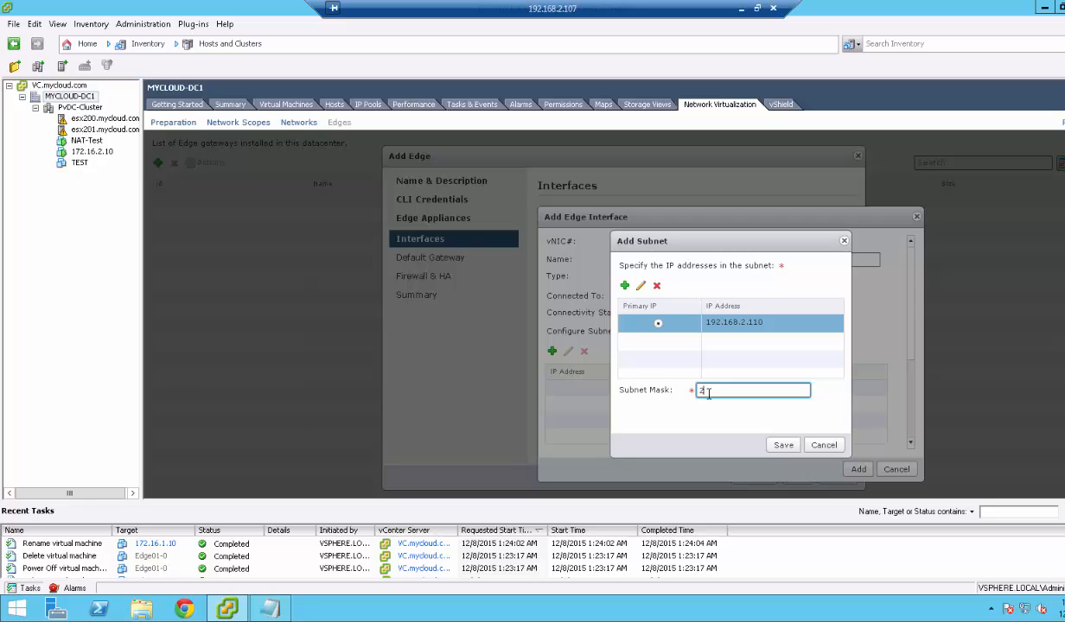
pyautogui.write('55.255.255.0')
pyautogui.click(662, 348)
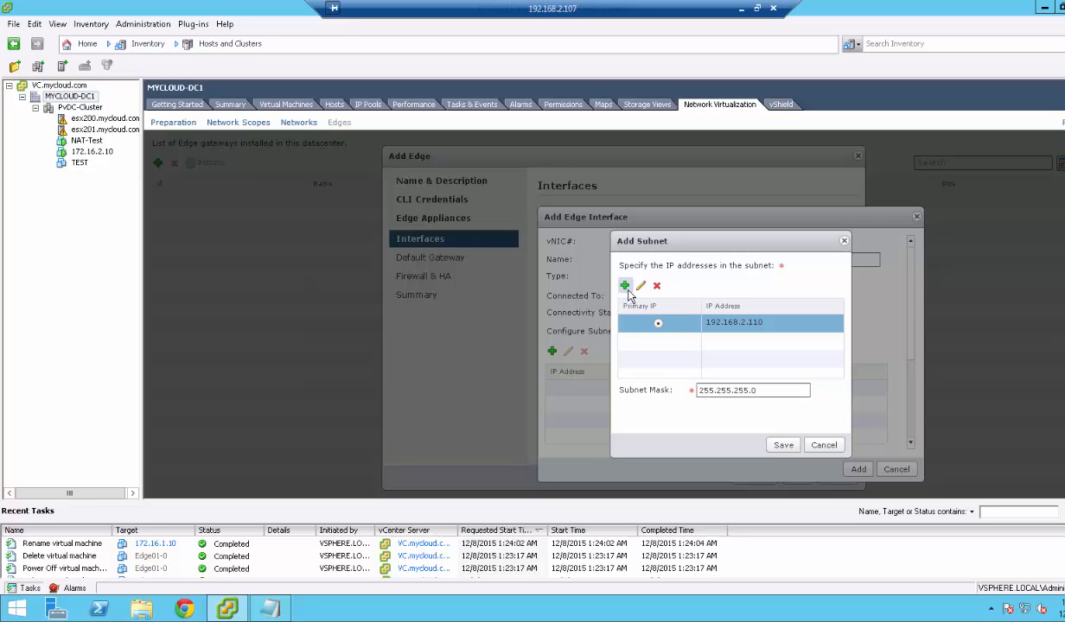
pyautogui.click(625, 289)
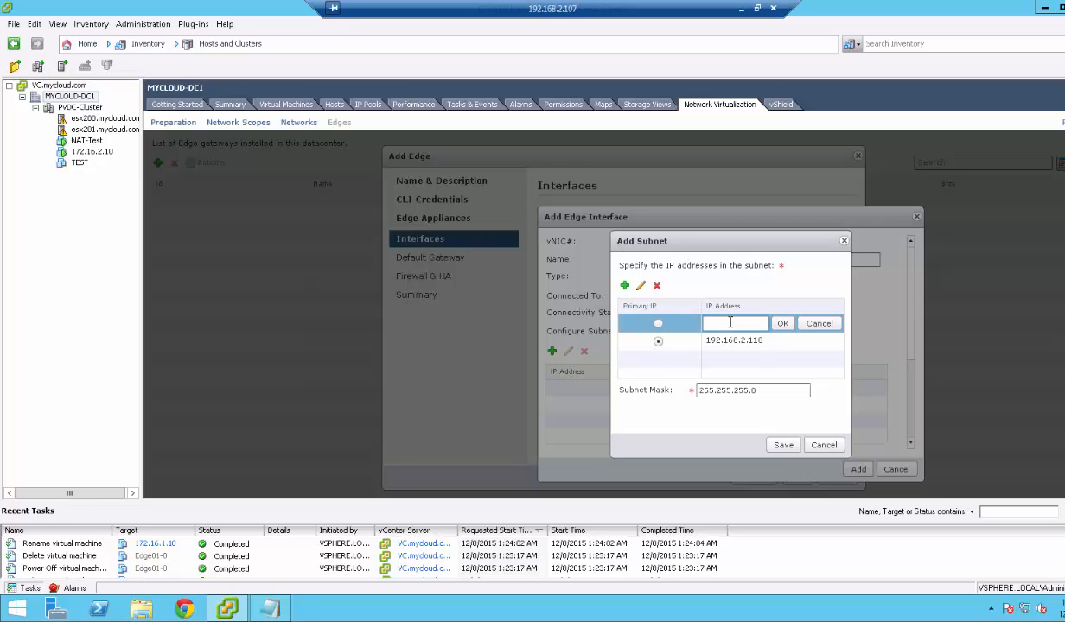
pyautogui.write('192.168.2.111')
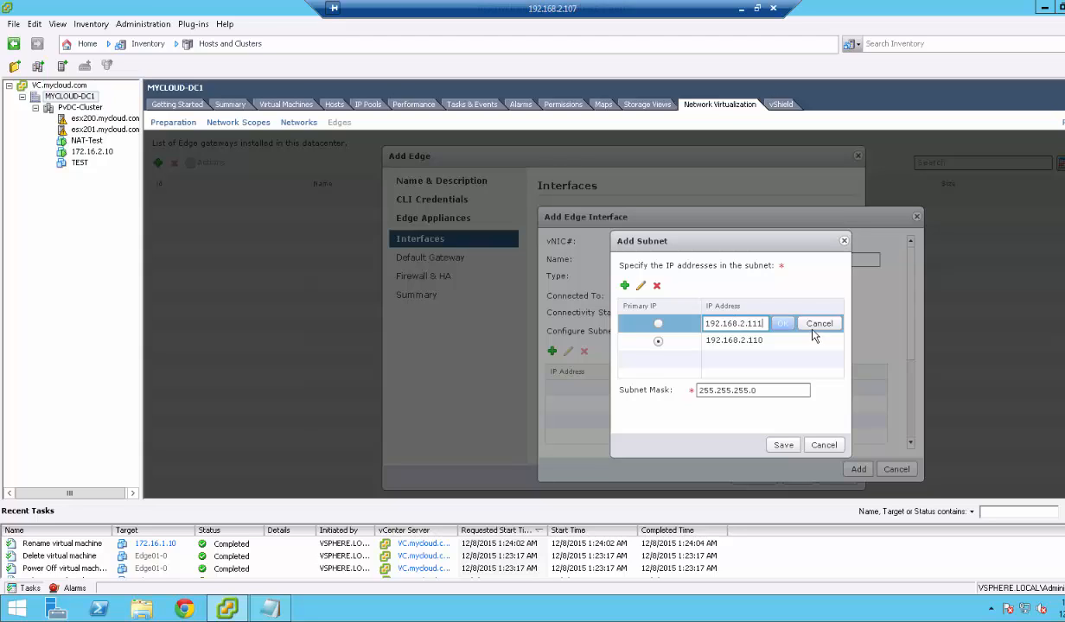
pyautogui.click(782, 324)
pyautogui.click(782, 446)
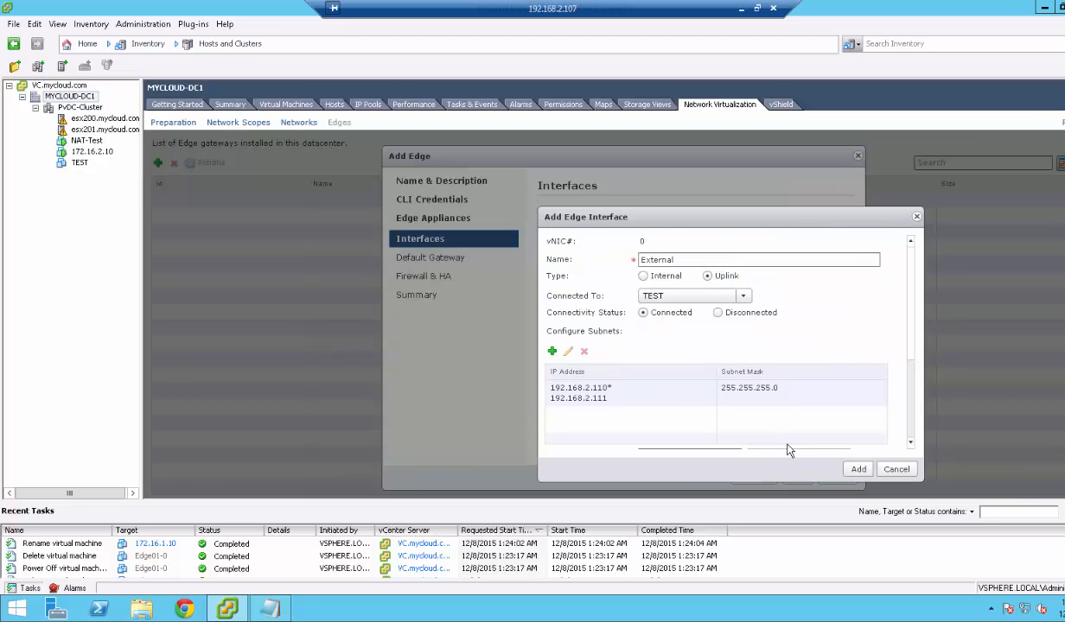
pyautogui.click(860, 471)
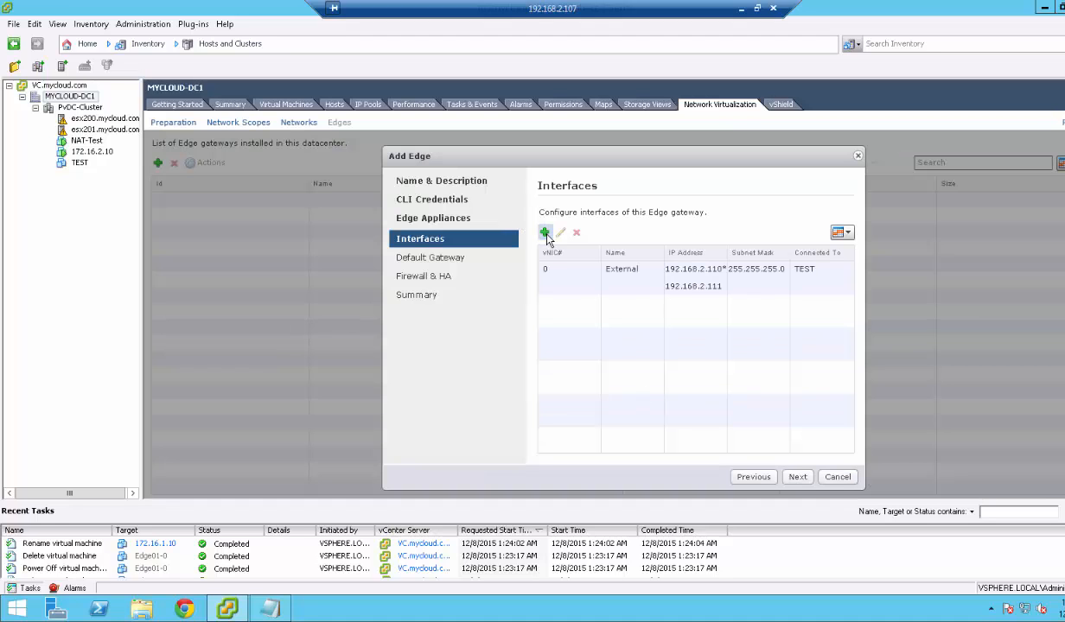
# Skip a second interface and enable the default gateway on External with IP 192.168.2.1.
pyautogui.click(545, 232)
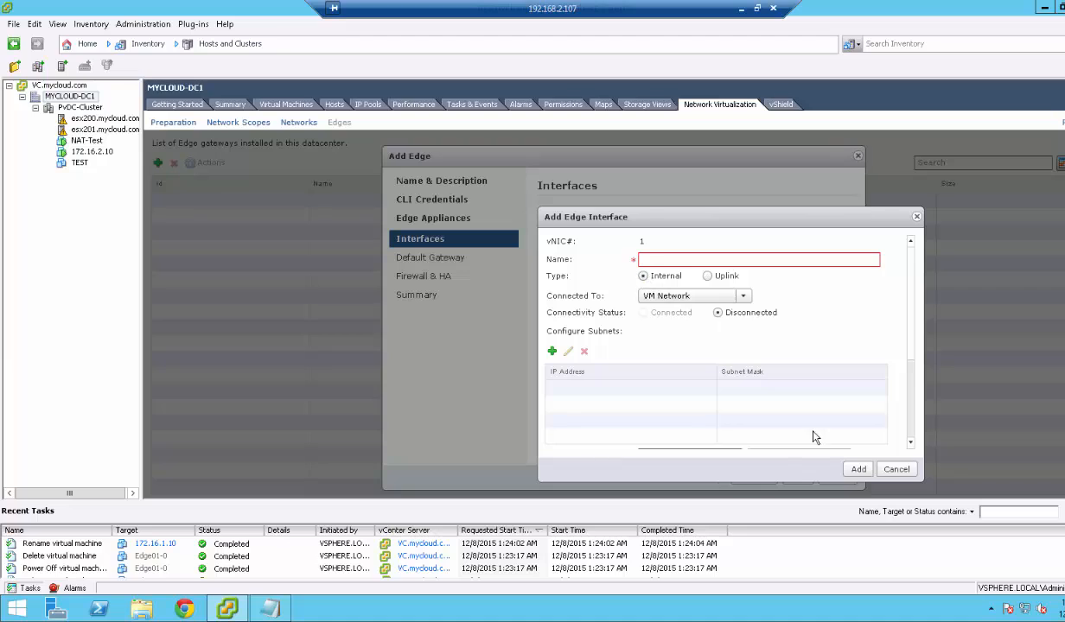
pyautogui.click(896, 469)
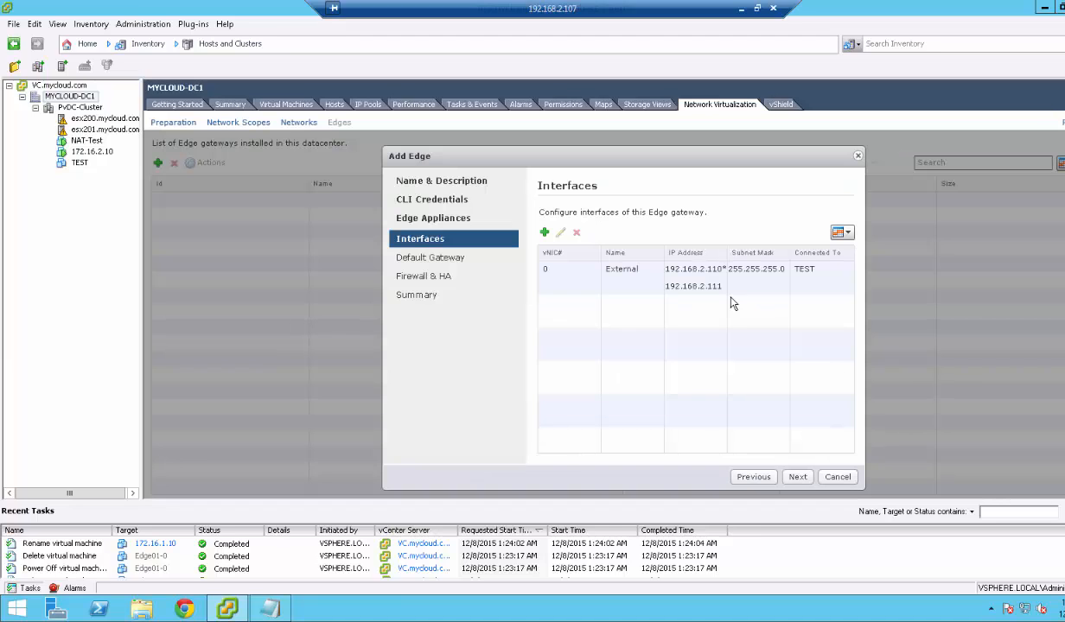
pyautogui.click(793, 477)
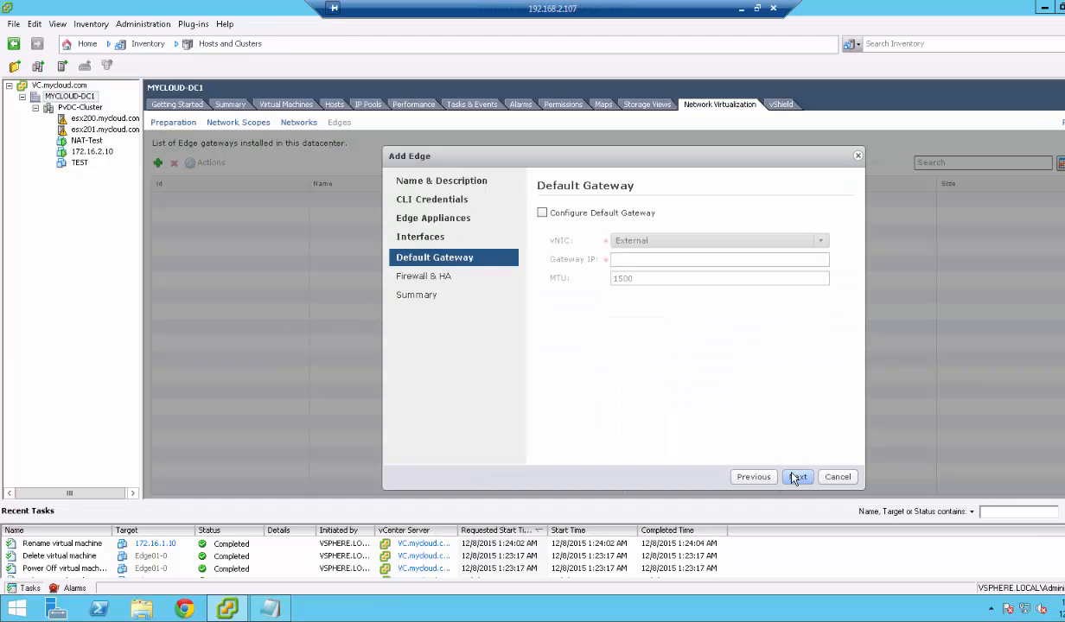
pyautogui.click(542, 212)
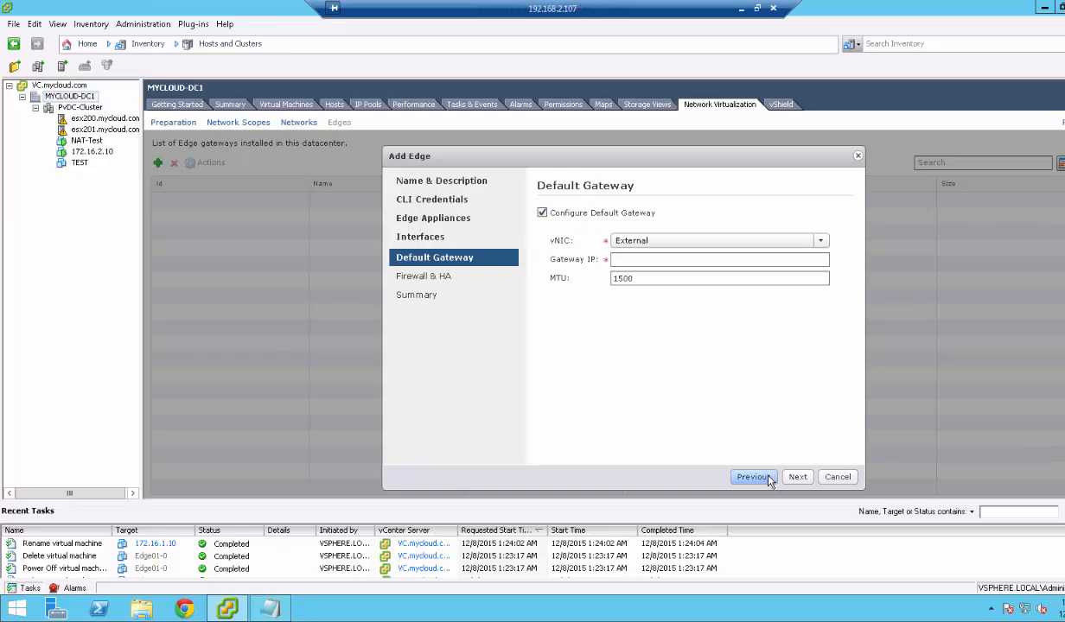
pyautogui.click(743, 476)
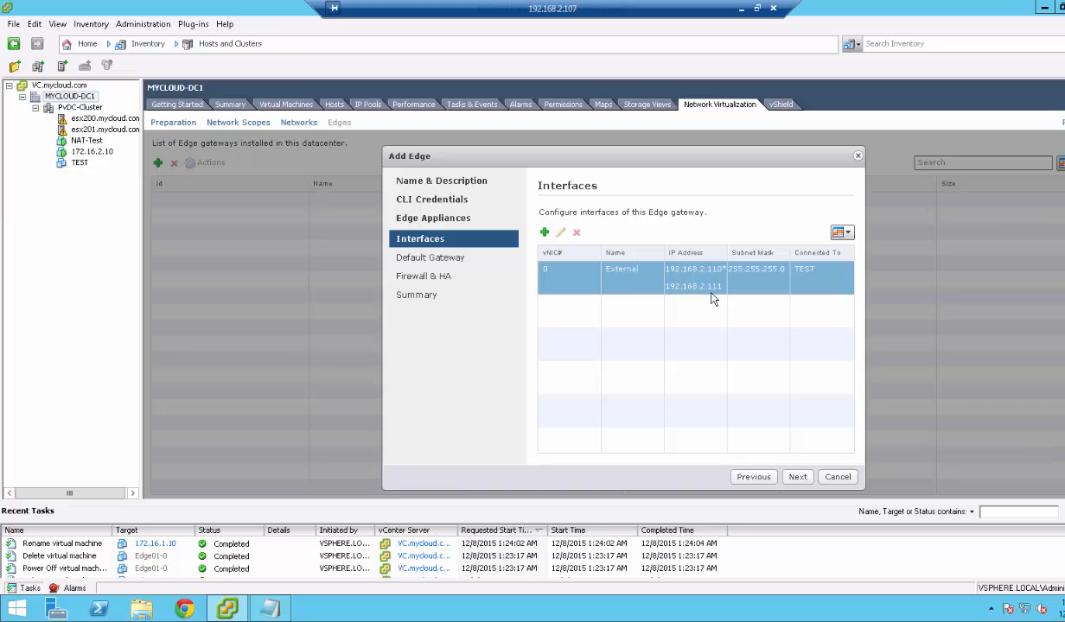
pyautogui.click(710, 292)
pyautogui.click(798, 476)
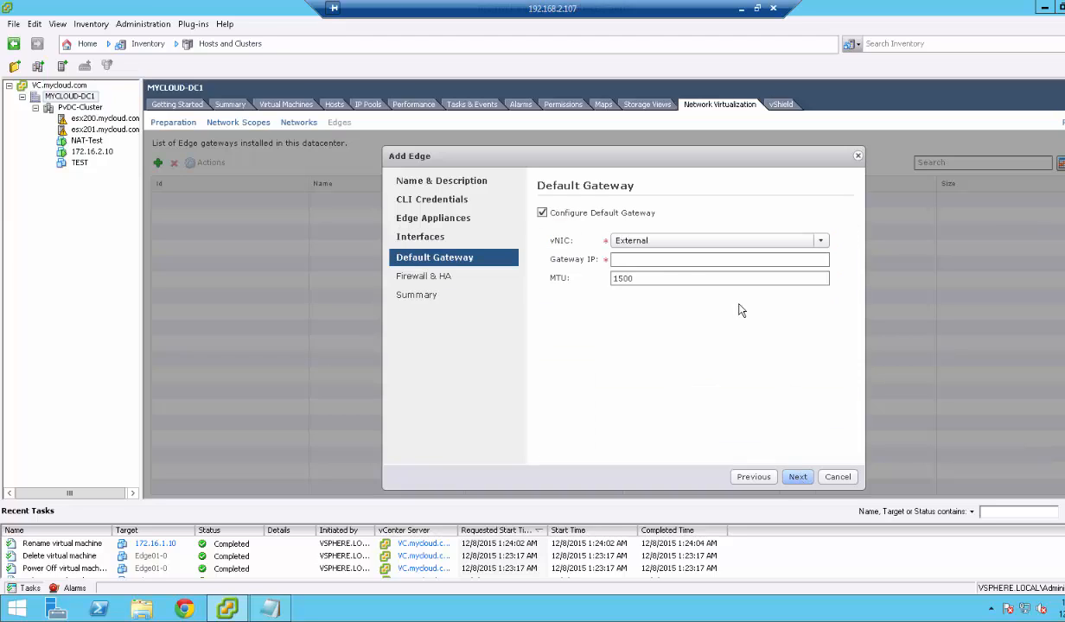
pyautogui.click(637, 259)
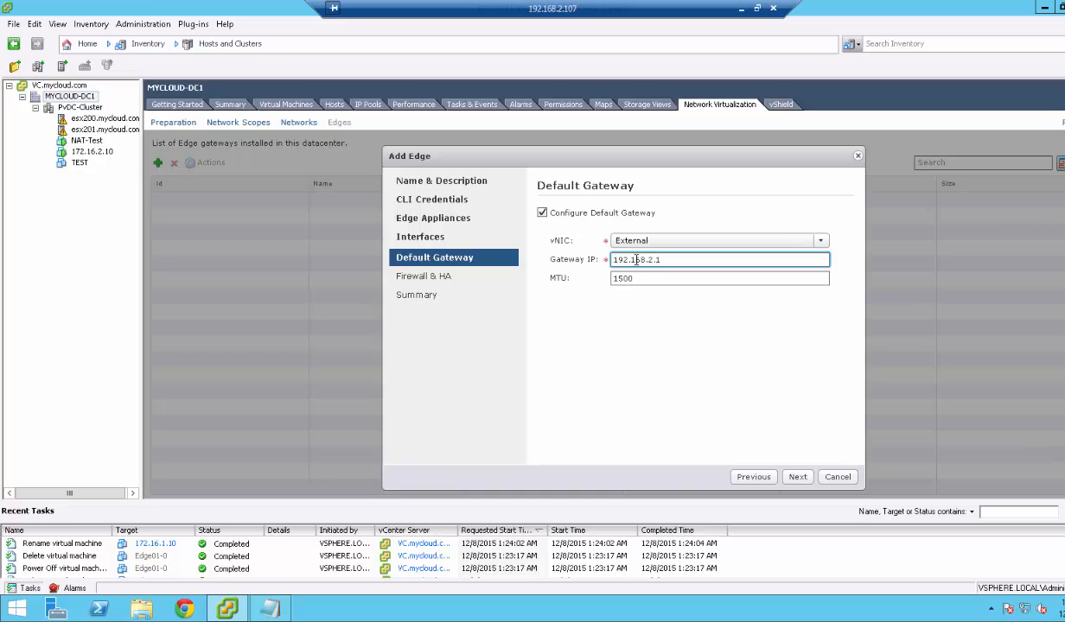
pyautogui.click(766, 479)
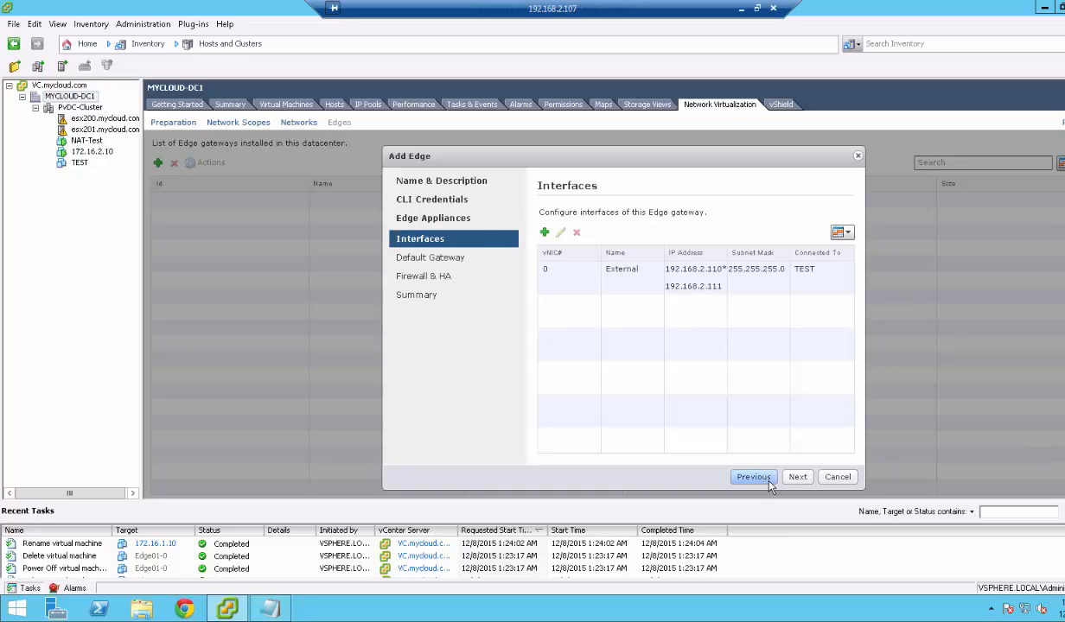
# In a new Notepad, note the path 'Client (10.1.1.10) - > Edge_Ext(192.168.2.110) -> 192.168.2.1'.
pyautogui.press('super+r')
pyautogui.write('n')
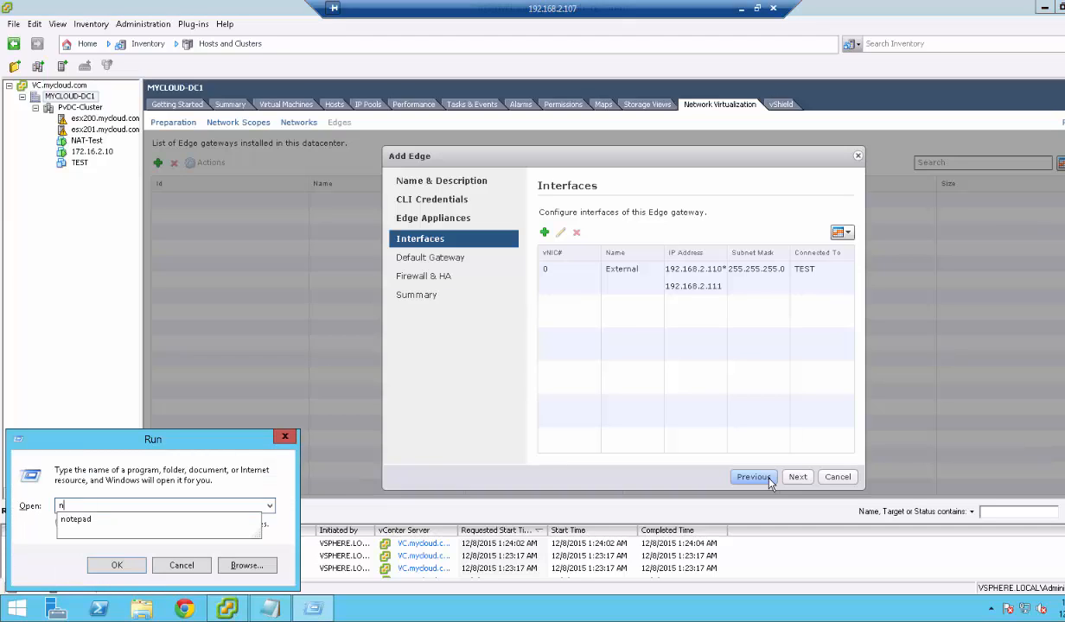
pyautogui.write('otepad')
pyautogui.press('Return')
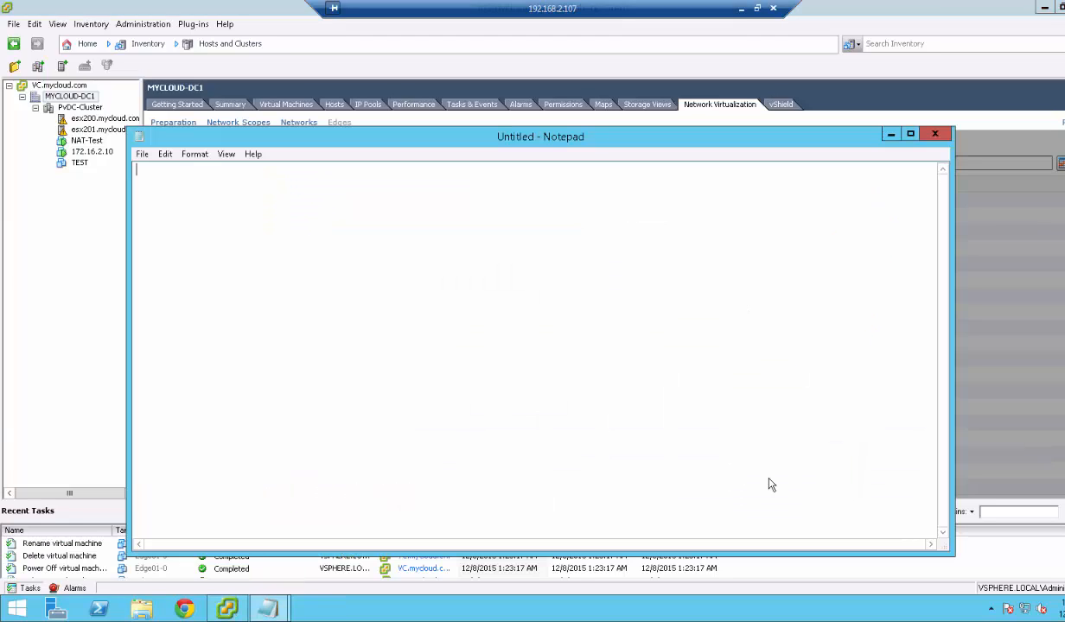
pyautogui.write('Client (10.1.1.10 ) - > (')
pyautogui.press('BackSpace')
pyautogui.write('Edge_')
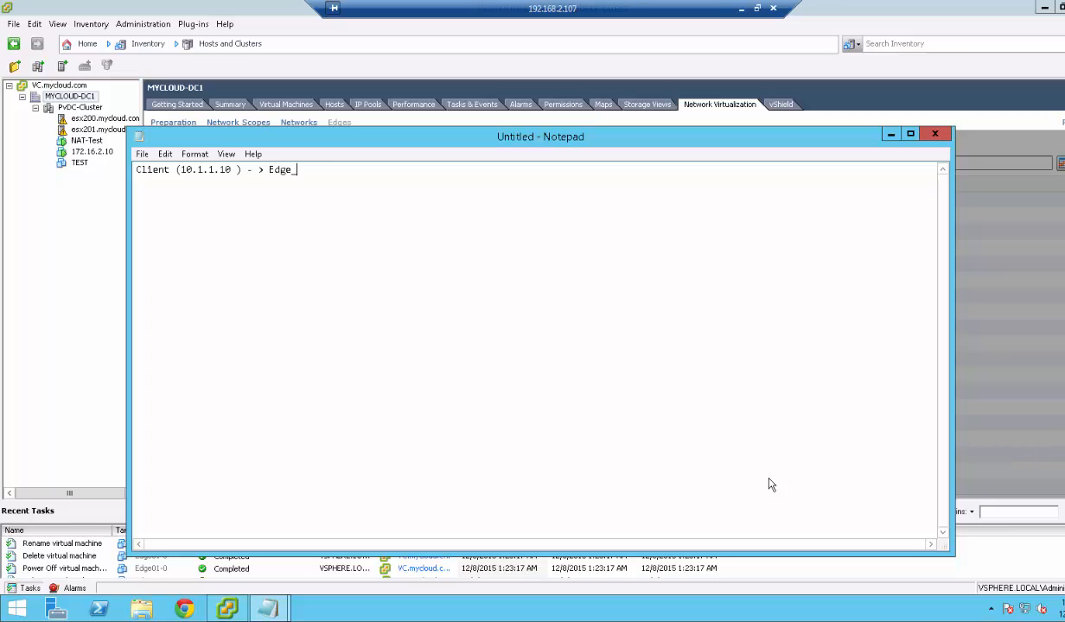
pyautogui.write('Ext(192.168.2.110) -> 192.168.2')
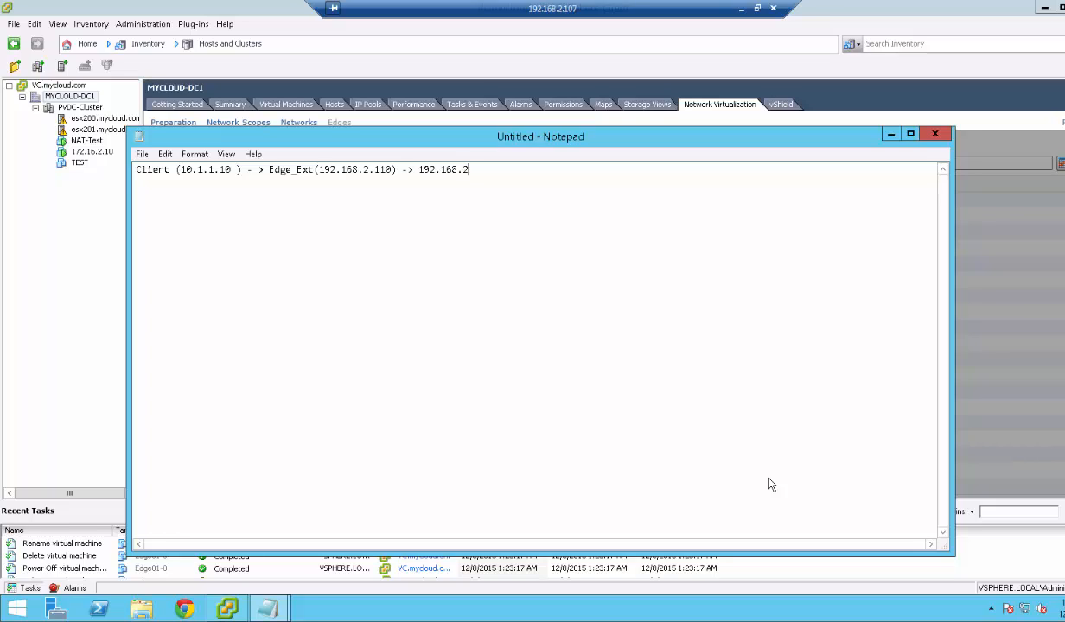
pyautogui.write('.1')
pyautogui.moveTo(477, 169); pyautogui.dragTo(419, 171)
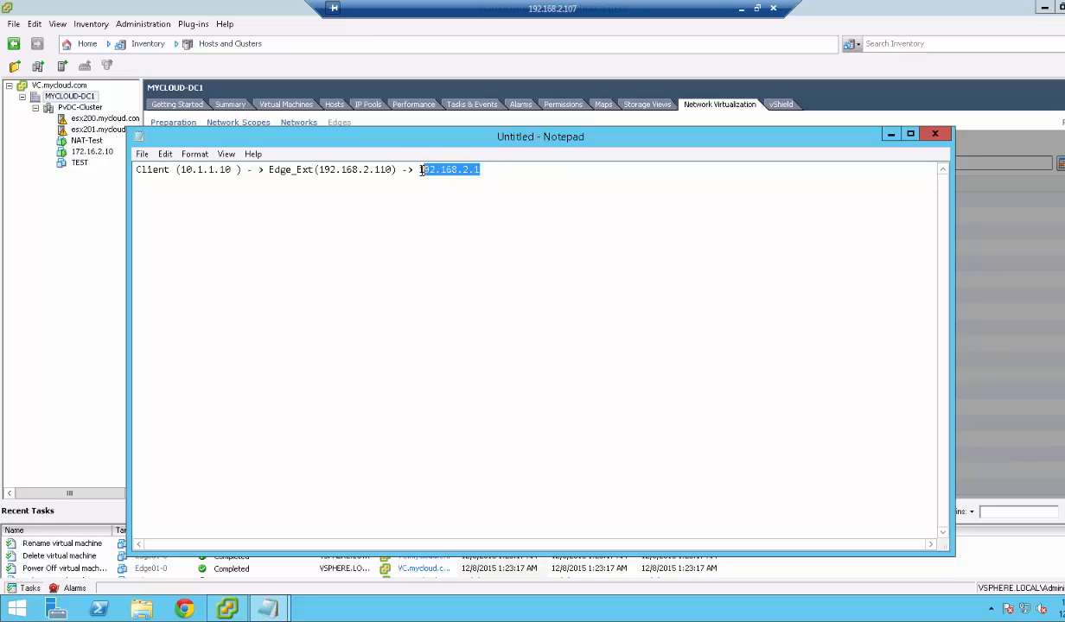
pyautogui.click(890, 134)
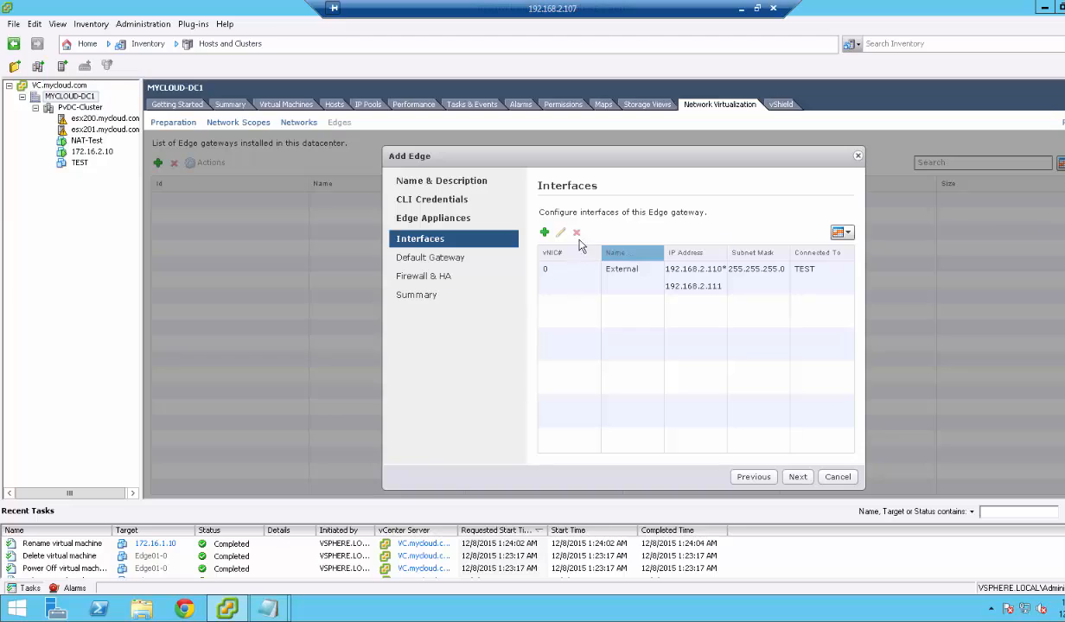
# Set the firewall default policy to Accept with logging and finish creating EDGE01.
pyautogui.click(798, 477)
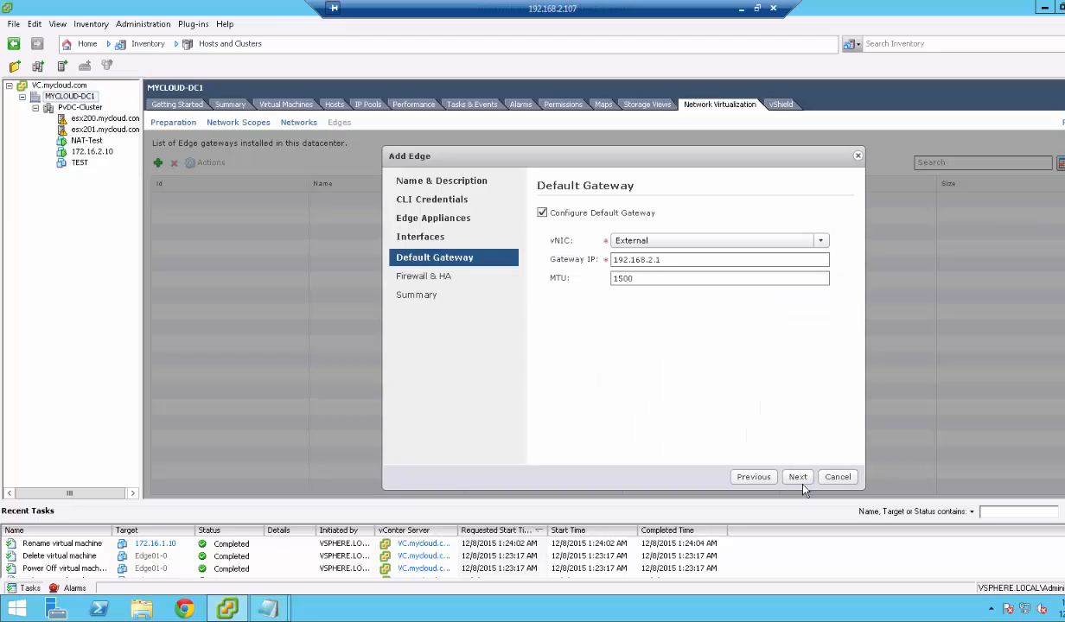
pyautogui.click(798, 478)
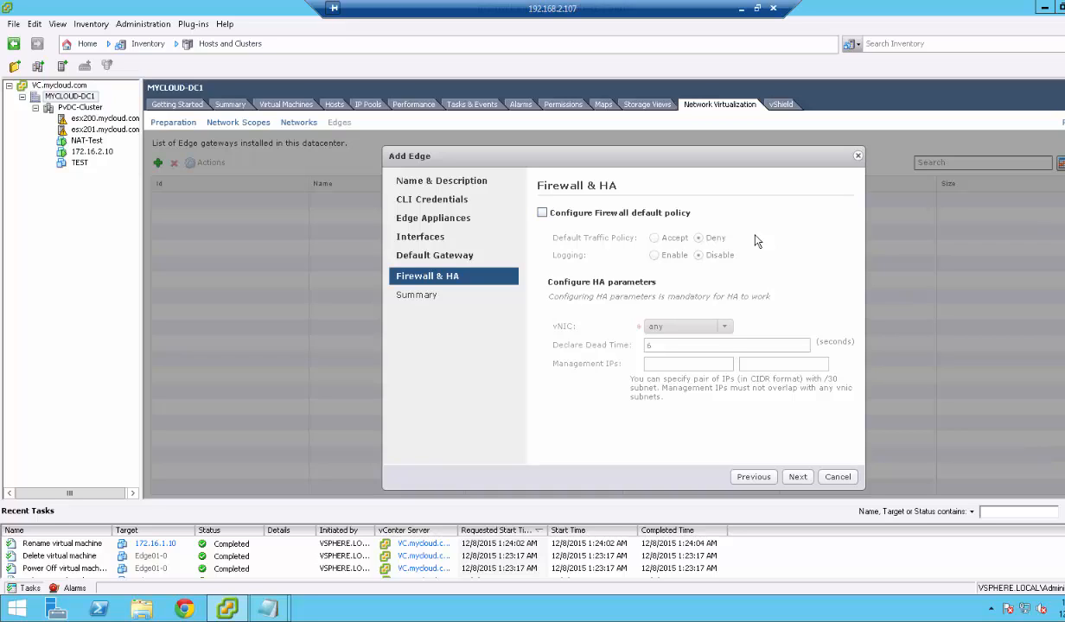
pyautogui.click(541, 214)
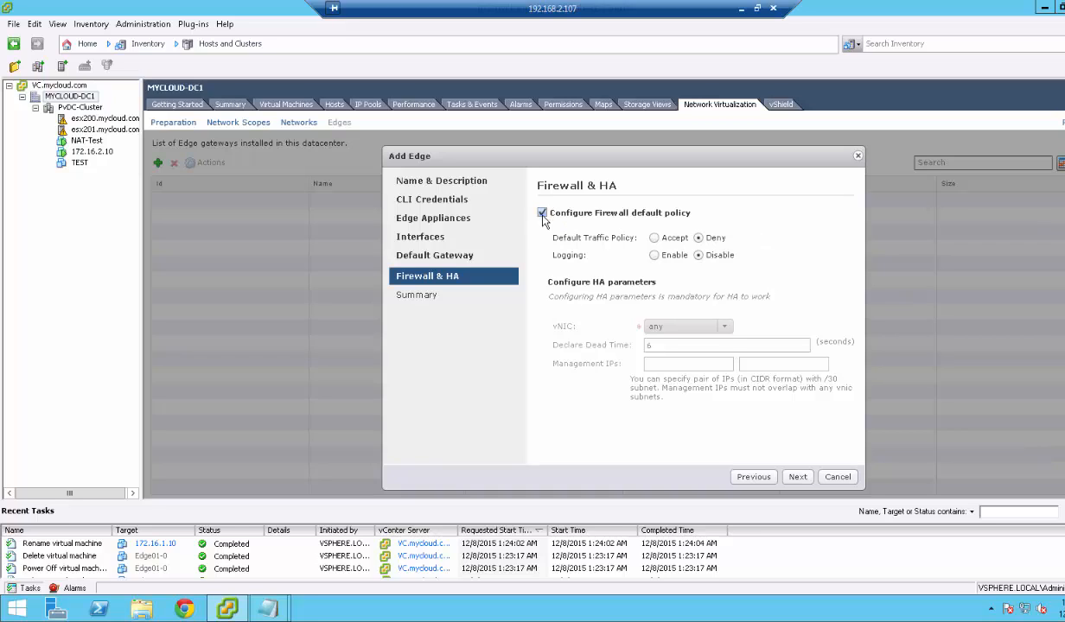
pyautogui.click(653, 238)
pyautogui.click(653, 255)
pyautogui.click(795, 478)
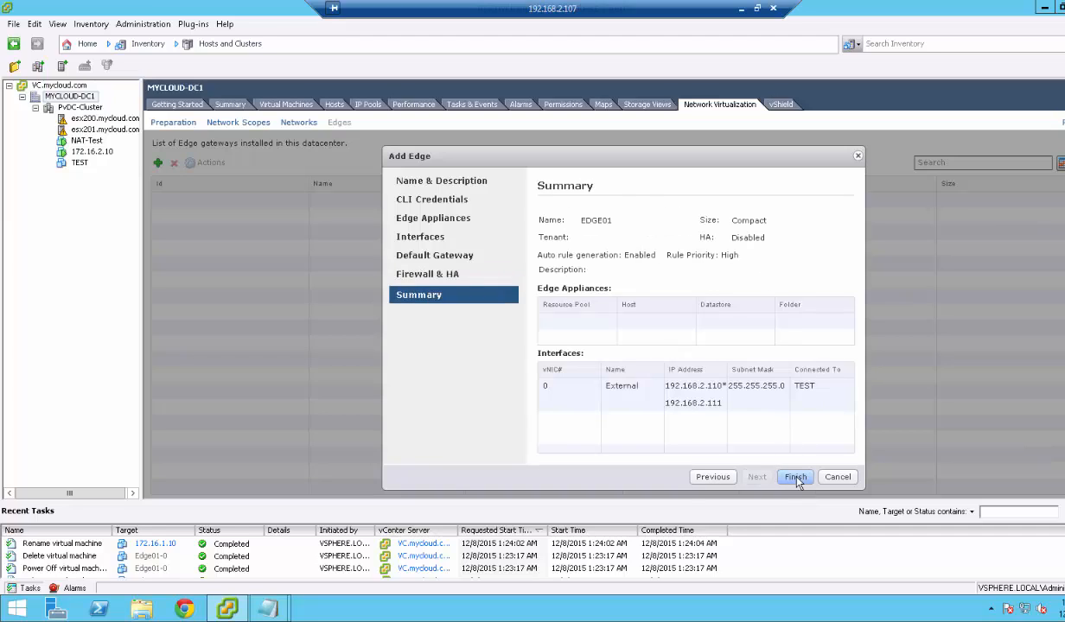
pyautogui.click(795, 477)
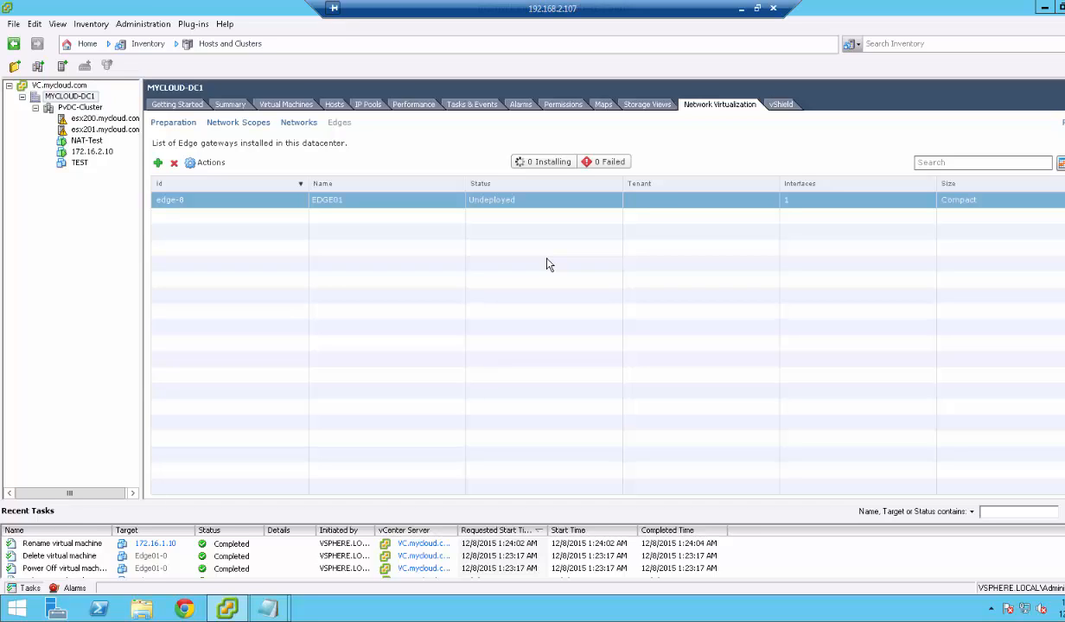
# Open EDGE01's management page and scroll down to its Edge Appliances section.
pyautogui.click(208, 165)
pyautogui.click(232, 344)
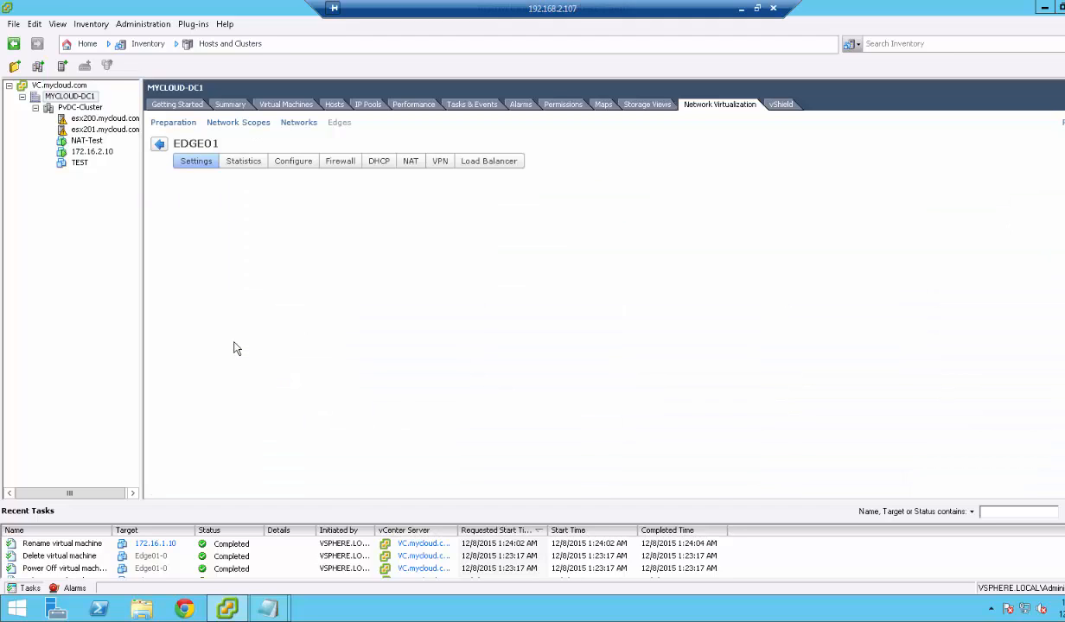
pyautogui.scroll(-1, 232, 339)
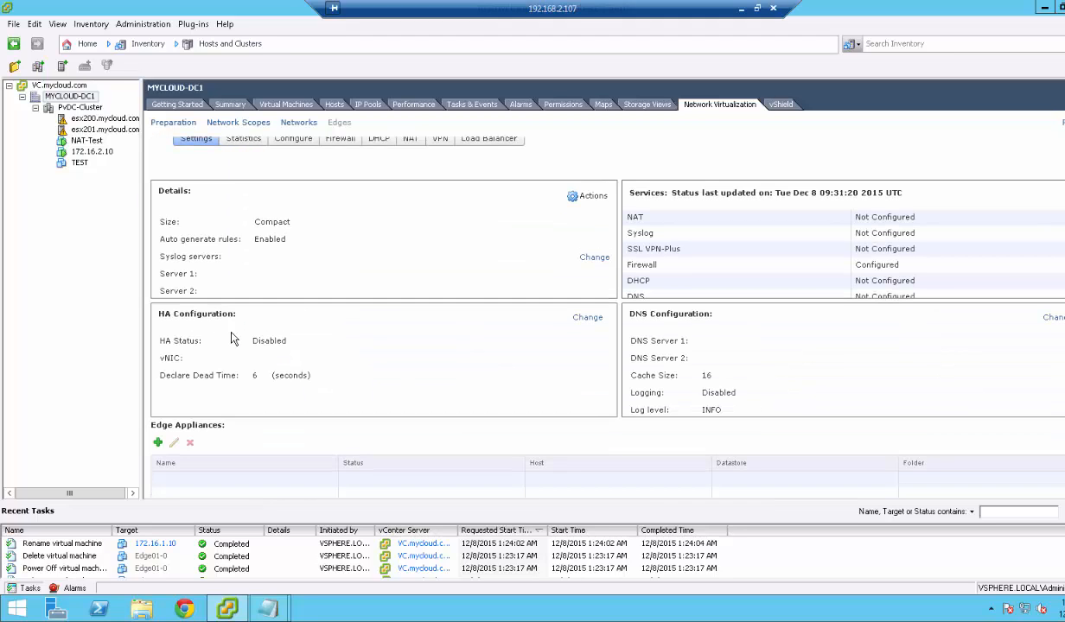
# Add an EDGE01 appliance on PvDC-Cluster, datastore SSDLUN1, host esx201.mycloud.com.
pyautogui.click(159, 439)
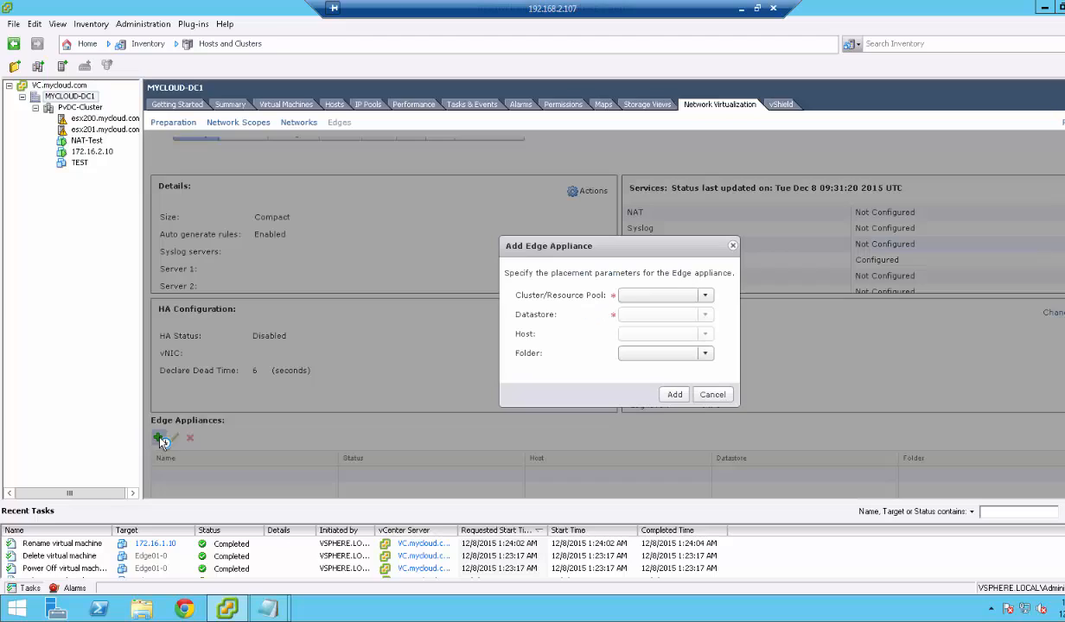
pyautogui.click(640, 295)
pyautogui.click(644, 313)
pyautogui.click(642, 318)
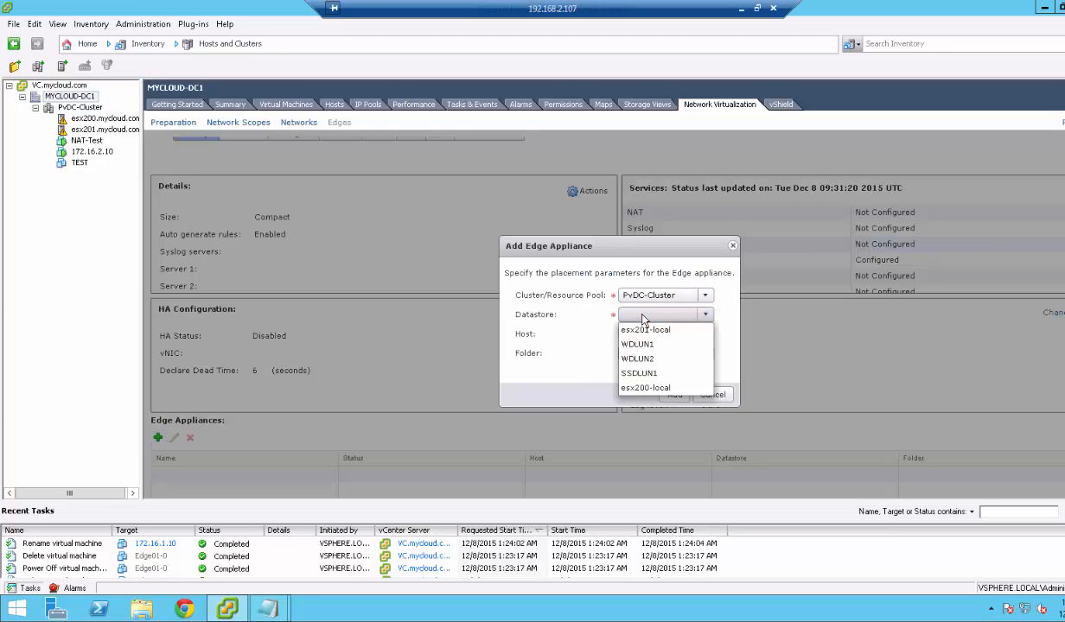
pyautogui.click(642, 377)
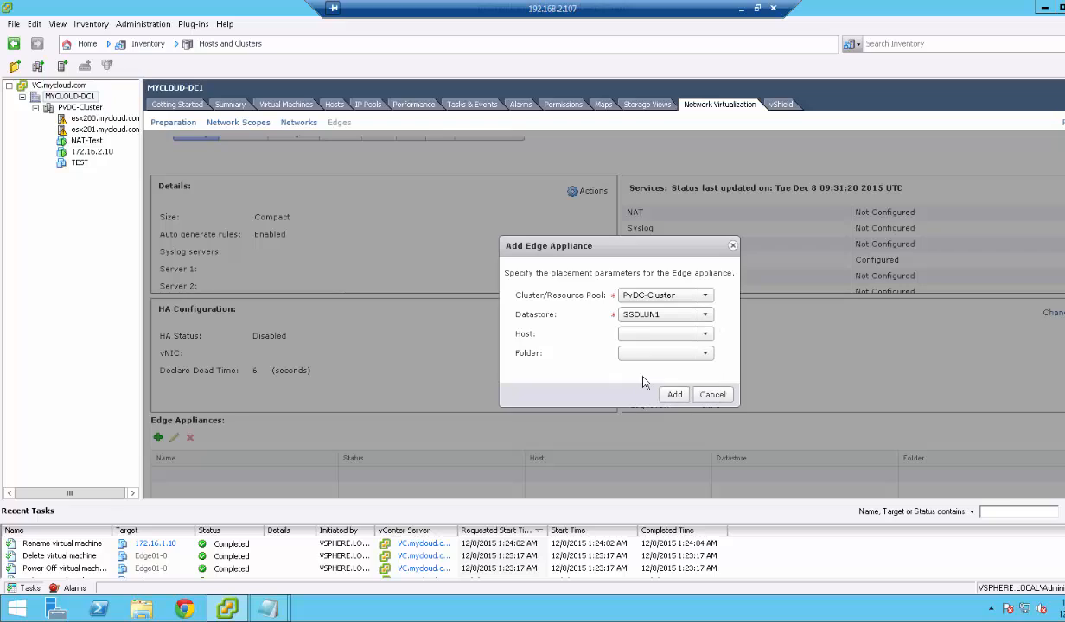
pyautogui.click(648, 342)
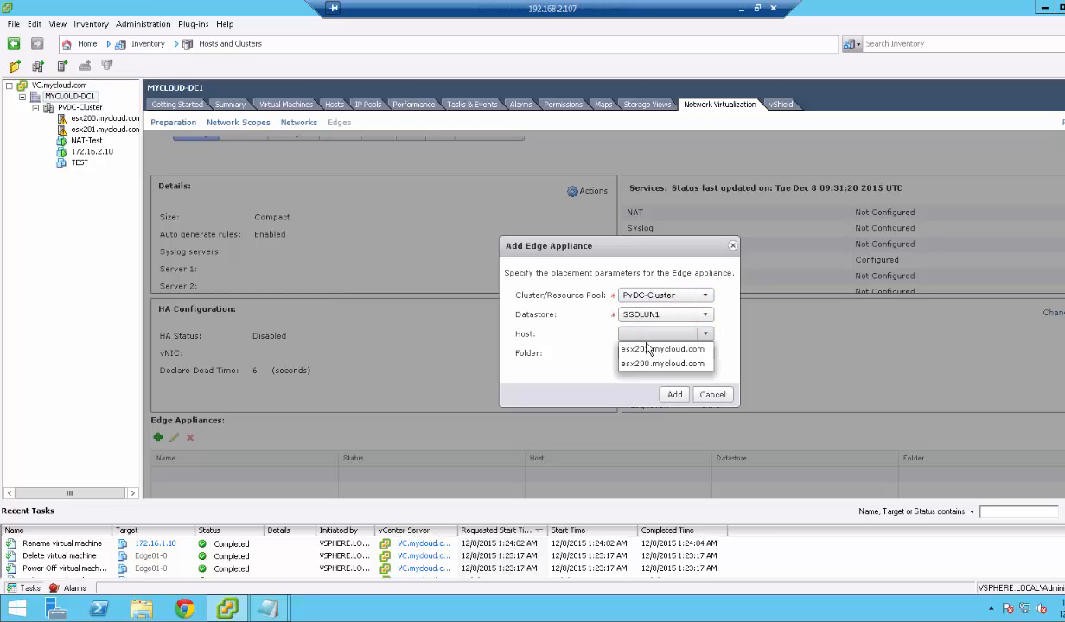
pyautogui.click(647, 350)
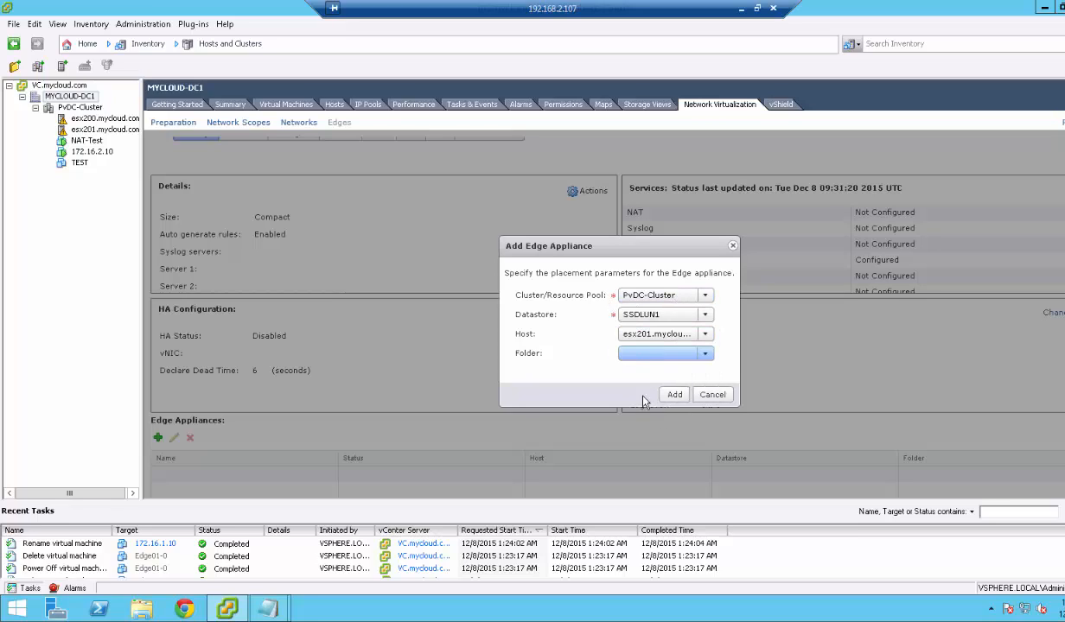
pyautogui.click(661, 357)
pyautogui.click(663, 357)
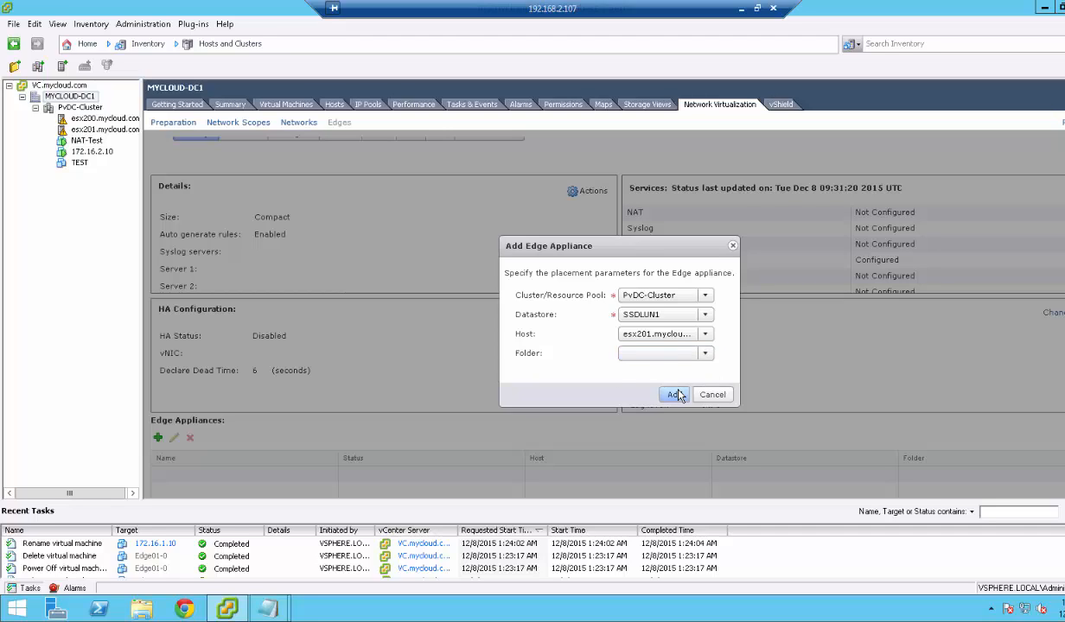
pyautogui.click(675, 394)
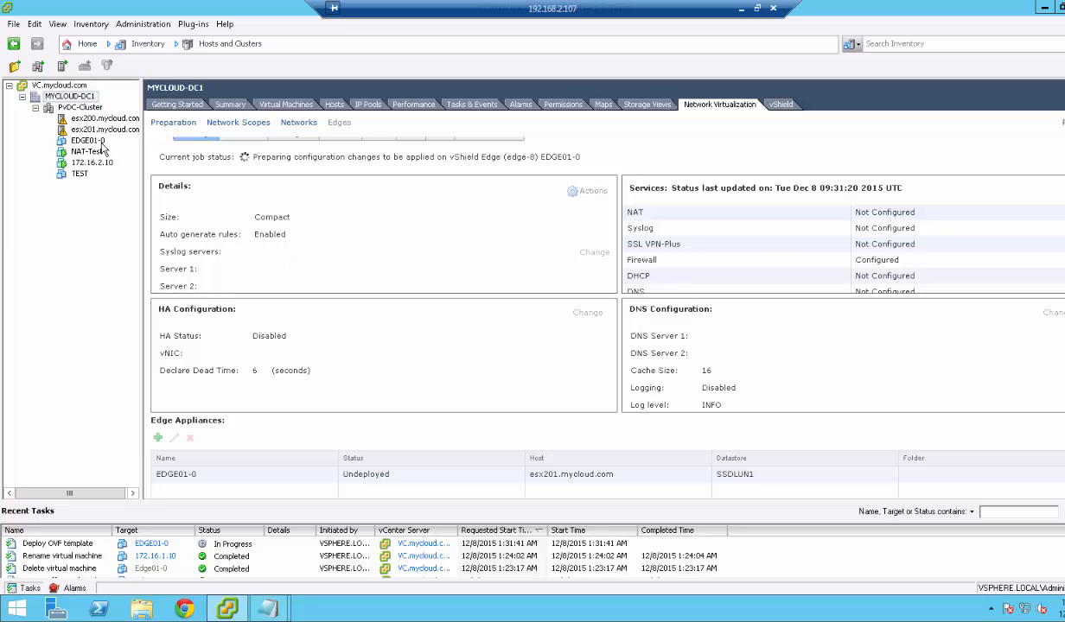
# Return to the Edges list and widen the Status column until EDGE01 shows Deployed.
pyautogui.scroll(3, 357, 262)
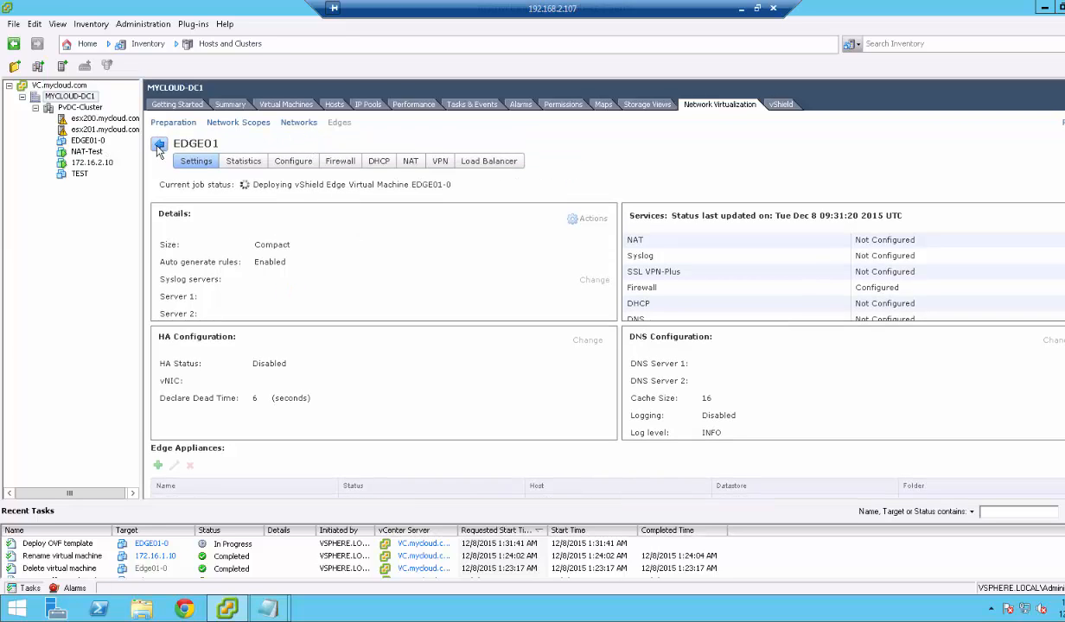
pyautogui.click(159, 145)
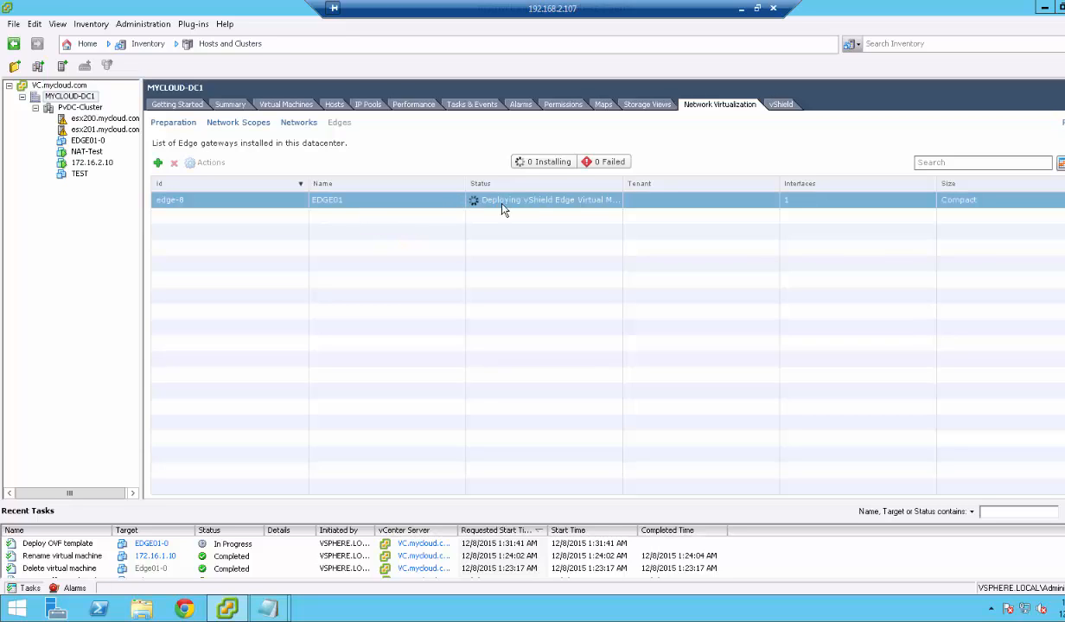
pyautogui.moveTo(624, 185); pyautogui.dragTo(679, 187)
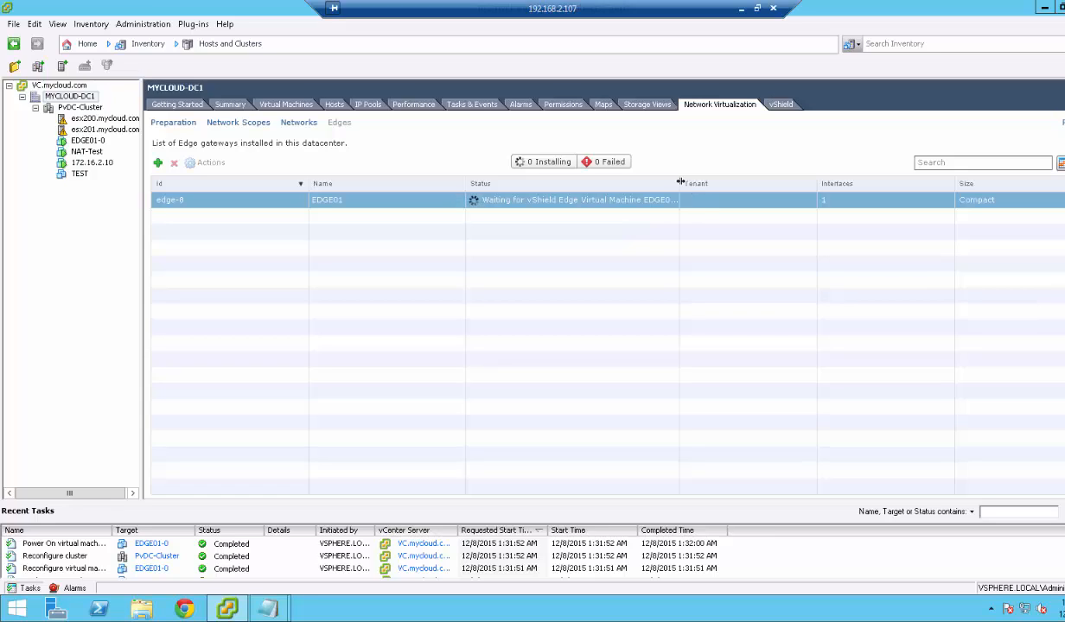
pyautogui.moveTo(655, 178); pyautogui.dragTo(704, 184)
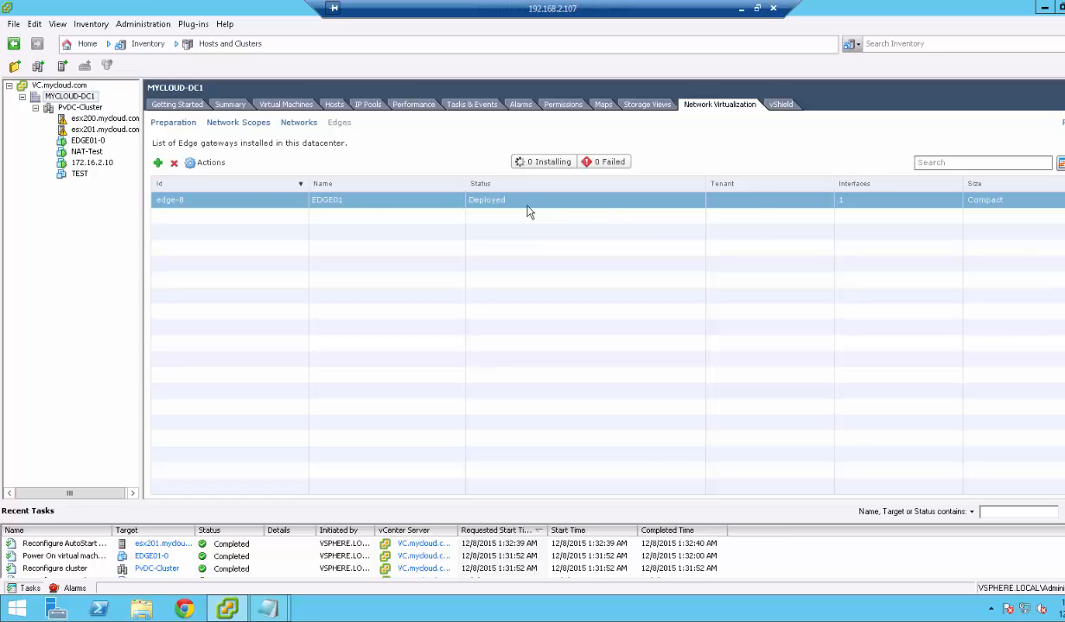
# Open EDGE01's management page and show its Configure Interfaces table with the 192.168.2.110 uplink.
pyautogui.click(206, 165)
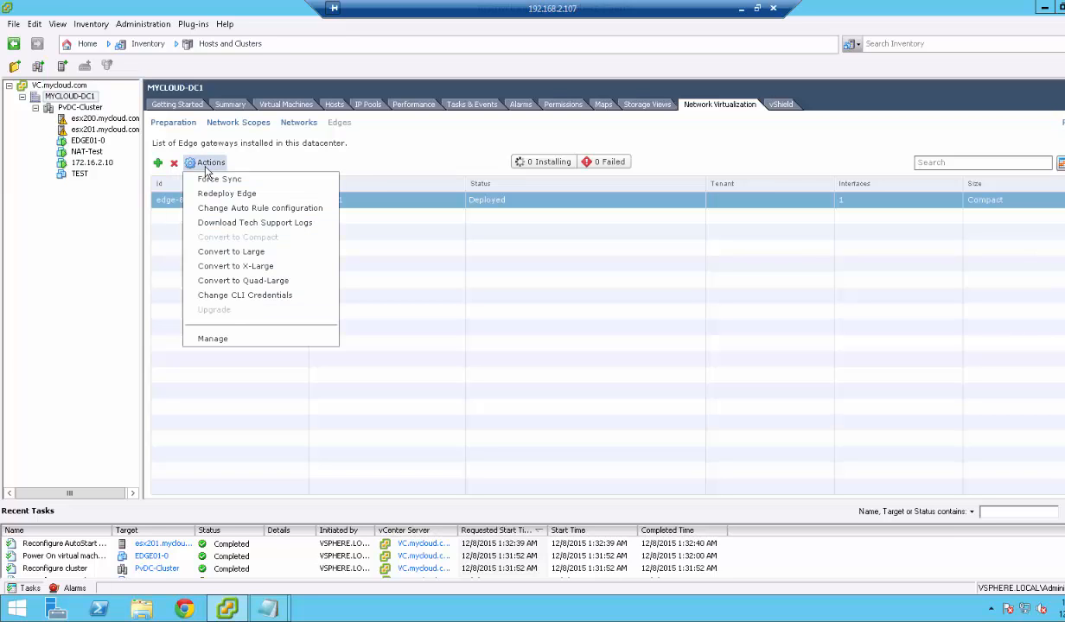
pyautogui.click(220, 329)
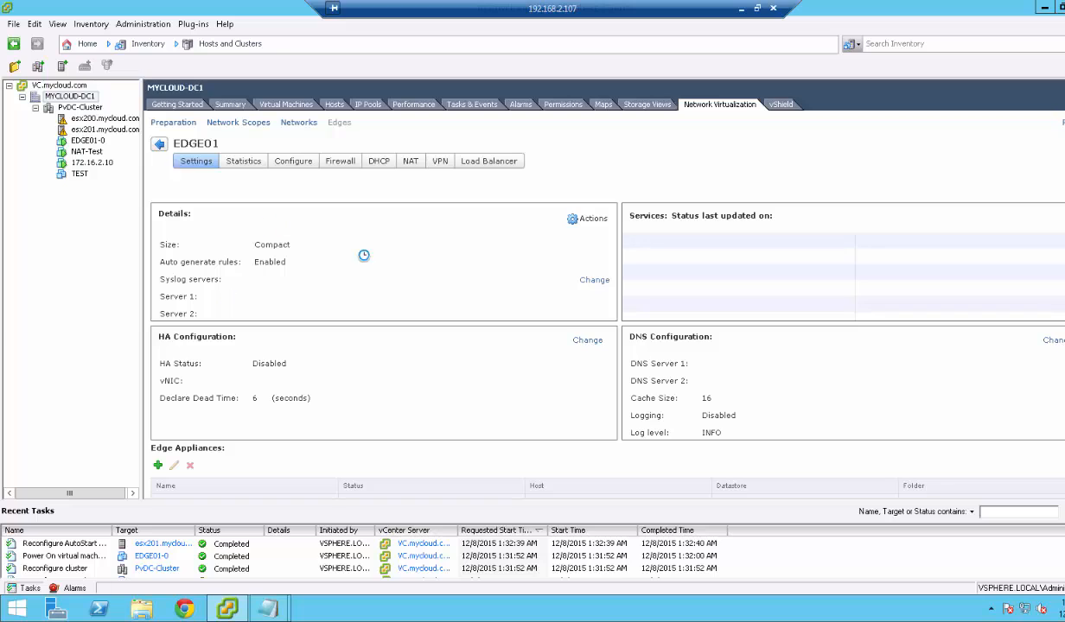
pyautogui.scroll(-3, 366, 337)
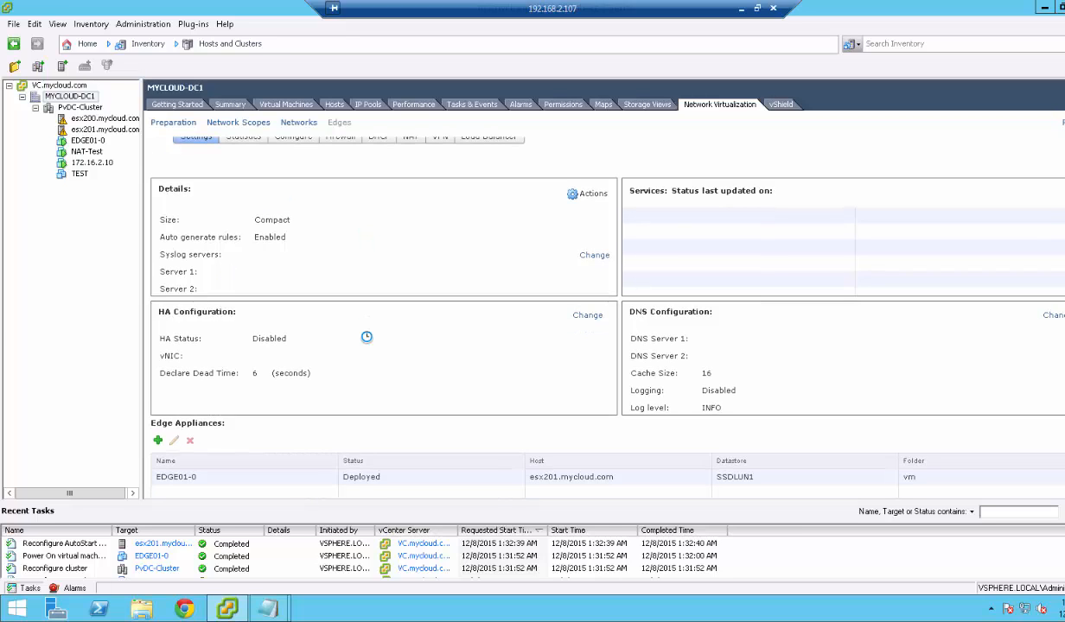
pyautogui.click(263, 481)
pyautogui.scroll(3, 269, 436)
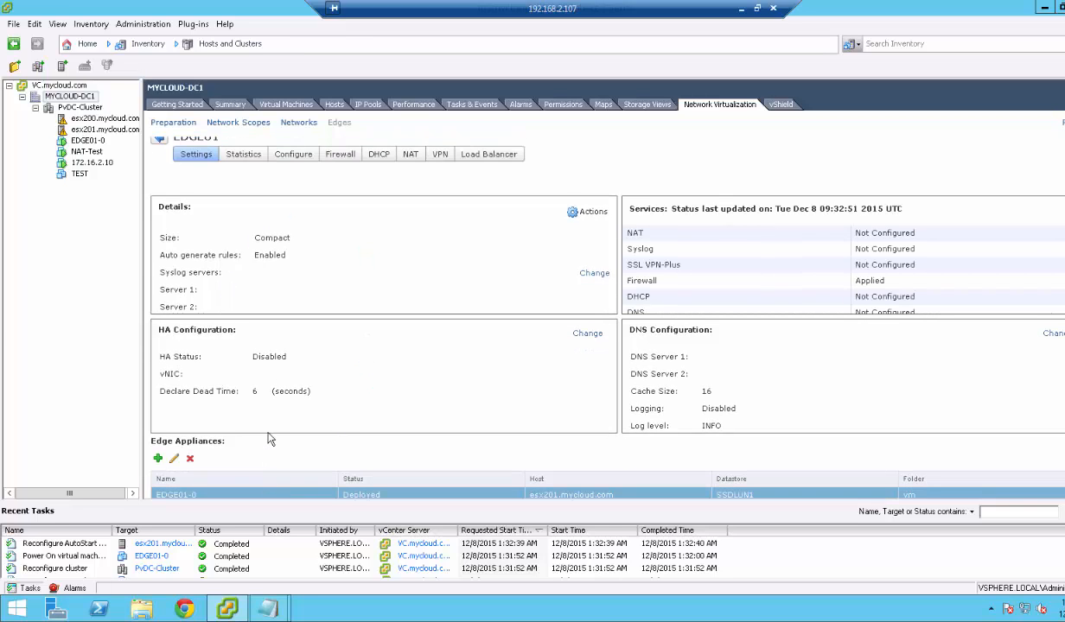
pyautogui.click(294, 163)
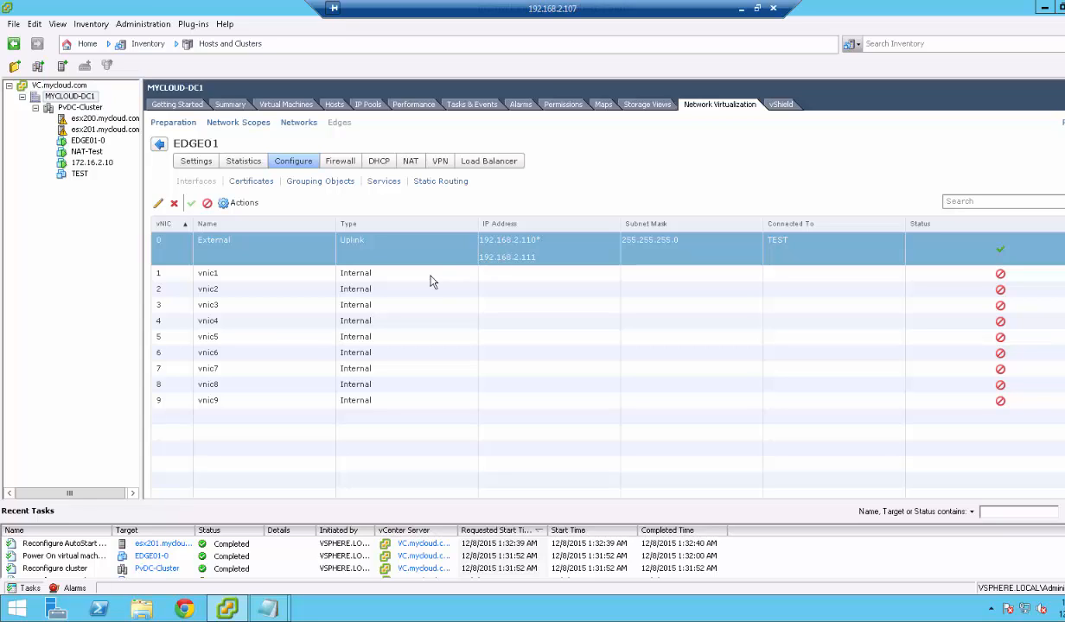
# Start editing interface vnic1 and name it Internal_10.
pyautogui.click(384, 279)
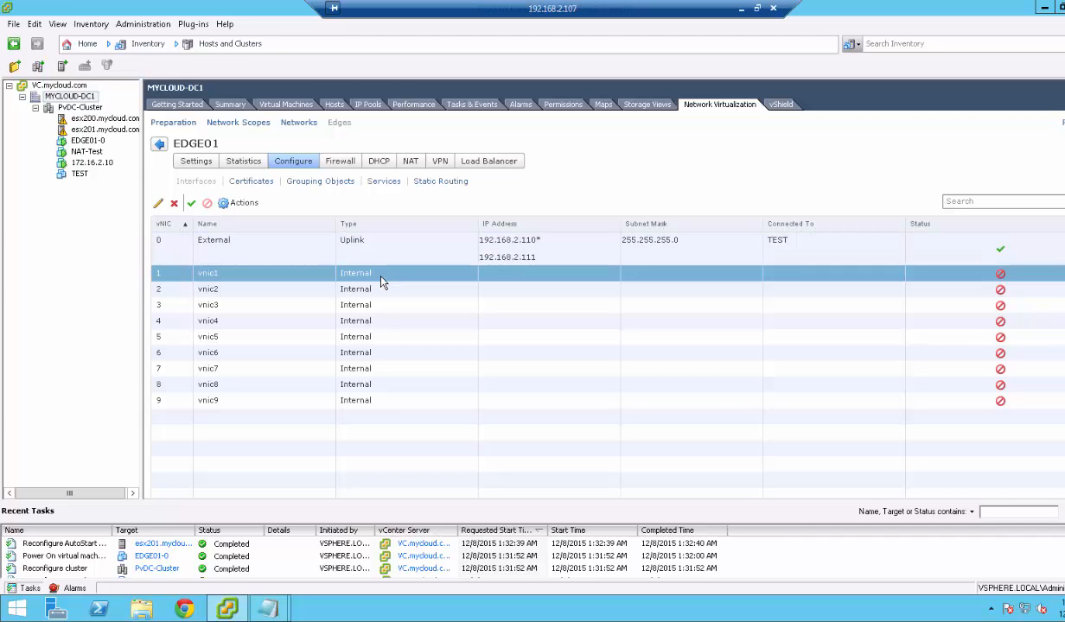
pyautogui.click(158, 204)
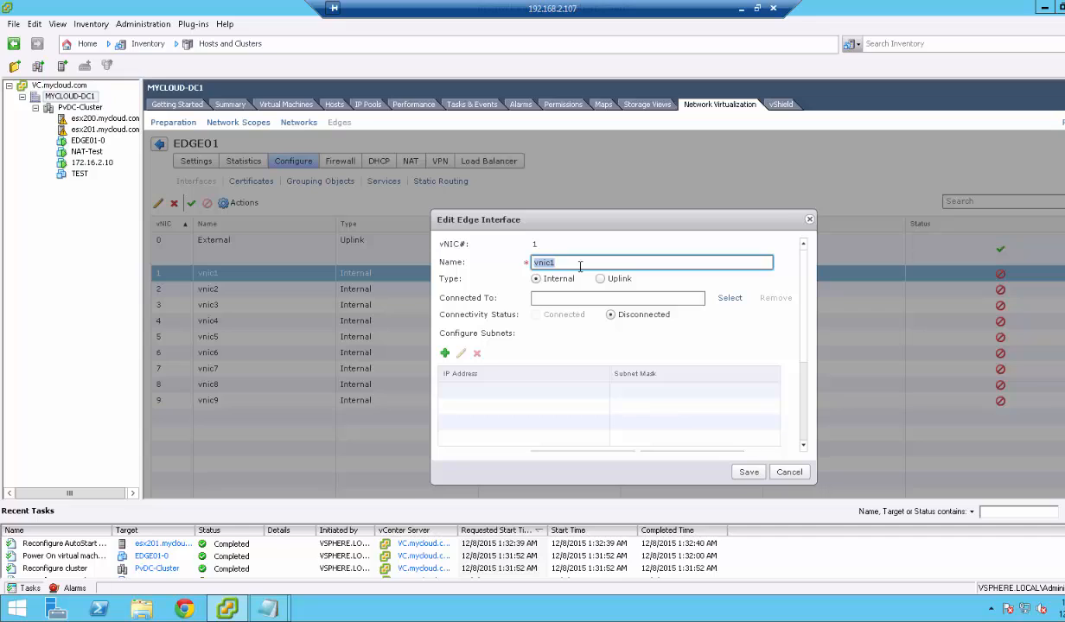
pyautogui.write('Internal_10.1.1.1')
# Browse the Virtual Wire, Standard and Distributed Portgroup networks without choosing one.
pyautogui.click(728, 300)
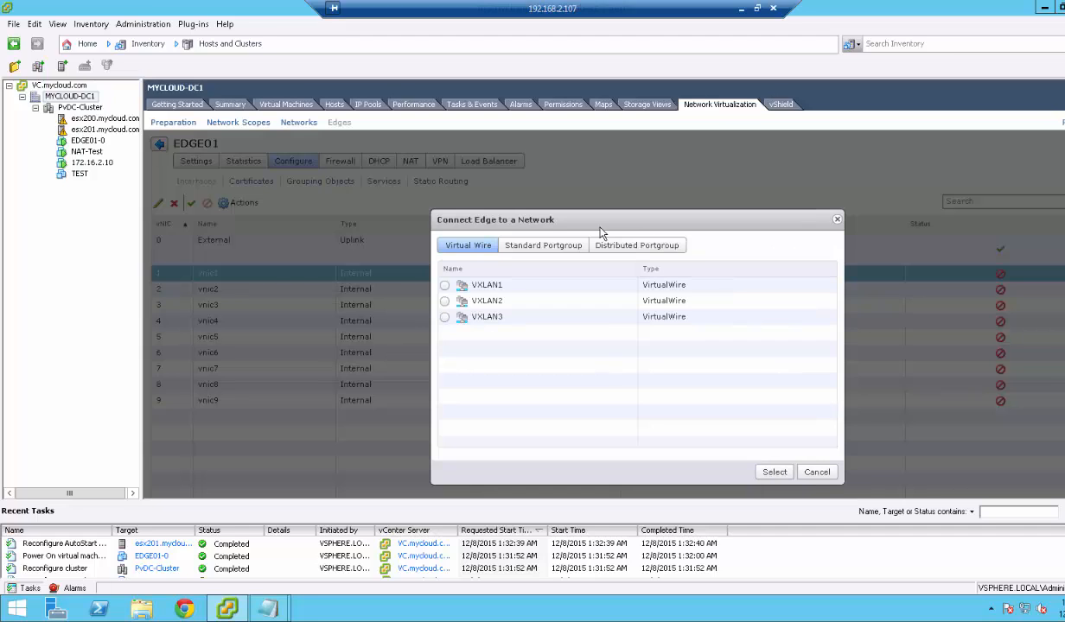
pyautogui.click(546, 245)
pyautogui.click(619, 248)
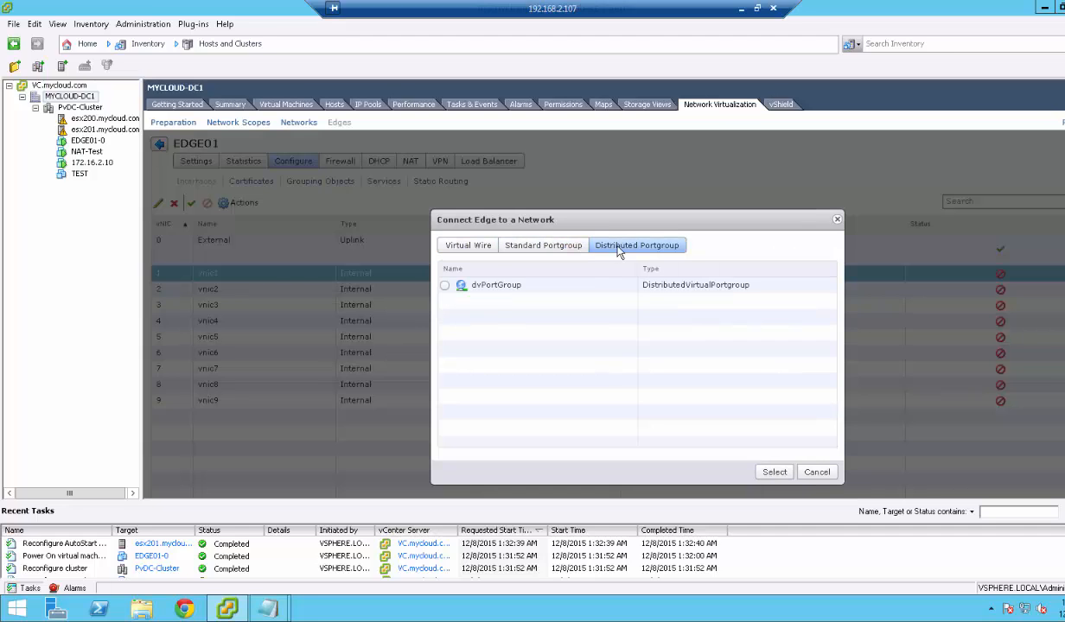
pyautogui.click(547, 246)
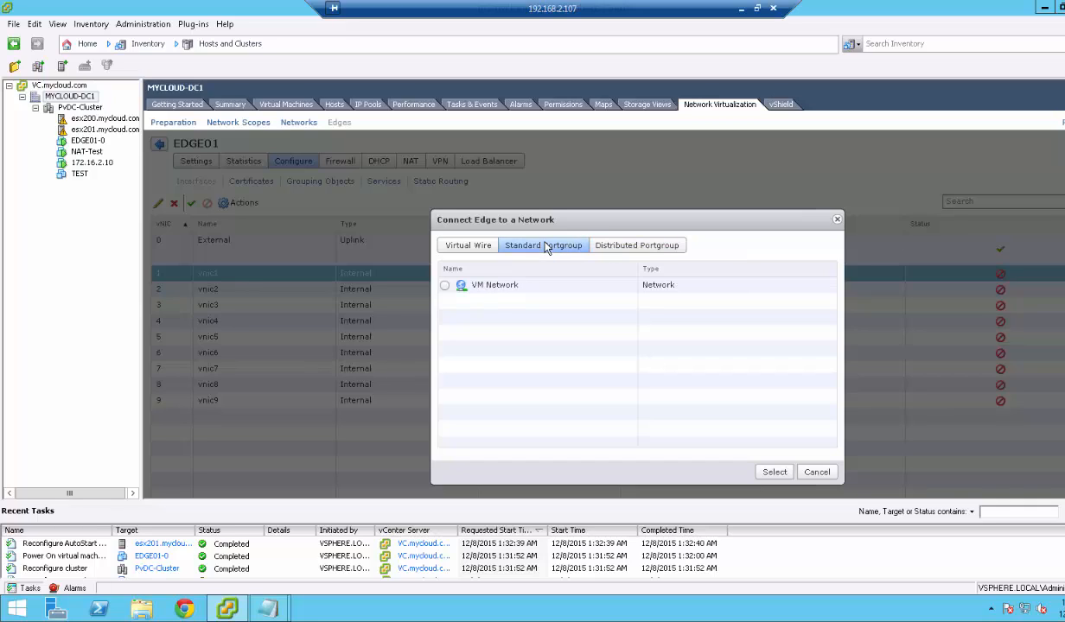
pyautogui.click(480, 248)
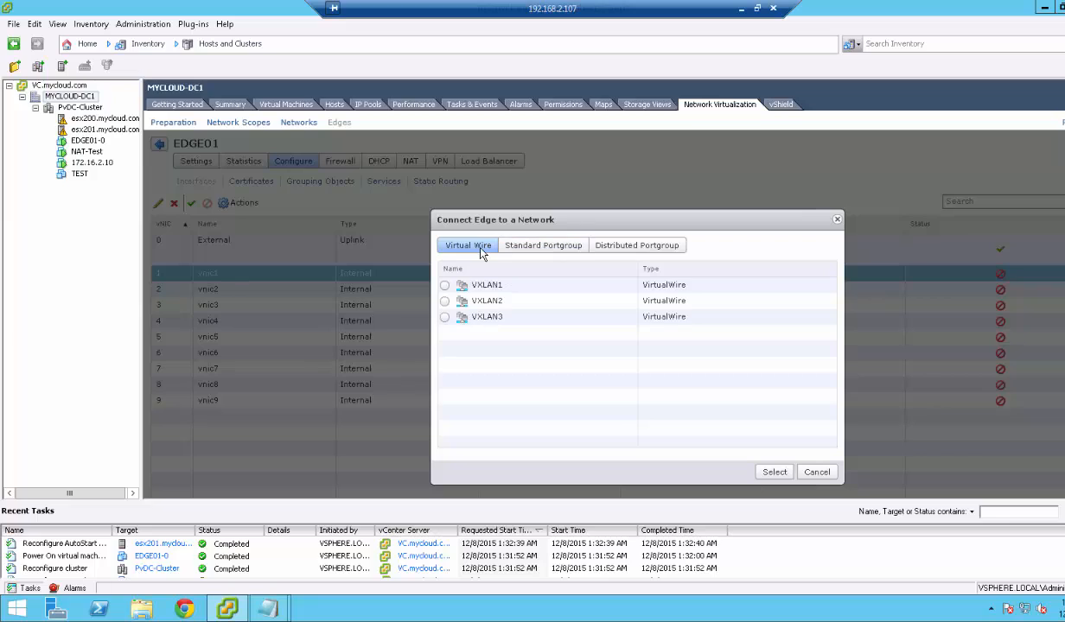
pyautogui.click(508, 250)
pyautogui.click(463, 249)
pyautogui.click(532, 253)
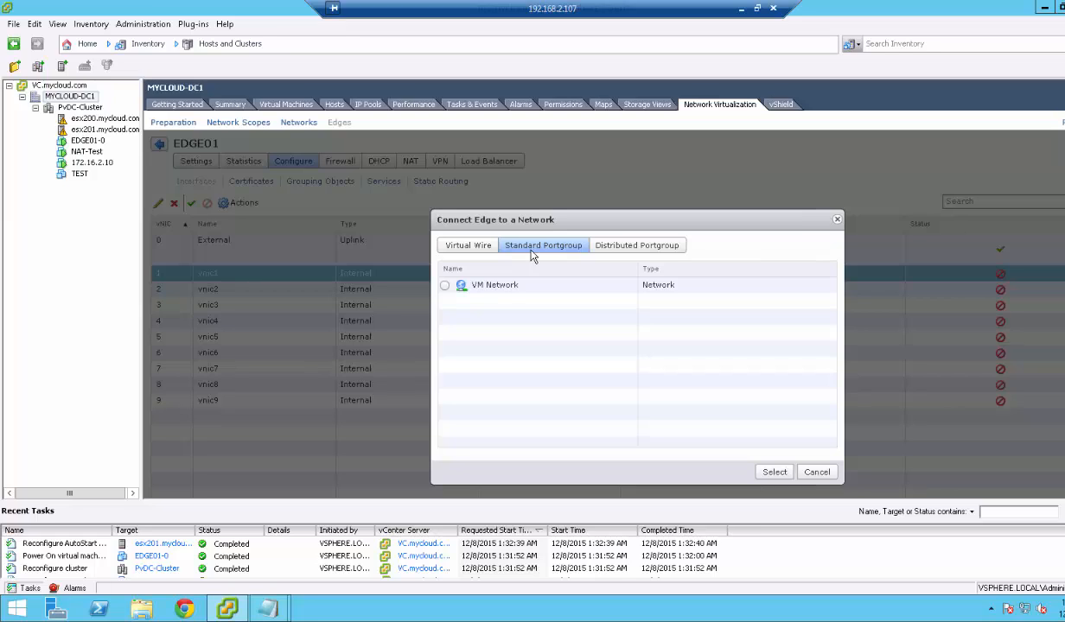
pyautogui.click(816, 473)
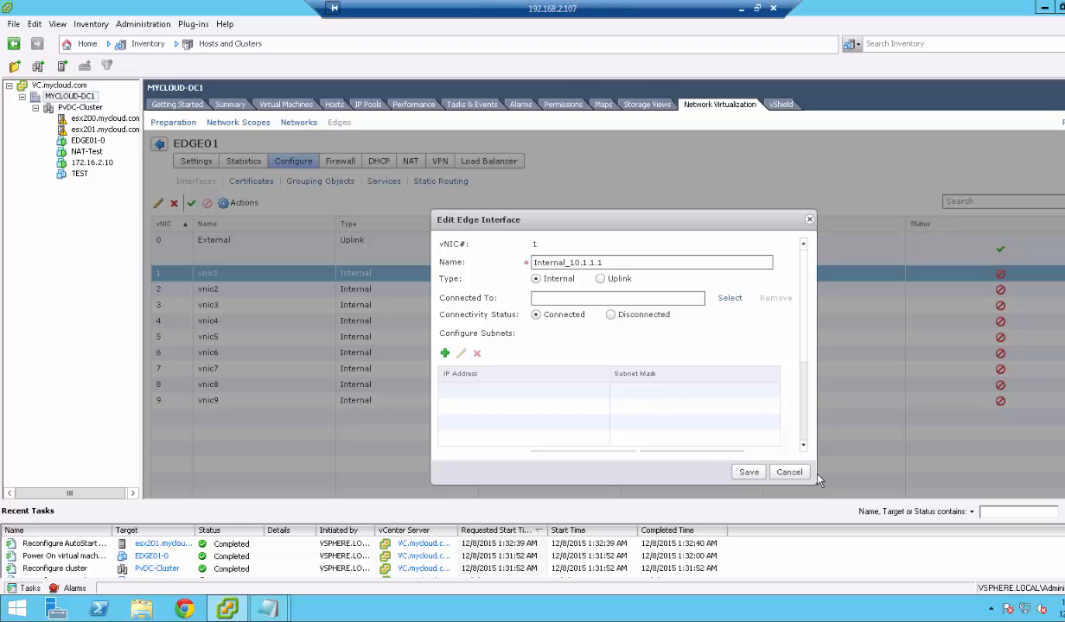
# Recheck the distributed port groups, then cancel both the network picker and the interface edit.
pyautogui.click(729, 297)
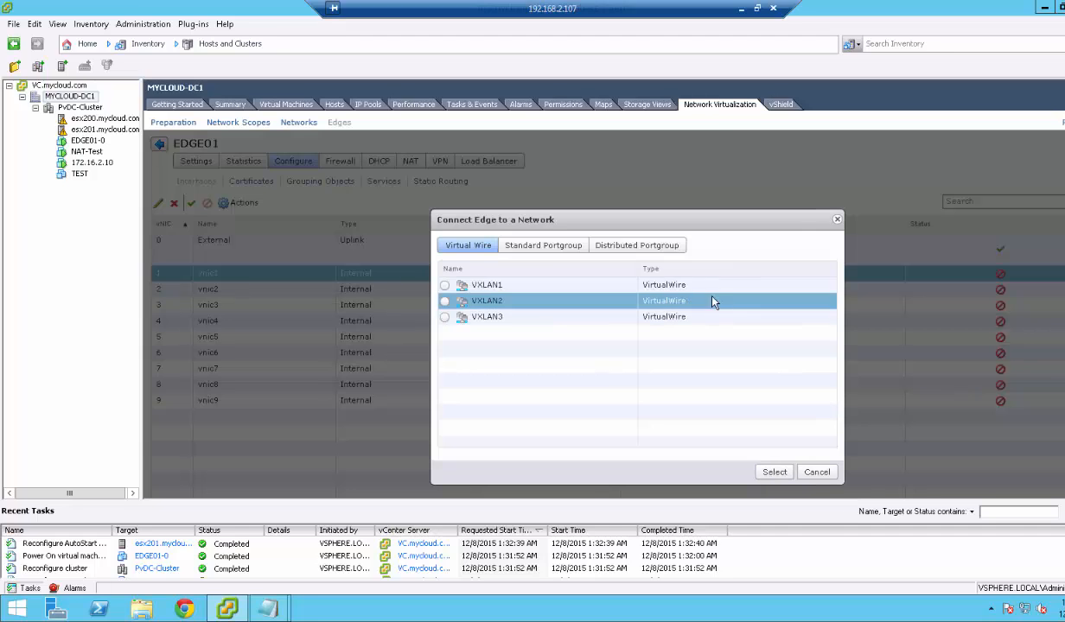
pyautogui.click(578, 248)
pyautogui.click(619, 250)
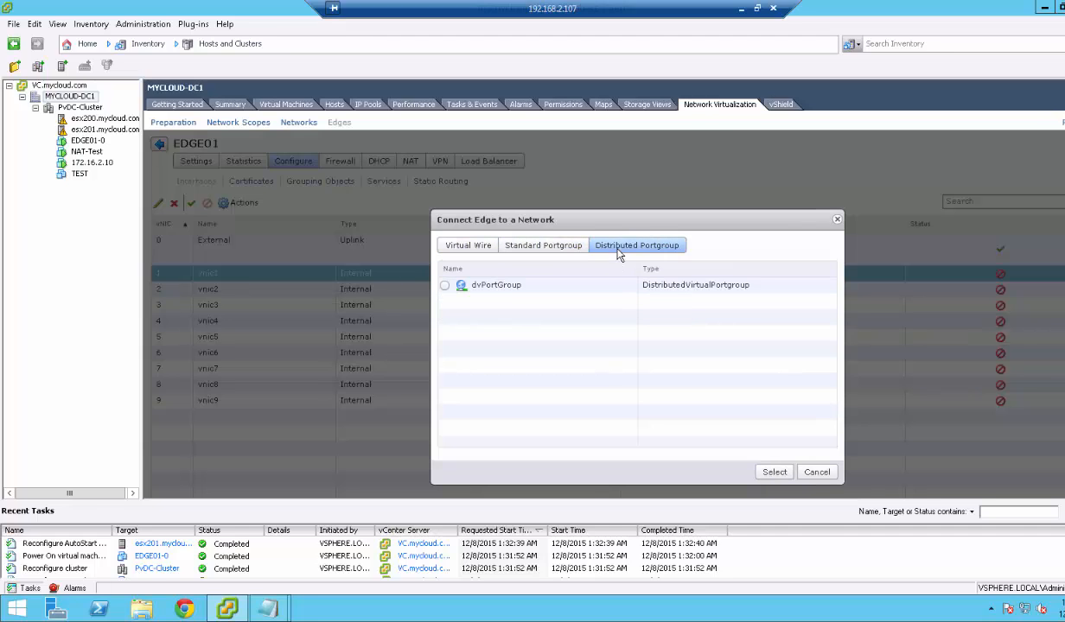
pyautogui.click(816, 472)
pyautogui.click(803, 473)
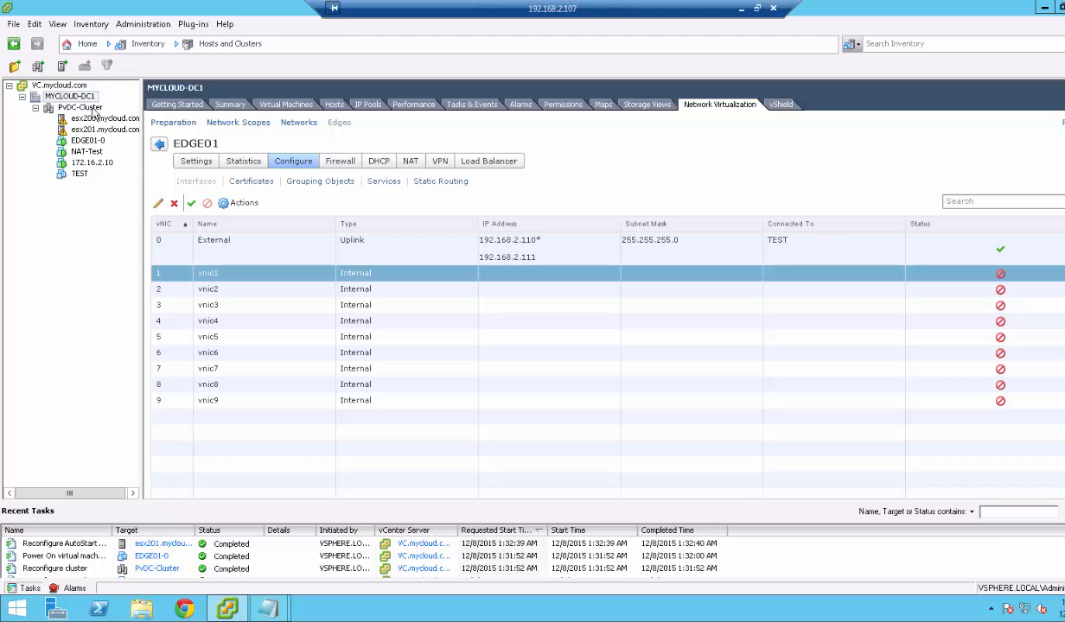
# Create a distributed port group named NAT-Testing on dvSwitch in the Networking inventory.
pyautogui.click(86, 107)
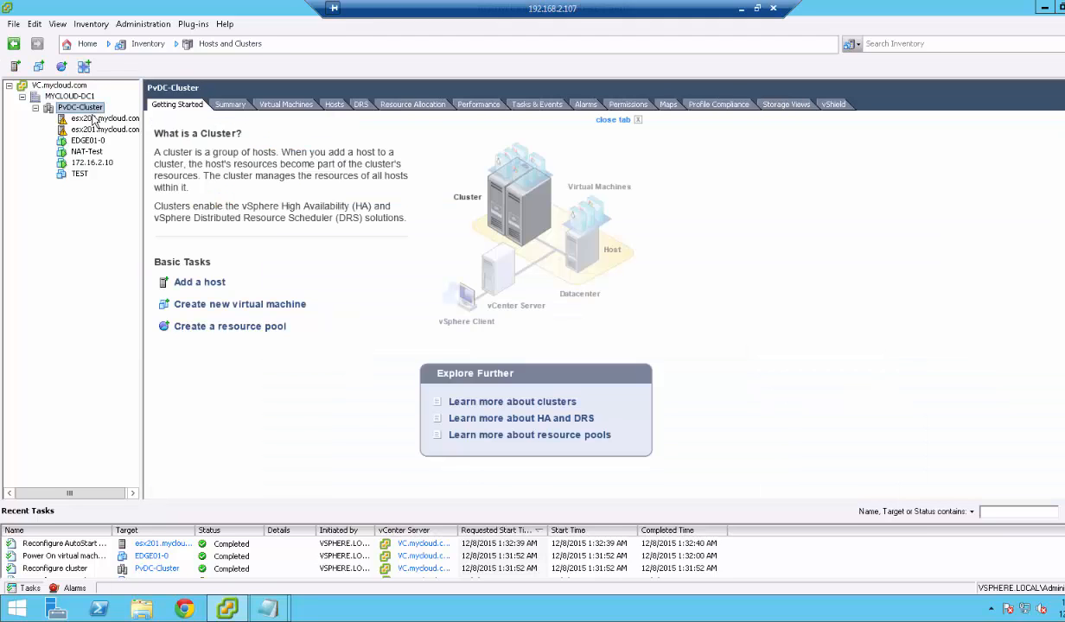
pyautogui.click(93, 118)
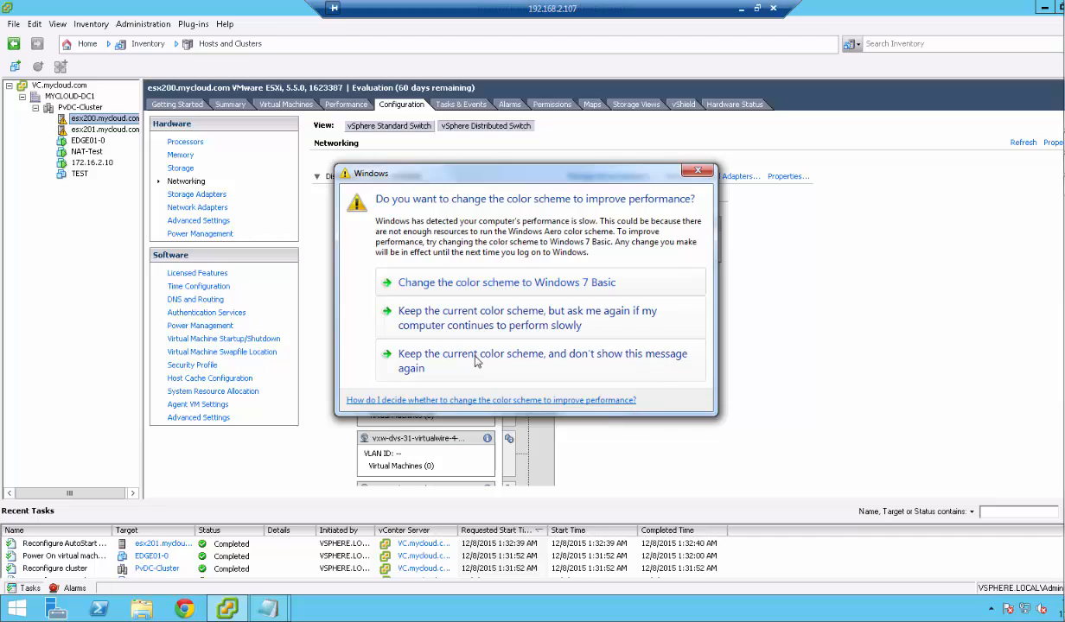
pyautogui.click(475, 361)
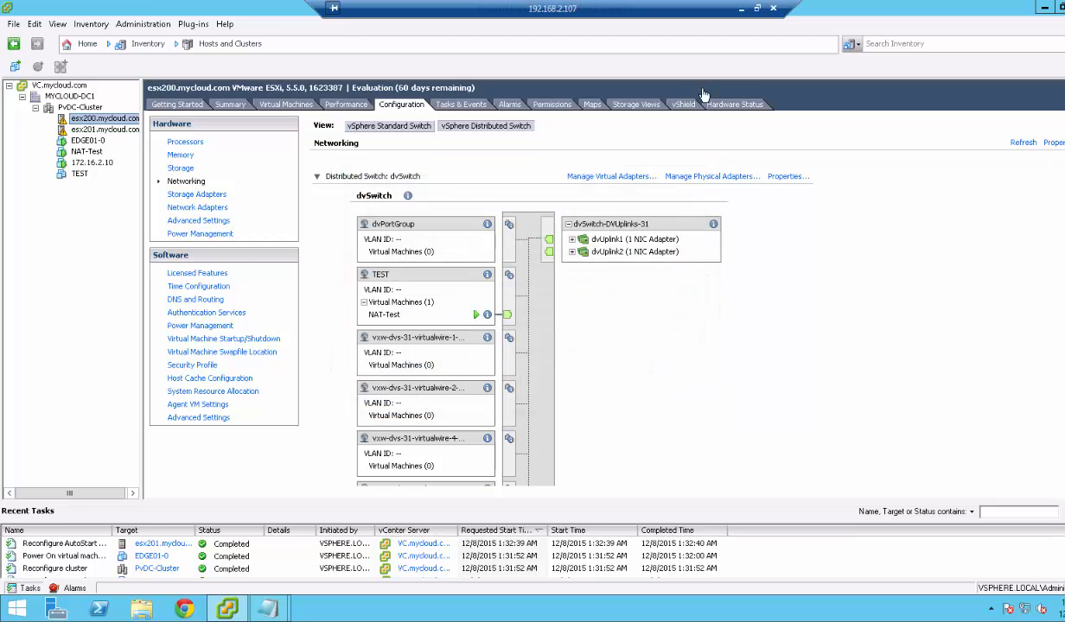
pyautogui.click(92, 47)
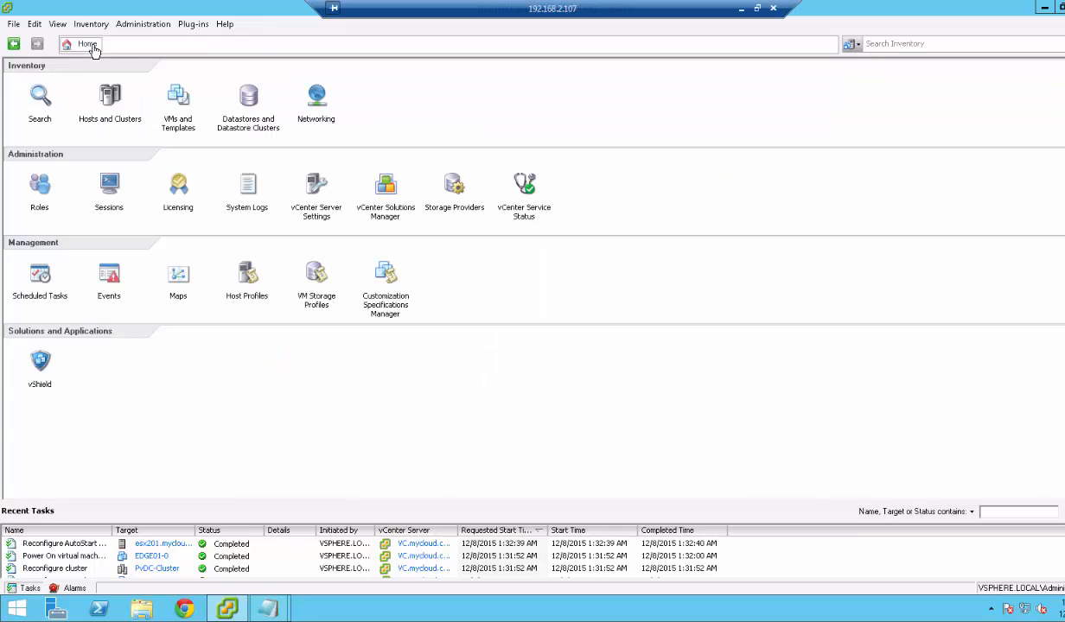
pyautogui.click(313, 93)
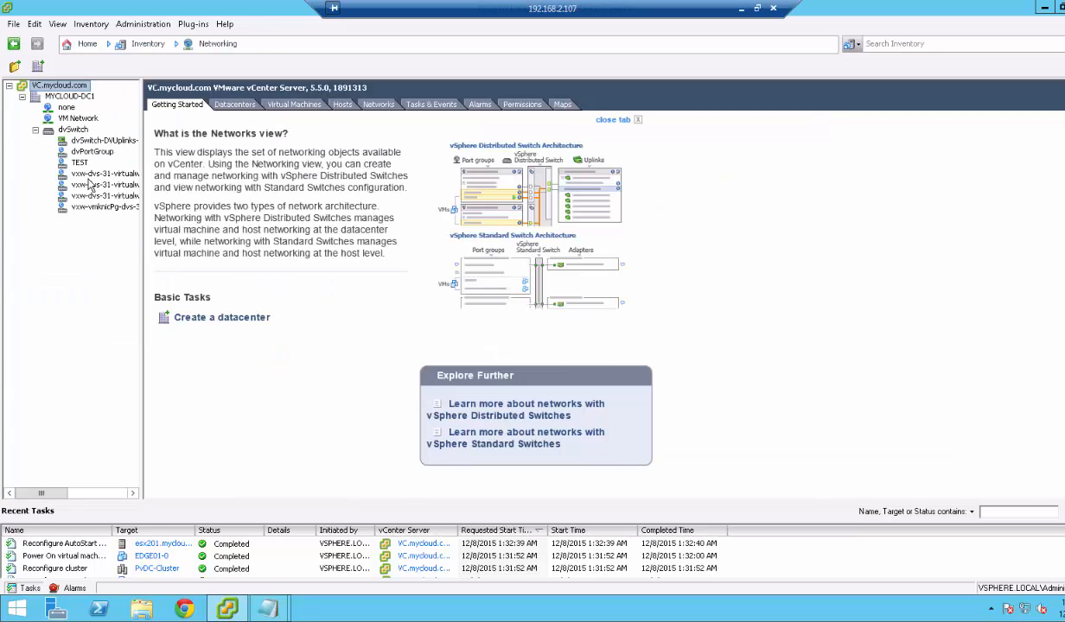
pyautogui.rightClick(74, 130)
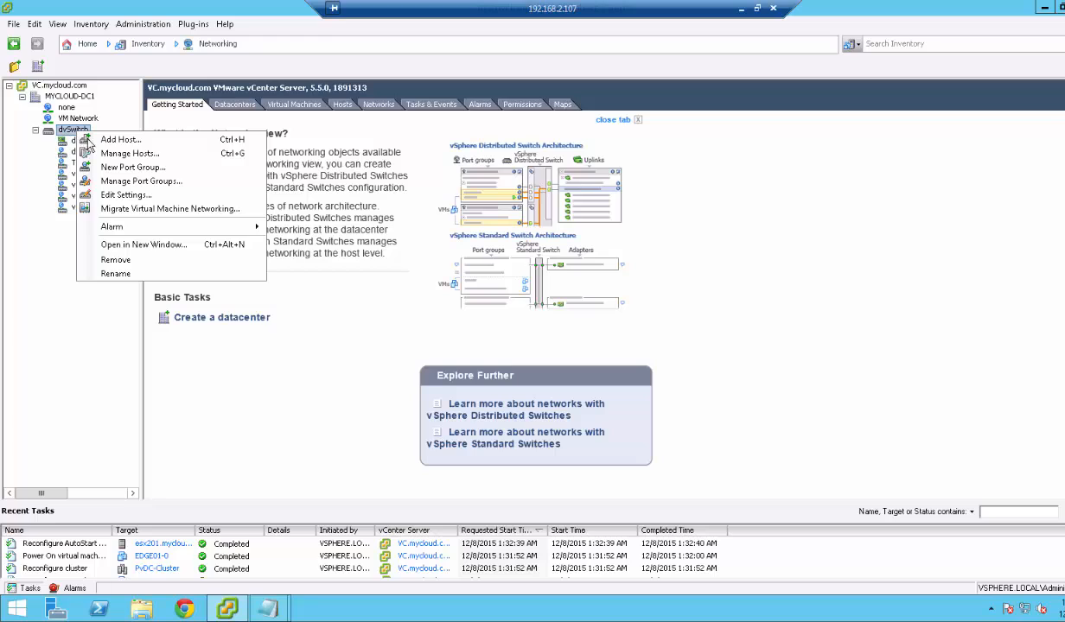
pyautogui.click(121, 168)
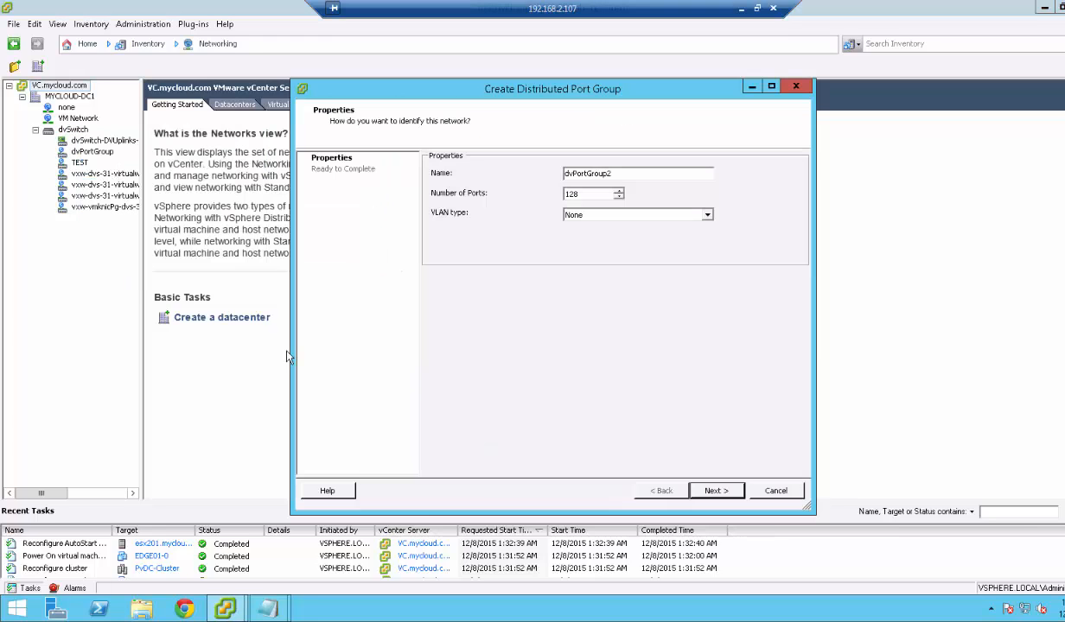
pyautogui.doubleClick(571, 177)
pyautogui.write('NAT-Testing')
pyautogui.click(716, 490)
pyautogui.click(716, 493)
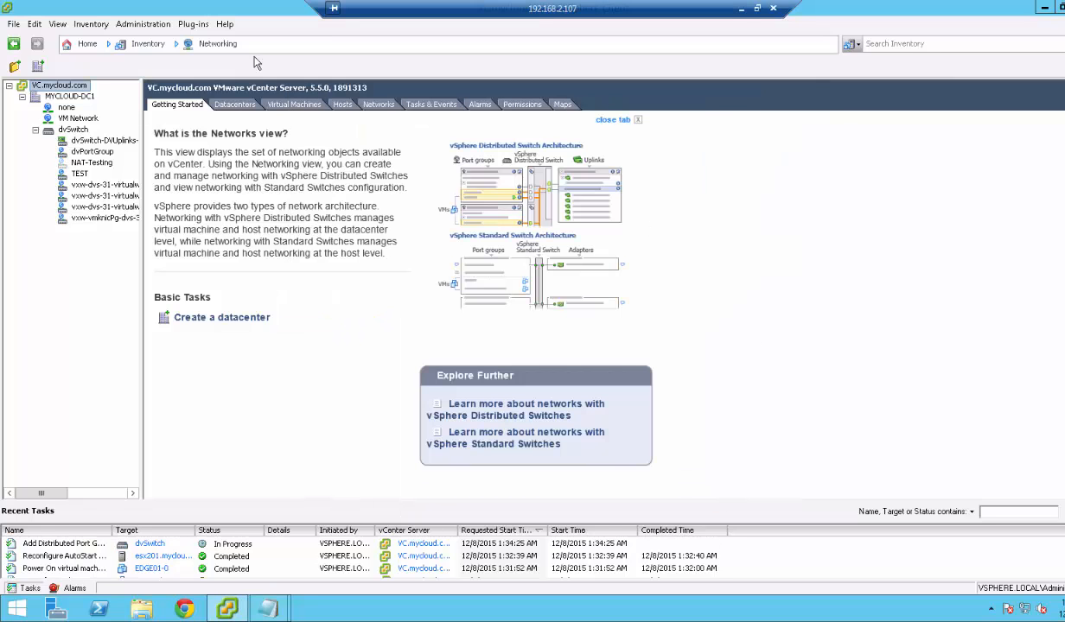
# Go back to EDGE01's interfaces list and select vnic1.
pyautogui.click(87, 44)
pyautogui.click(105, 93)
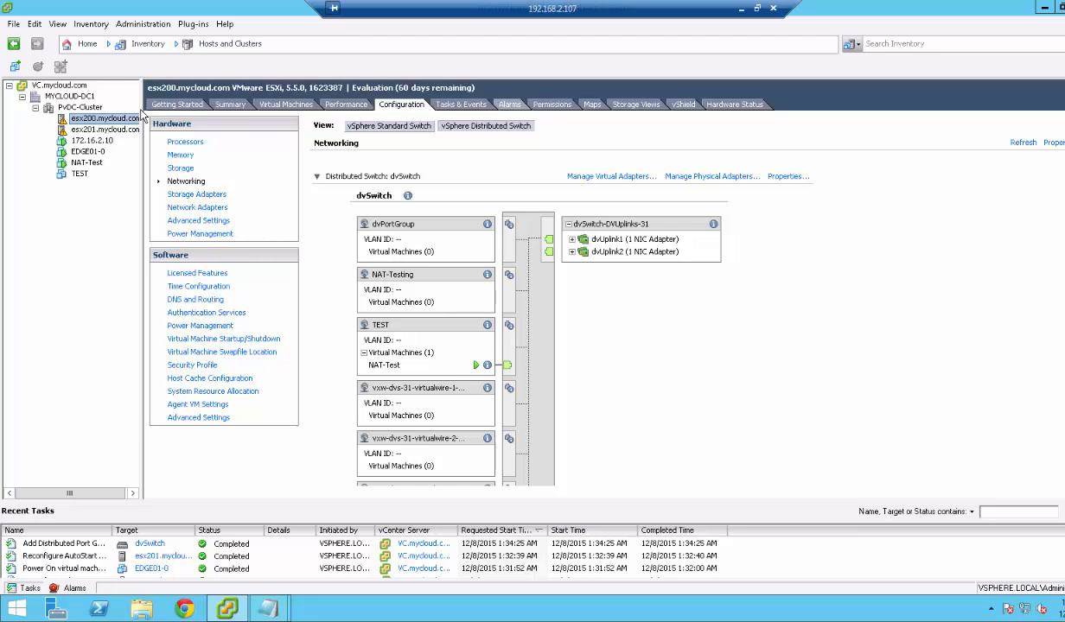
pyautogui.click(69, 96)
pyautogui.click(219, 275)
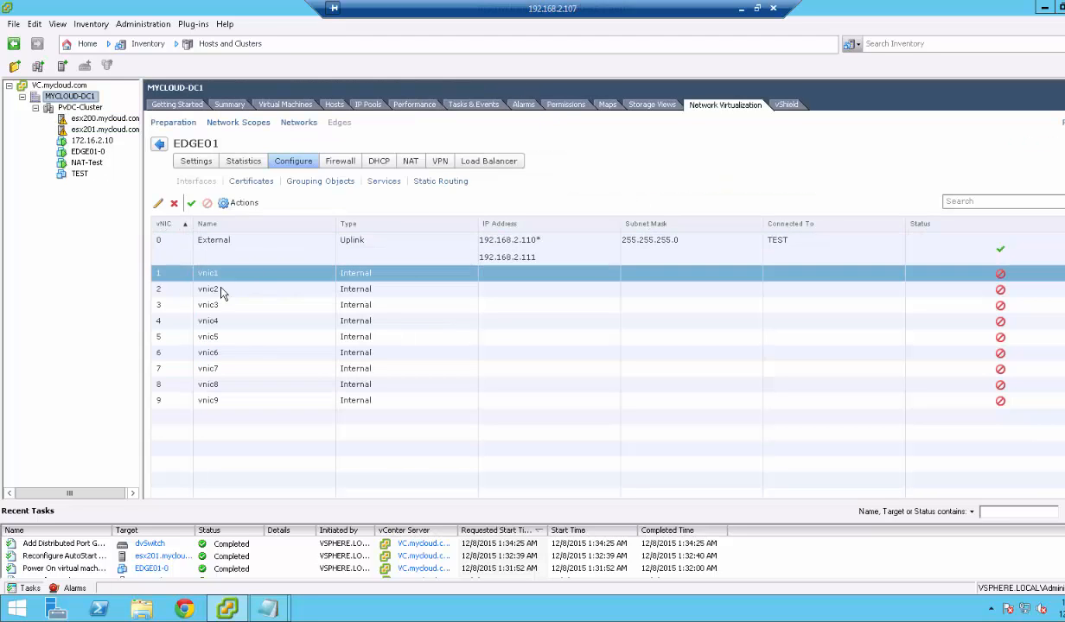
# Name vnic1 Internal_10.1.1.1 and connect it to the NAT-Testing port group.
pyautogui.click(158, 203)
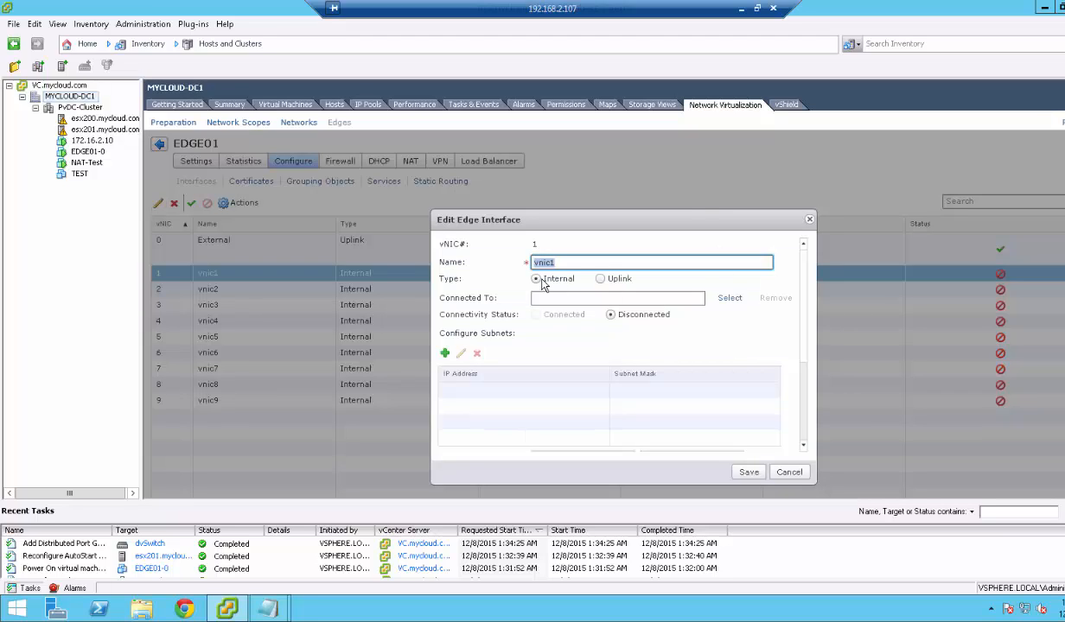
pyautogui.write('Internal_10.1.1.1')
pyautogui.click(728, 298)
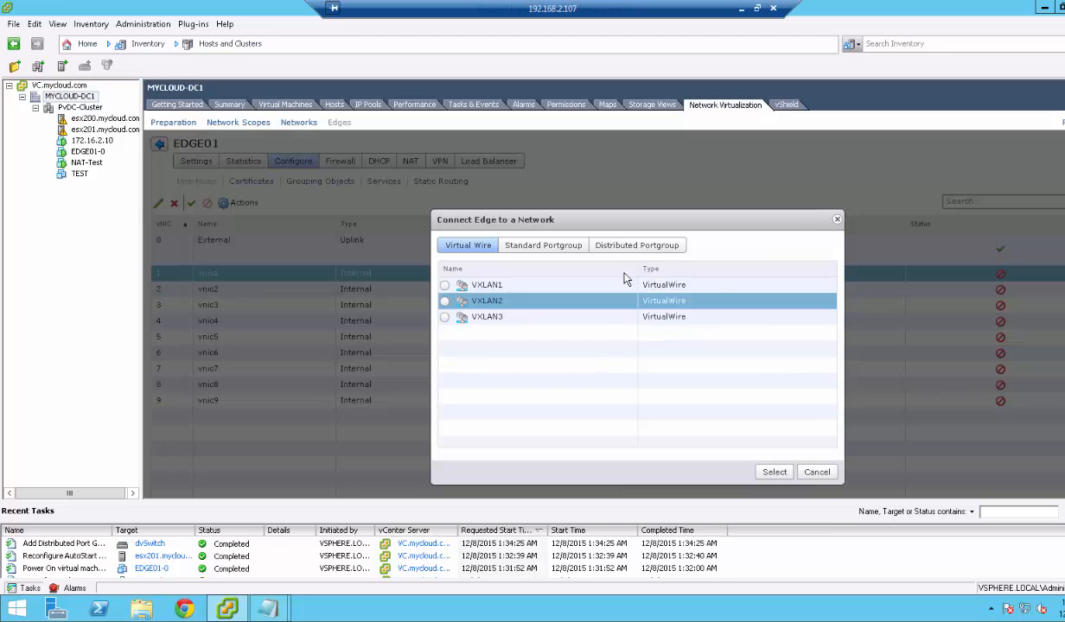
pyautogui.click(615, 248)
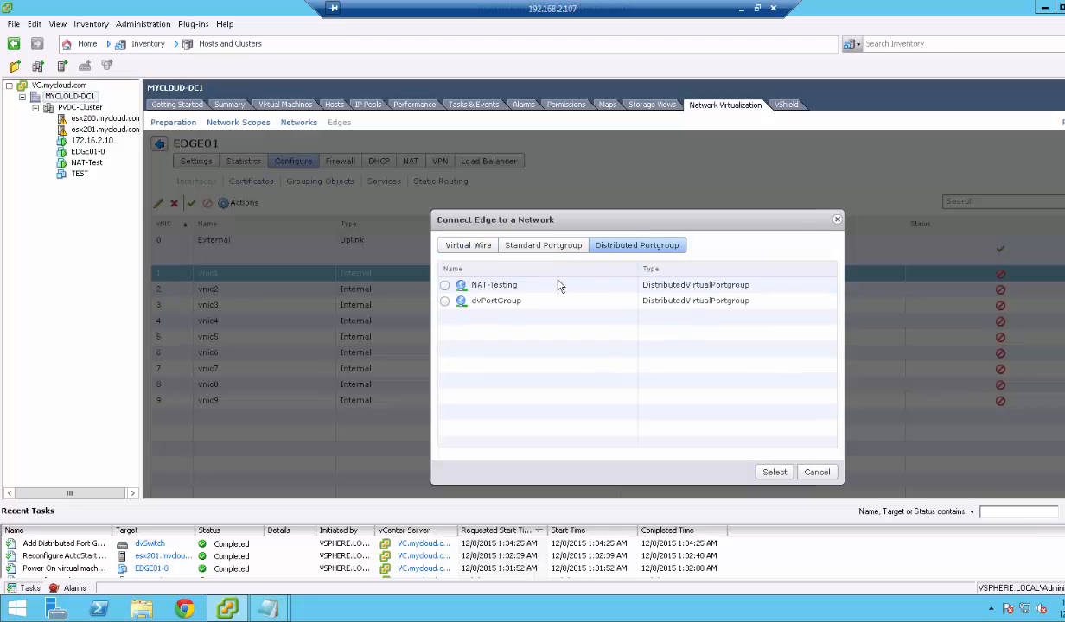
pyautogui.click(443, 288)
pyautogui.click(772, 472)
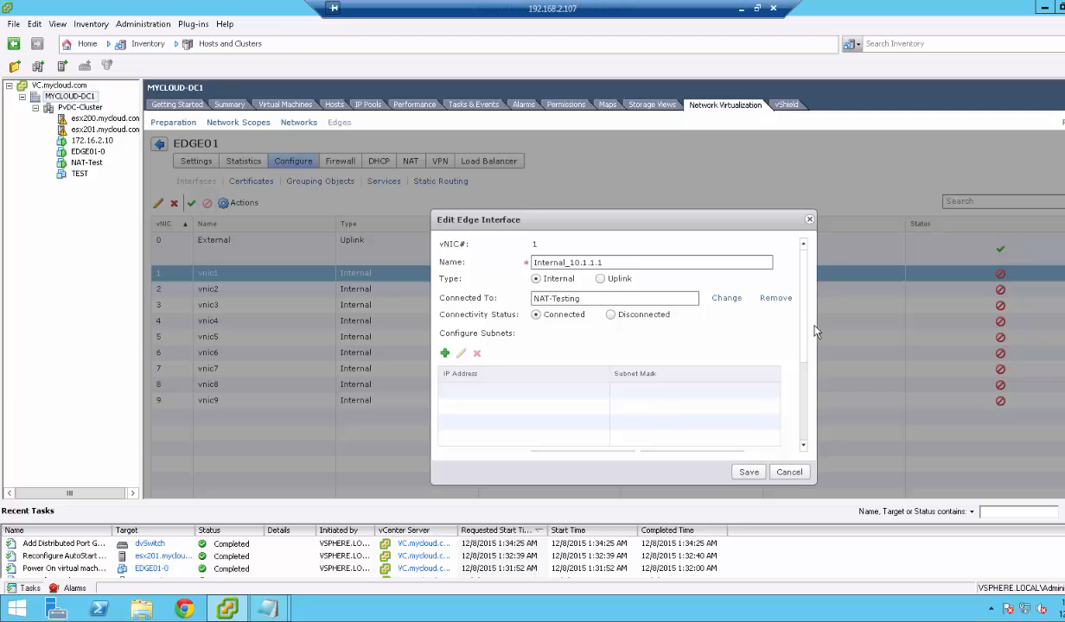
pyautogui.moveTo(804, 330); pyautogui.dragTo(805, 369)
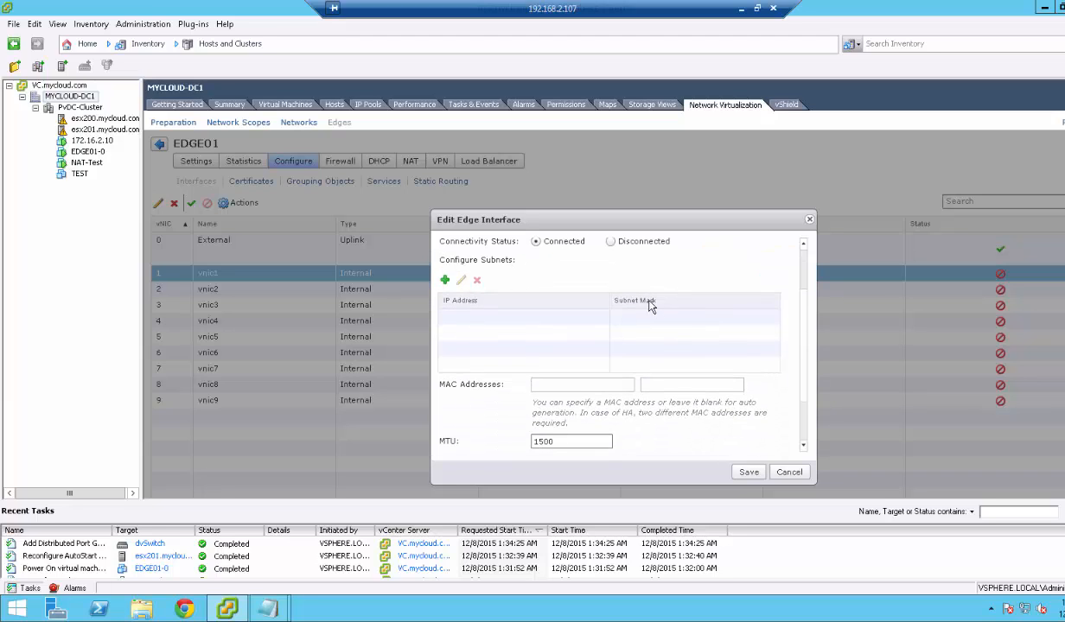
# Add subnet 10.1.1.1 with mask 255.255.255.0 to the interface.
pyautogui.click(445, 280)
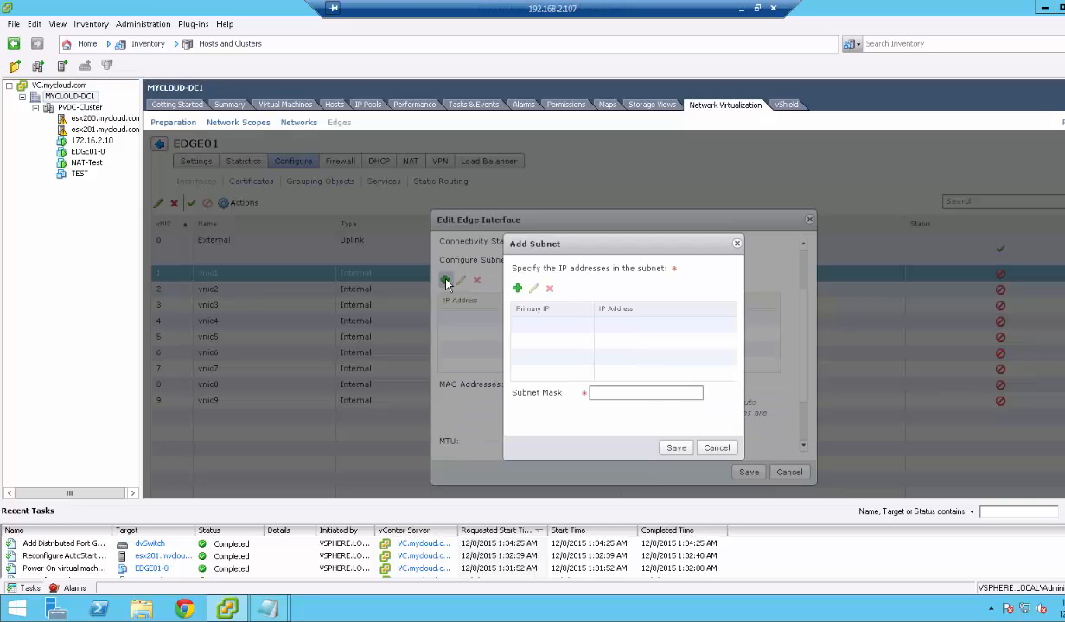
pyautogui.click(518, 290)
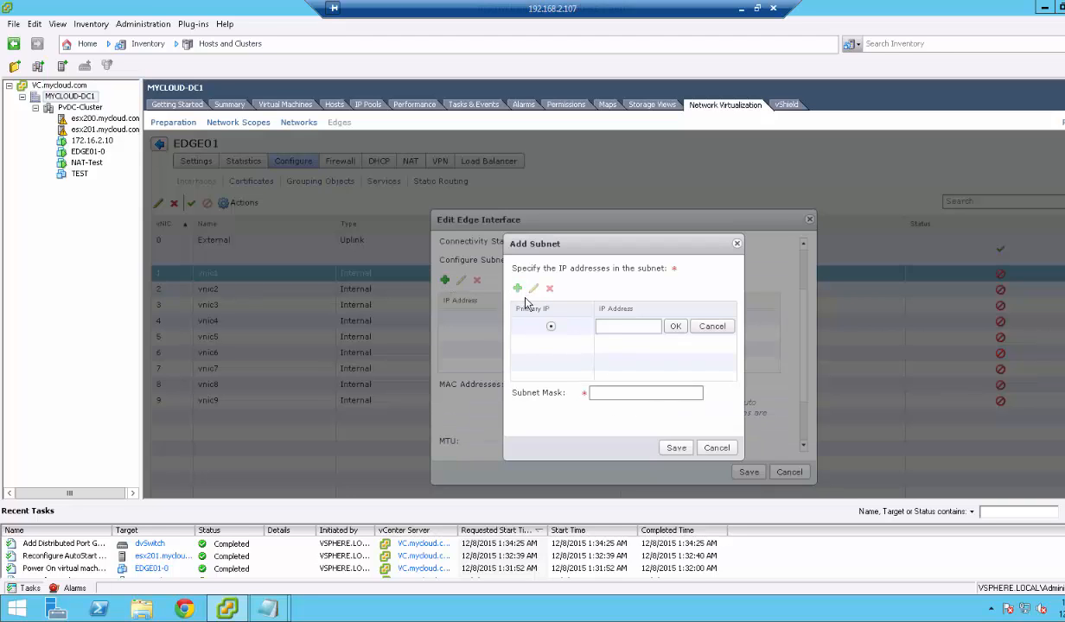
pyautogui.write('10.1.1.1')
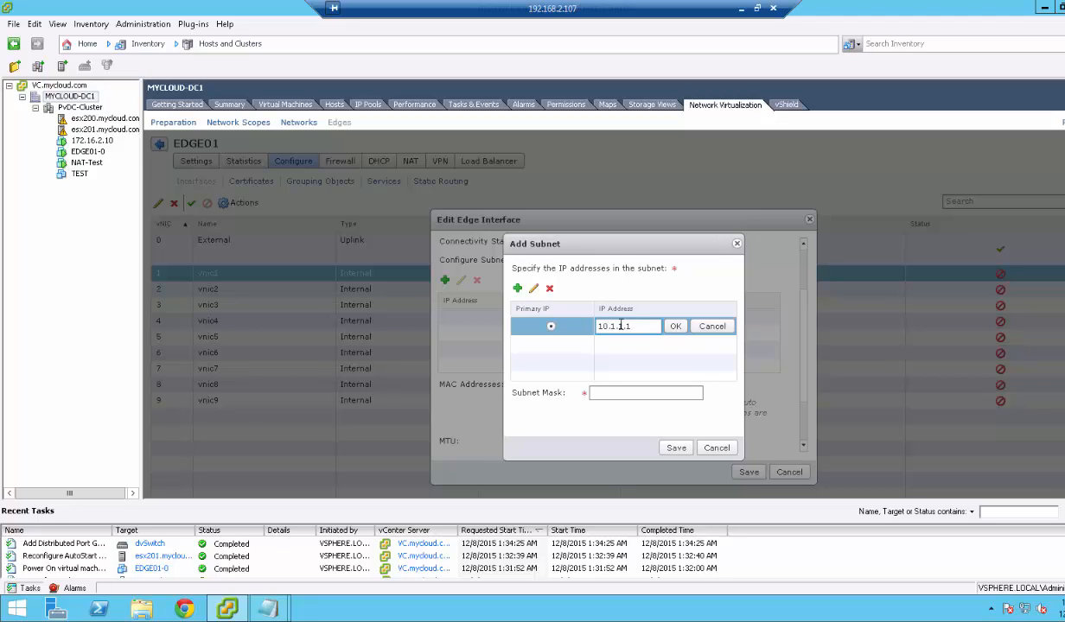
pyautogui.click(628, 392)
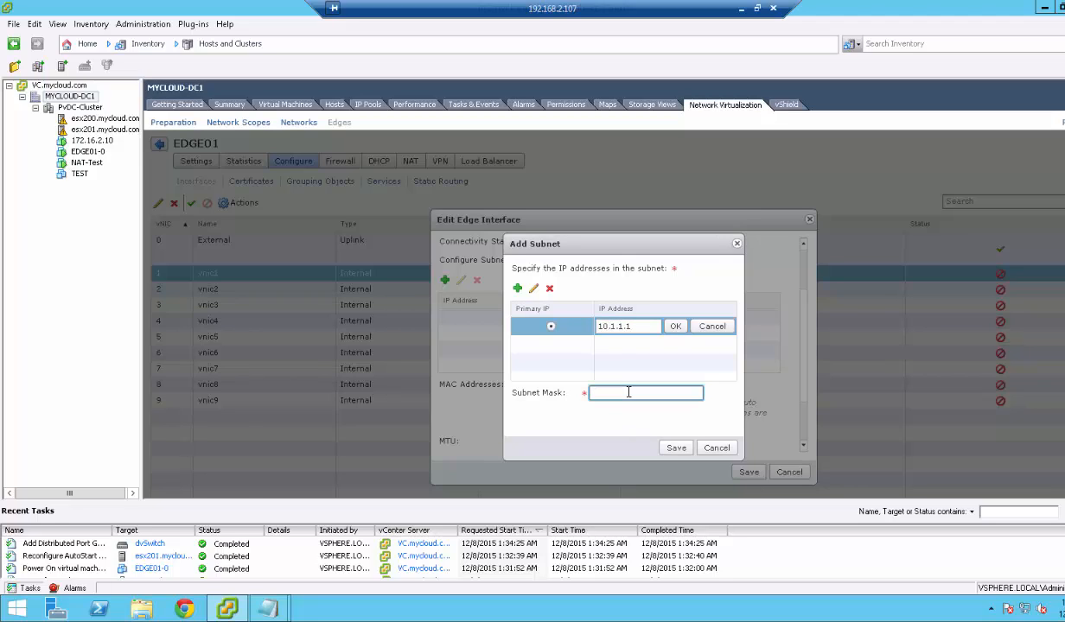
pyautogui.write('255.255.255.0')
pyautogui.click(676, 329)
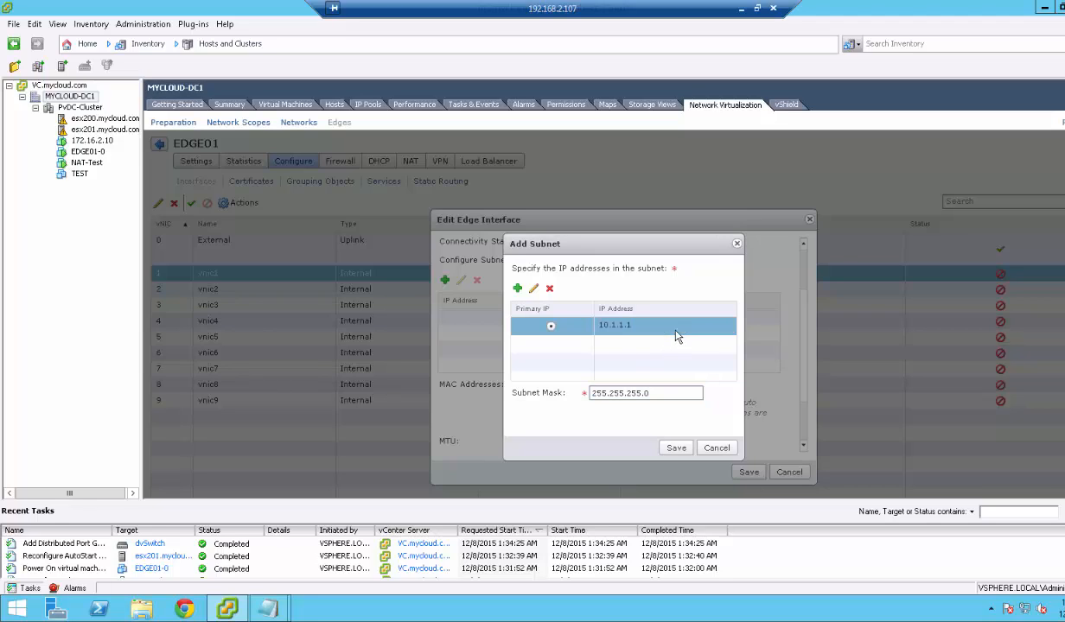
pyautogui.click(675, 446)
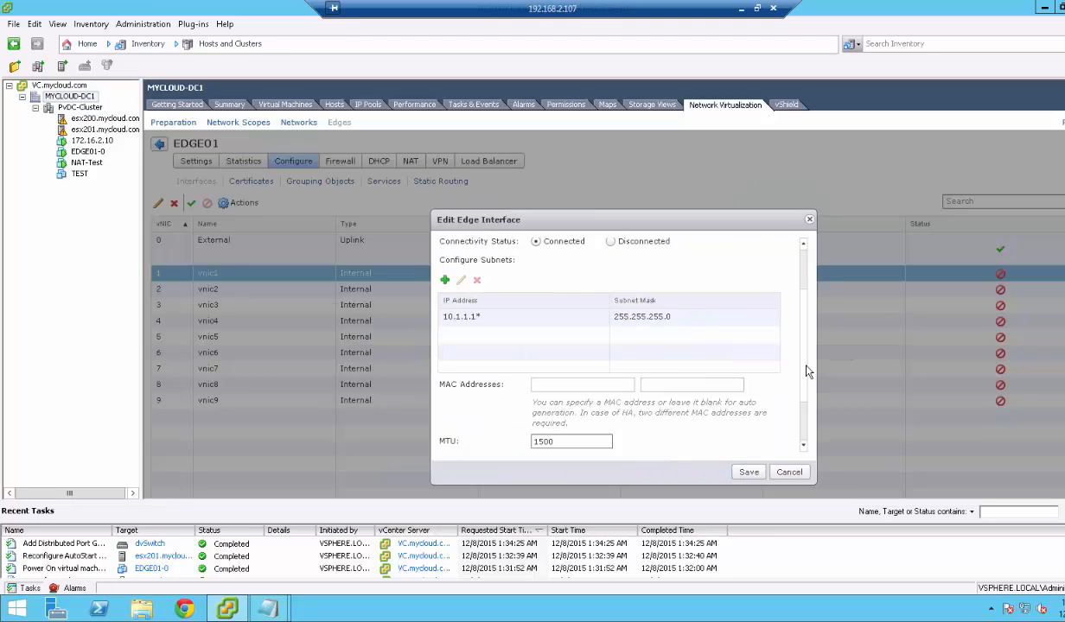
pyautogui.scroll(-3, 803, 427)
pyautogui.scroll(5, 776, 413)
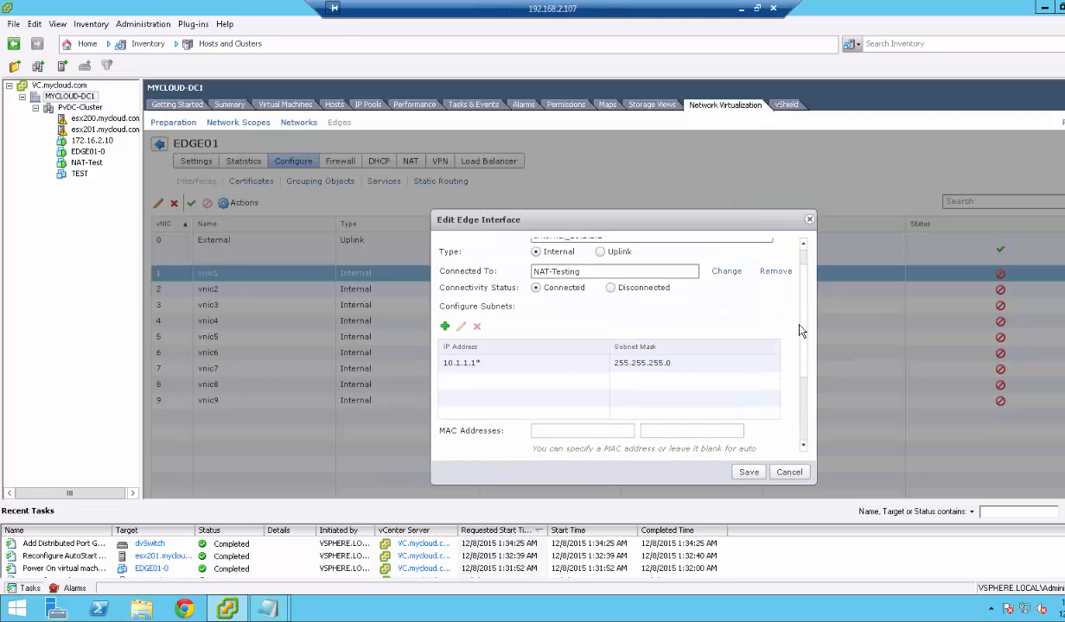
# Save vnic1 as Internal_10.1.1.1 on NAT-Testing with 10.1.1.1/255.255.255.0.
pyautogui.click(748, 472)
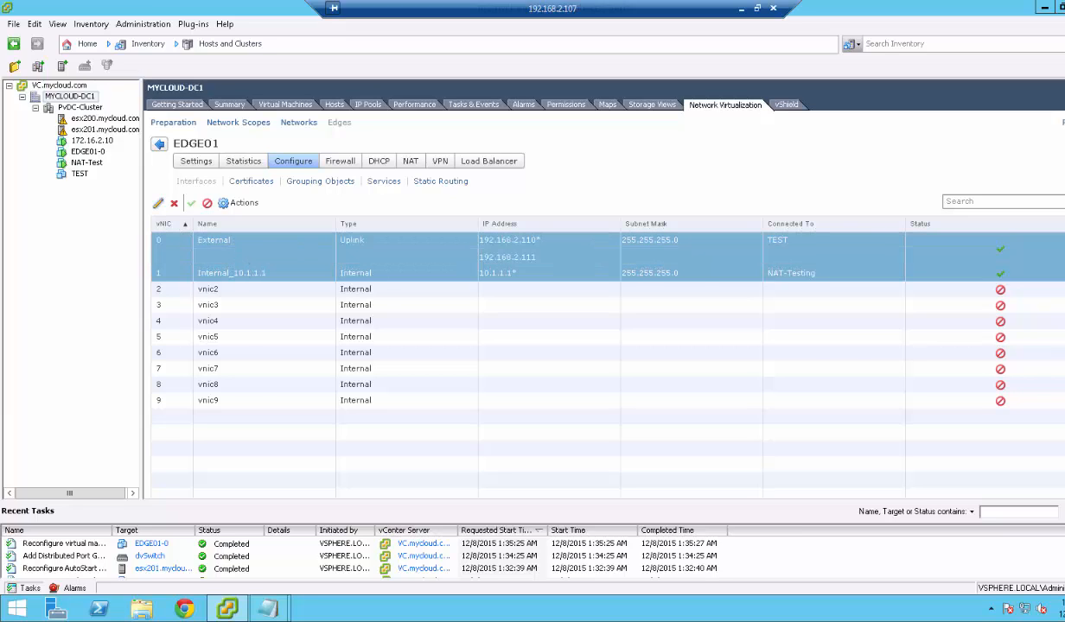
pyautogui.rightClick(93, 140)
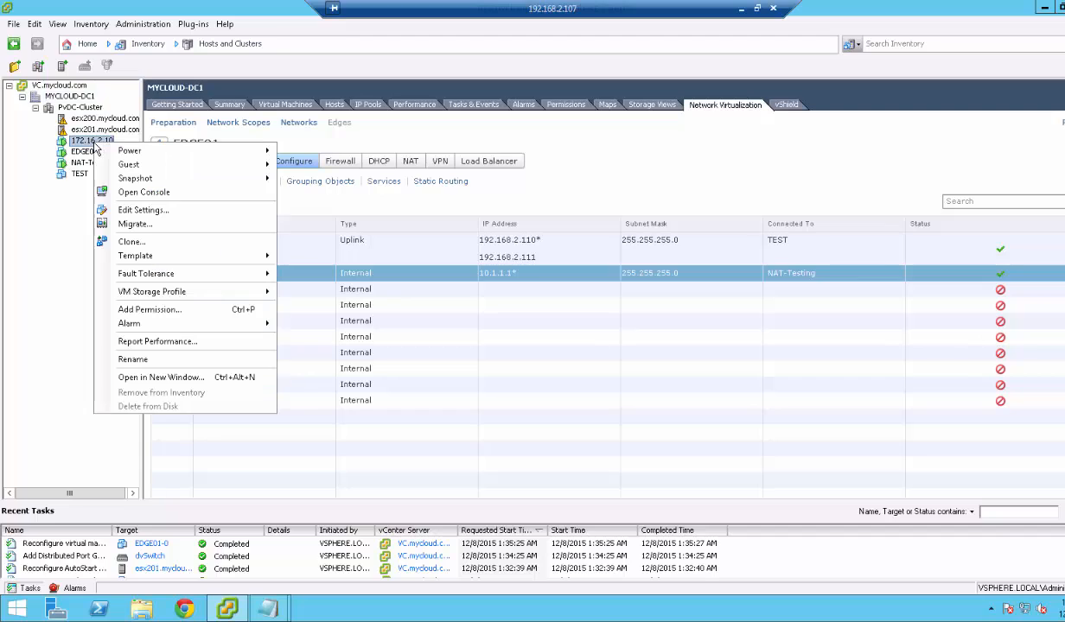
# Open the NAT-Test virtual machine's console and resize and reposition its window.
pyautogui.rightClick(81, 163)
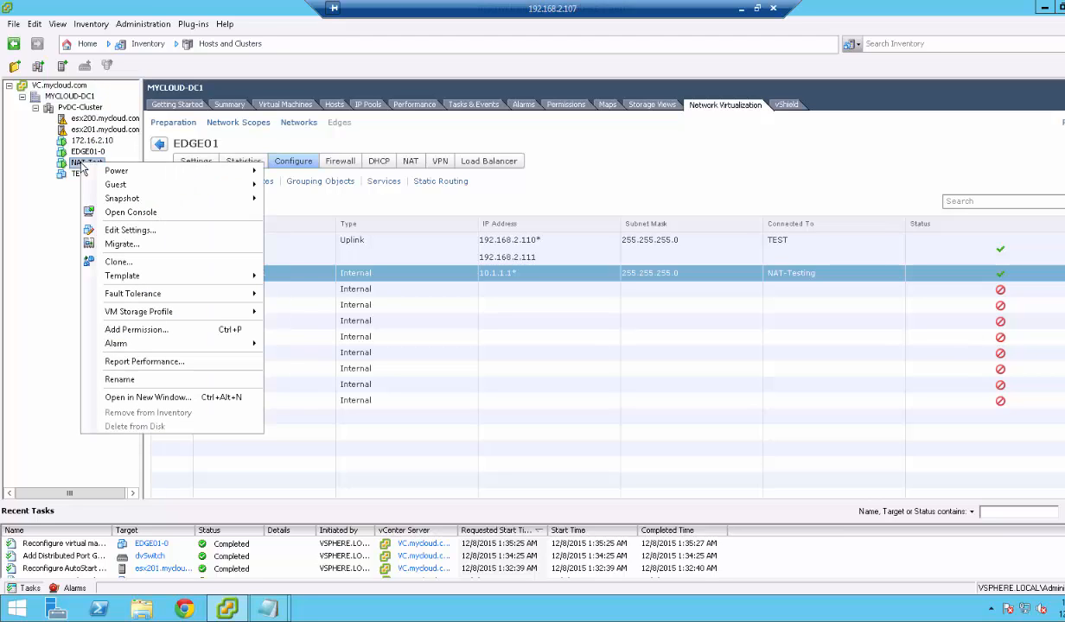
pyautogui.click(126, 214)
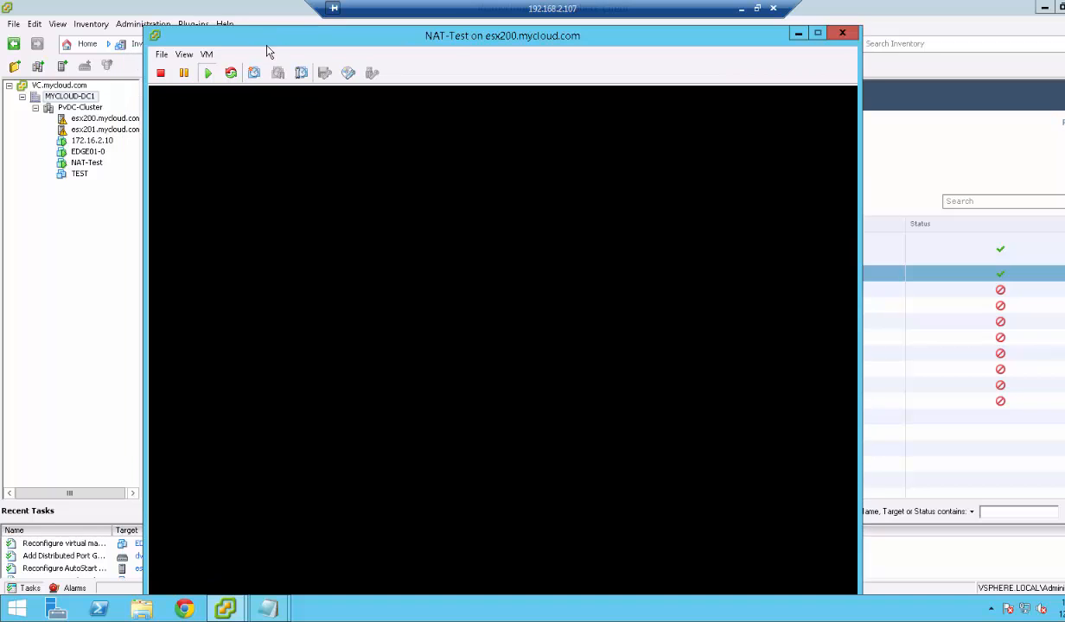
pyautogui.moveTo(145, 27); pyautogui.dragTo(183, 54)
pyautogui.moveTo(292, 64); pyautogui.dragTo(280, 41)
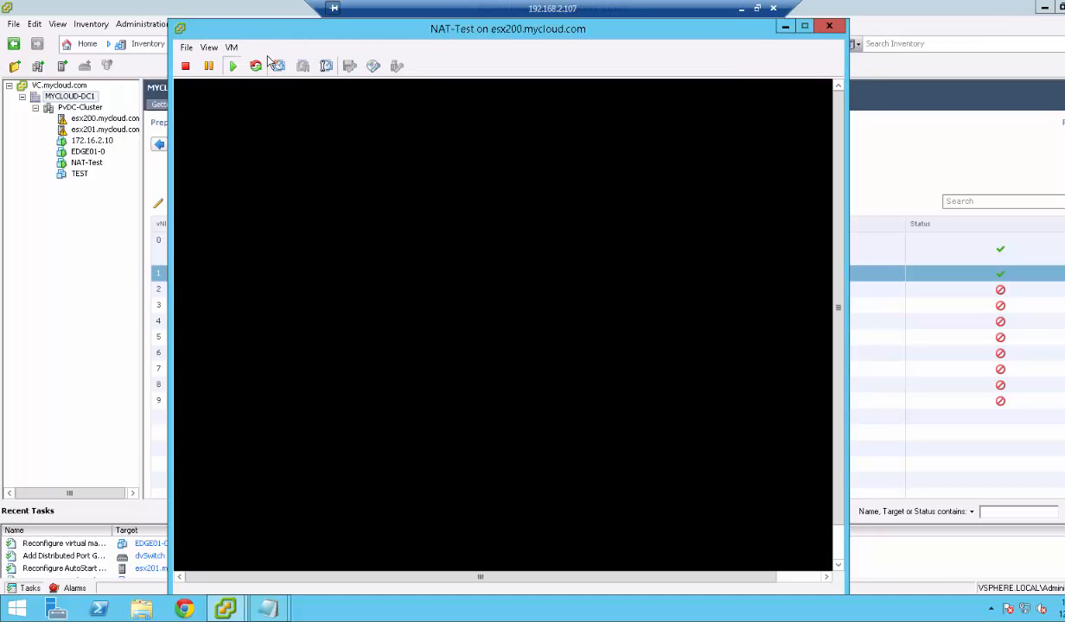
pyautogui.click(269, 127)
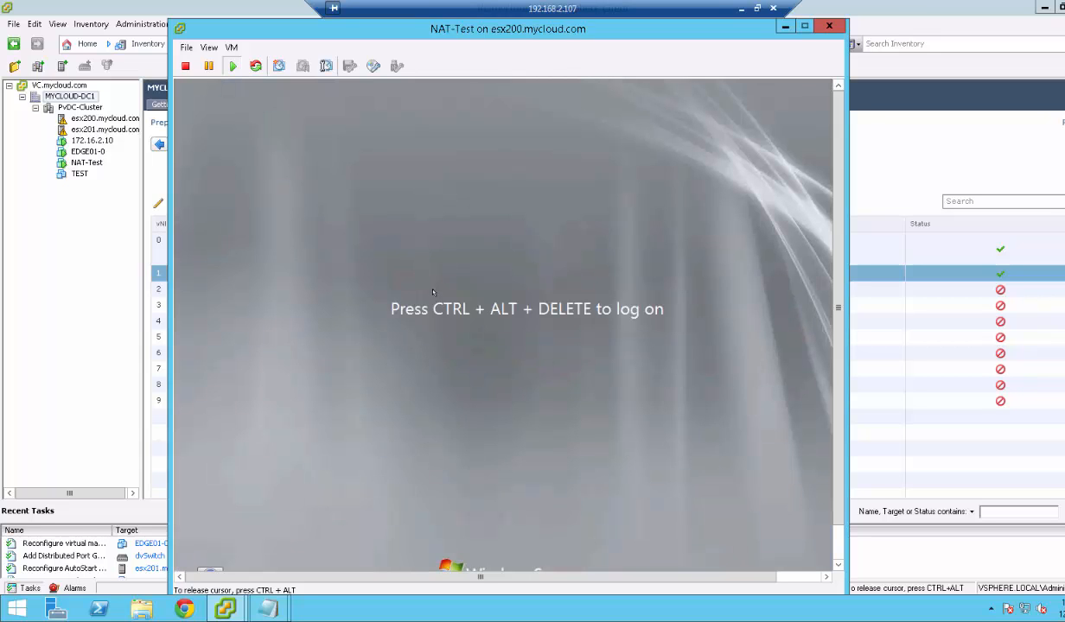
# Send Ctrl+Alt+Del to the guest and log on with the administrator password.
pyautogui.hotkey('ctrl', 'alt')
pyautogui.click(231, 47)
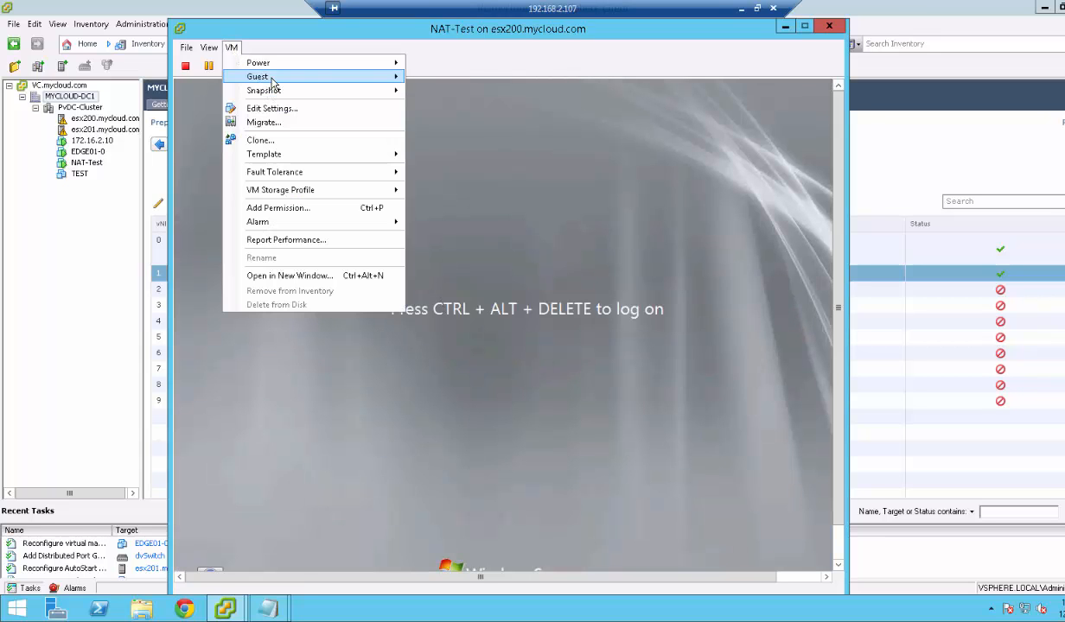
pyautogui.moveTo(316, 78)
pyautogui.click(462, 90)
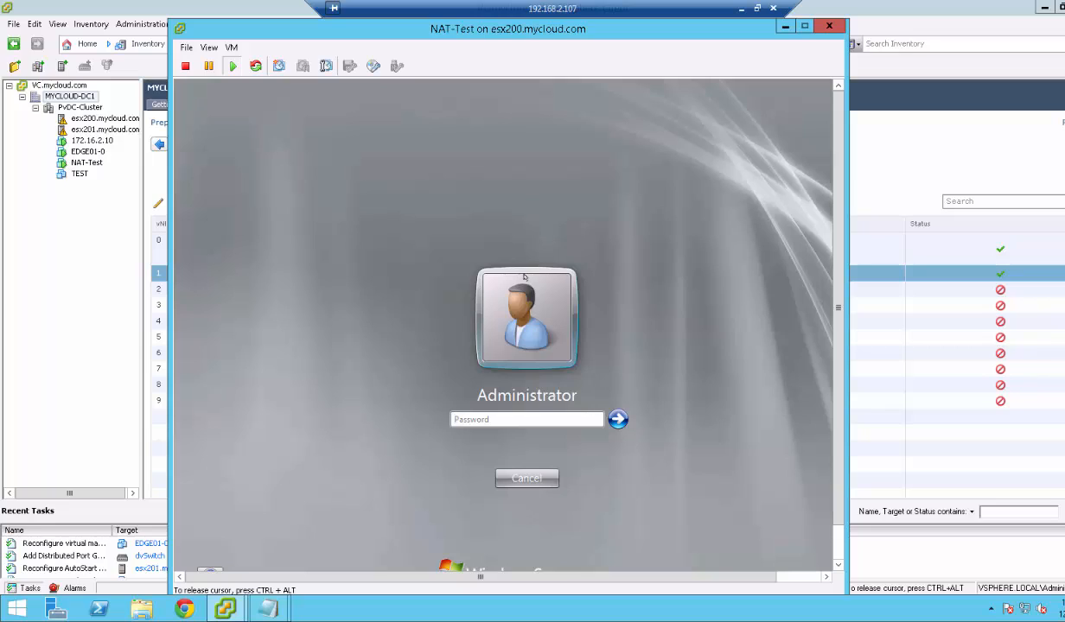
pyautogui.press('Return')
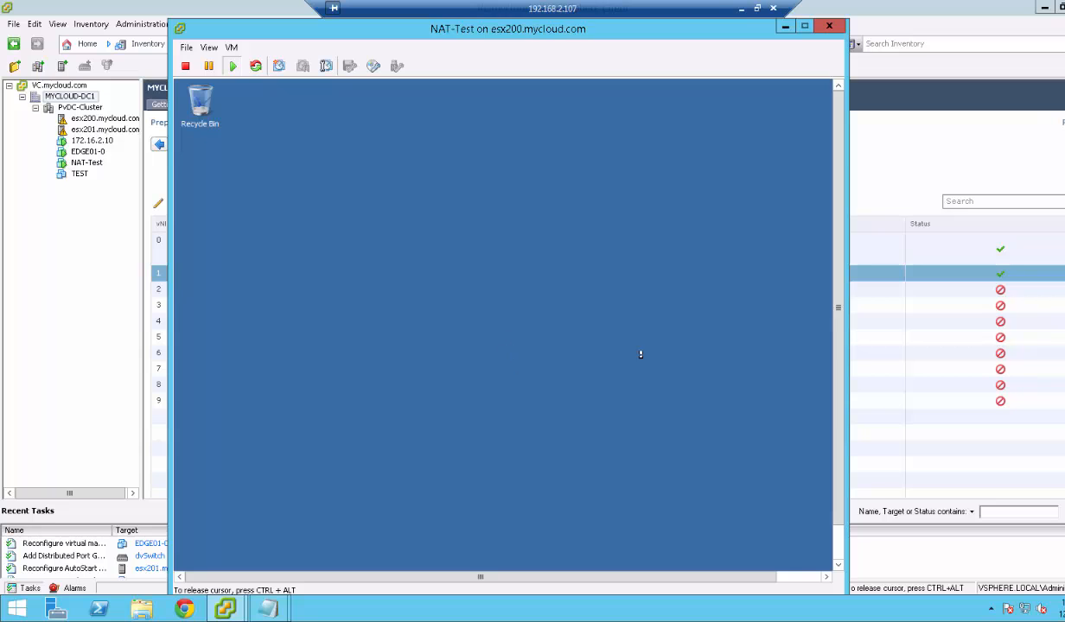
# Stop Server Manager opening at logon, close it and dismiss the Shutdown Event Tracker.
pyautogui.click(493, 253)
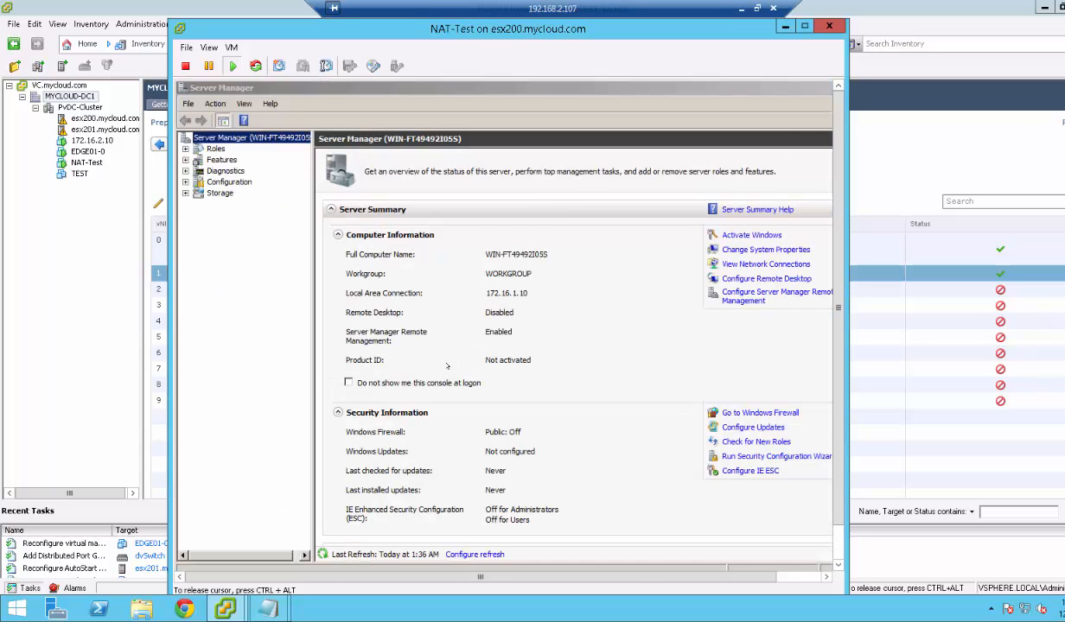
pyautogui.click(348, 382)
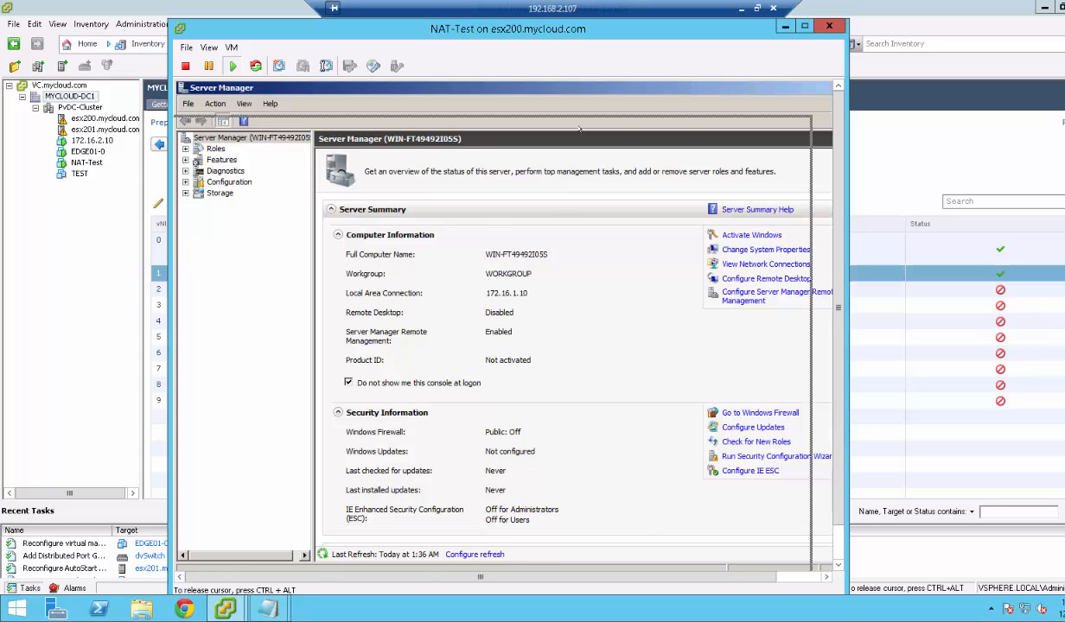
pyautogui.doubleClick(692, 85)
pyautogui.click(742, 144)
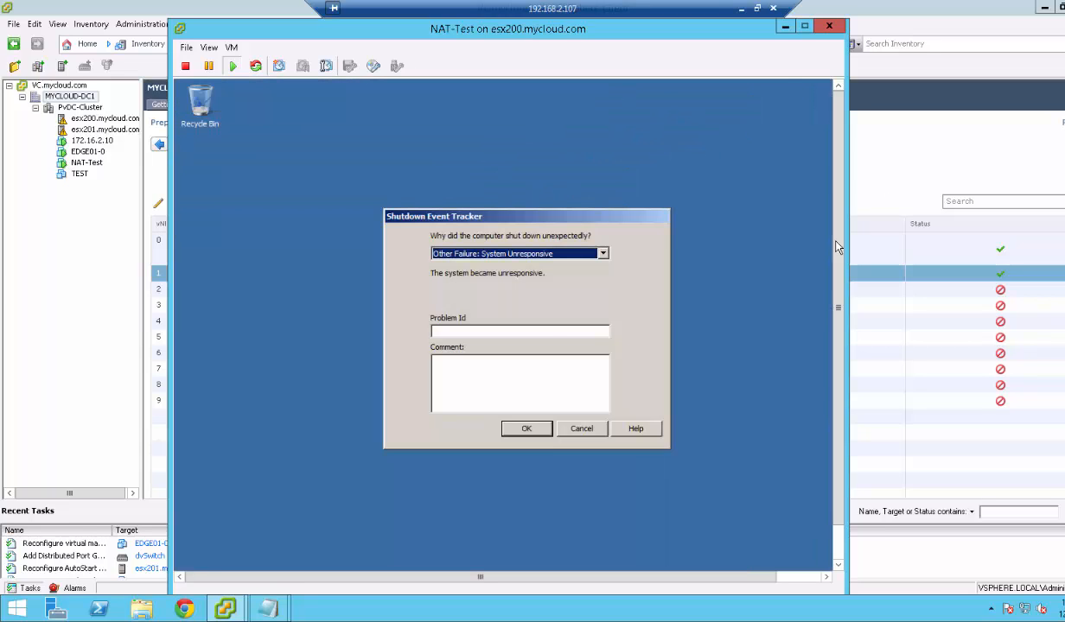
pyautogui.click(526, 428)
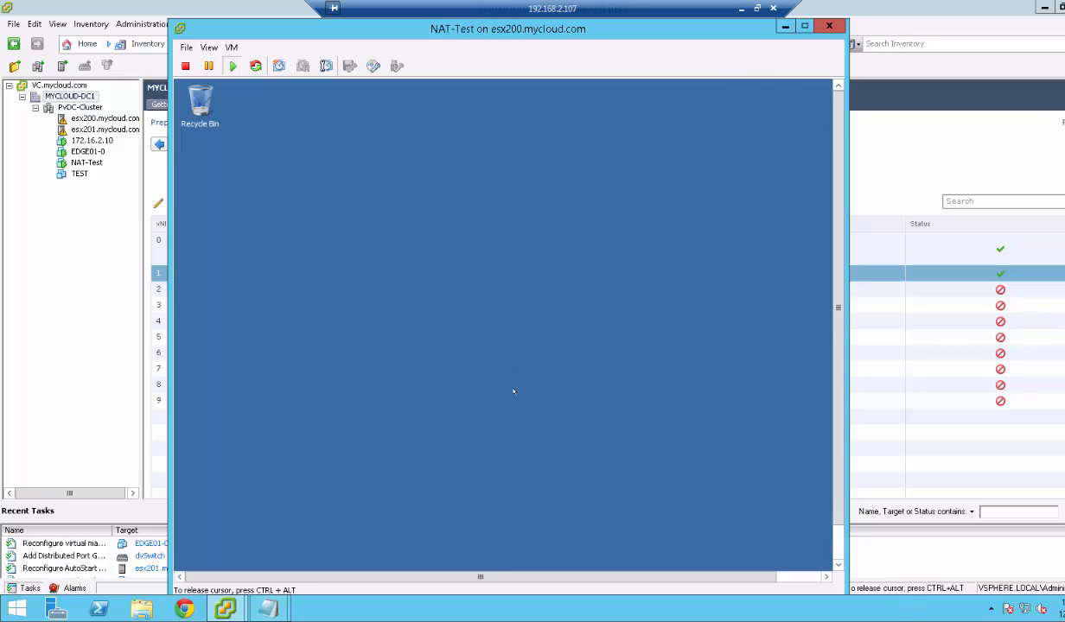
pyautogui.hotkey('ctrl', 'alt')
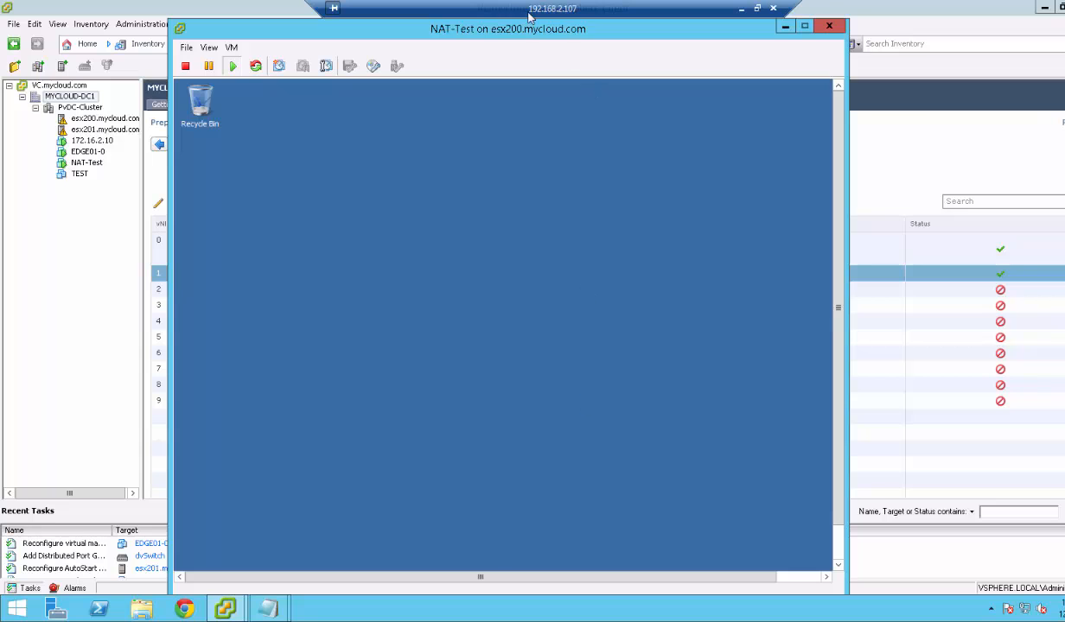
pyautogui.moveTo(560, 33); pyautogui.dragTo(632, 28)
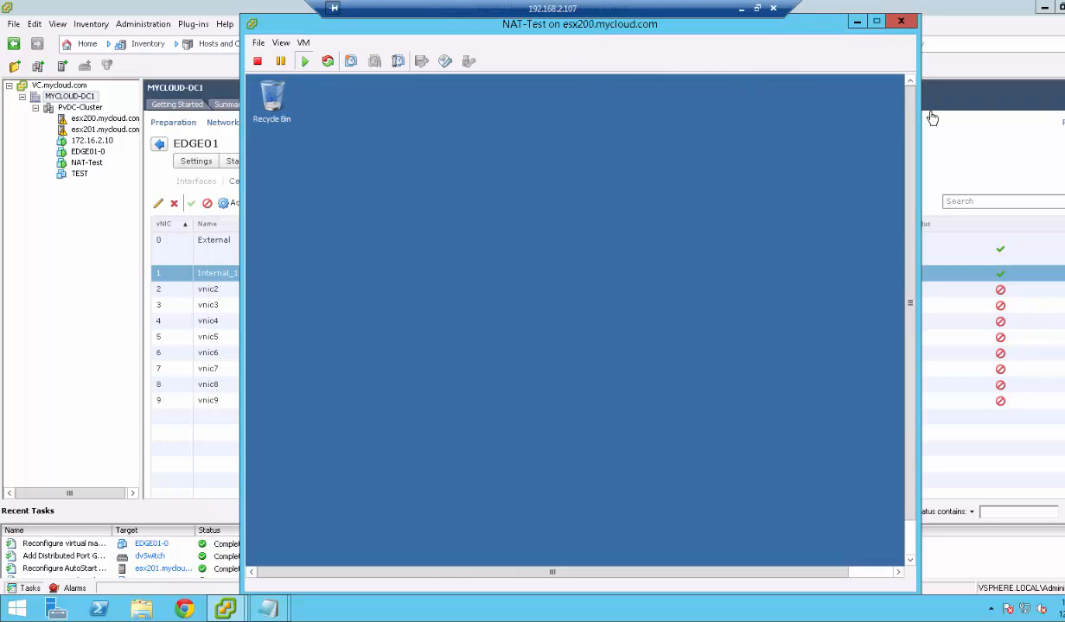
# Open the IPv4 properties of the guest's Local Area Connection via ncpa.cpl.
pyautogui.click(423, 494)
pyautogui.click(265, 551)
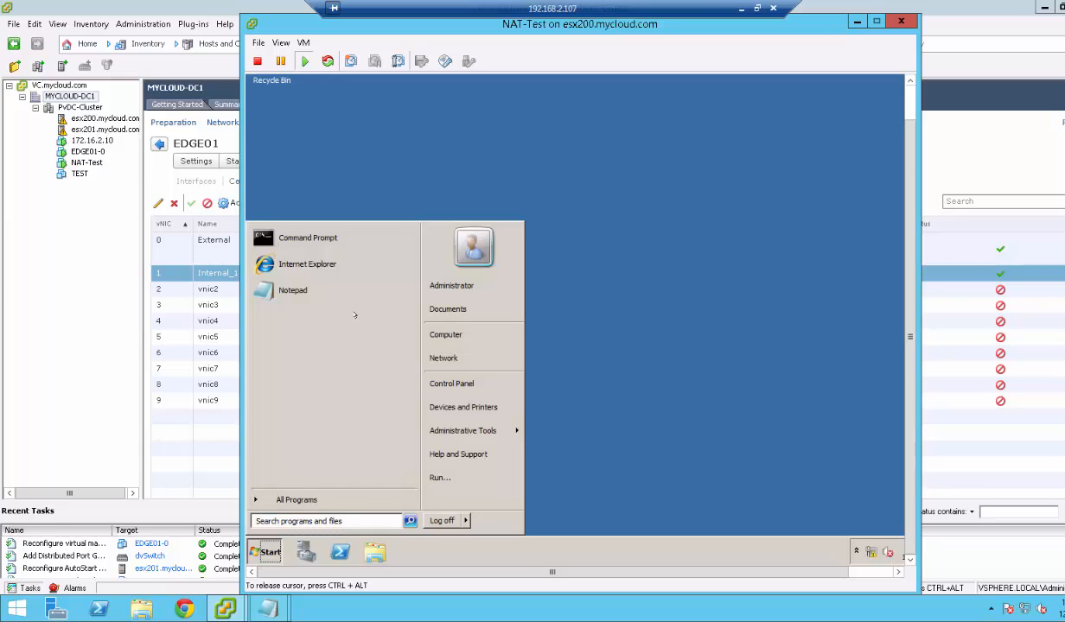
pyautogui.click(440, 477)
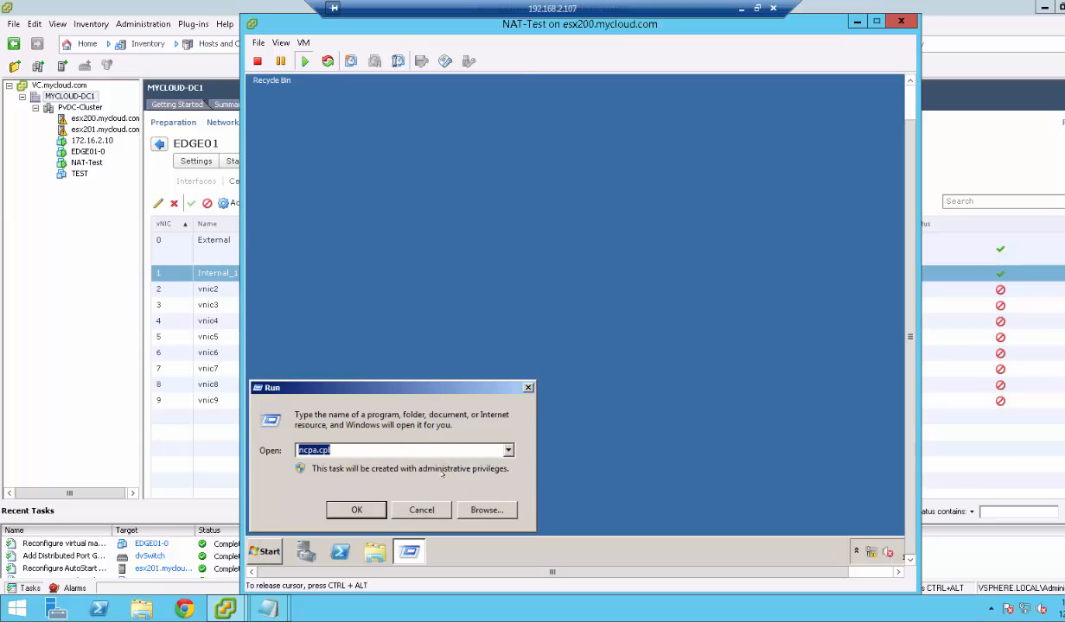
pyautogui.press('Return')
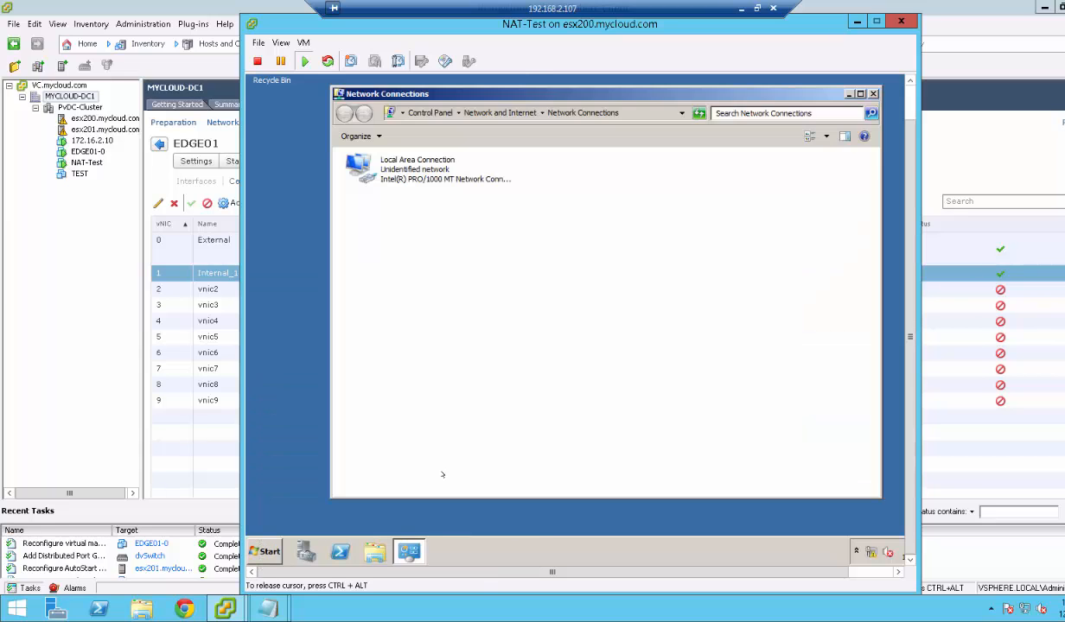
pyautogui.rightClick(419, 170)
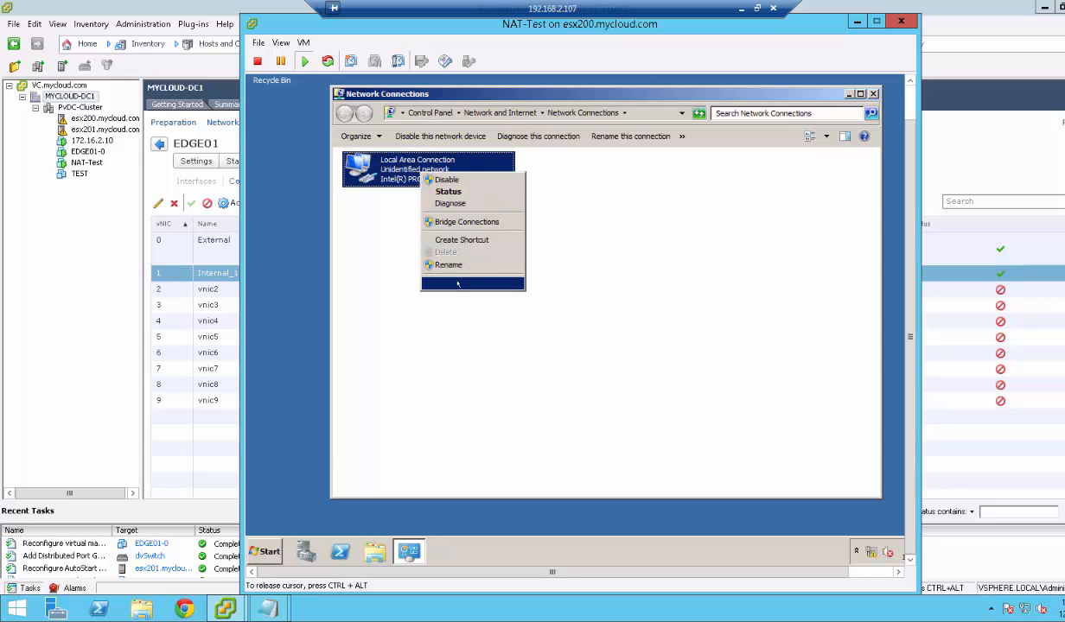
pyautogui.click(457, 283)
pyautogui.click(459, 300)
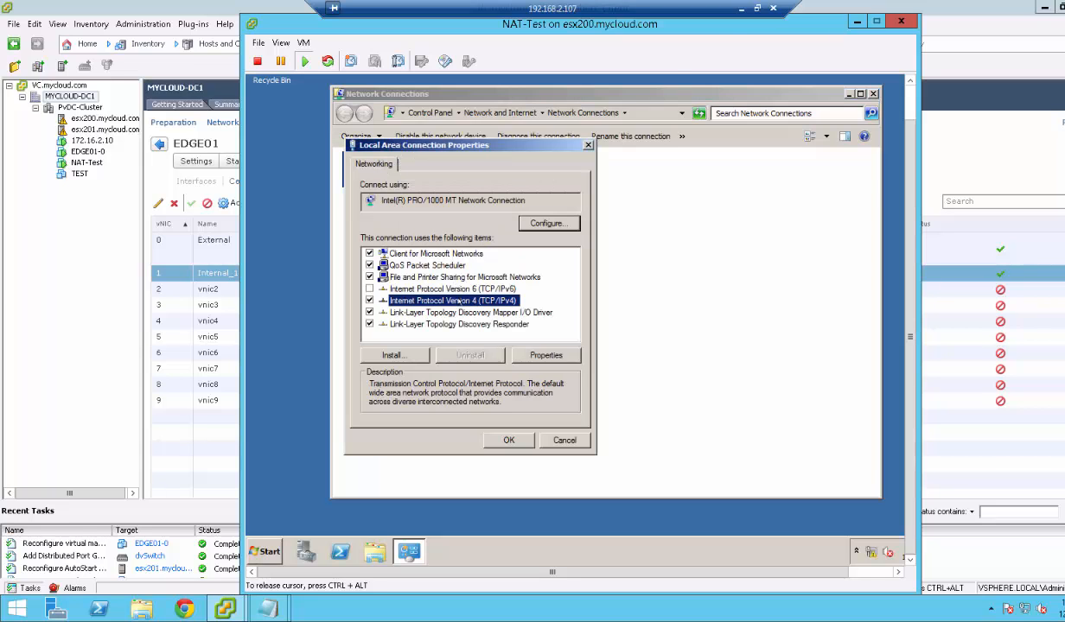
pyautogui.click(533, 356)
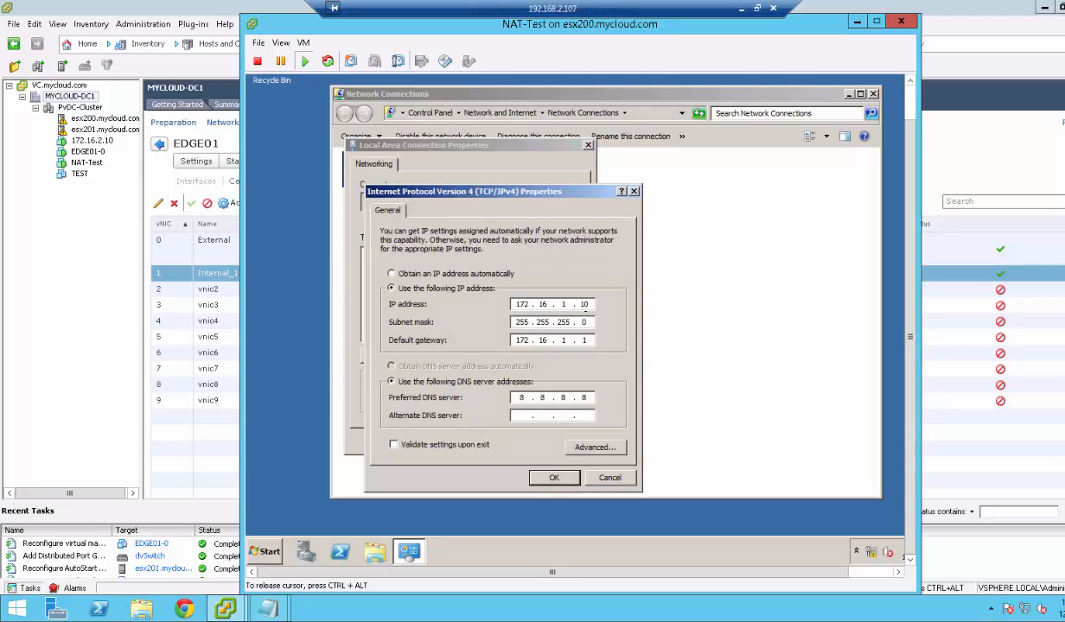
# Replace the old 172.16.1.10 address with static IP 10.1.1.10, mask 255.255.255.0.
pyautogui.click(588, 303)
pyautogui.press('BackSpace')
pyautogui.press('BackSpace')
pyautogui.press('BackSpace')
pyautogui.press('BackSpace')
pyautogui.press('BackSpace')
pyautogui.press('BackSpace')
pyautogui.press('BackSpace')
pyautogui.press('BackSpace')
pyautogui.press('BackSpace')
pyautogui.click(449, 273)
pyautogui.click(434, 365)
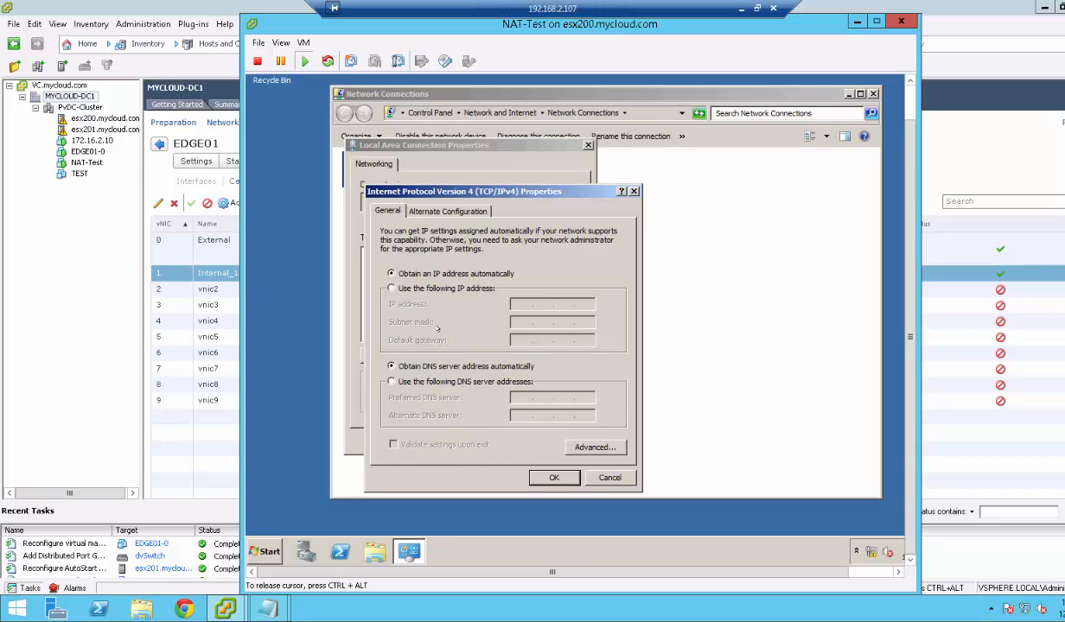
pyautogui.click(409, 288)
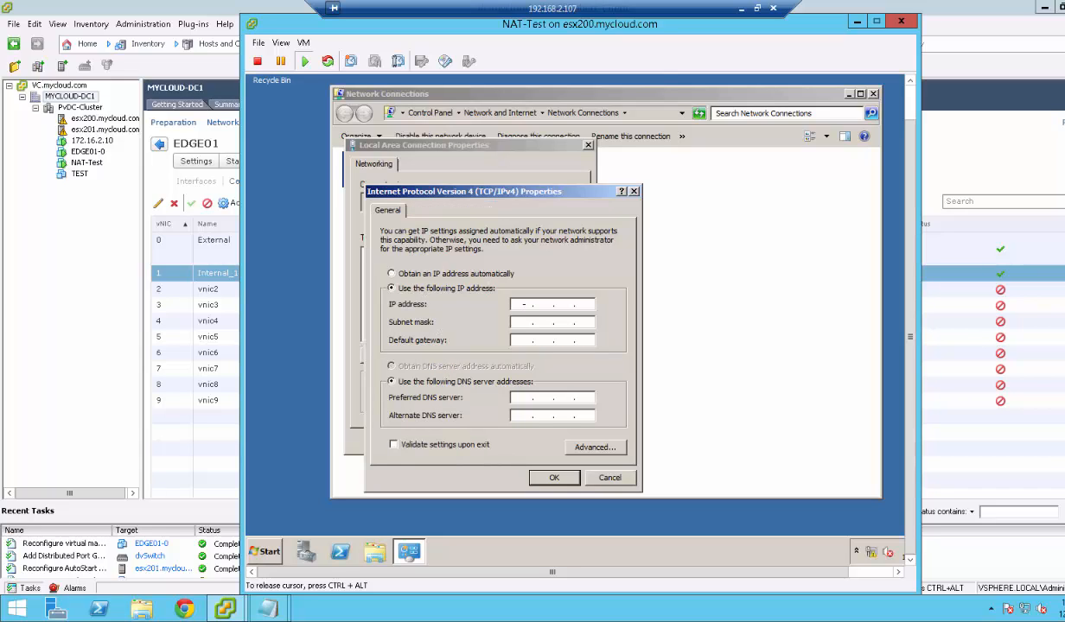
pyautogui.write('10.1.1.1')
pyautogui.press('Tab')
pyautogui.press('Right')
pyautogui.press('Right')
pyautogui.press('Right')
pyautogui.press('Right')
pyautogui.press('Right')
pyautogui.write('255255')
pyautogui.click(583, 304)
pyautogui.write('0')
# Set default gateway 10.1.1.1 and apply the new IPv4 settings.
pyautogui.click(519, 339)
pyautogui.write('10 . 1 . 1 . 1')
pyautogui.press('Tab')
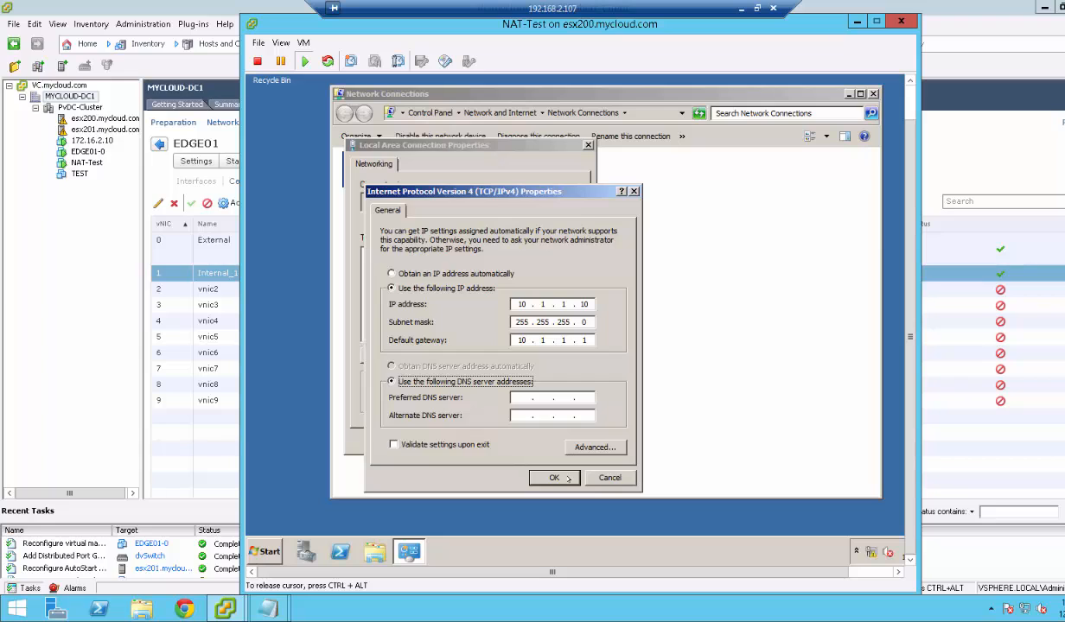
pyautogui.click(554, 477)
pyautogui.click(510, 440)
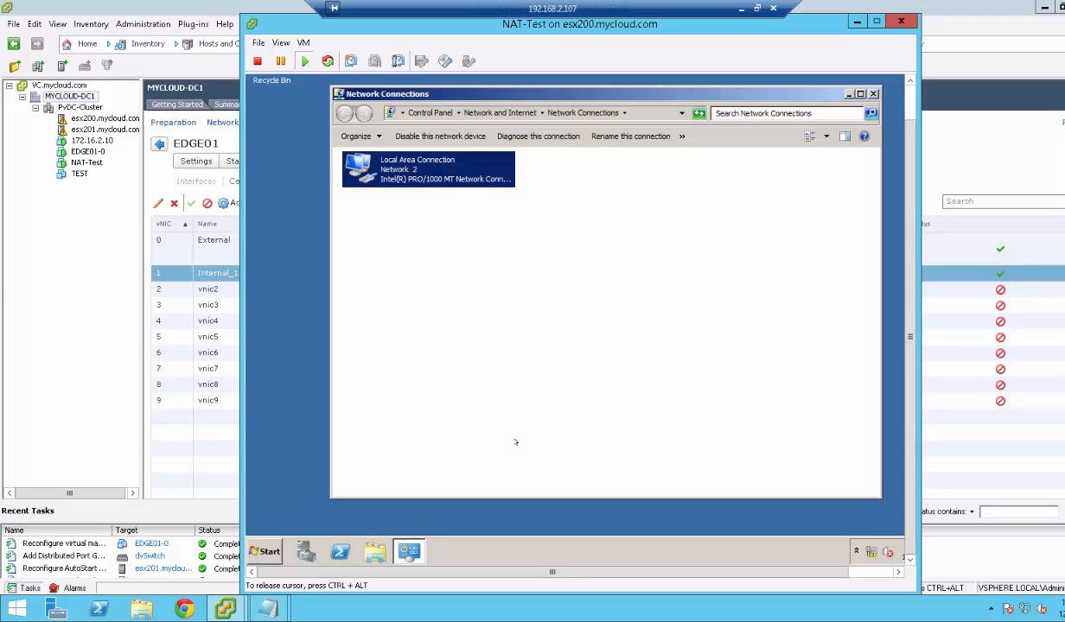
# Ping 10.1.1.1 from a guest command prompt, then check EDGE01's External uplink addresses.
pyautogui.click(267, 550)
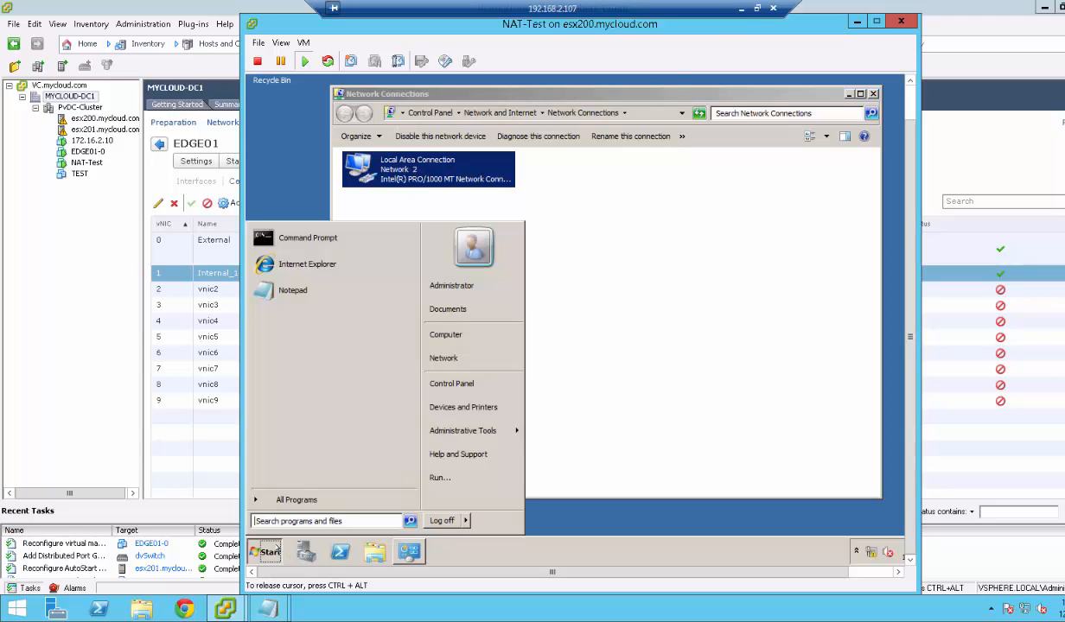
pyautogui.click(304, 232)
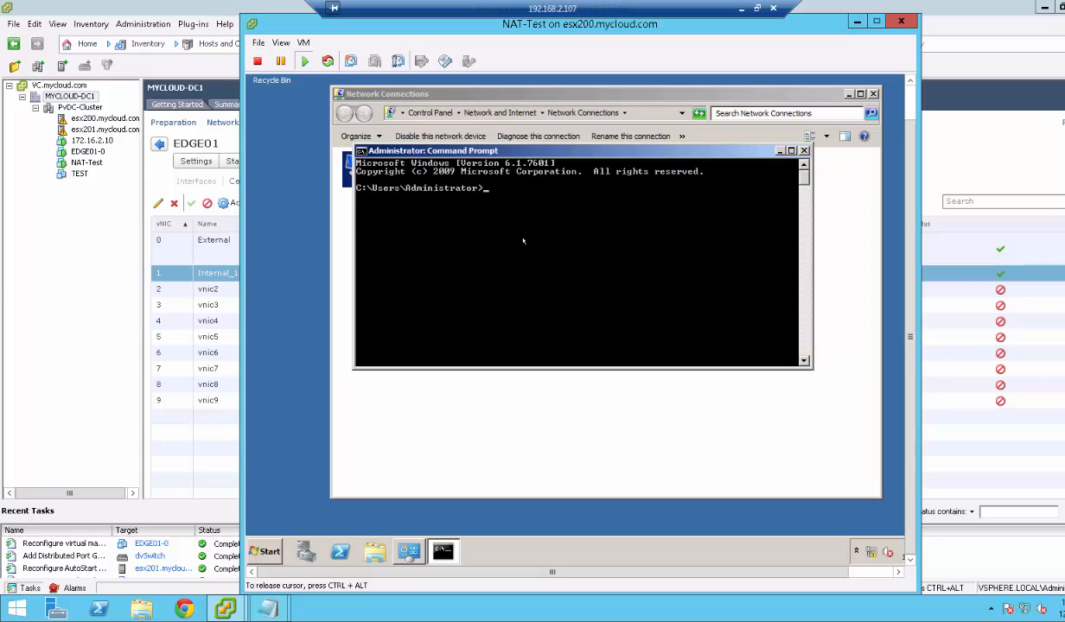
pyautogui.write('ping')
pyautogui.write(' 19')
pyautogui.write(' 10.')
pyautogui.write('1.1.1')
pyautogui.press('Return')
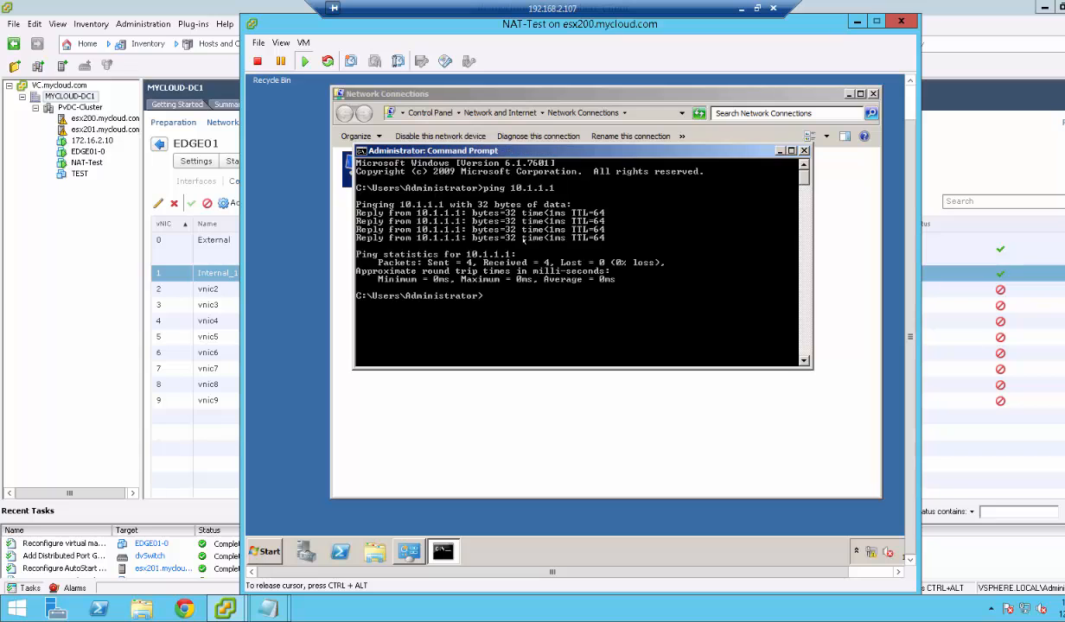
pyautogui.hotkey('ctrl', 'alt')
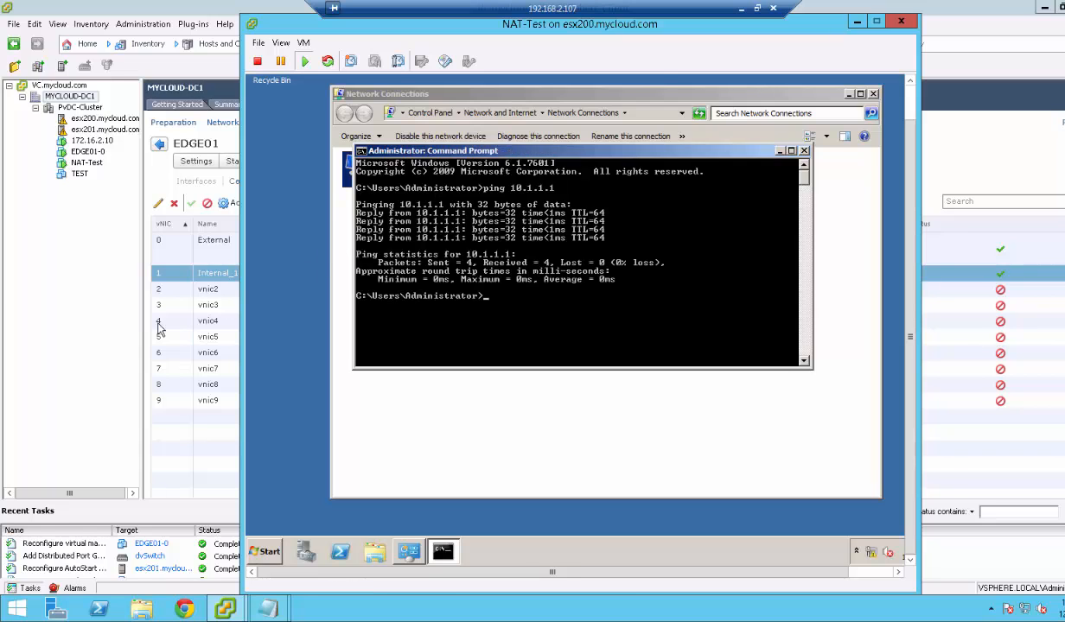
pyautogui.click(90, 332)
pyautogui.click(518, 244)
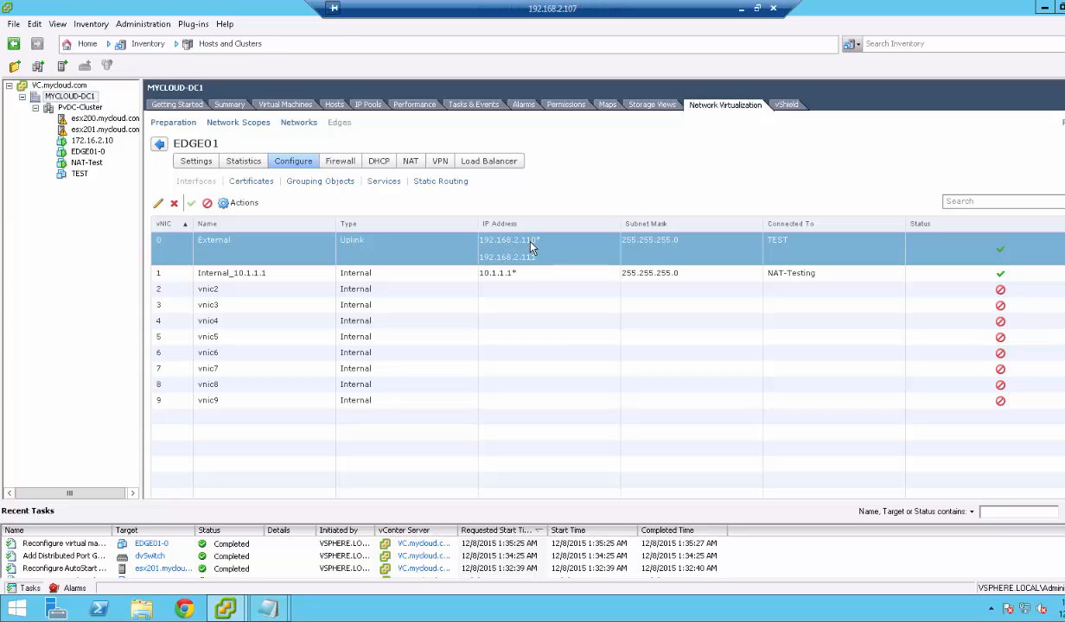
# Ping 192.168.2.110 from the NAT-Test command prompt, getting replies.
pyautogui.hotkey('alt', 'Tab')
pyautogui.click(565, 318)
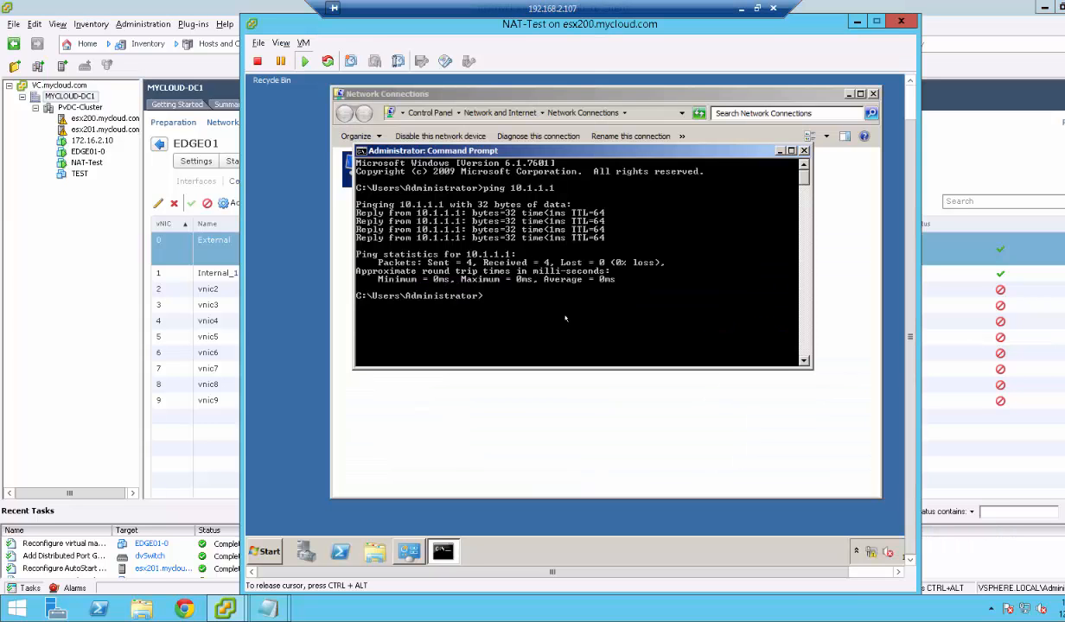
pyautogui.press('Up')
pyautogui.press('BackSpace')
pyautogui.press('BackSpace')
pyautogui.press('BackSpace')
pyautogui.press('BackSpace')
pyautogui.press('BackSpace')
pyautogui.press('BackSpace')
pyautogui.press('BackSpace')
pyautogui.write('92.168.2.110')
pyautogui.press('Return')
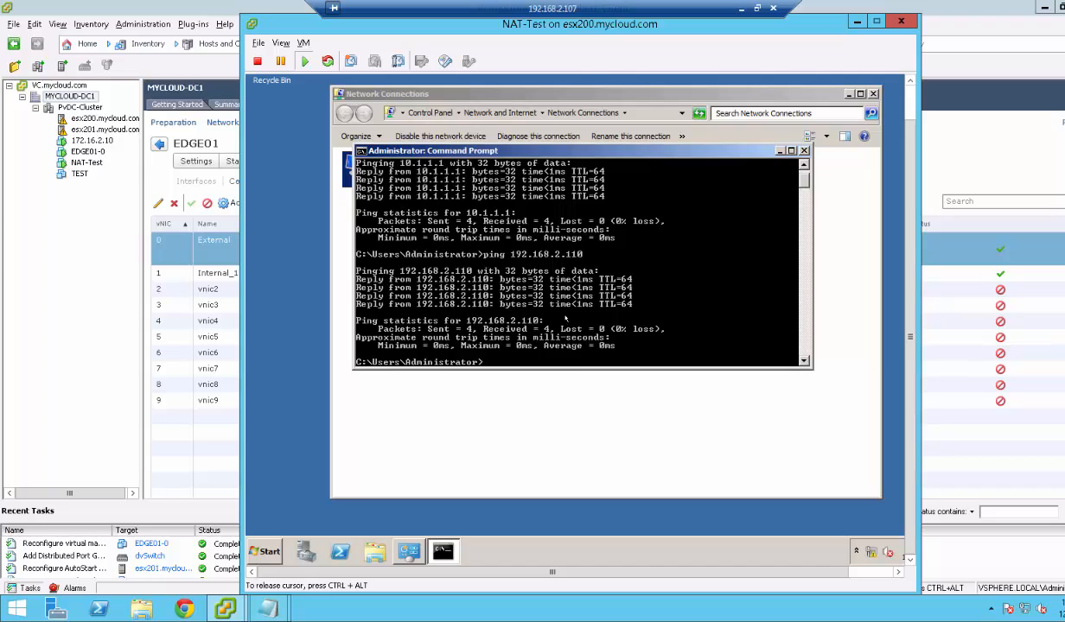
# Ping 192.168.2.1, which times out, then bring EDGE01's interfaces view back.
pyautogui.press('Up')
pyautogui.press('BackSpace')
pyautogui.press('BackSpace')
pyautogui.press('Return')
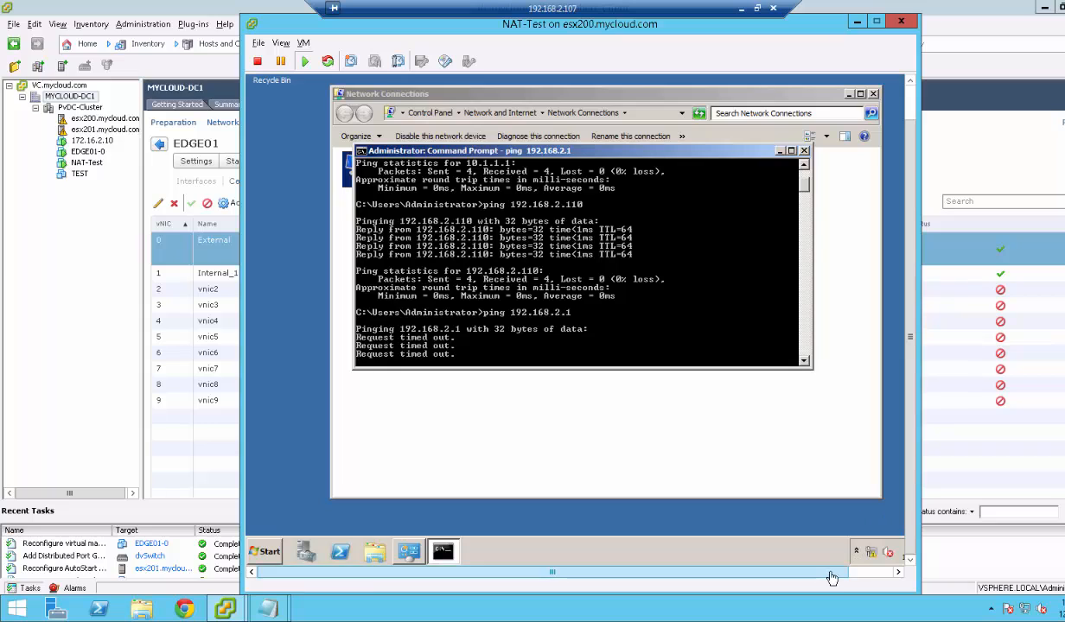
pyautogui.moveTo(831, 574); pyautogui.dragTo(882, 576)
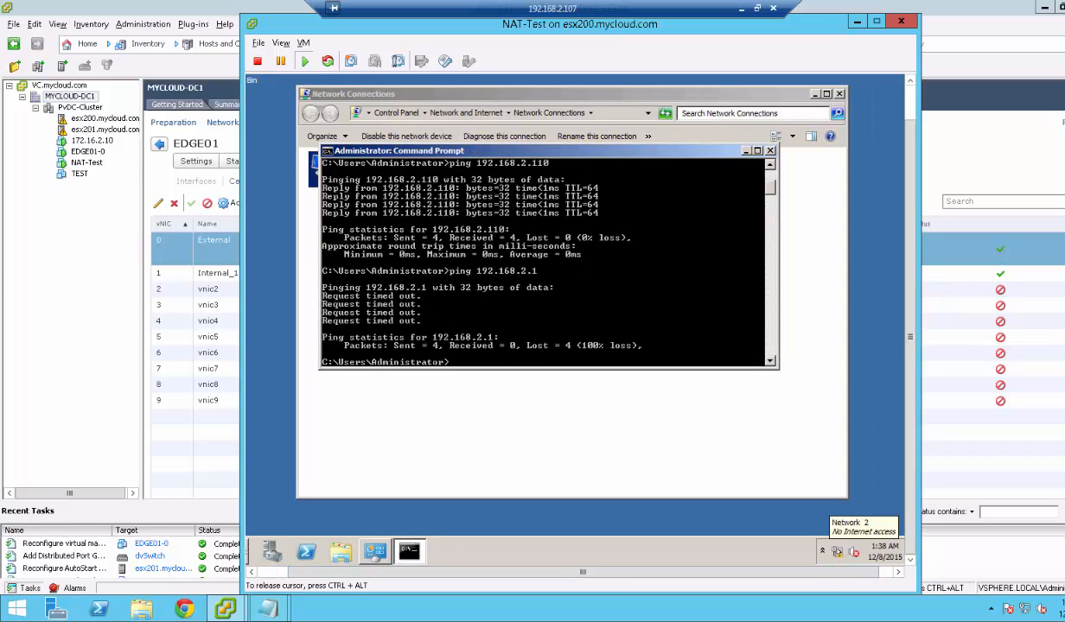
pyautogui.click(57, 360)
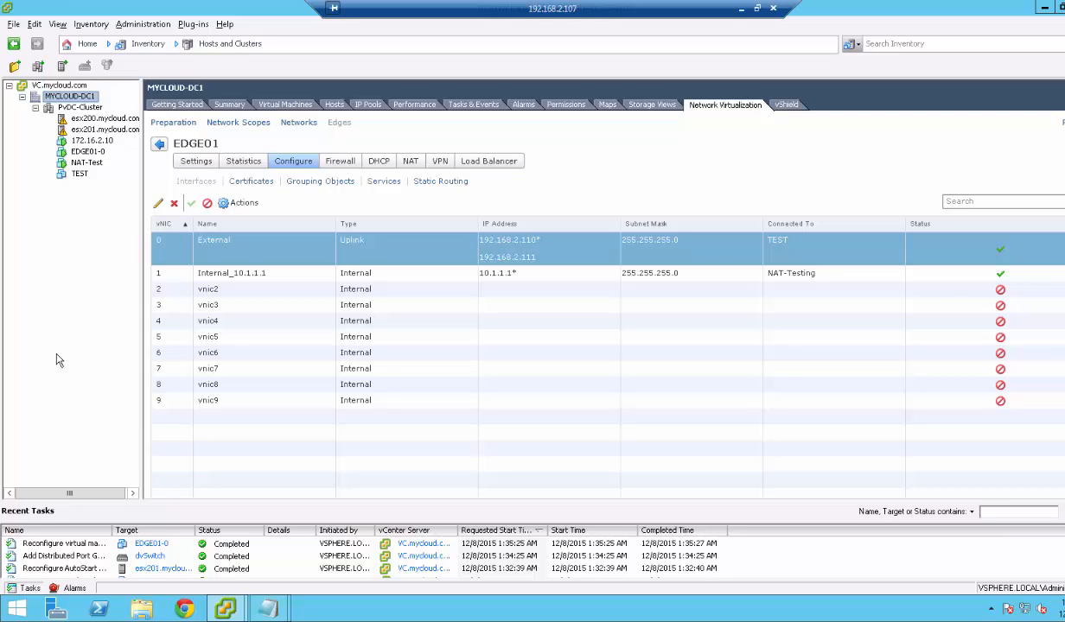
# Check the test VM console and the Notepad notes, then return to the vSphere client.
pyautogui.click(231, 610)
pyautogui.click(299, 511)
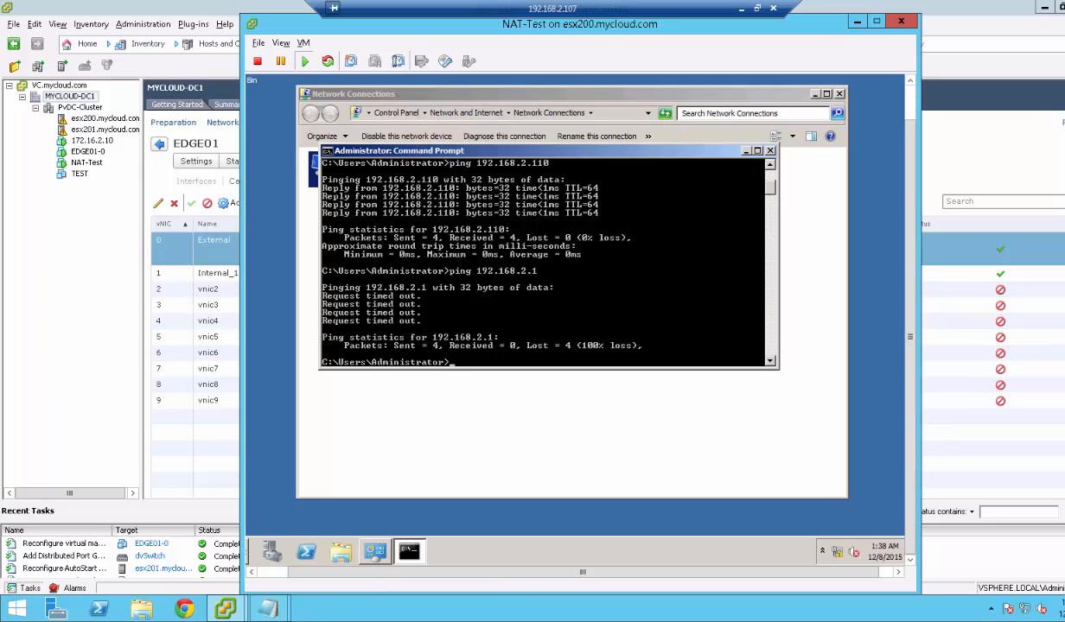
pyautogui.moveTo(269, 609)
pyautogui.click(305, 544)
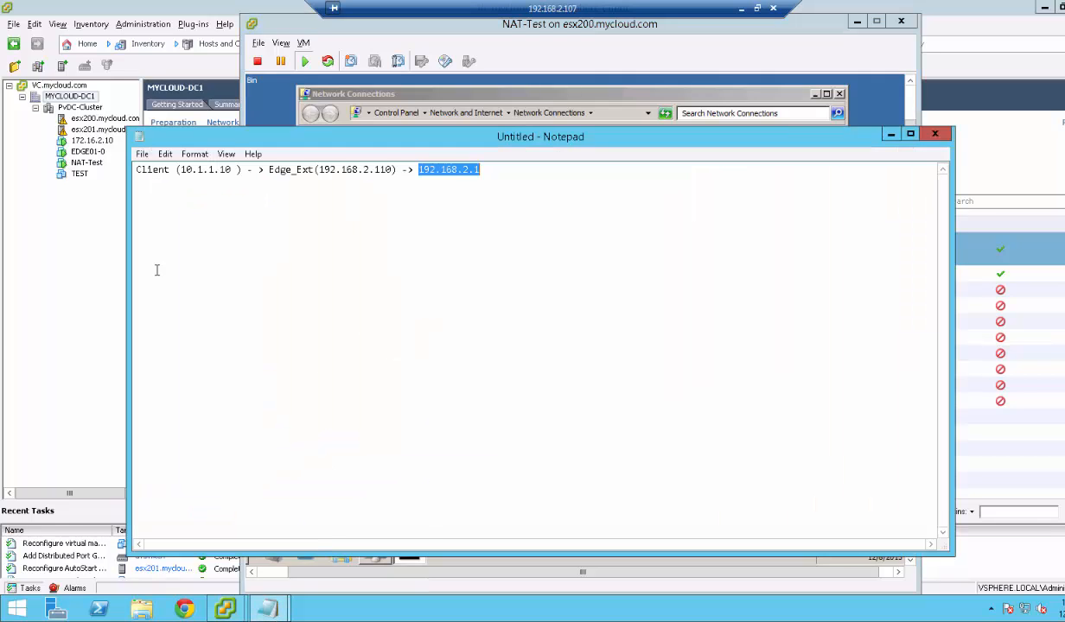
pyautogui.click(83, 283)
# Go back to the MYCLOUD-DC1 datacenter's list of edges.
pyautogui.click(409, 162)
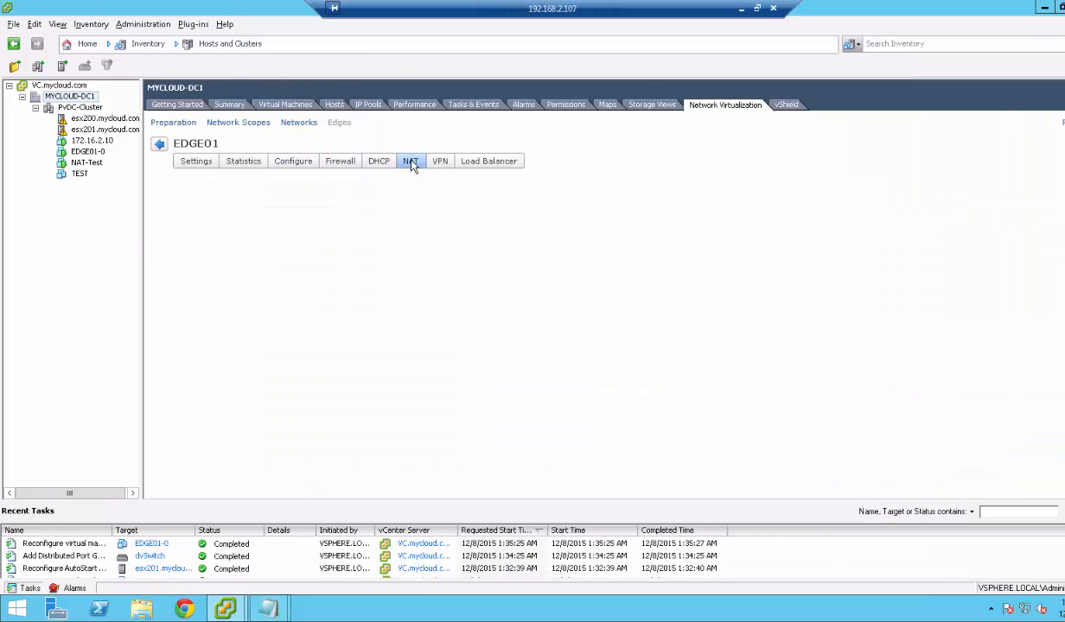
pyautogui.click(160, 147)
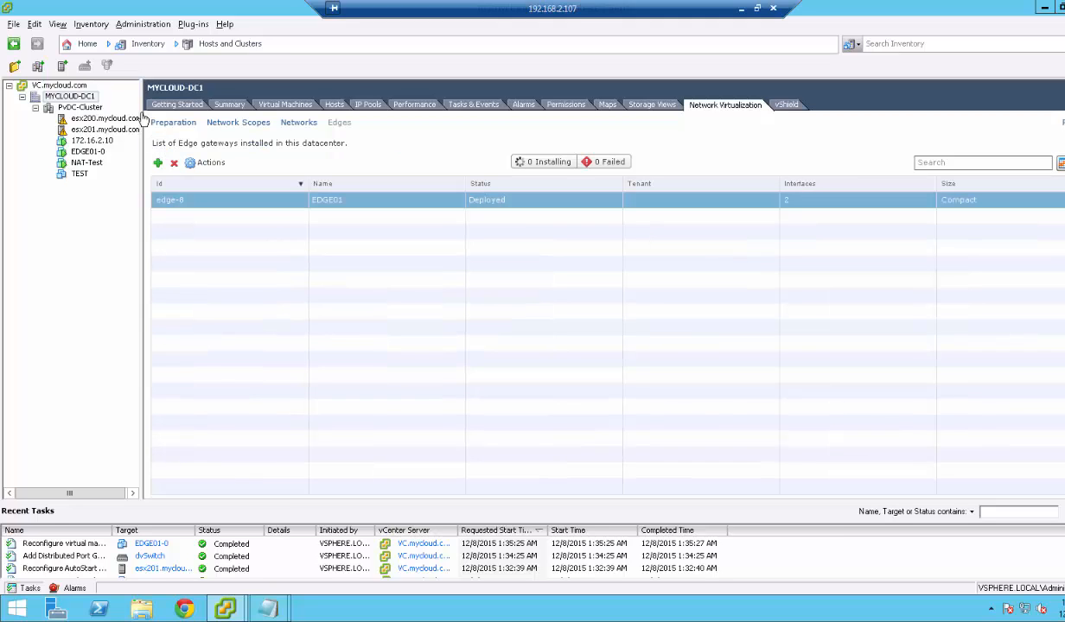
pyautogui.click(76, 87)
pyautogui.click(76, 97)
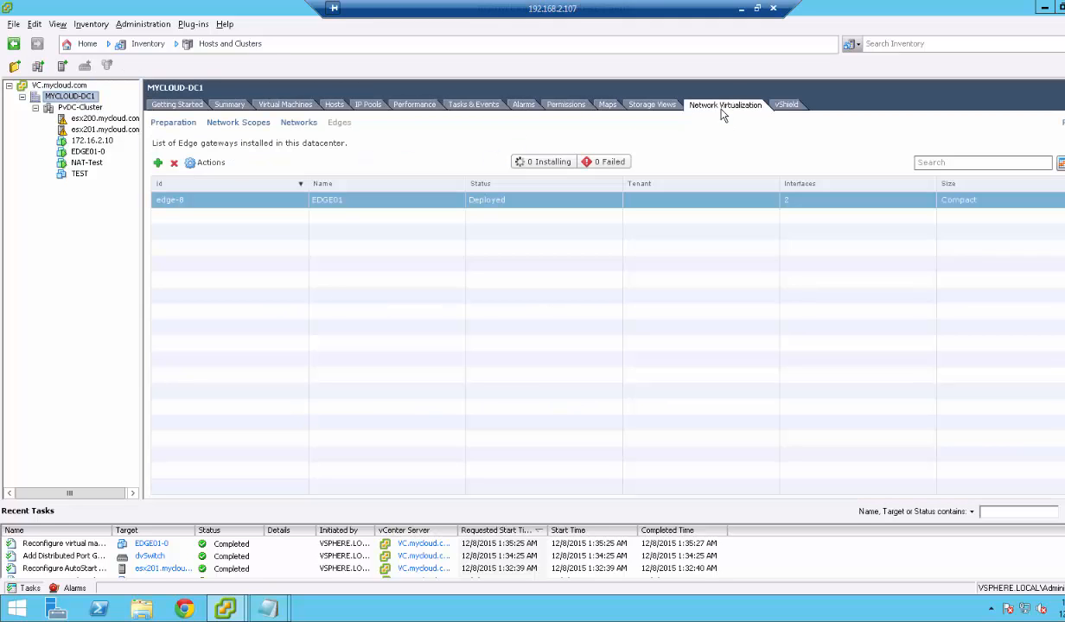
# Open EDGE01's NAT tab via Actions > Manage, glance at the add-rule menu, then bring up Notepad.
pyautogui.click(207, 163)
pyautogui.click(240, 339)
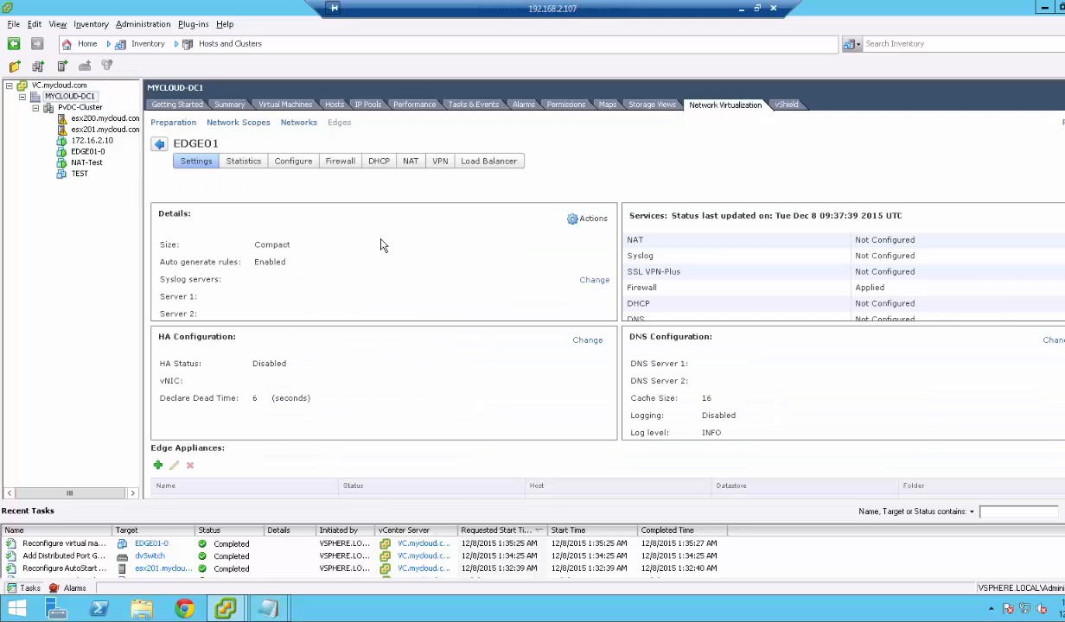
pyautogui.click(410, 162)
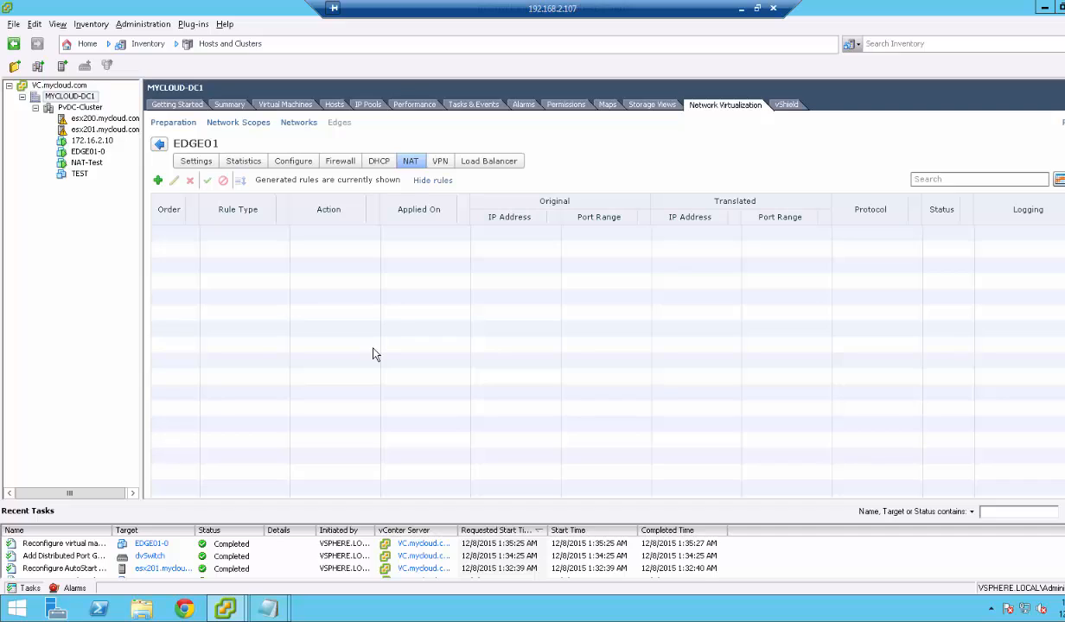
pyautogui.click(157, 181)
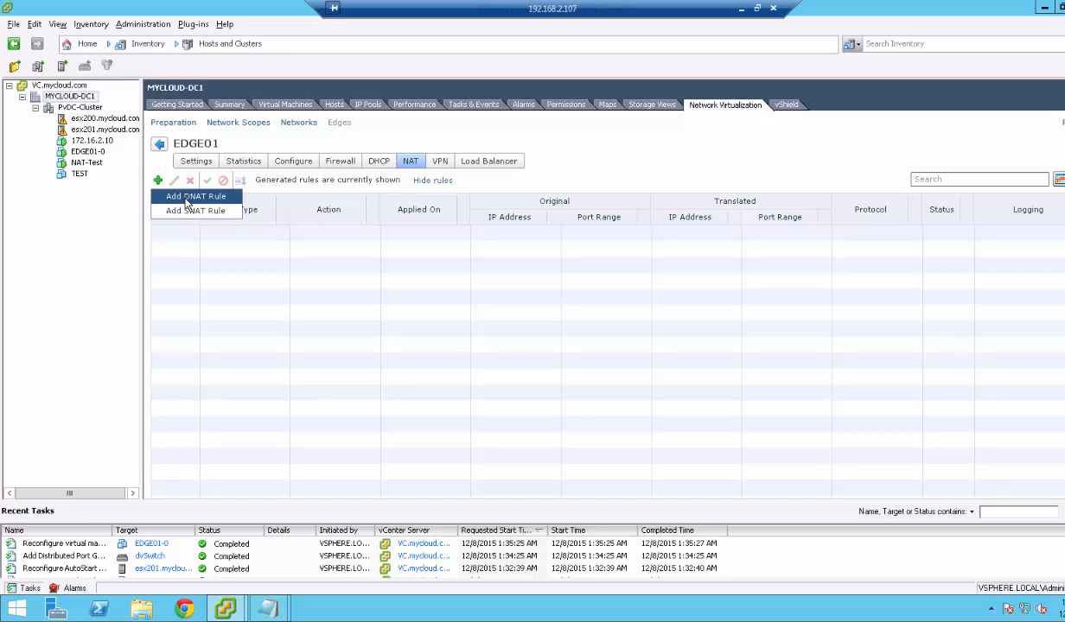
pyautogui.click(626, 184)
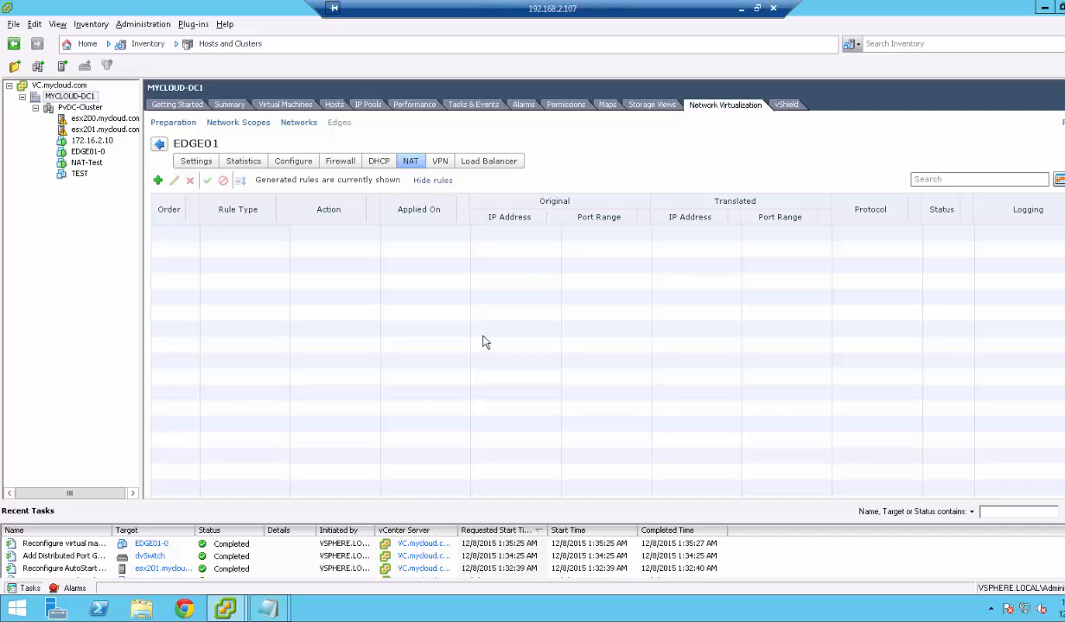
pyautogui.moveTo(284, 608)
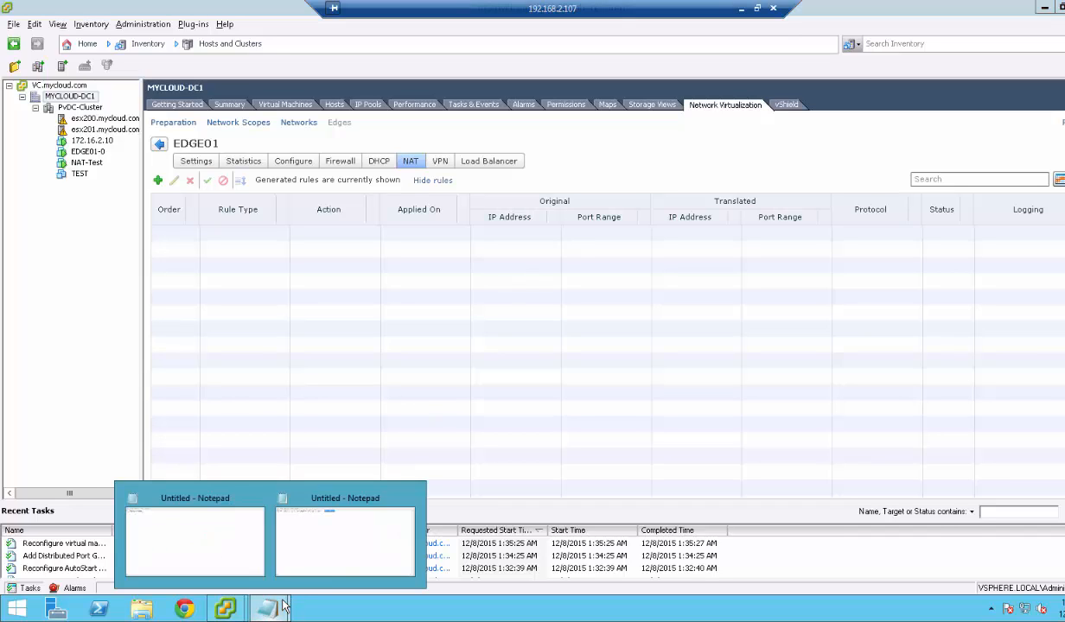
pyautogui.click(345, 558)
# Add the lines 'SNAT - IN to OUT' and 'DNAT - OUT to IN' below the address chain.
pyautogui.click(524, 170)
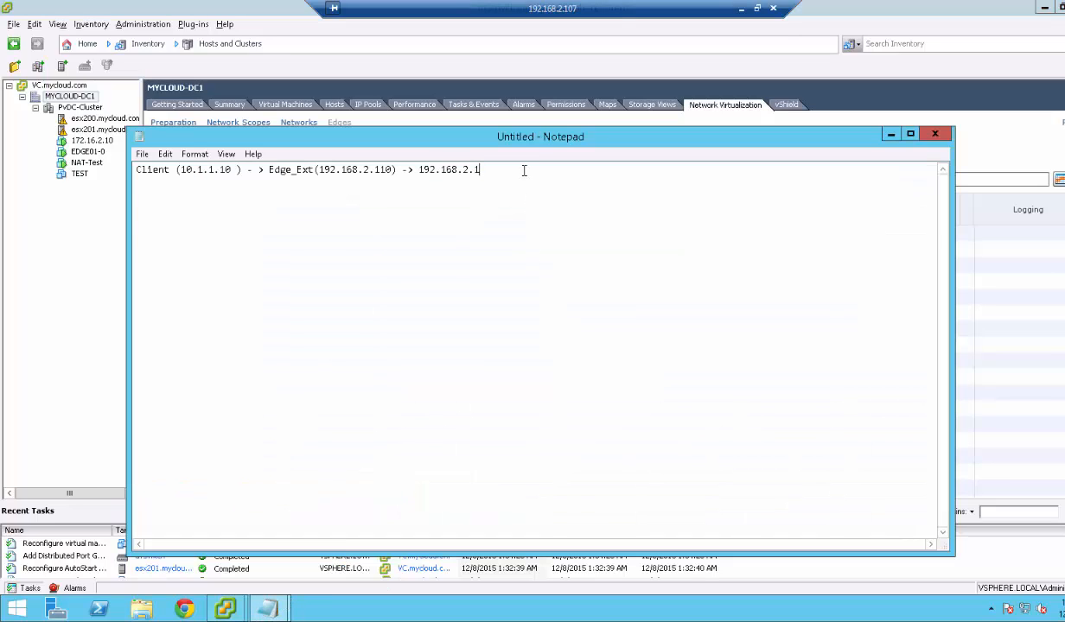
pyautogui.press('Return')
pyautogui.press('Return')
pyautogui.write('snat')
pyautogui.press('BackSpace')
pyautogui.press('BackSpace')
pyautogui.press('BackSpace')
pyautogui.press('BackSpace')
pyautogui.write('SNAT - IN')
pyautogui.press('BackSpace')
pyautogui.press('BackSpace')
pyautogui.press('BackSpace')
pyautogui.write('In to')
pyautogui.press('BackSpace')
pyautogui.press('BackSpace')
pyautogui.press('BackSpace')
pyautogui.write('N to OUT ')
pyautogui.write('DNAT')
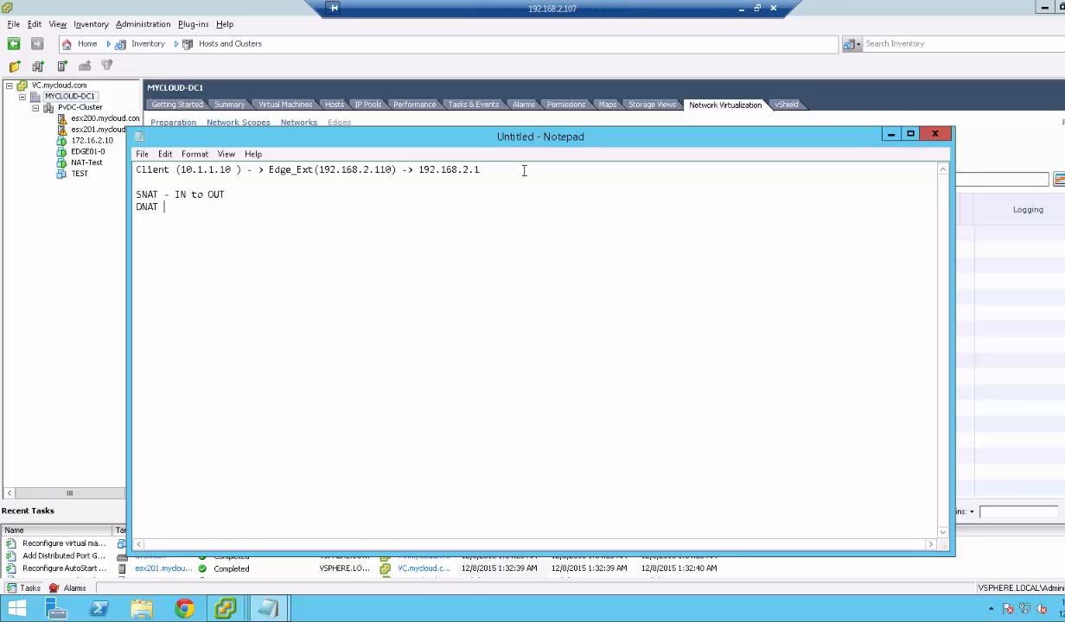
pyautogui.write(' - OUT to IN')
# Append '- Apply it on External Interface.' to the SNAT line, fixing the 'Exterface' typo.
pyautogui.moveTo(135, 194); pyautogui.dragTo(224, 194)
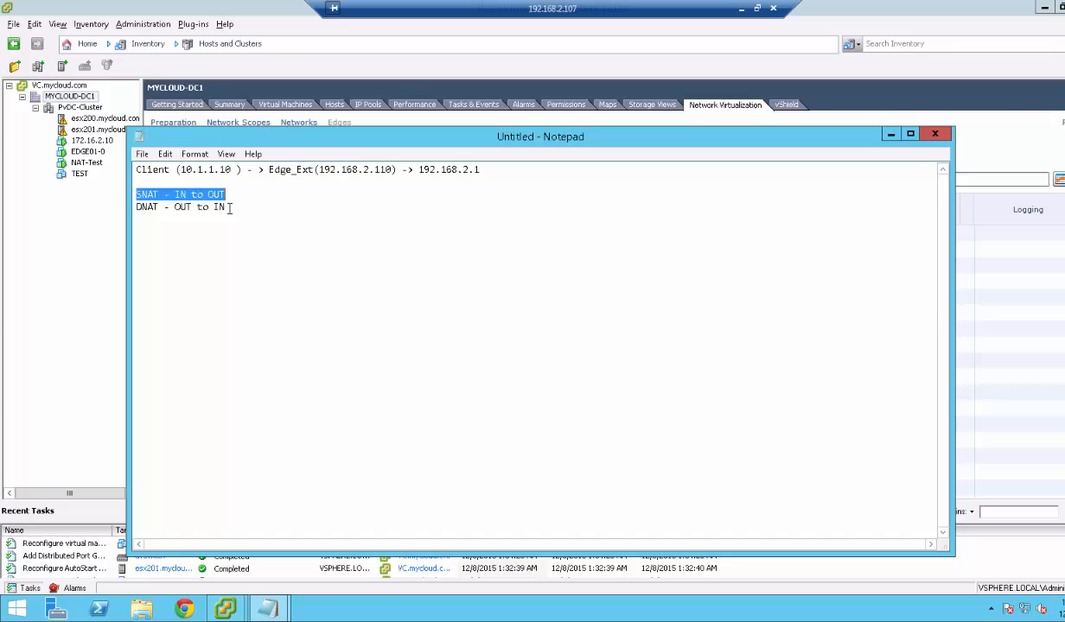
pyautogui.moveTo(229, 208); pyautogui.dragTo(136, 210)
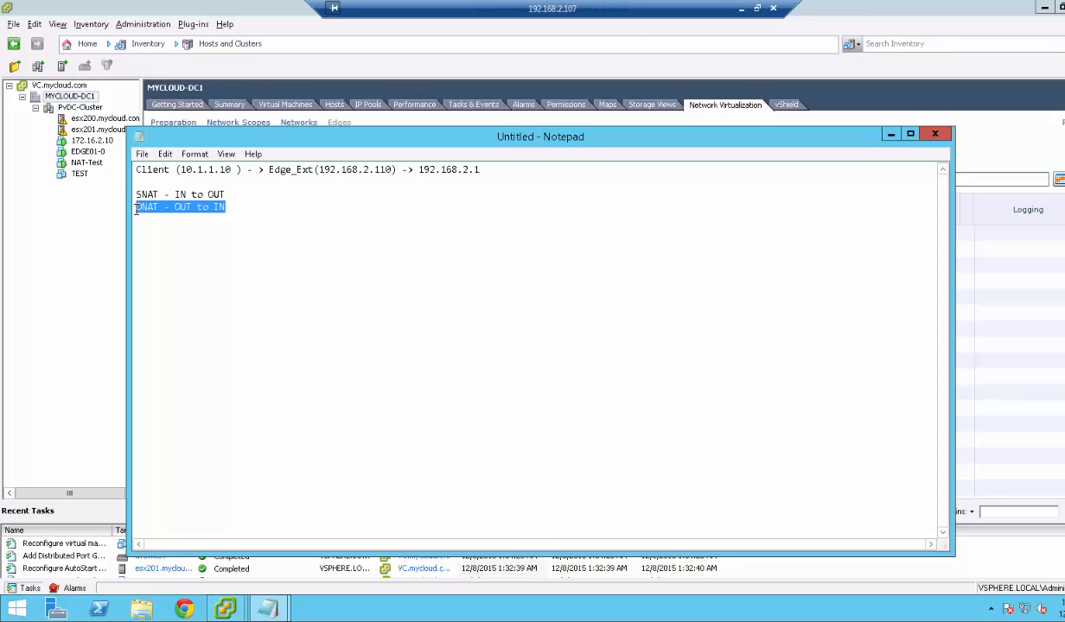
pyautogui.click(229, 192)
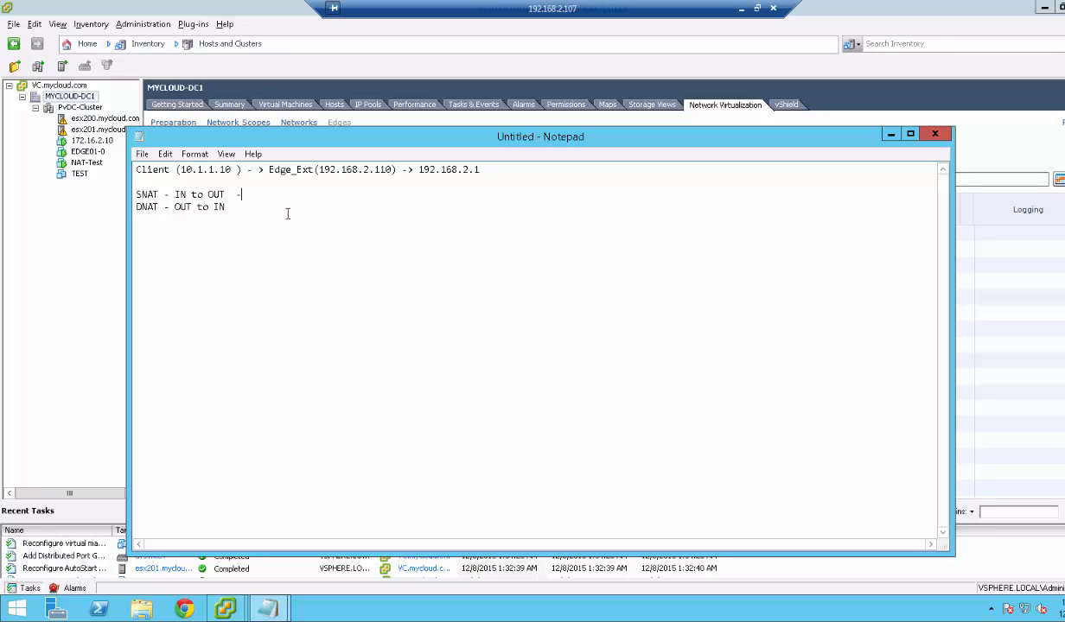
pyautogui.click(249, 207)
pyautogui.write('- Apply it on External Exterface.')
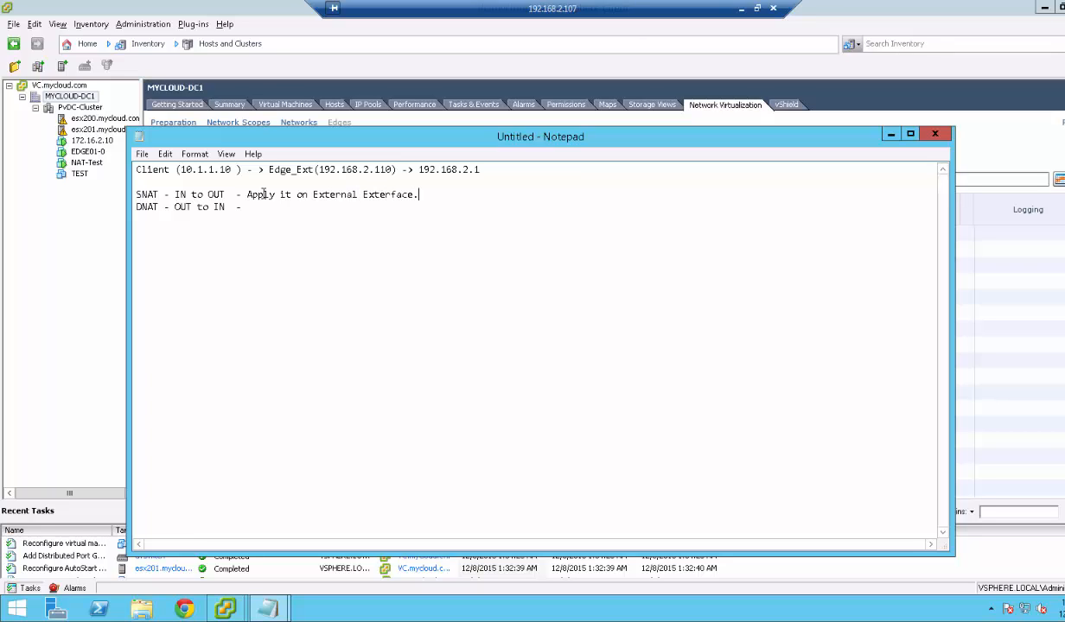
pyautogui.press('BackSpace')
pyautogui.press('BackSpace')
pyautogui.press('BackSpace')
pyautogui.press('BackSpace')
pyautogui.press('BackSpace')
pyautogui.press('BackSpace')
pyautogui.press('BackSpace')
pyautogui.press('BackSpace')
pyautogui.press('BackSpace')
pyautogui.press('BackSpace')
pyautogui.write('Interface')
# Copy the 'Apply it on External Interface' phrase onto the end of the DNAT line.
pyautogui.moveTo(415, 194); pyautogui.dragTo(246, 195)
pyautogui.hotkey('ctrl', 'c')
pyautogui.click(249, 205)
pyautogui.hotkey('ctrl', 'v')
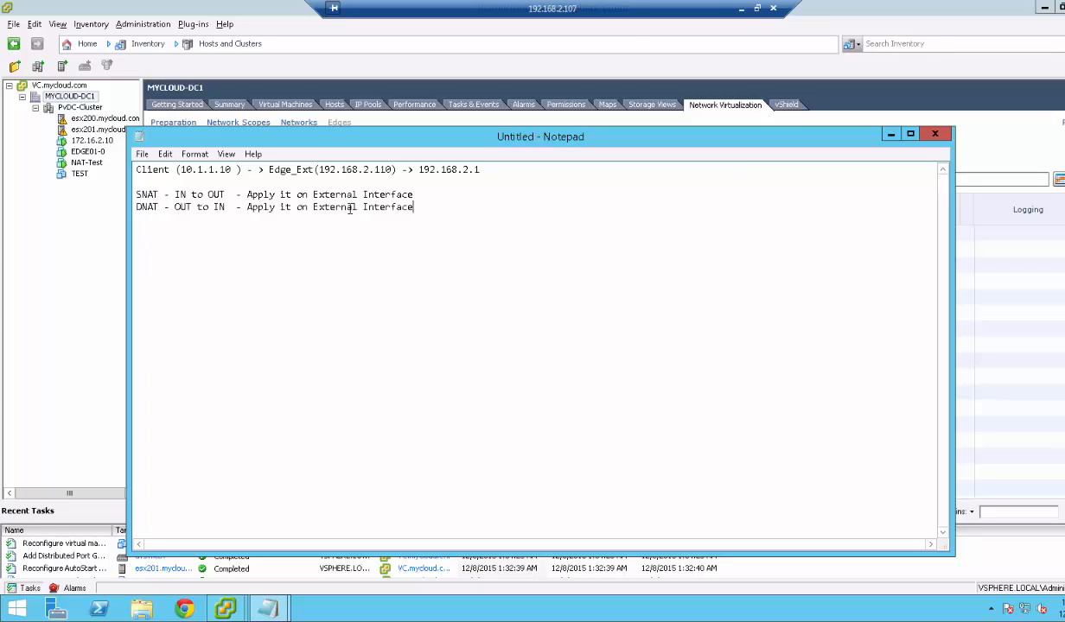
pyautogui.click(226, 601)
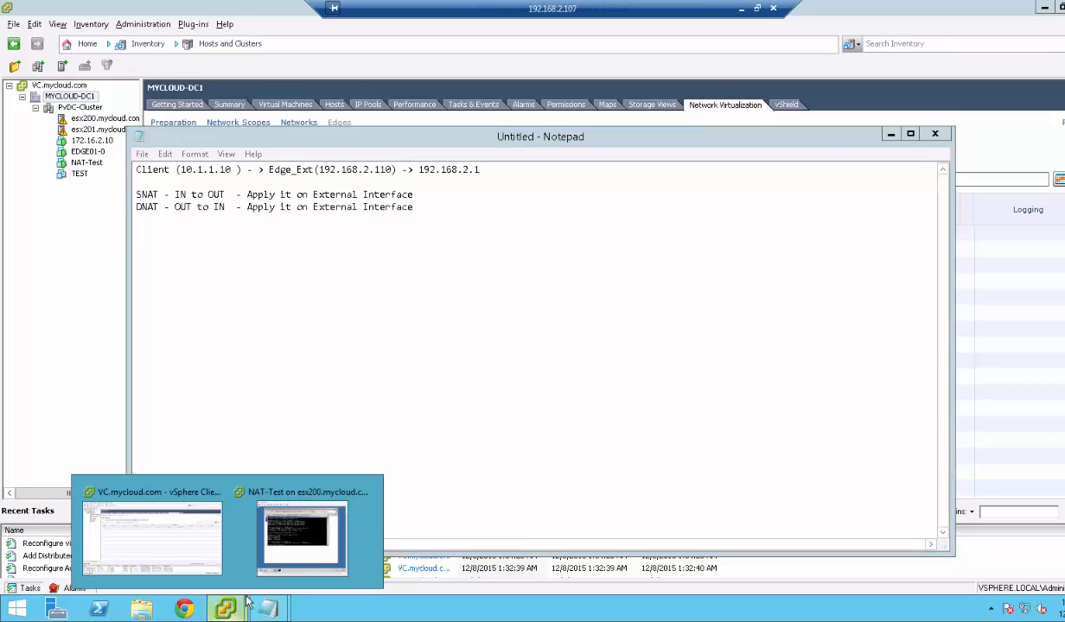
# In the test VM, launch Internet Explorer and try loading google.com.
pyautogui.click(302, 538)
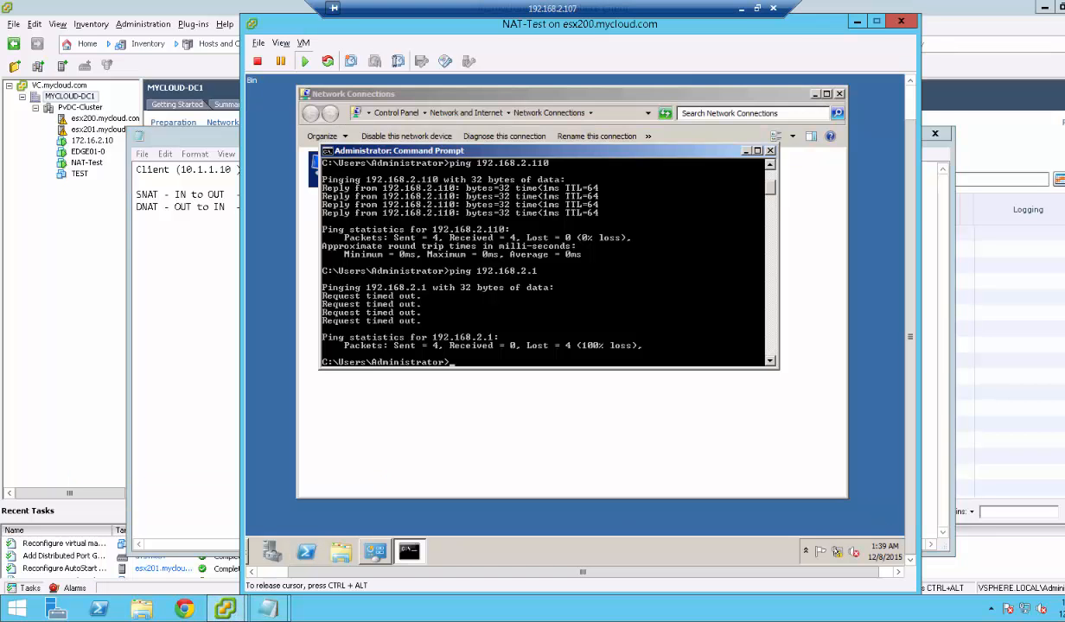
pyautogui.click(268, 572)
pyautogui.click(268, 553)
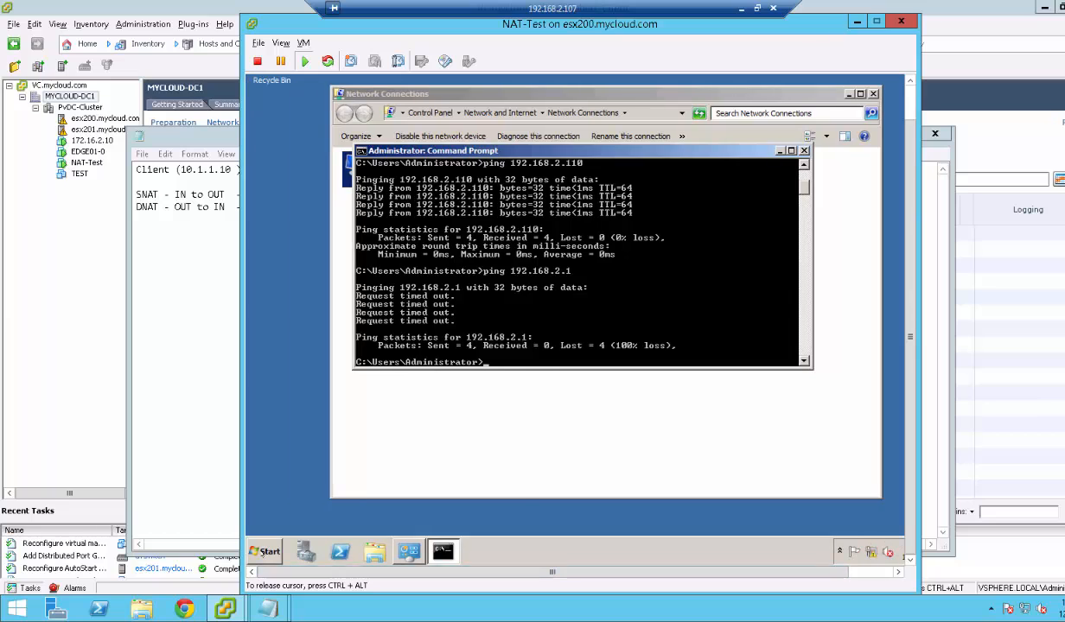
pyautogui.click(307, 264)
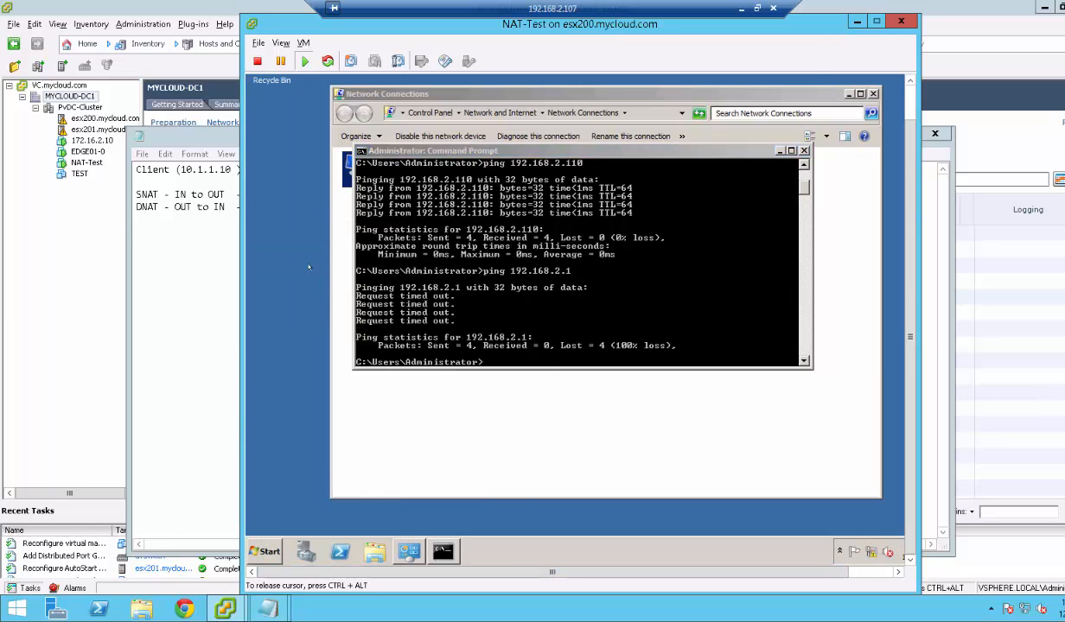
pyautogui.click(412, 82)
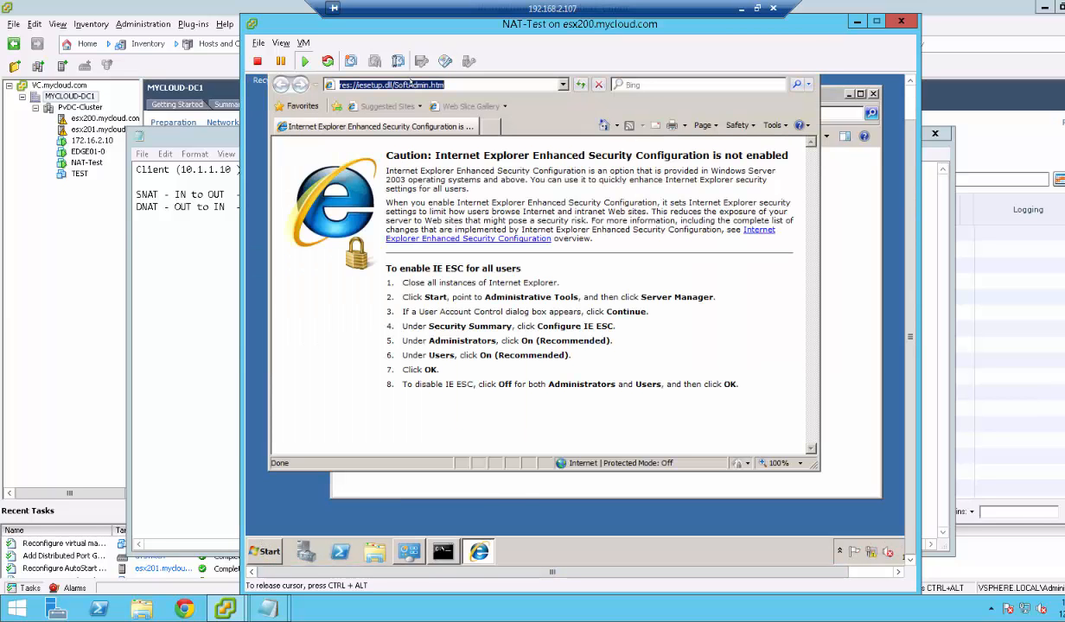
pyautogui.write('google')
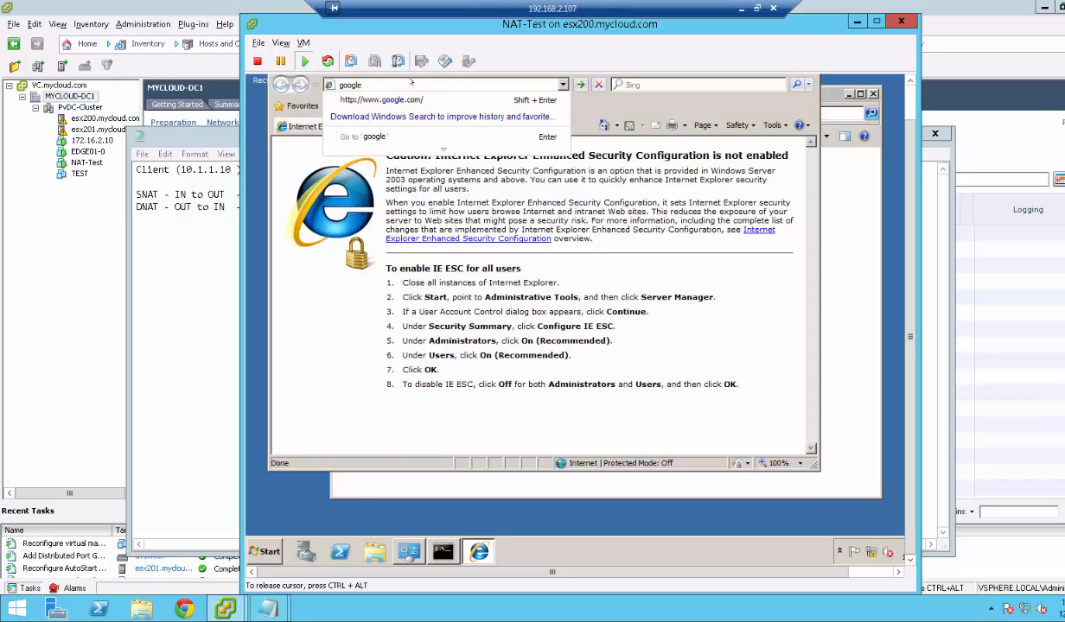
pyautogui.hotkey('shift', 'Return')
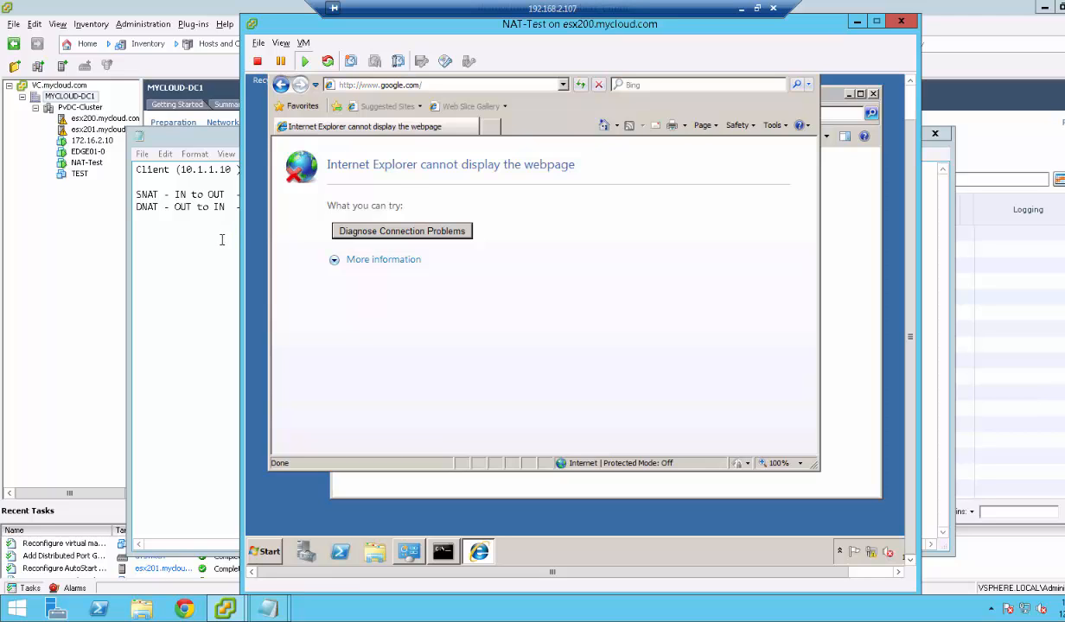
# Review the SNAT line in the Notepad notes and return to EDGE01's NAT rules.
pyautogui.click(221, 209)
pyautogui.moveTo(136, 195); pyautogui.dragTo(413, 195)
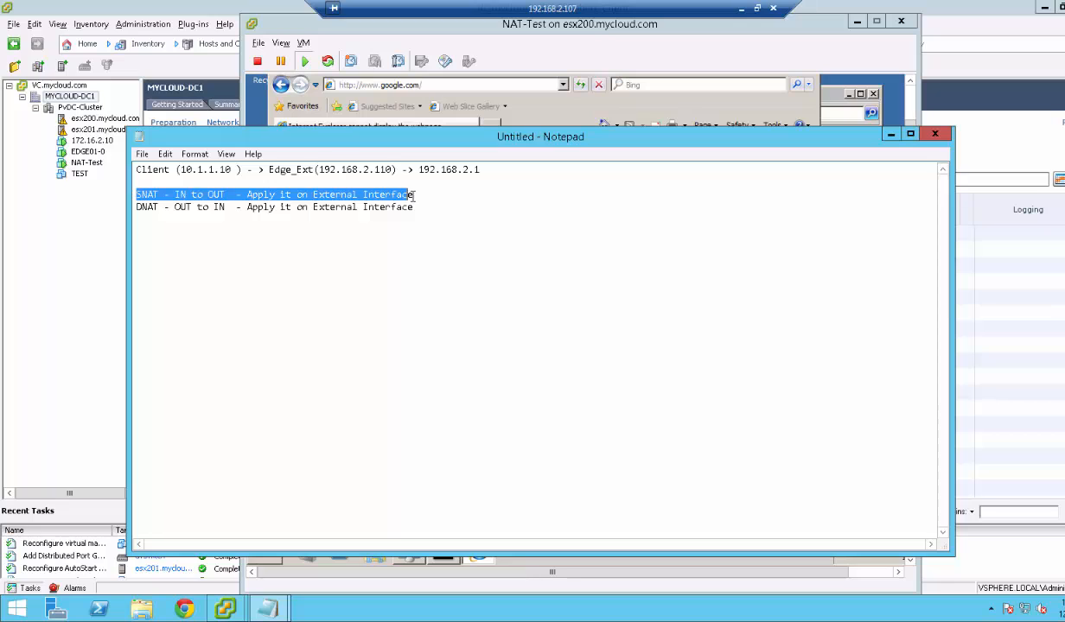
pyautogui.click(78, 304)
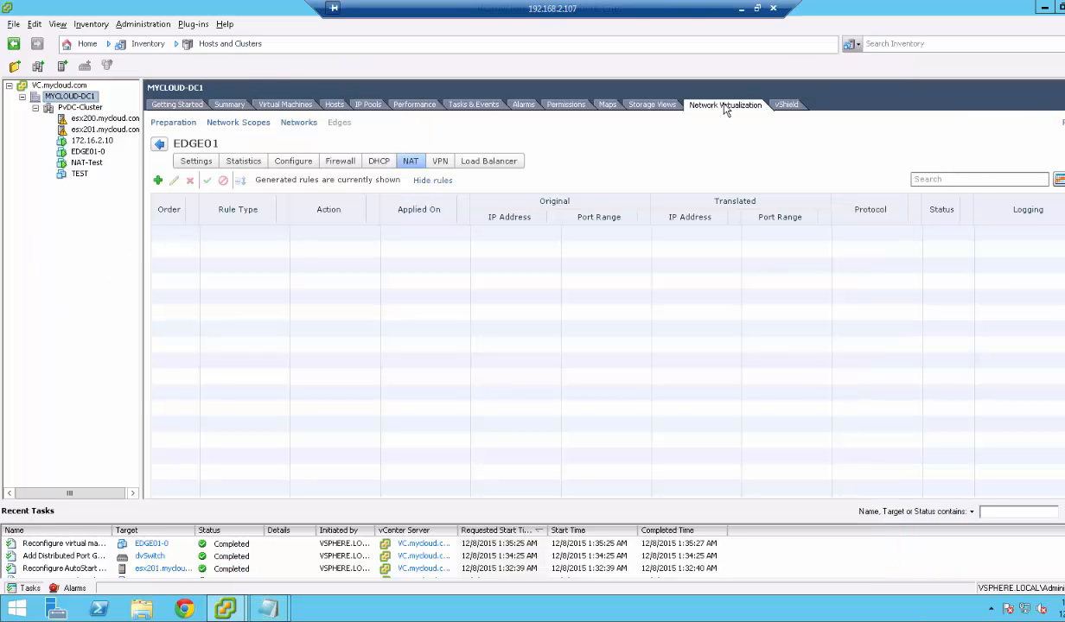
# Start a new SNAT rule applied on External with original source range 10.1.1.0/24.
pyautogui.click(159, 180)
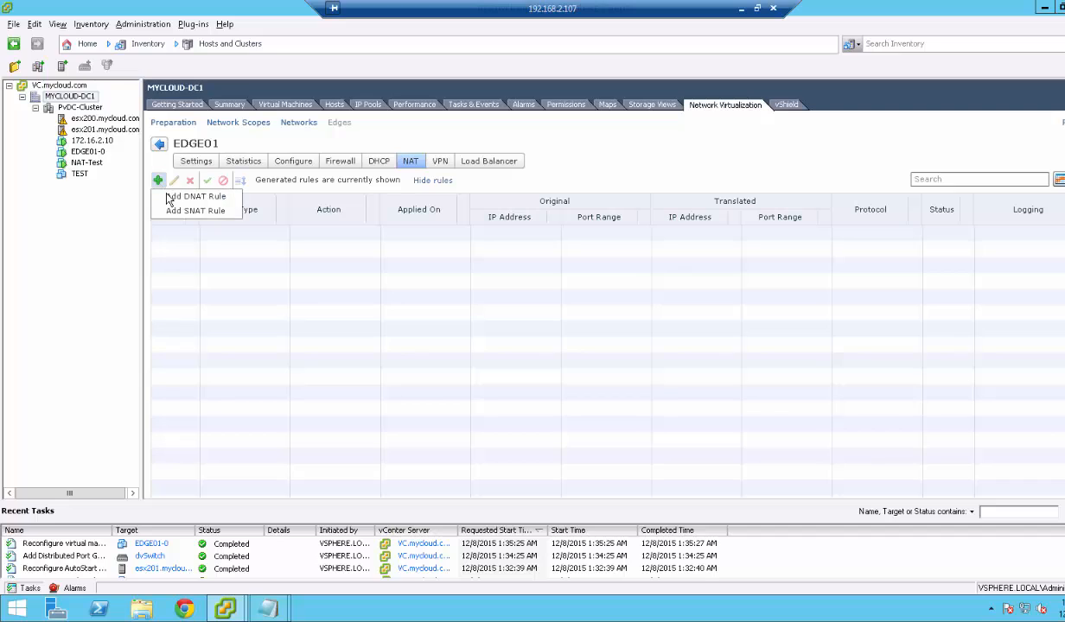
pyautogui.click(173, 212)
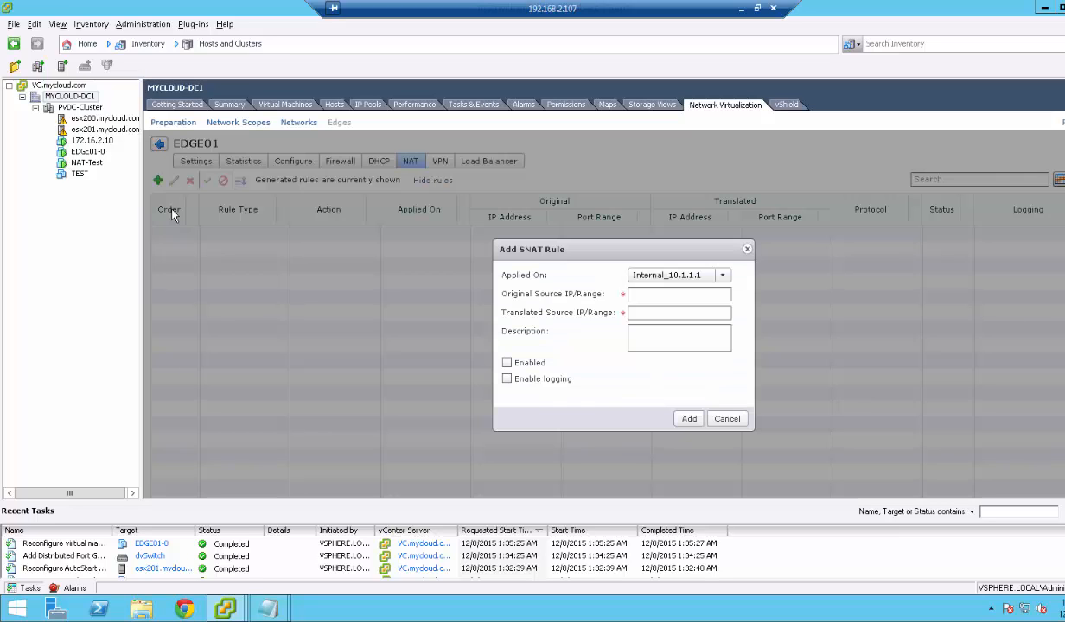
pyautogui.click(689, 276)
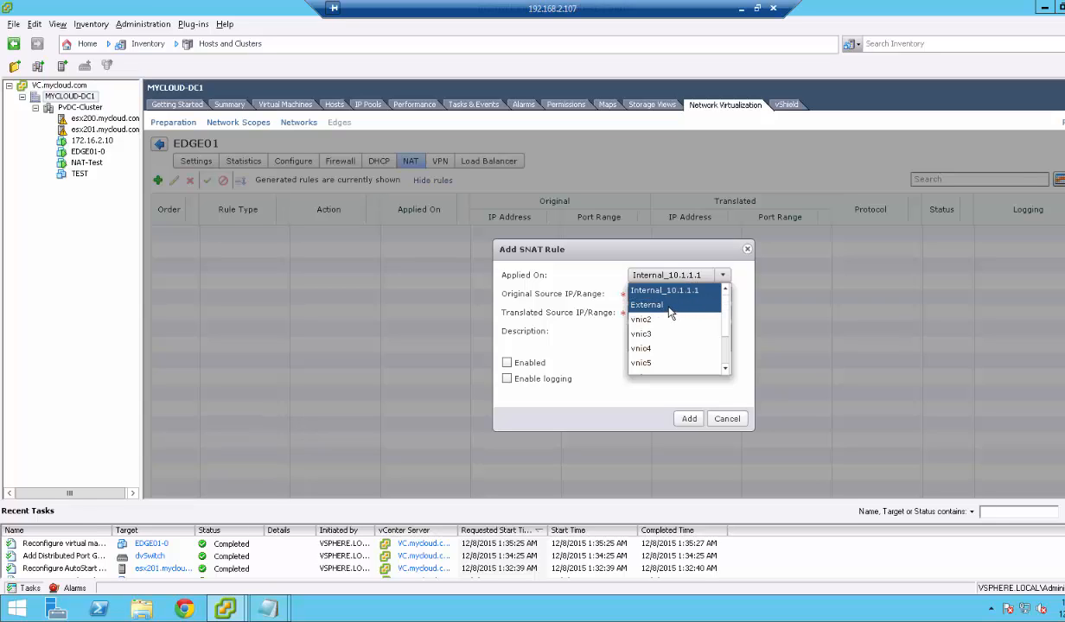
pyautogui.click(650, 304)
pyautogui.click(668, 294)
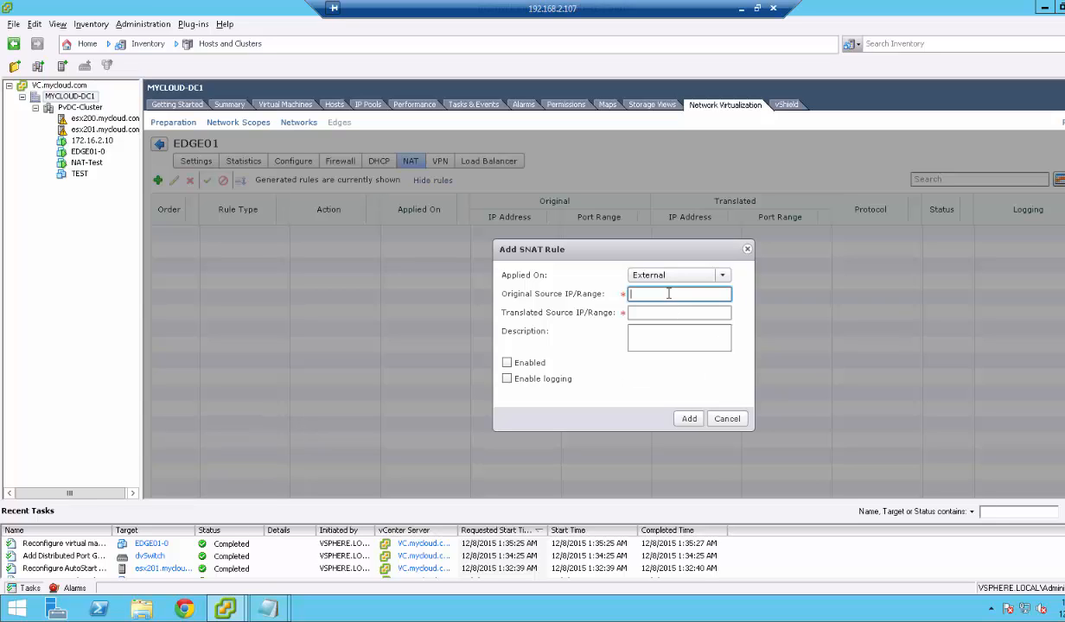
pyautogui.write('10.1.1.0/24')
# Set the translated source address to 192.168.2.110 and enable the rule.
pyautogui.moveTo(681, 295); pyautogui.dragTo(623, 299)
pyautogui.click(641, 313)
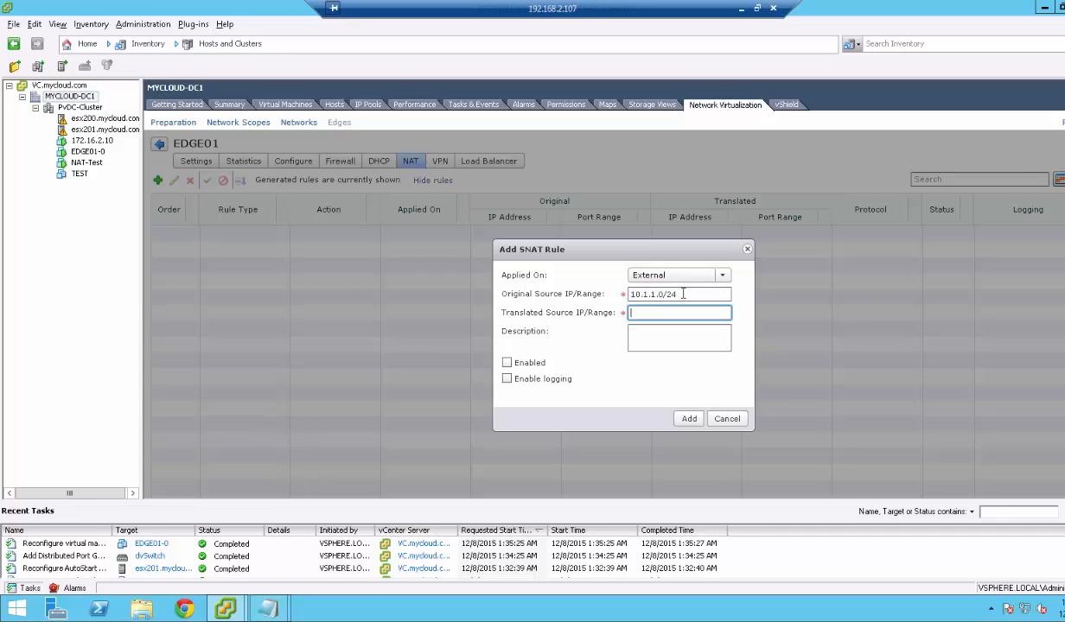
pyautogui.moveTo(683, 294); pyautogui.dragTo(630, 294)
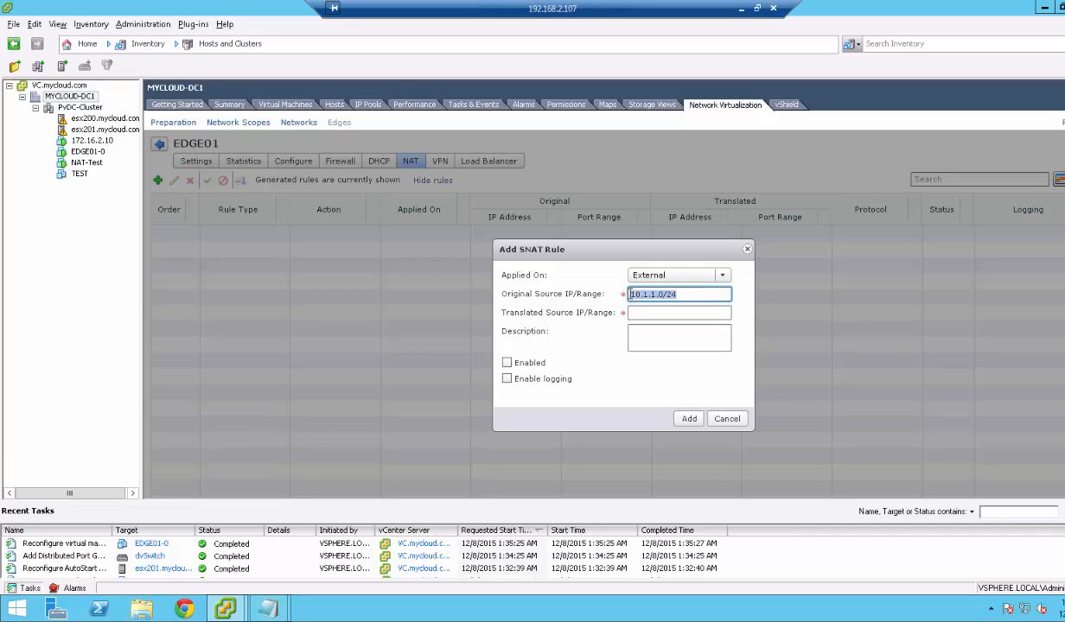
pyautogui.click(643, 312)
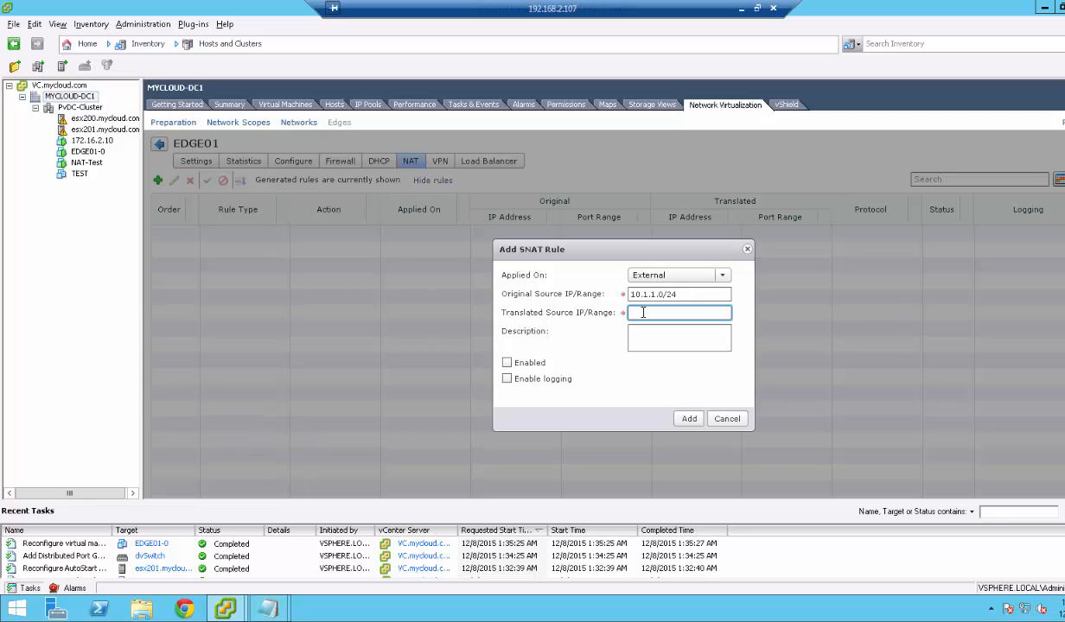
pyautogui.write('192.168.2.110')
pyautogui.click(507, 362)
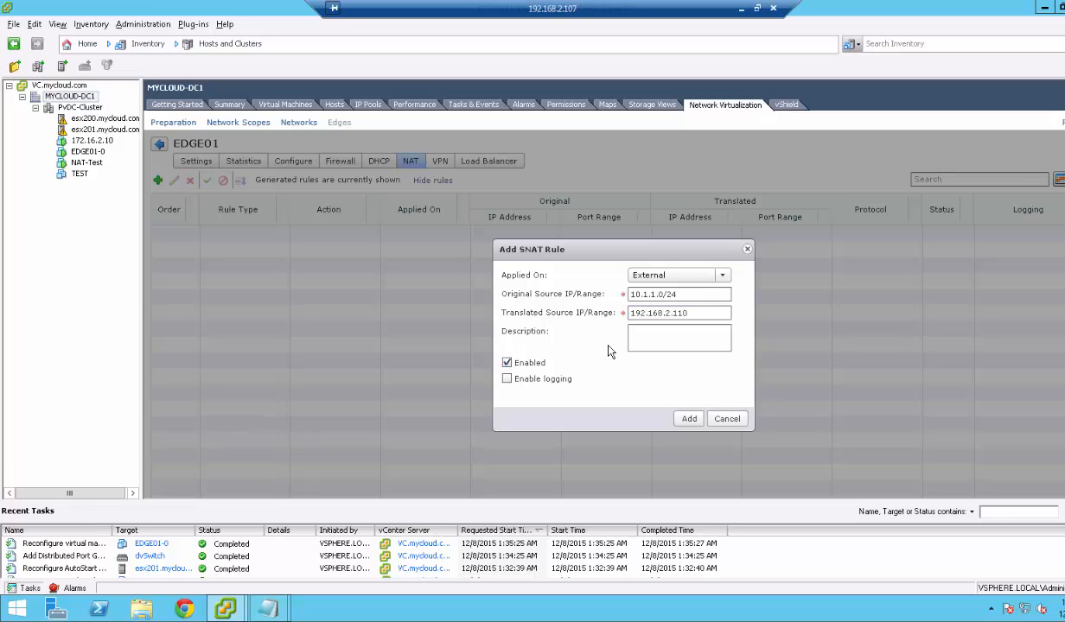
# Describe the rule as 'All packets cmg from 10.1.1.0/24 will be traslated as 192.168.2.110'.
pyautogui.click(666, 329)
pyautogui.write('All packets cmg fro')
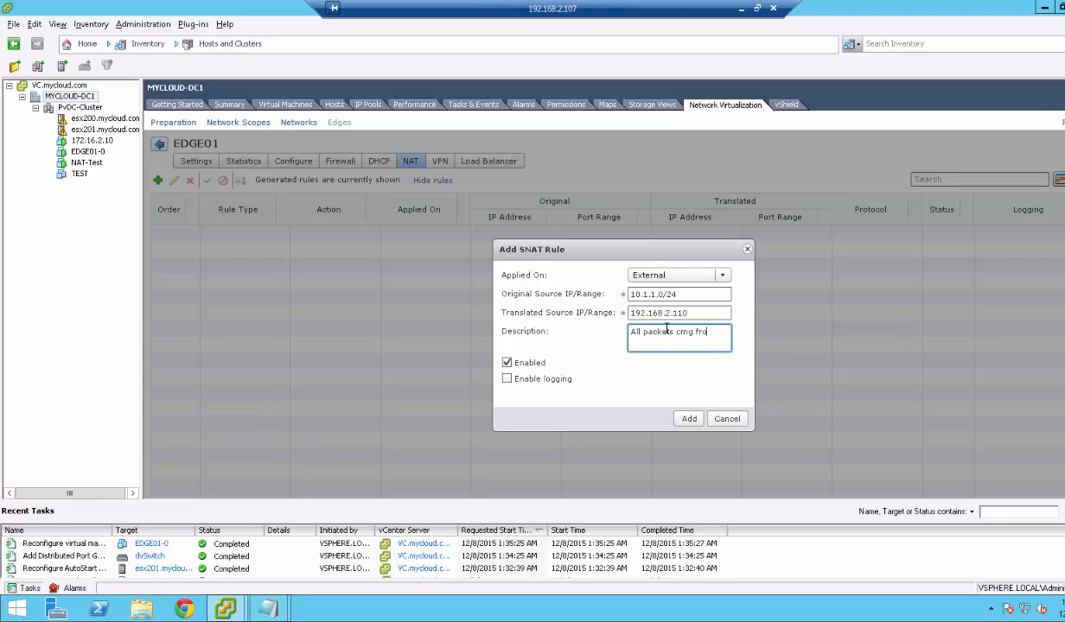
pyautogui.write('m 10.1.1.1')
pyautogui.press('BackSpace')
pyautogui.write('0/24 will be traslated as ')
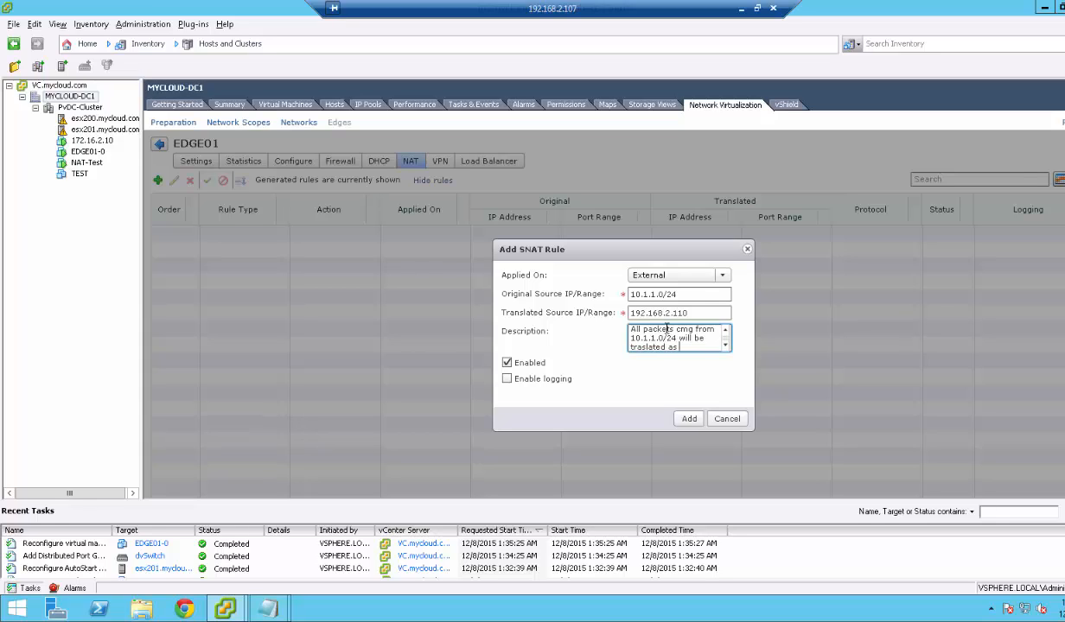
pyautogui.write('192.168.2.110')
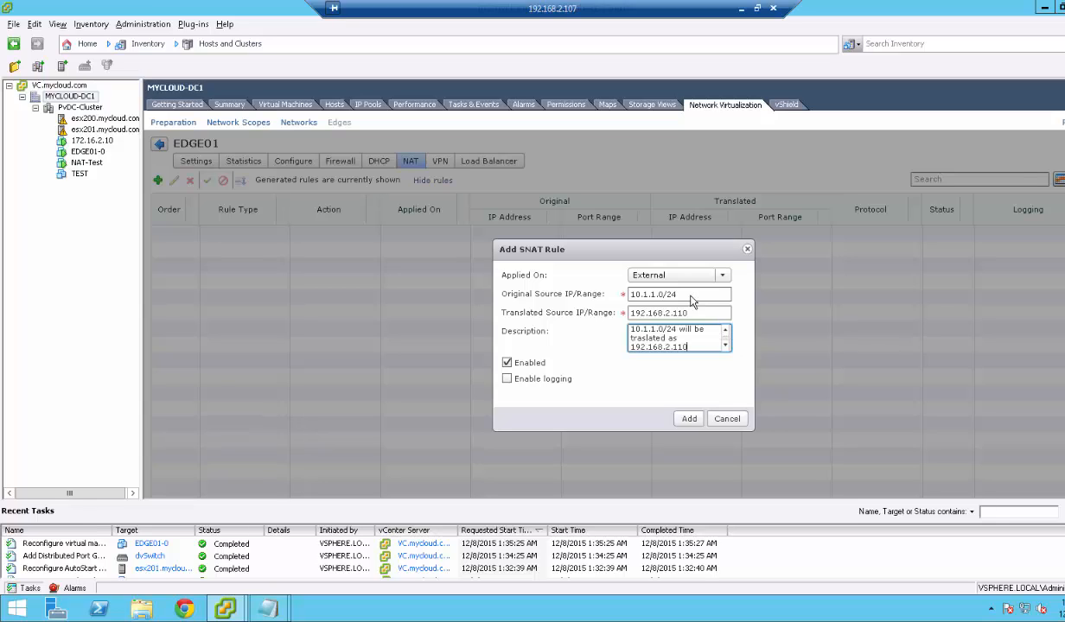
pyautogui.moveTo(691, 295); pyautogui.dragTo(616, 294)
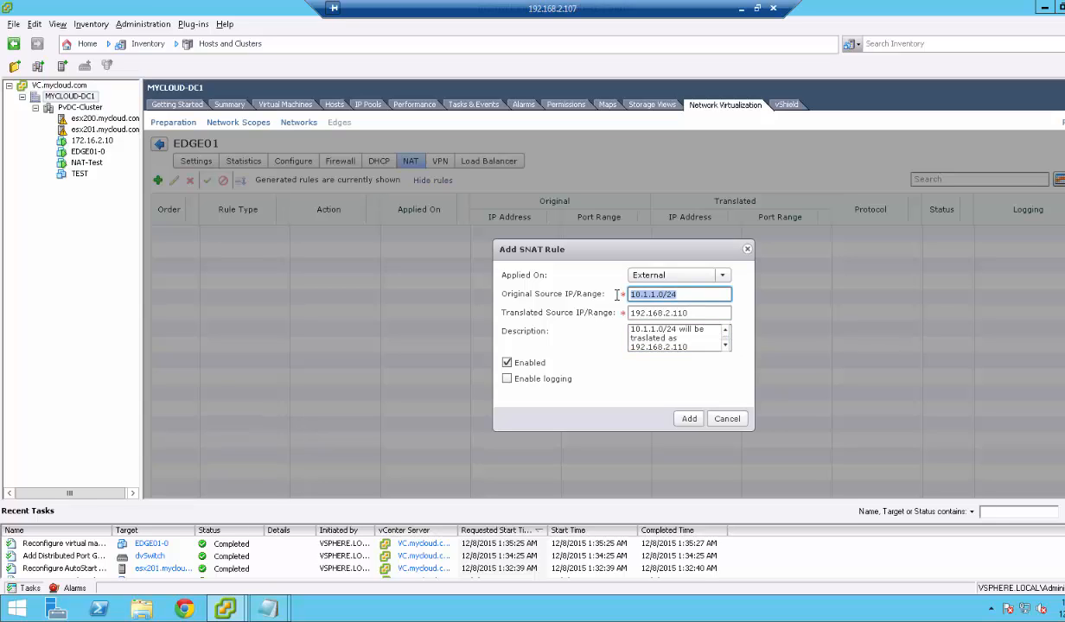
pyautogui.moveTo(694, 314); pyautogui.dragTo(605, 300)
# Add and publish the SNAT rule, then rerun ping 192.168.2.1 in the NAT-Test VM's command prompt.
pyautogui.click(689, 418)
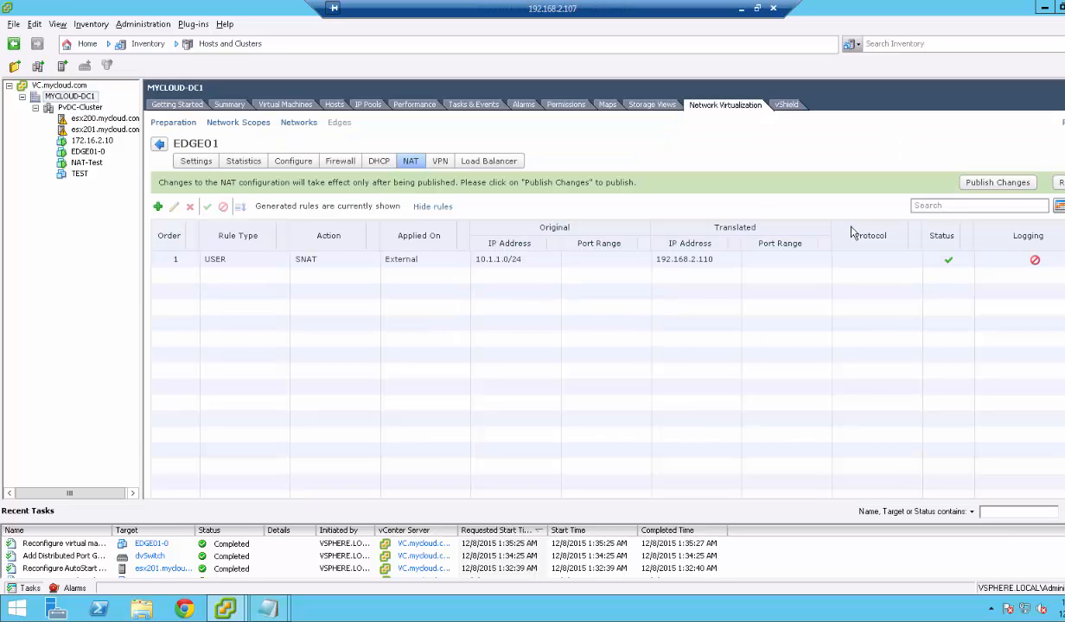
pyautogui.click(998, 182)
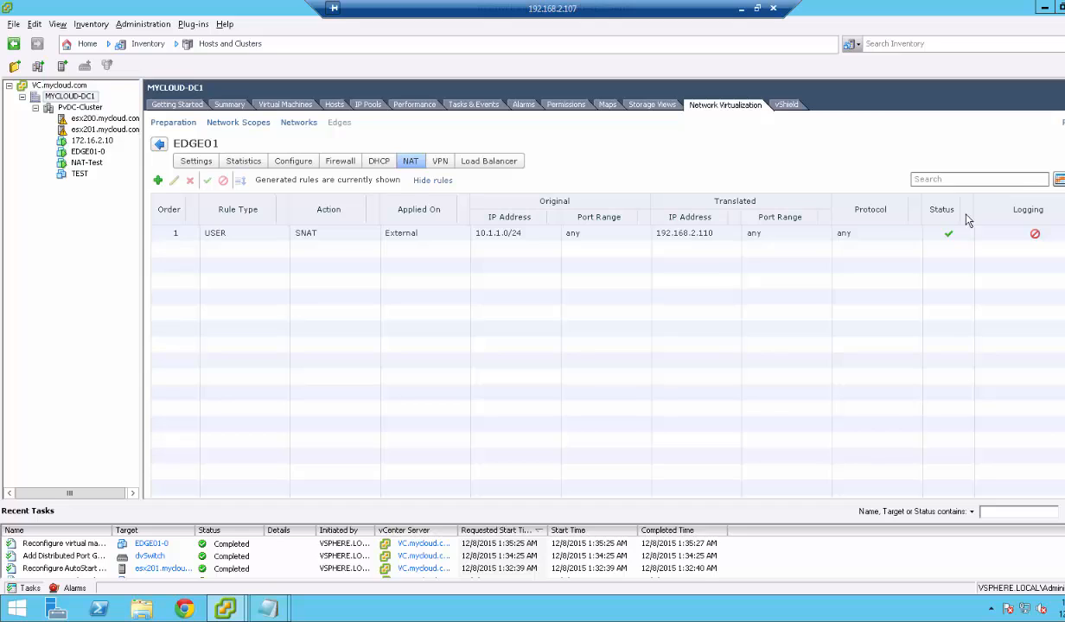
pyautogui.moveTo(225, 600)
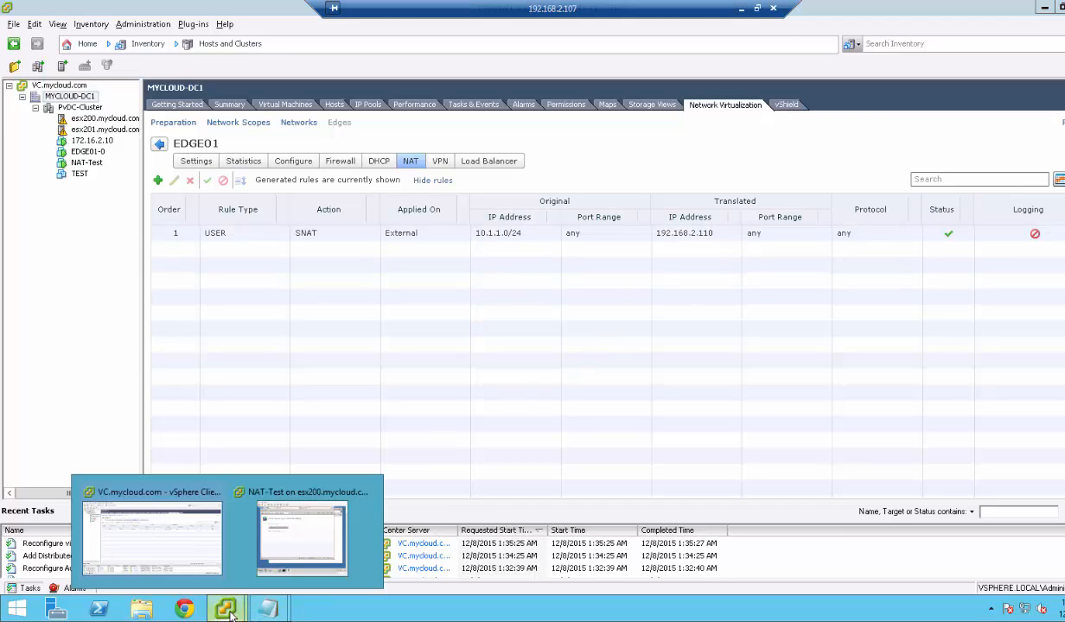
pyautogui.click(304, 535)
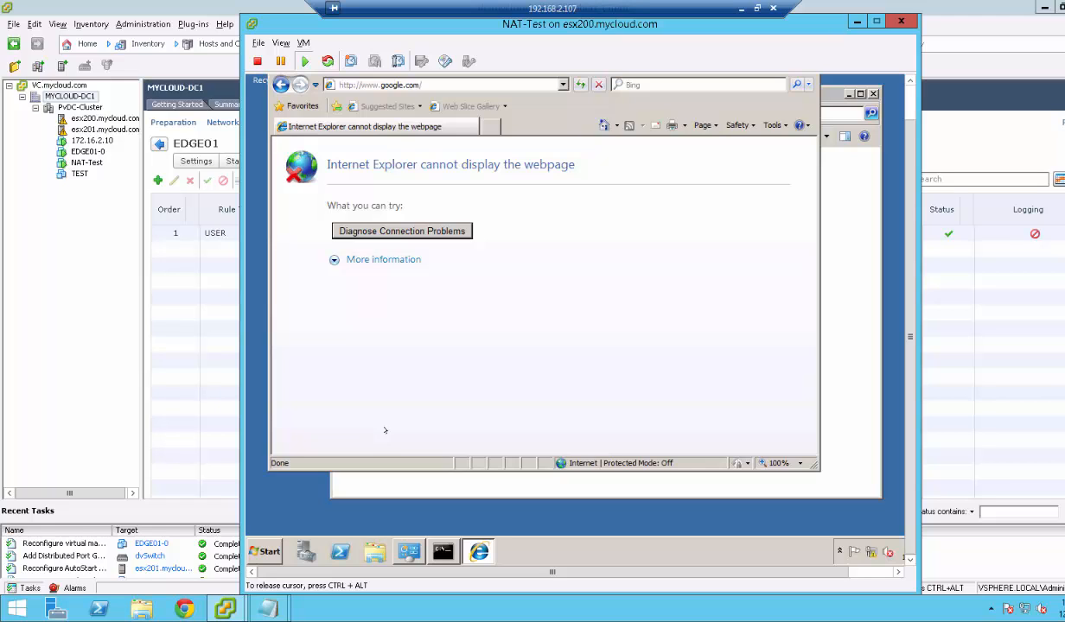
pyautogui.click(442, 551)
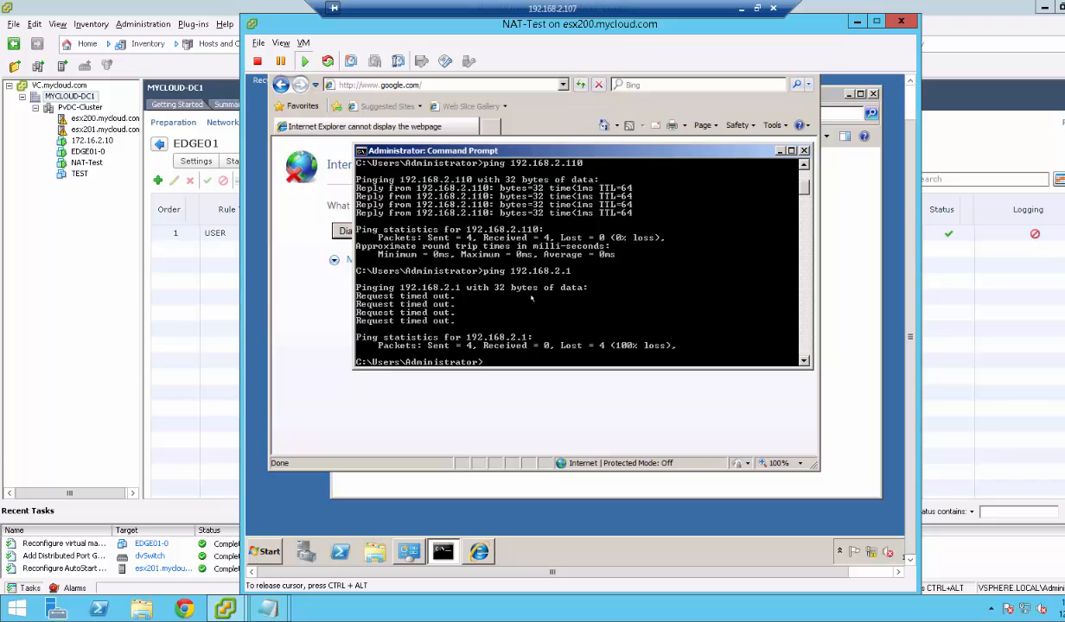
pyautogui.press('Up')
pyautogui.press('Return')
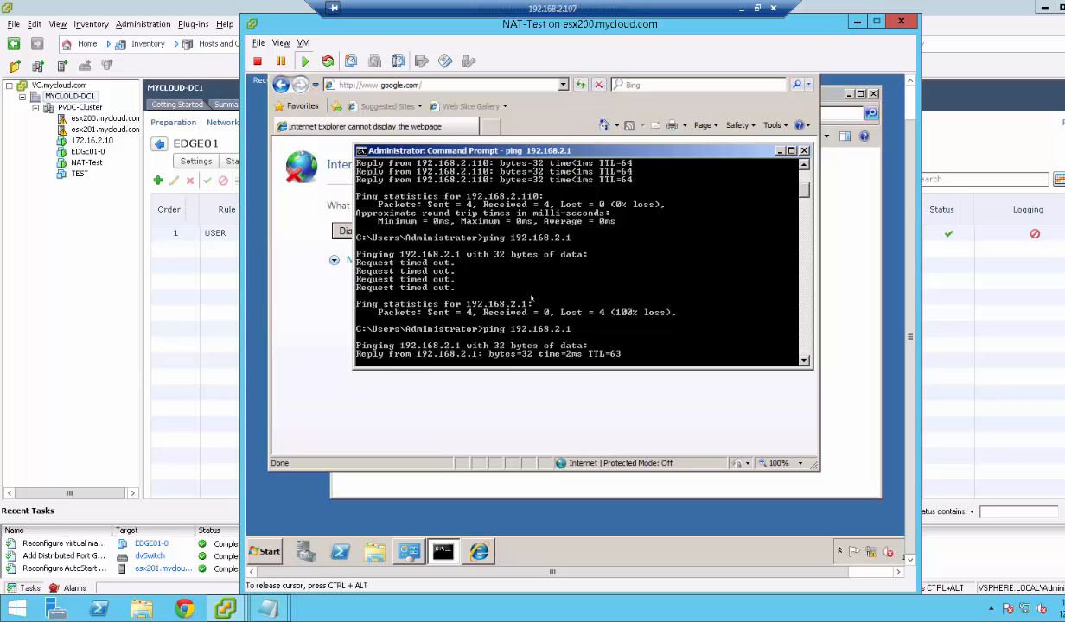
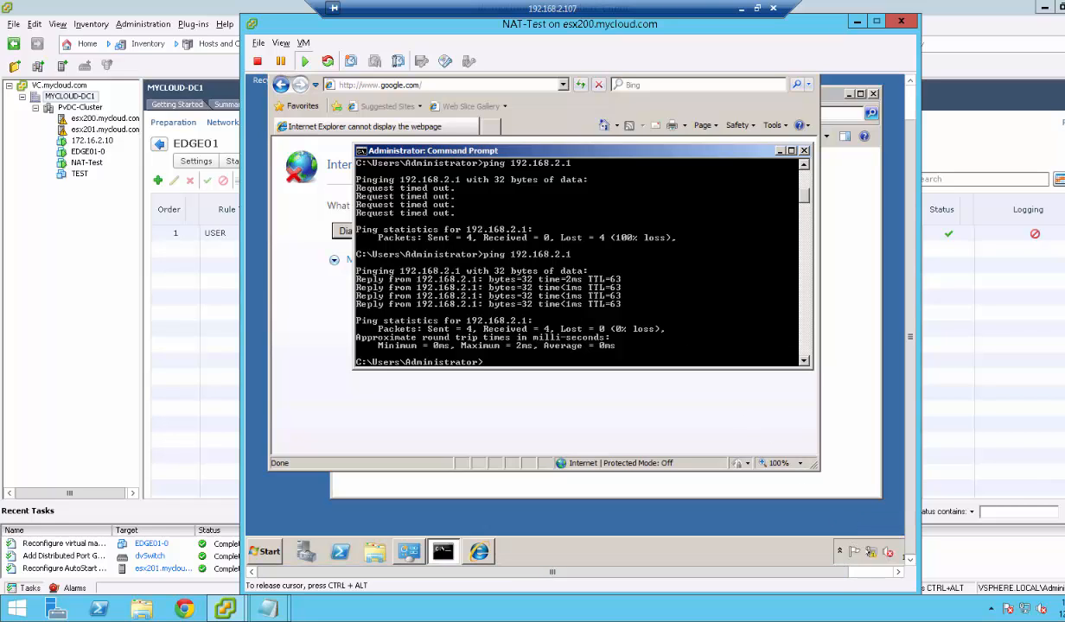
# Retry google.com three times in the VM's browser, then take the remote session out of full screen.
pyautogui.click(431, 82)
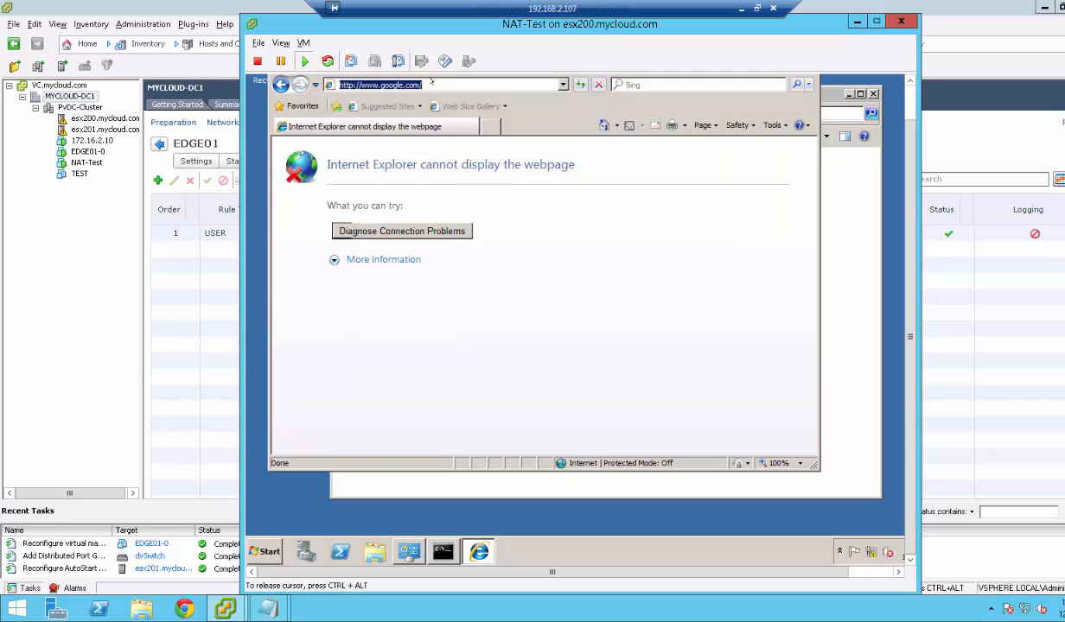
pyautogui.press('Return')
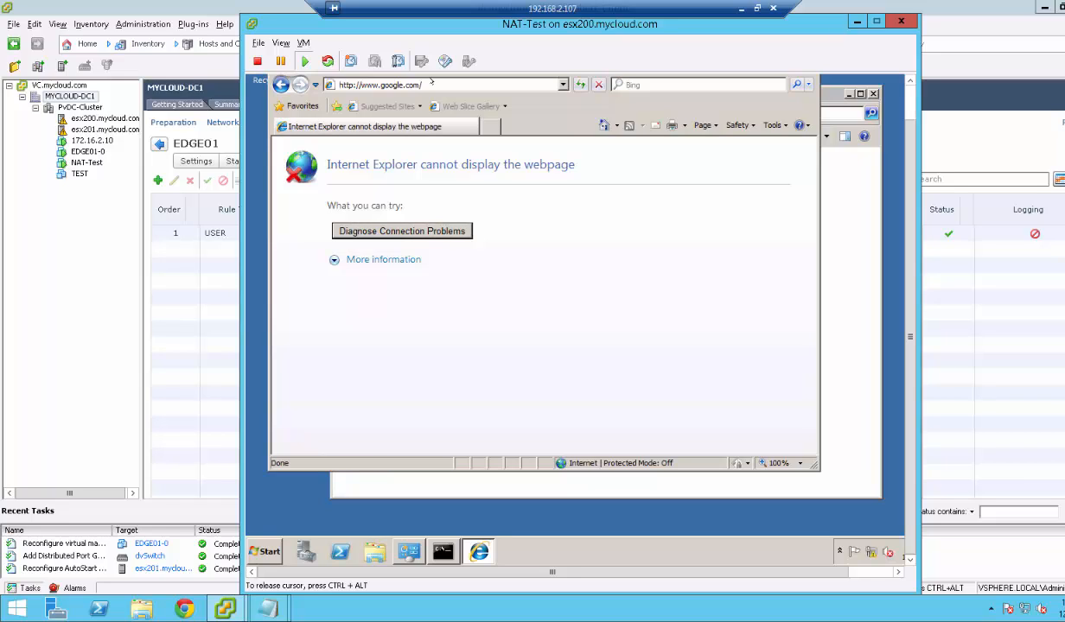
pyautogui.click(431, 81)
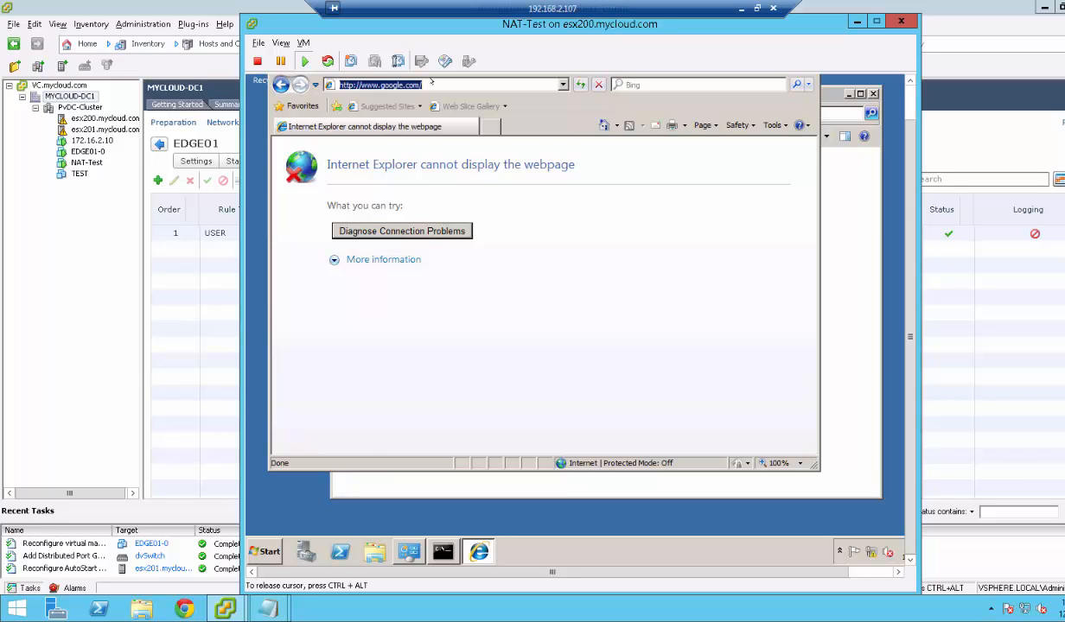
pyautogui.press('Return')
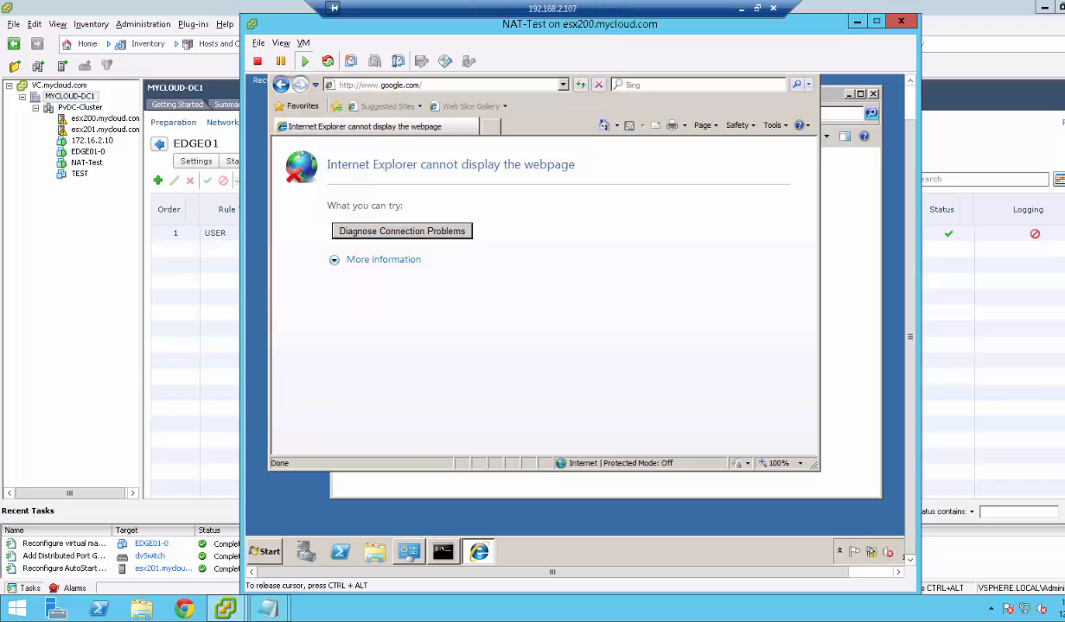
pyautogui.moveTo(871, 552)
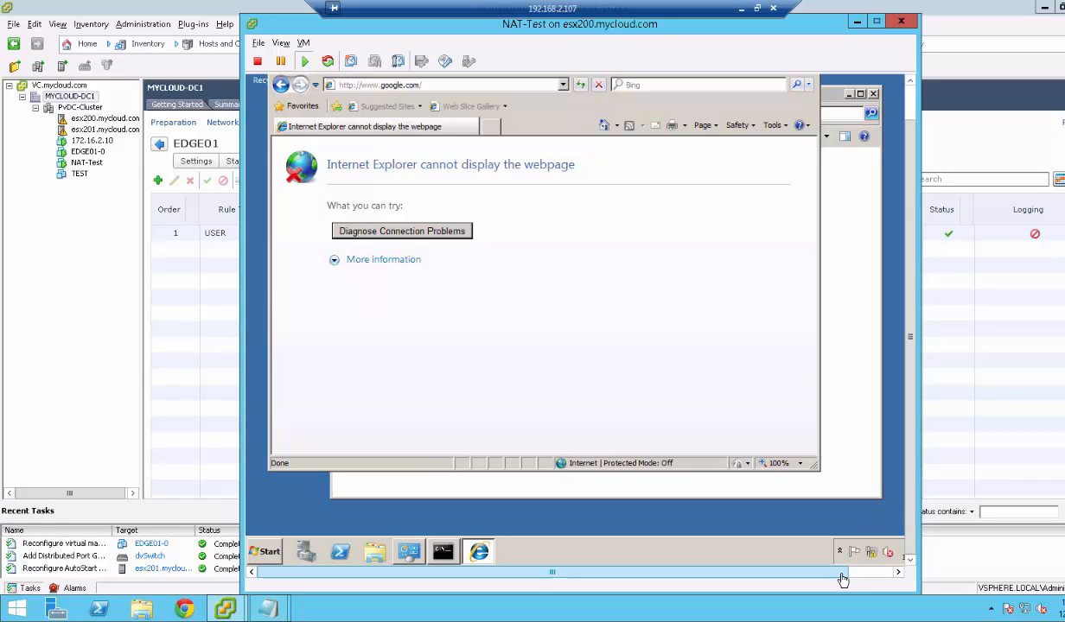
pyautogui.moveTo(840, 572); pyautogui.dragTo(791, 580)
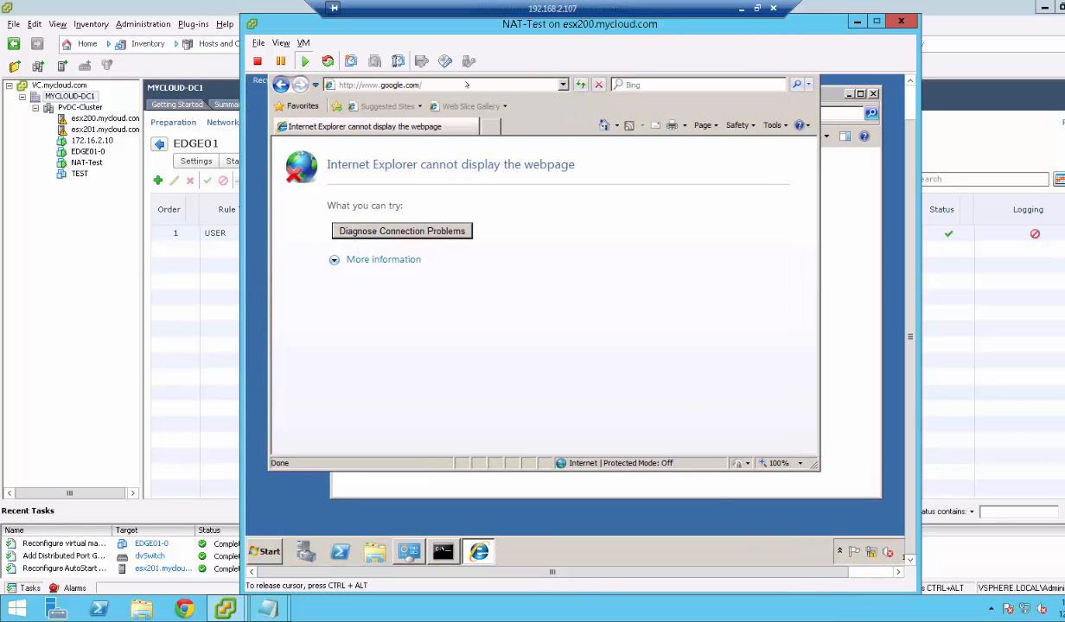
pyautogui.click(466, 85)
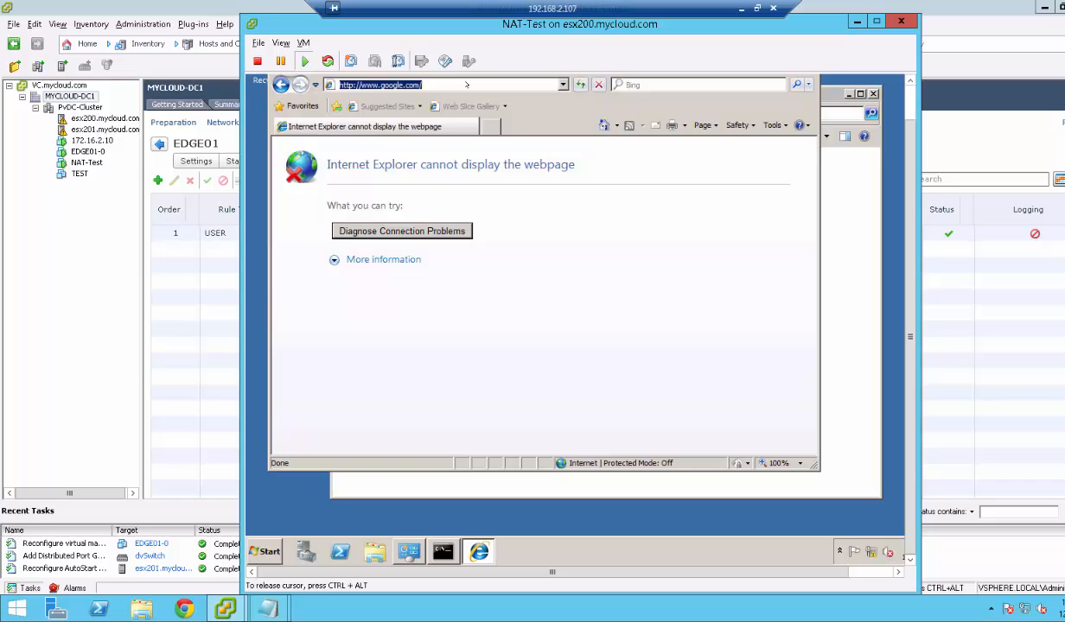
pyautogui.press('Return')
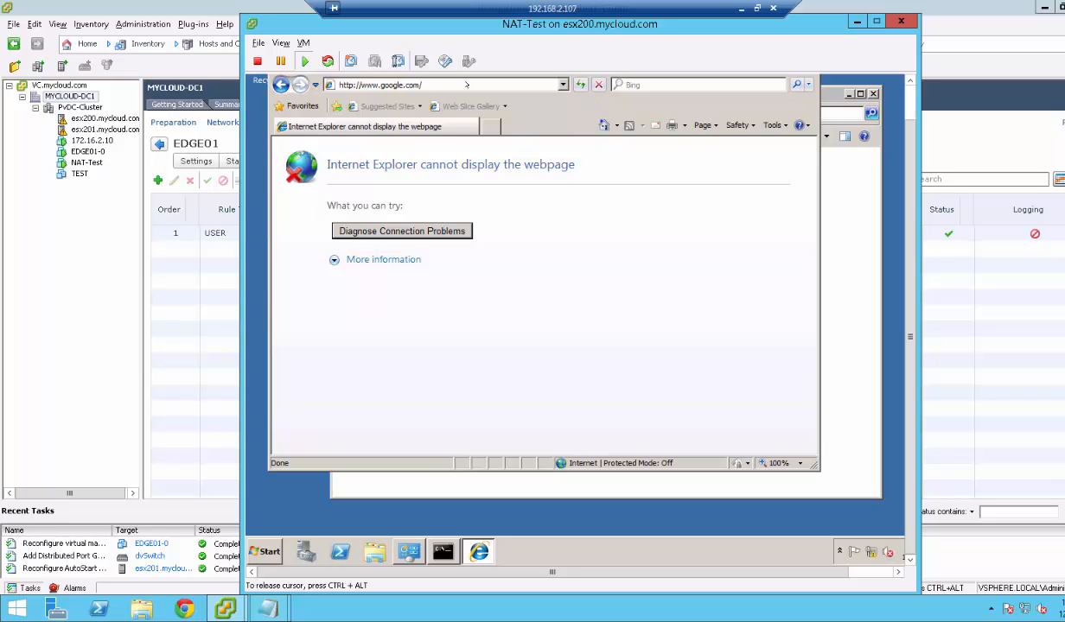
pyautogui.click(757, 9)
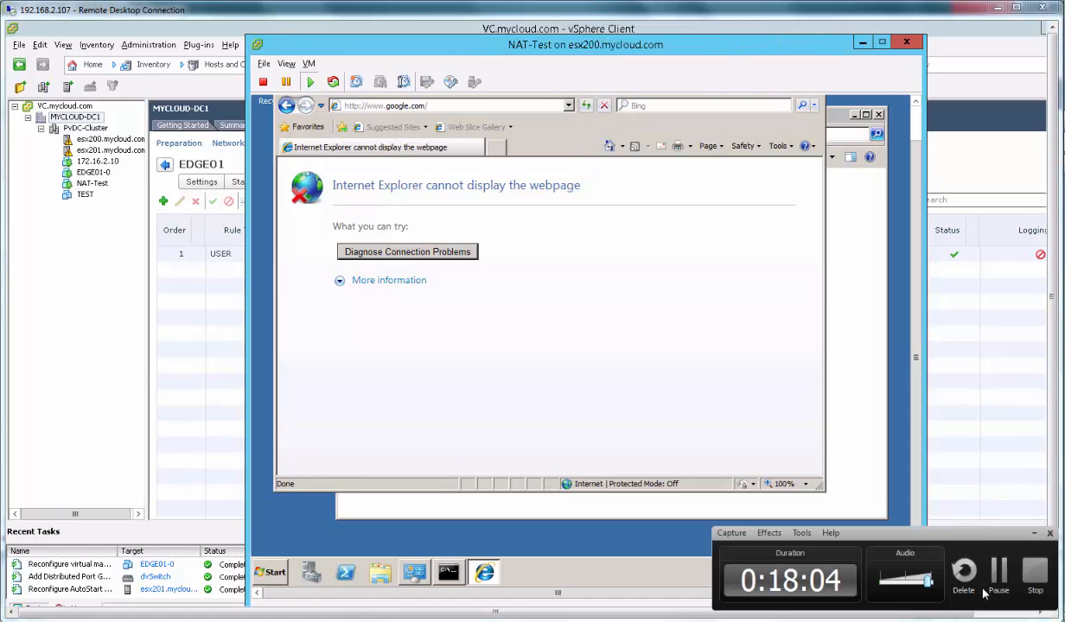
# Ping 8.8.8.8 from the VM's command prompt.
pyautogui.click(449, 572)
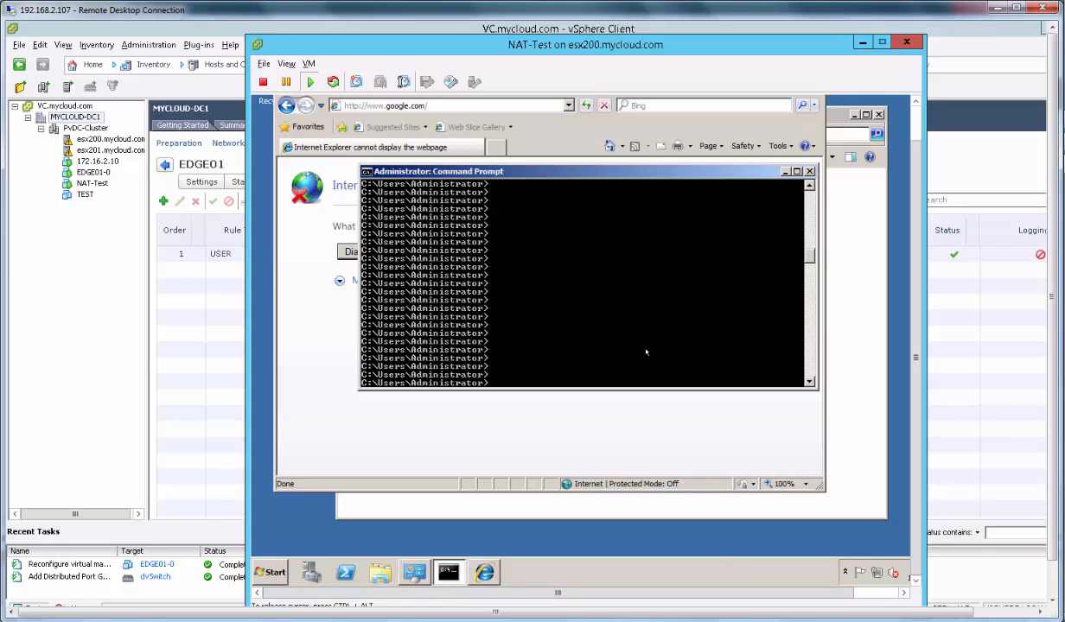
pyautogui.write('ping 8.8.8.8')
pyautogui.press('Return')
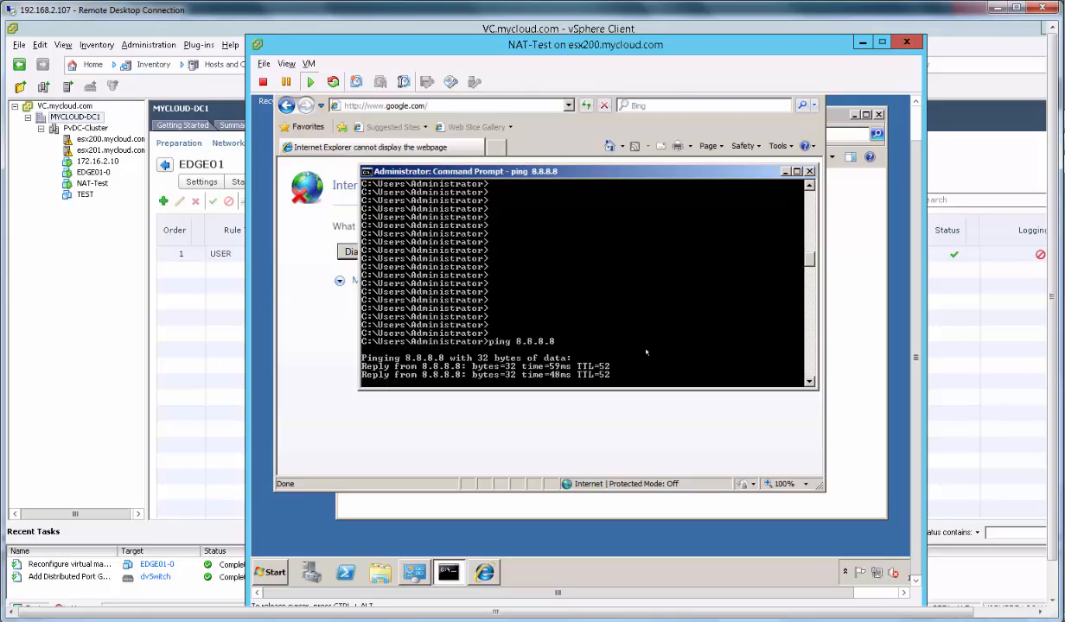
pyautogui.click(451, 106)
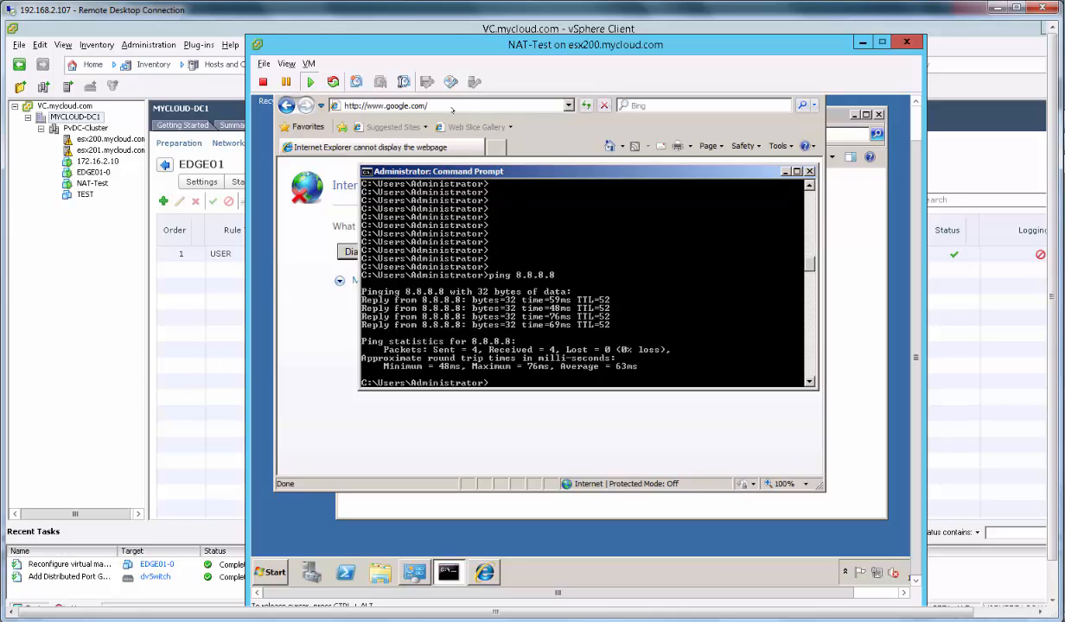
pyautogui.press('Return')
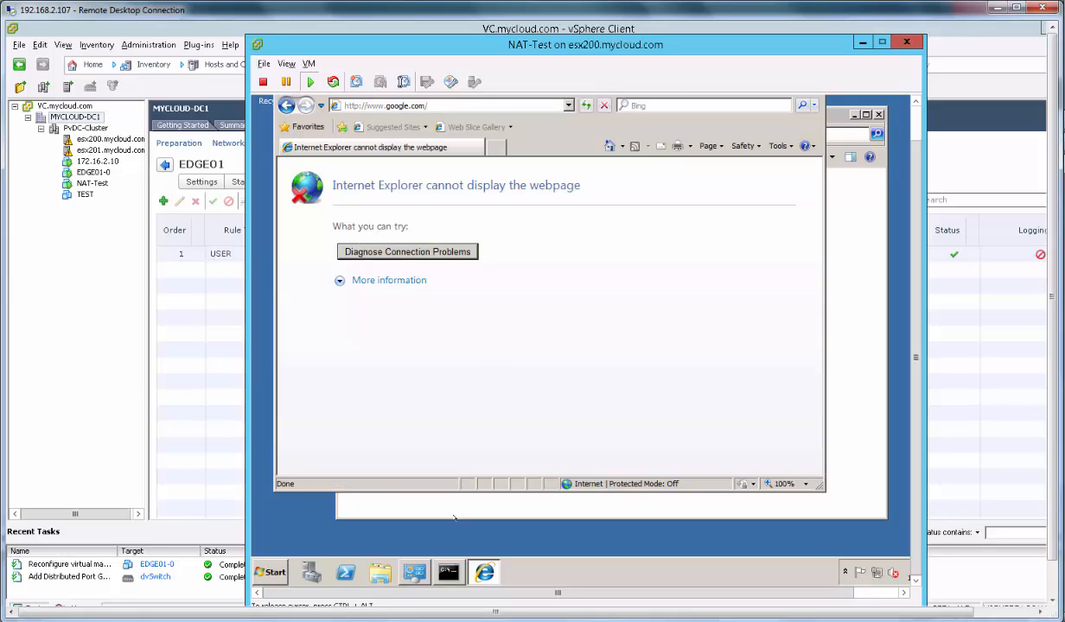
pyautogui.click(447, 572)
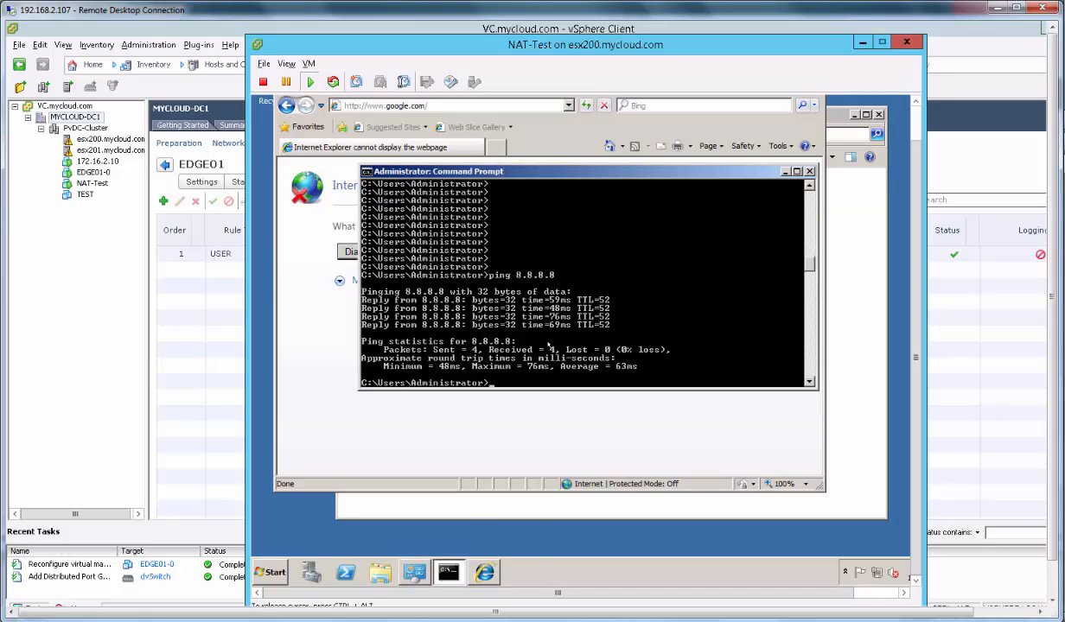
pyautogui.write('ping www.google.com')
pyautogui.press('Return')
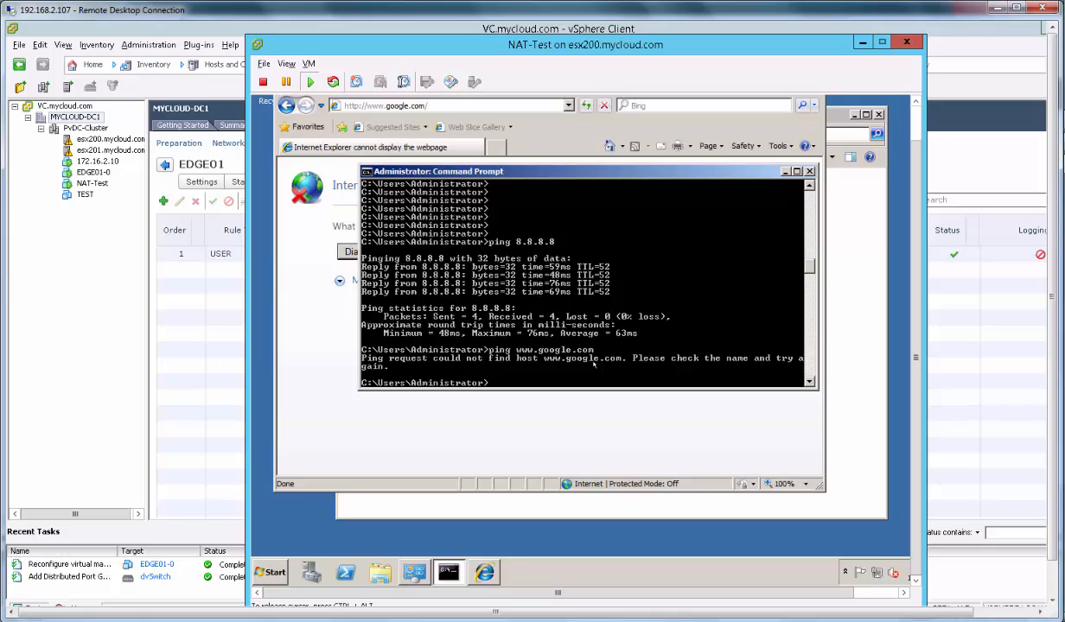
# Set Local Area Connection's IPv4 preferred DNS server to 8.8.8.8 using ncpa.cpl.
pyautogui.write('ncpa.cpl')
pyautogui.press('Return')
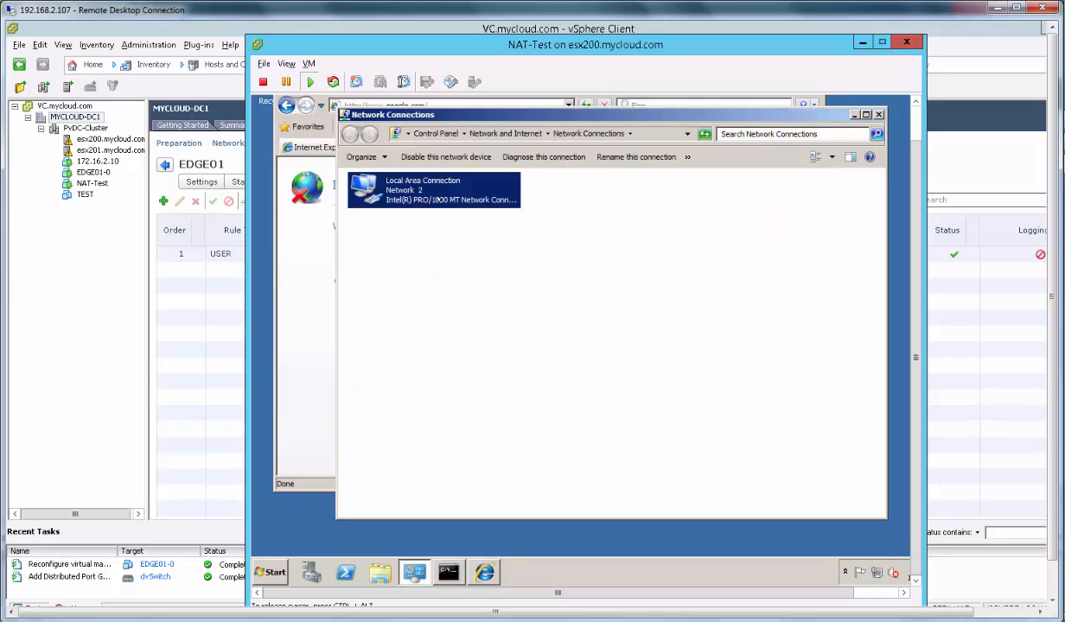
pyautogui.rightClick(441, 200)
pyautogui.click(478, 311)
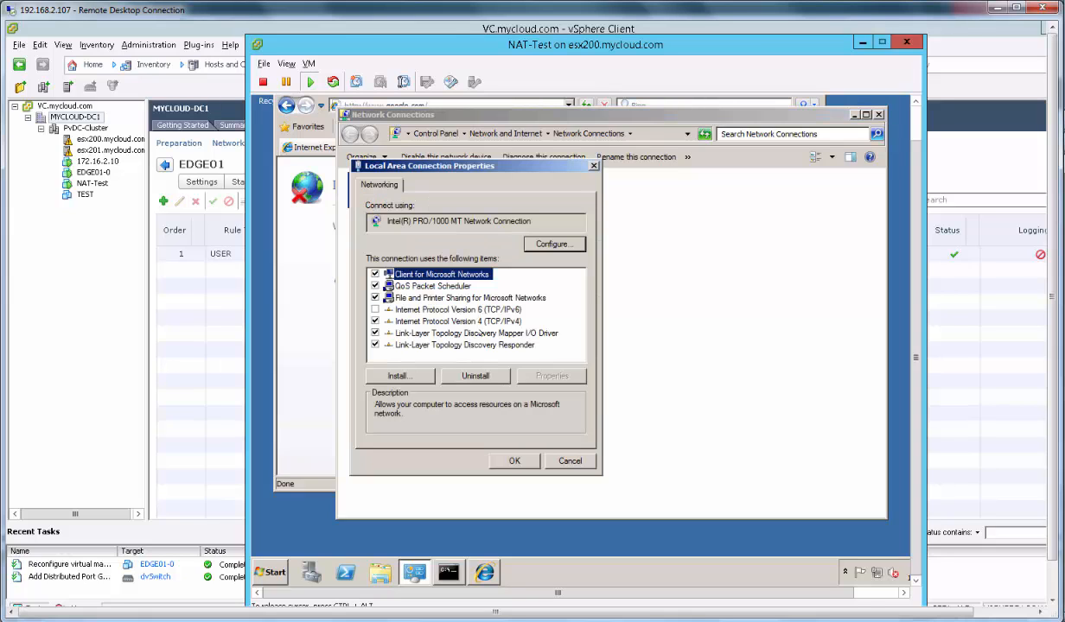
pyautogui.click(462, 309)
pyautogui.click(540, 357)
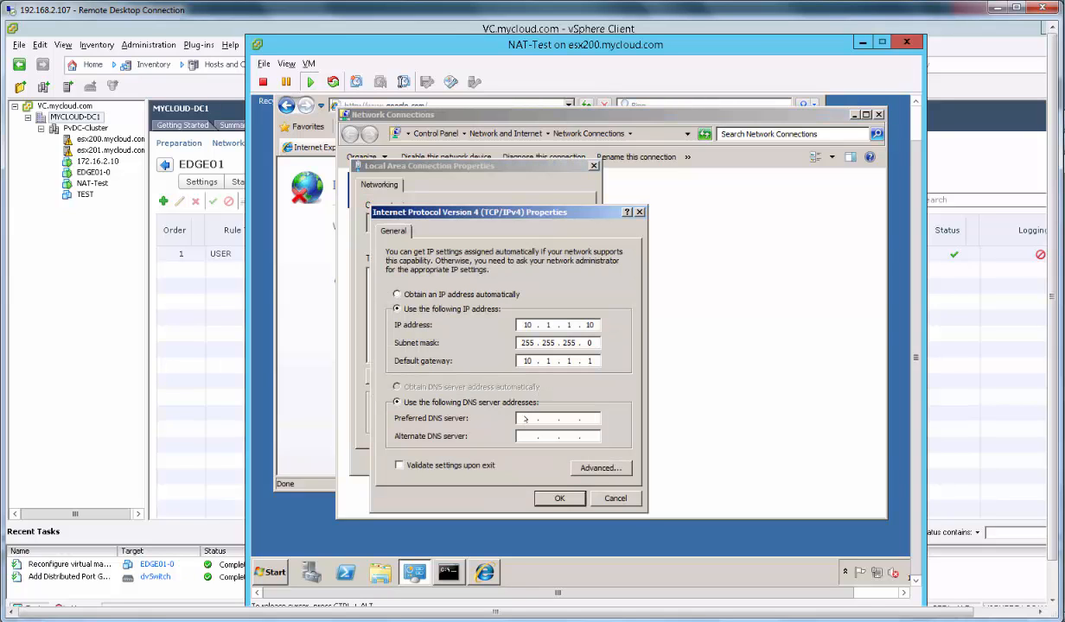
pyautogui.click(525, 418)
pyautogui.write('8.8.8.8')
pyautogui.click(561, 498)
pyautogui.click(493, 459)
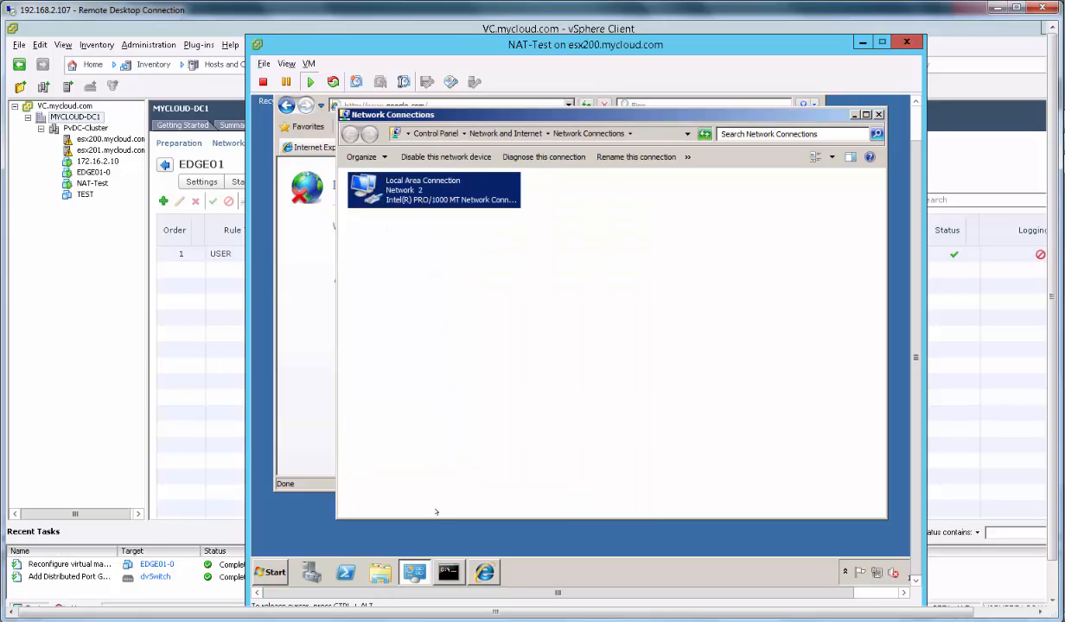
pyautogui.click(467, 105)
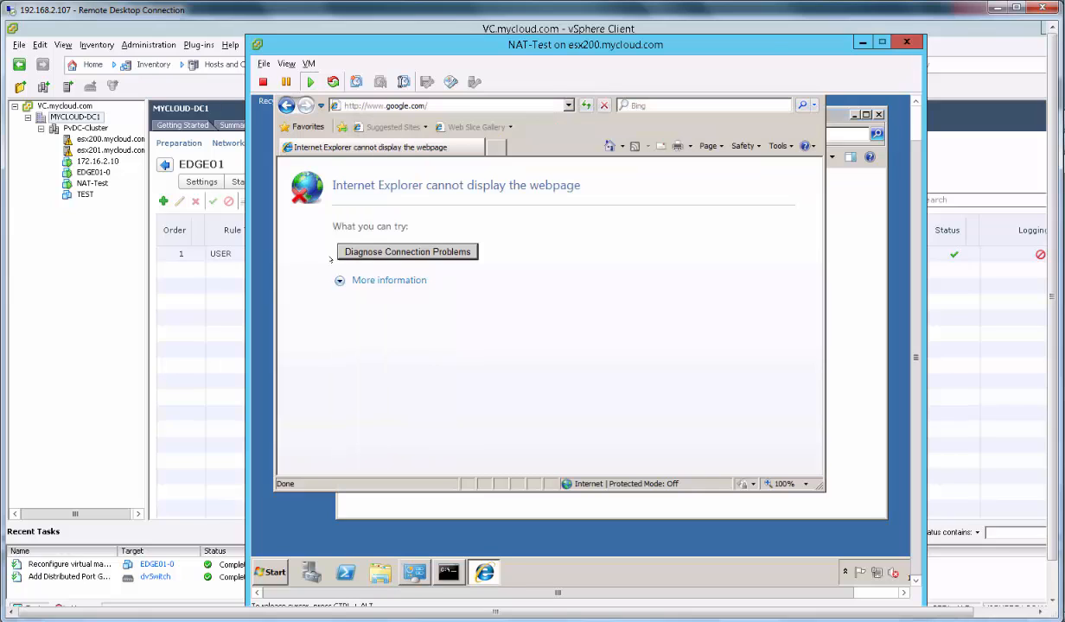
pyautogui.click(467, 105)
# Reload google.com with the new DNS, then load the Yahoo site.
pyautogui.press('Return')
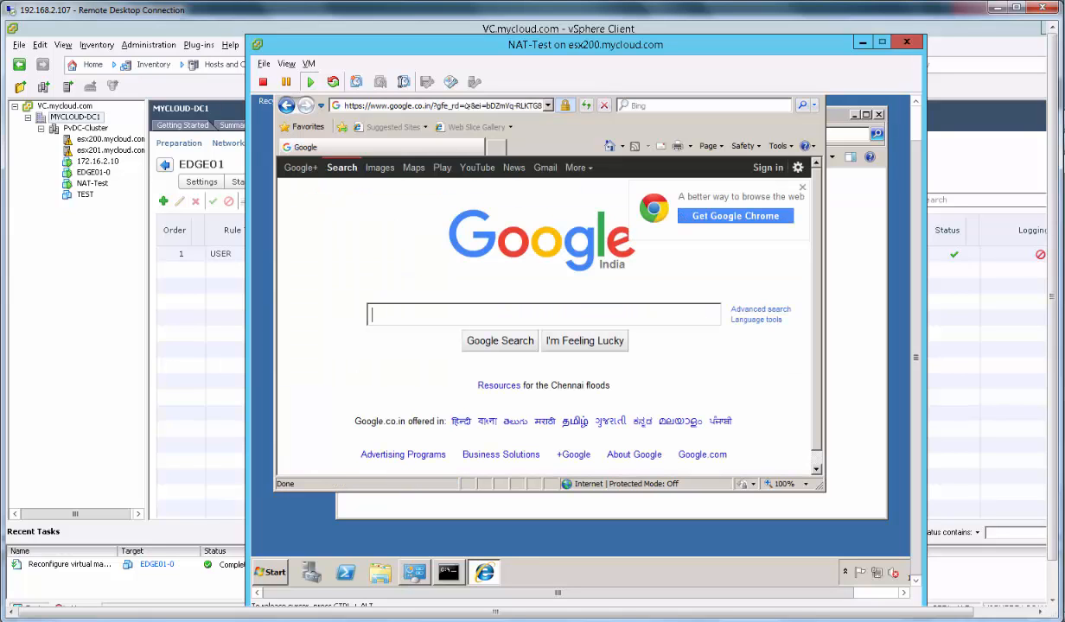
pyautogui.click(467, 106)
pyautogui.write('yahoo')
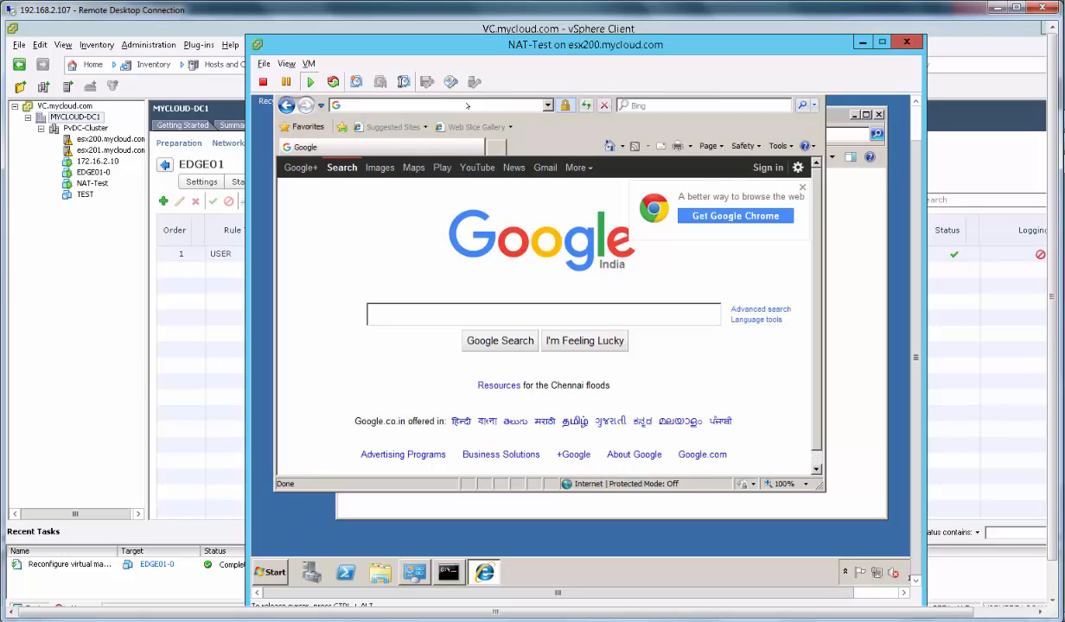
pyautogui.hotkey('ctrl', 'Return')
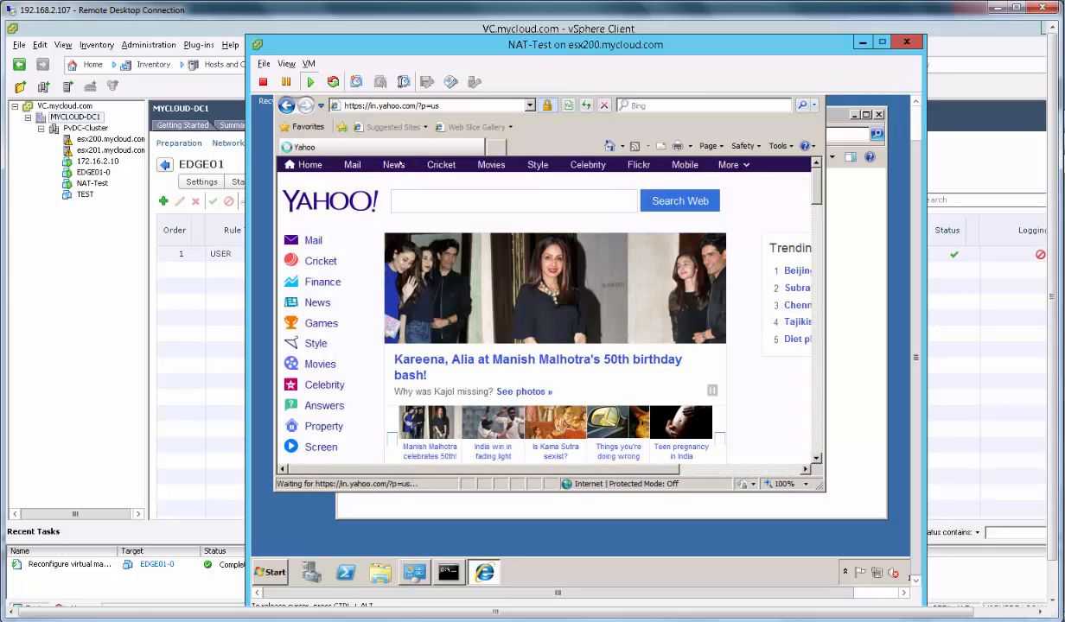
# Load Google again and return the remote desktop session to full screen.
pyautogui.moveTo(914, 174); pyautogui.dragTo(916, 139)
pyautogui.click(458, 141)
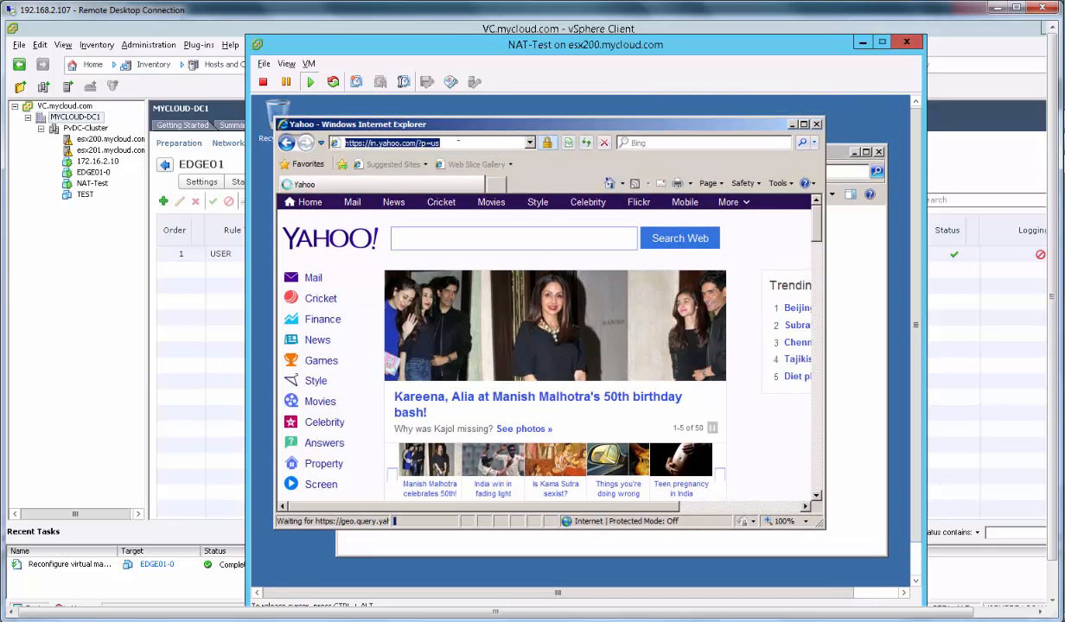
pyautogui.write('google')
pyautogui.press('Return')
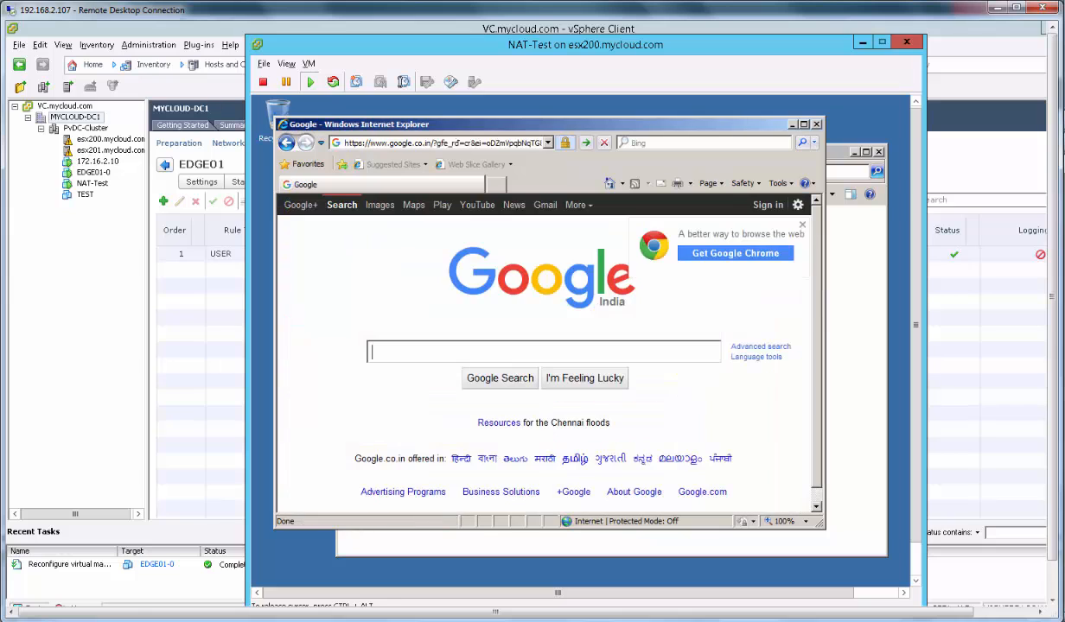
pyautogui.click(1017, 8)
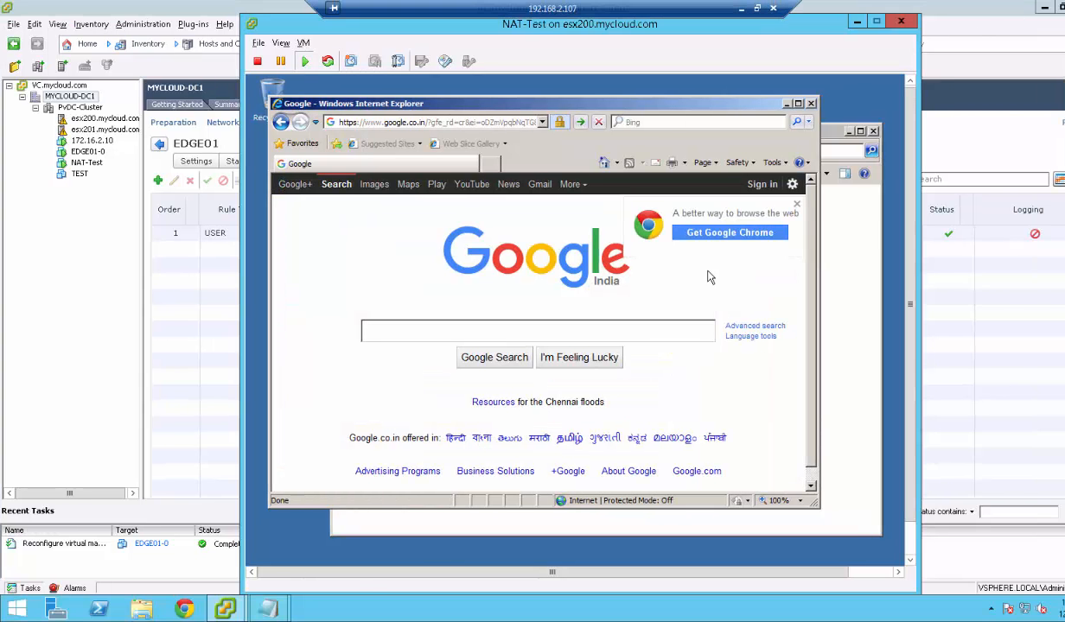
# Select the SNAT line in the Notepad NAT notes, then minimise Notepad.
pyautogui.moveTo(265, 596)
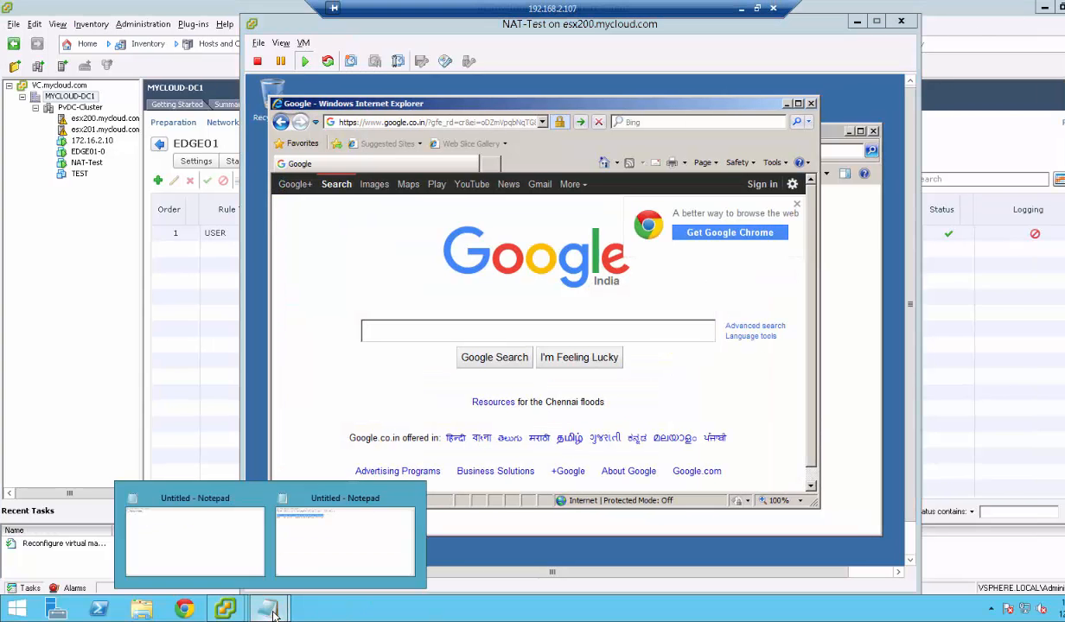
pyautogui.click(331, 547)
pyautogui.click(277, 263)
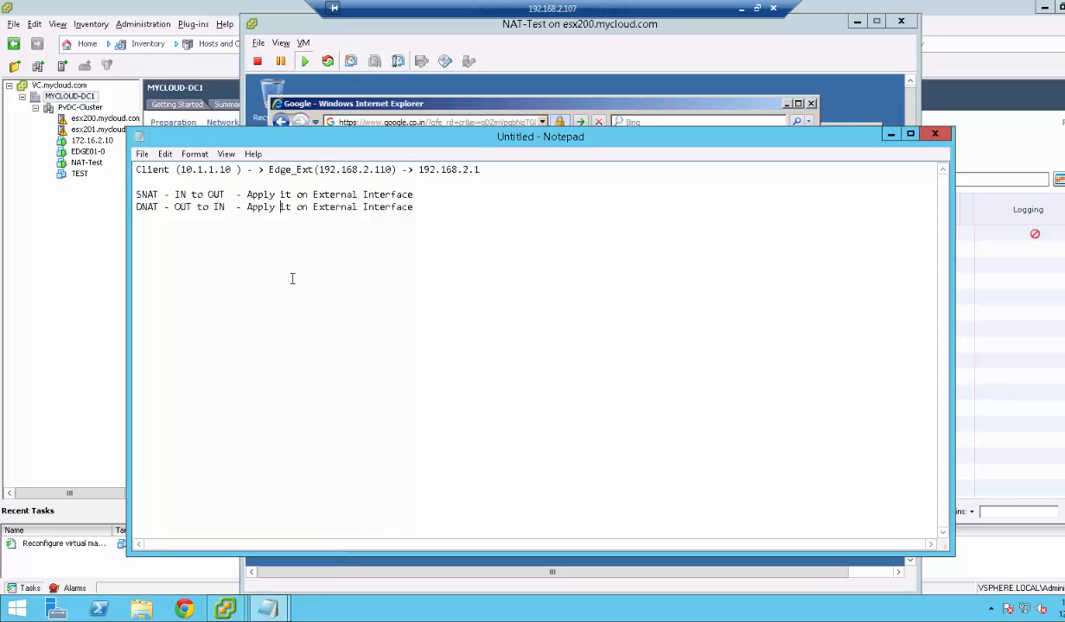
pyautogui.moveTo(135, 190); pyautogui.dragTo(225, 200)
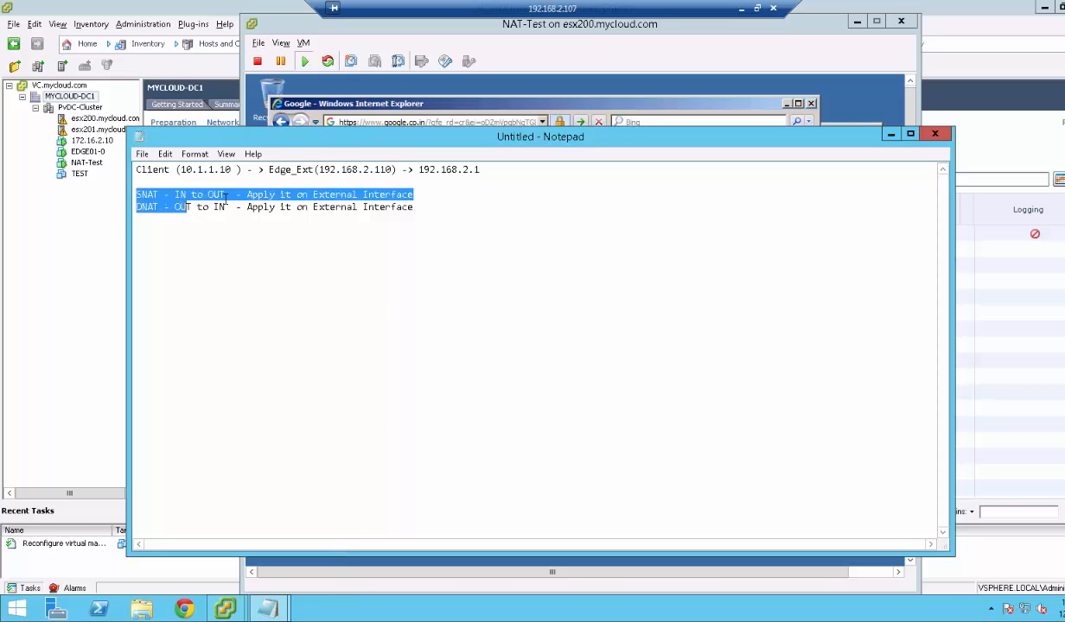
pyautogui.click(248, 179)
pyautogui.moveTo(251, 192); pyautogui.dragTo(415, 195)
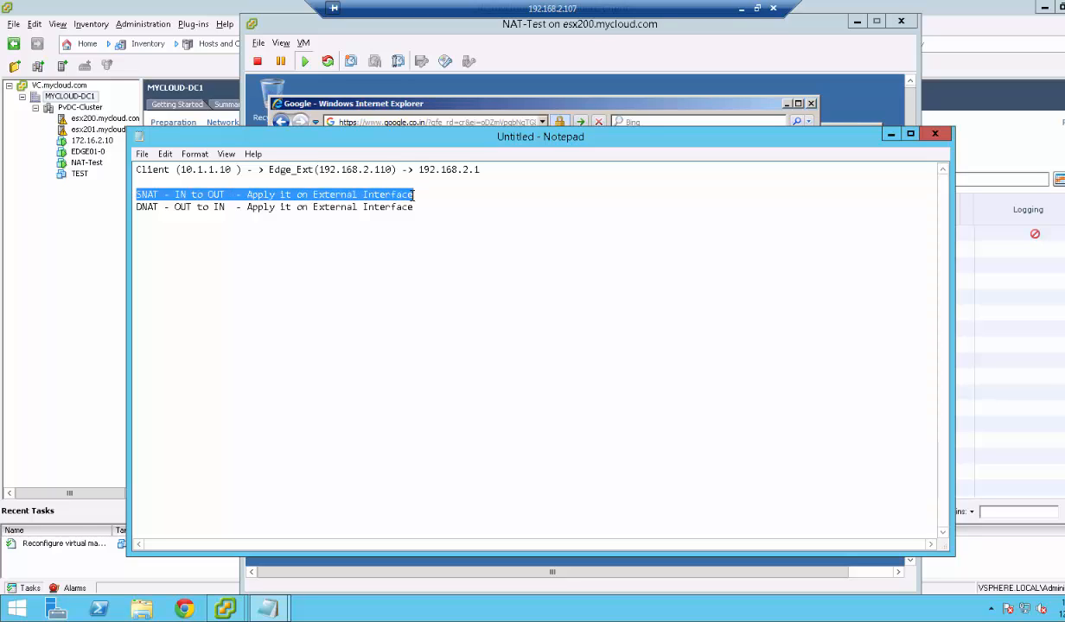
pyautogui.click(889, 135)
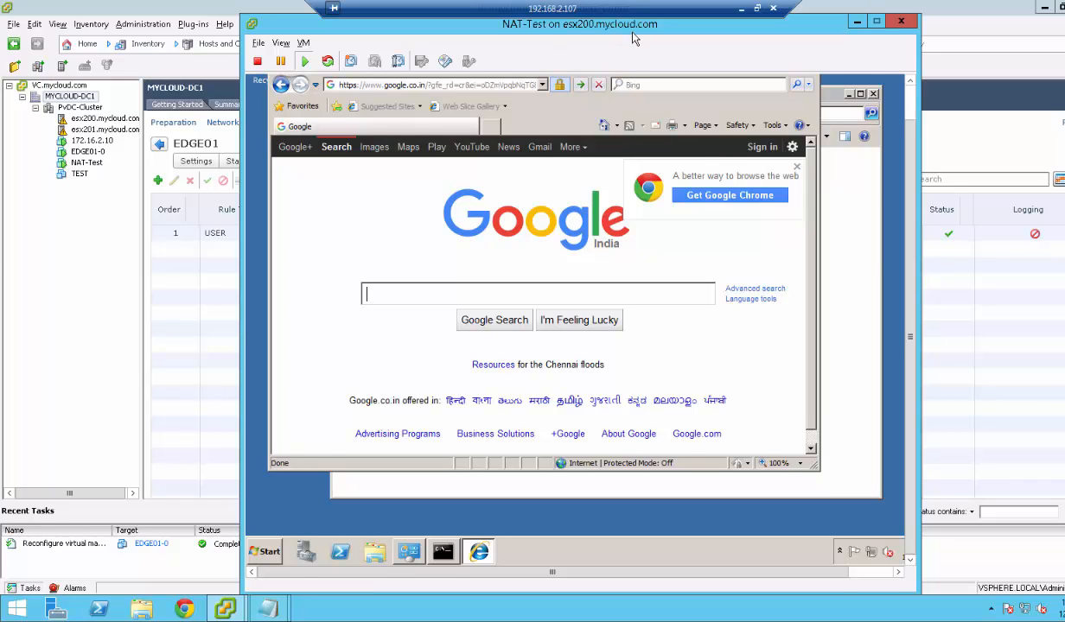
# Allow Remote Desktop connections from any version on the VM via sysdm.cpl.
pyautogui.moveTo(632, 33); pyautogui.dragTo(632, 39)
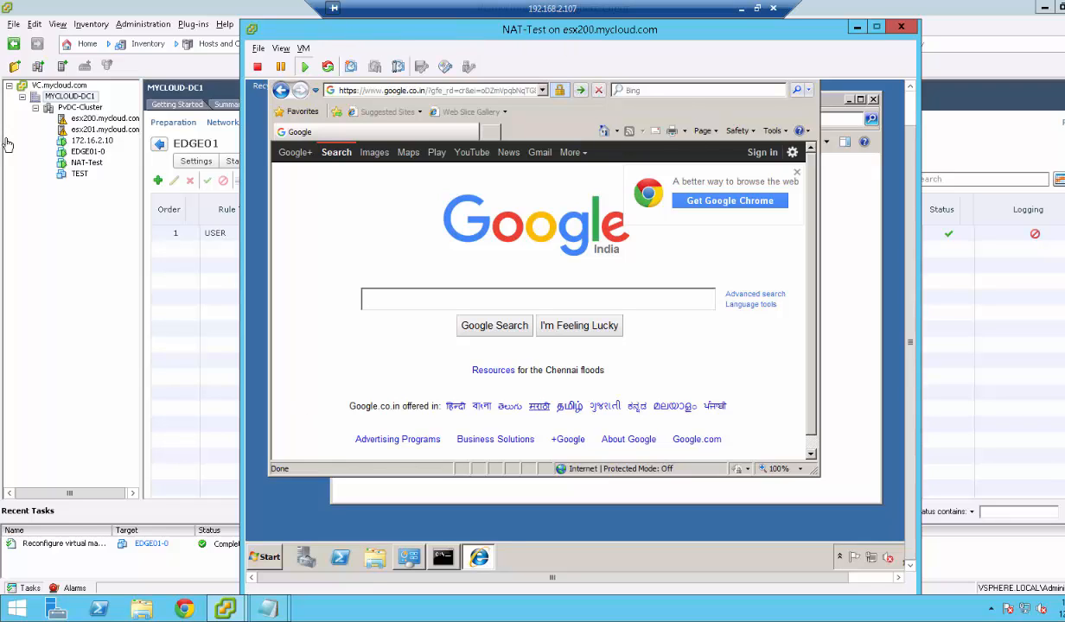
pyautogui.click(700, 293)
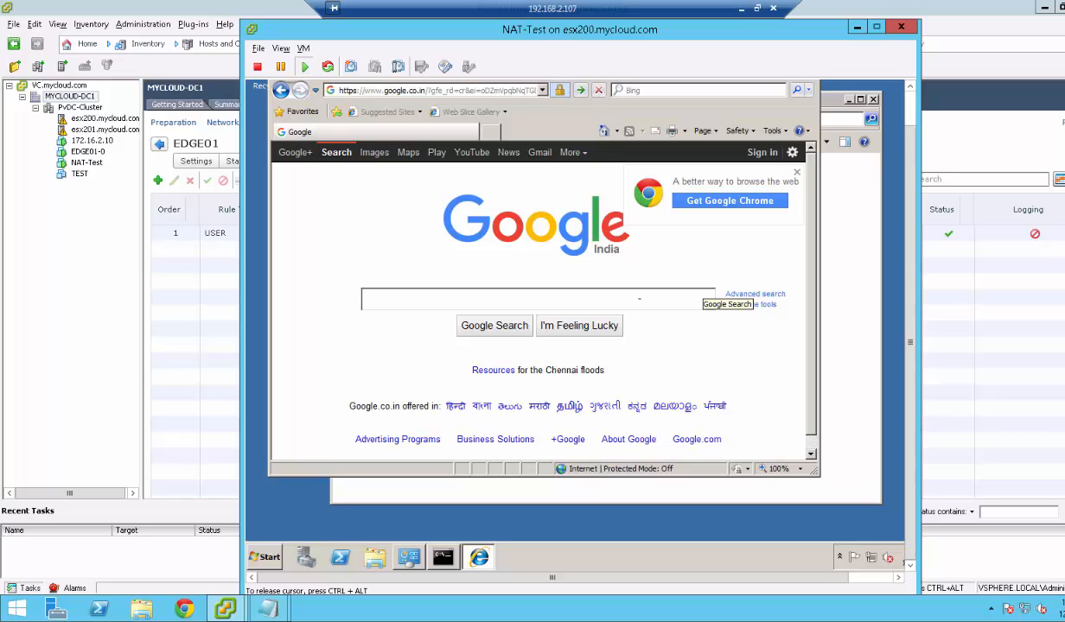
pyautogui.click(443, 557)
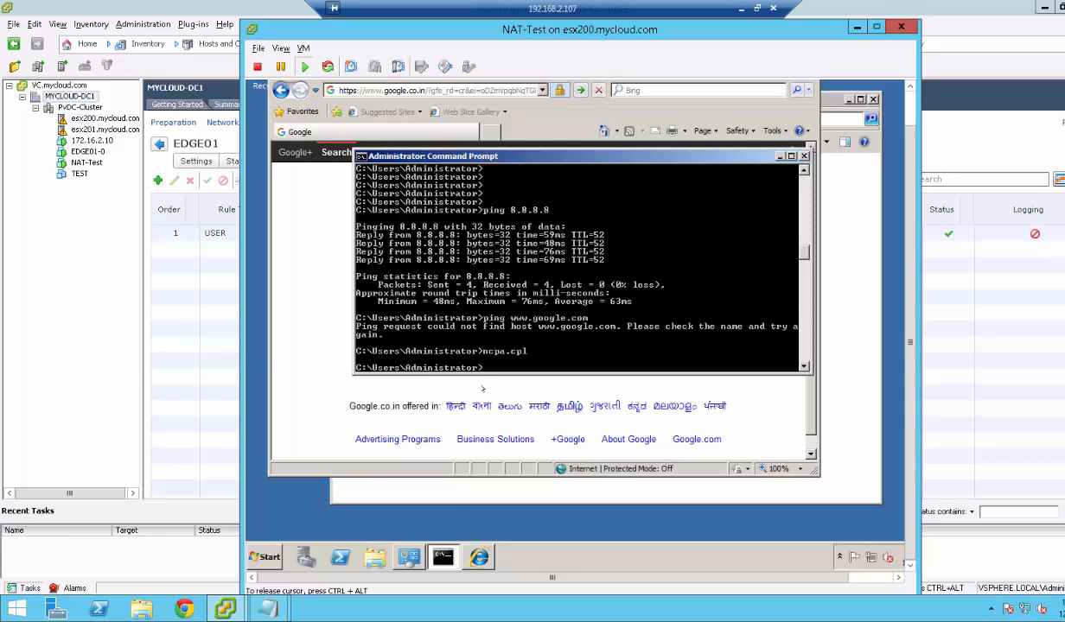
pyautogui.write('sysdm.cpl')
pyautogui.press('Return')
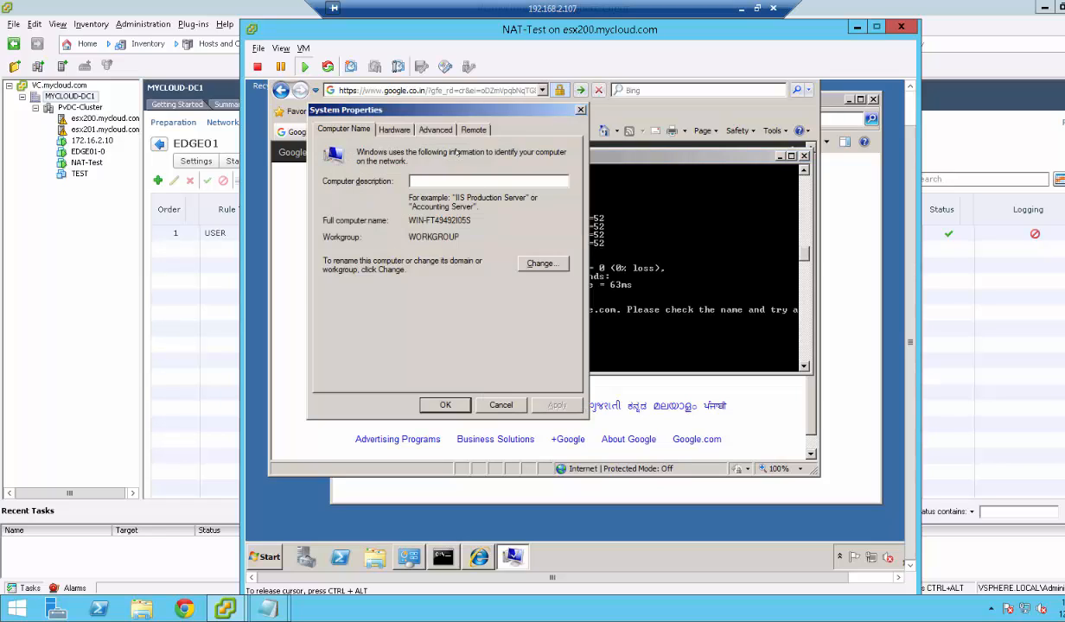
pyautogui.click(473, 129)
pyautogui.click(373, 318)
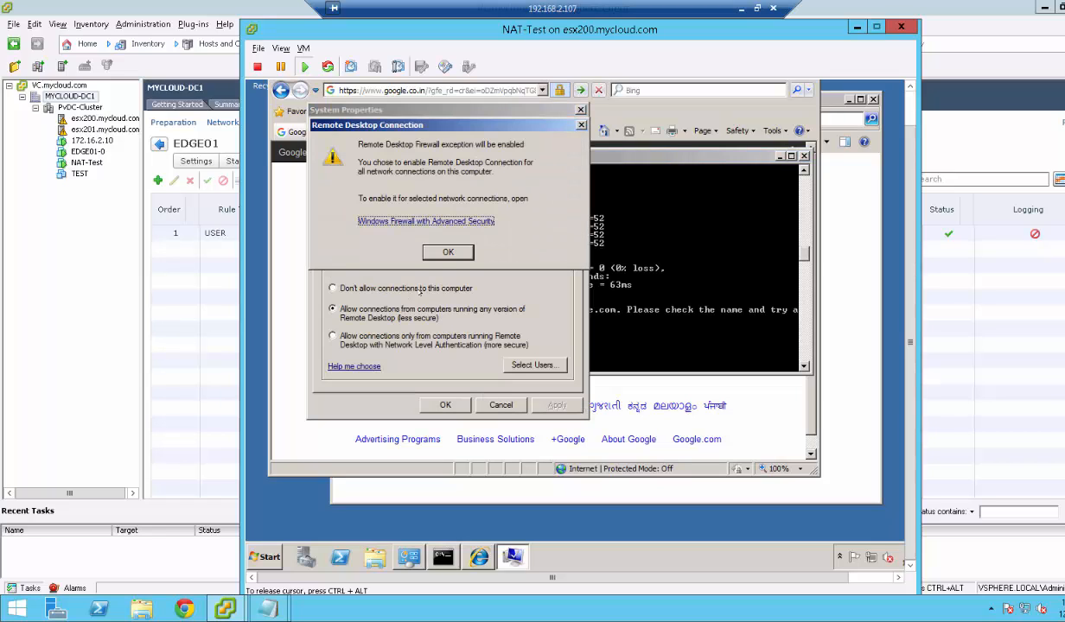
pyautogui.click(427, 250)
pyautogui.click(545, 404)
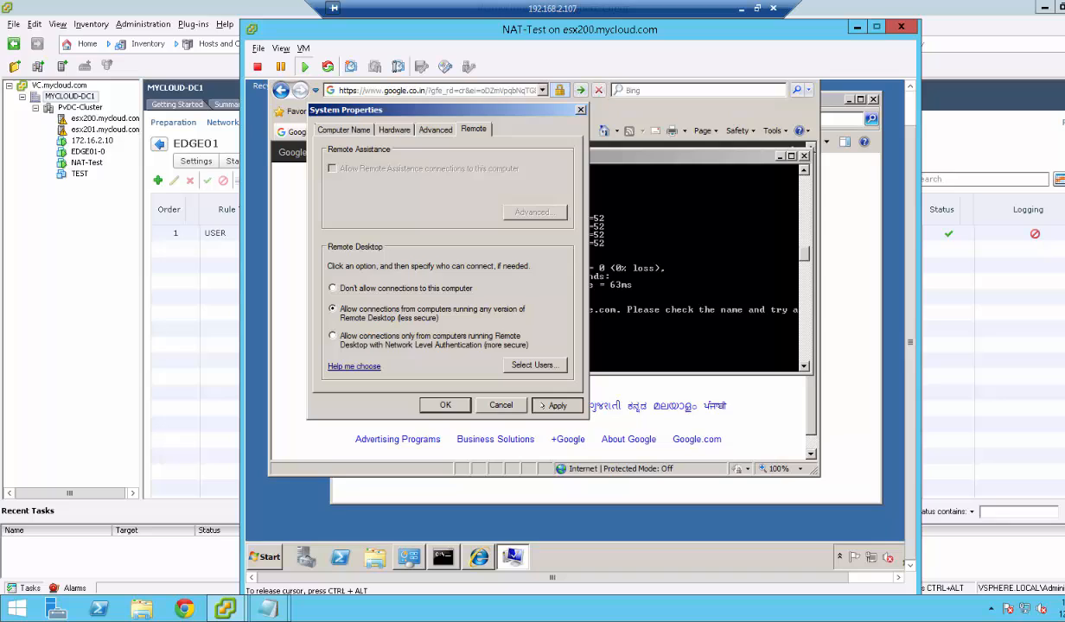
pyautogui.click(439, 406)
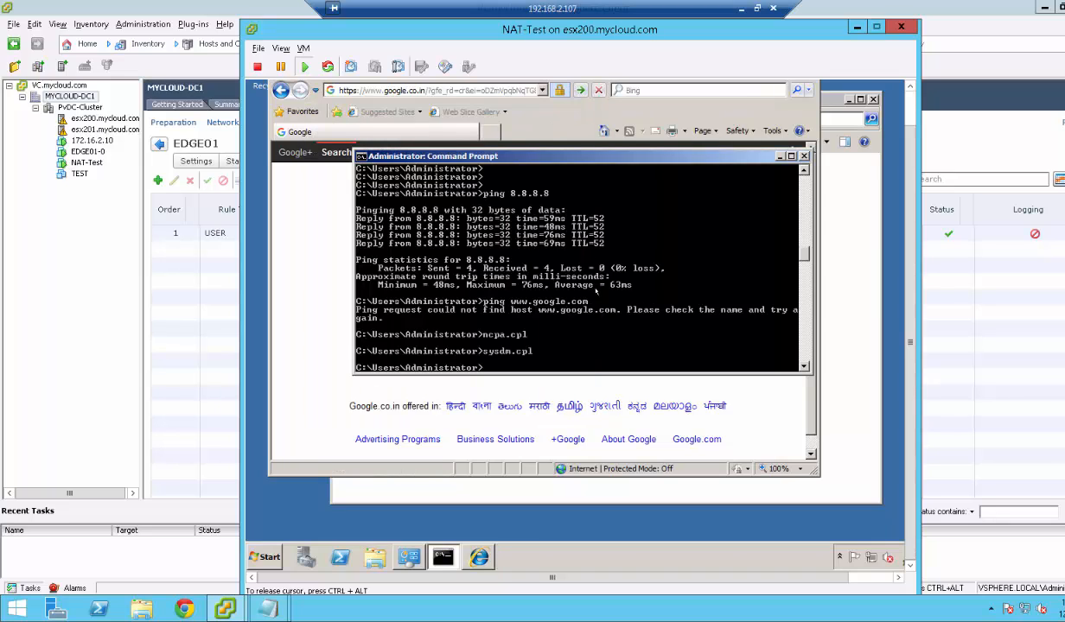
# Run ipconfig to confirm the VM's address 10.1.1.10 with gateway 10.1.1.1.
pyautogui.write('ipconfig')
pyautogui.press('Return')
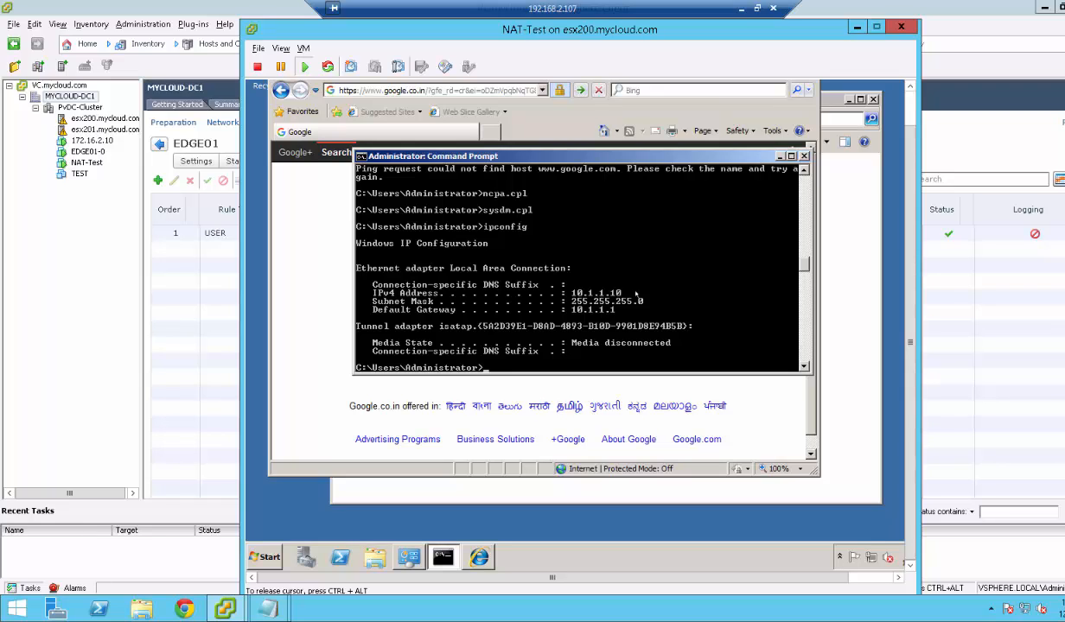
pyautogui.press('super+r')
pyautogui.write('cmd')
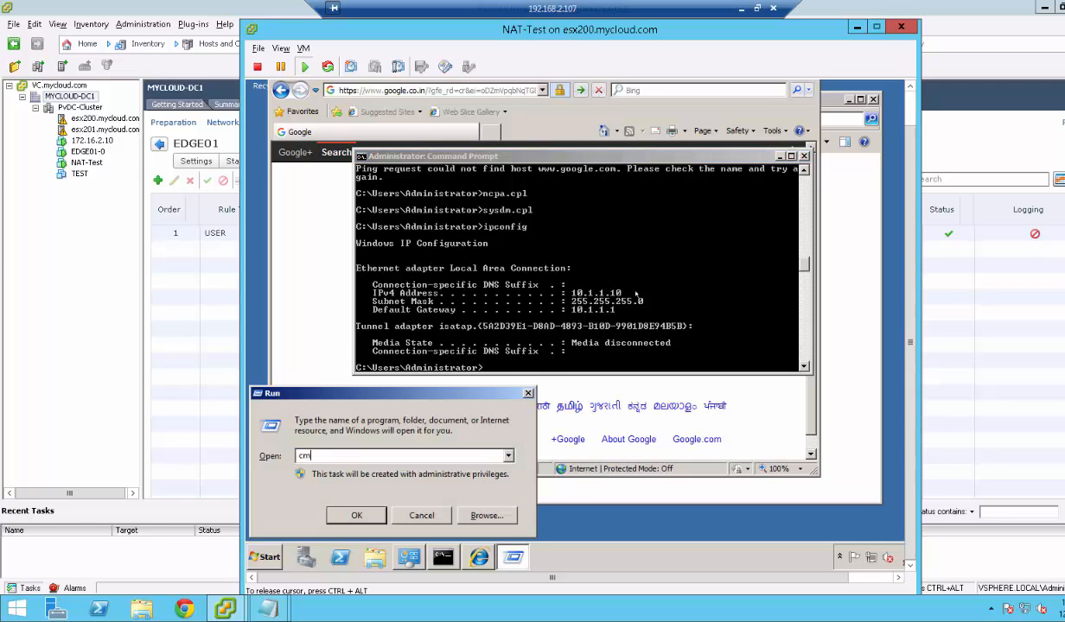
pyautogui.press('Return')
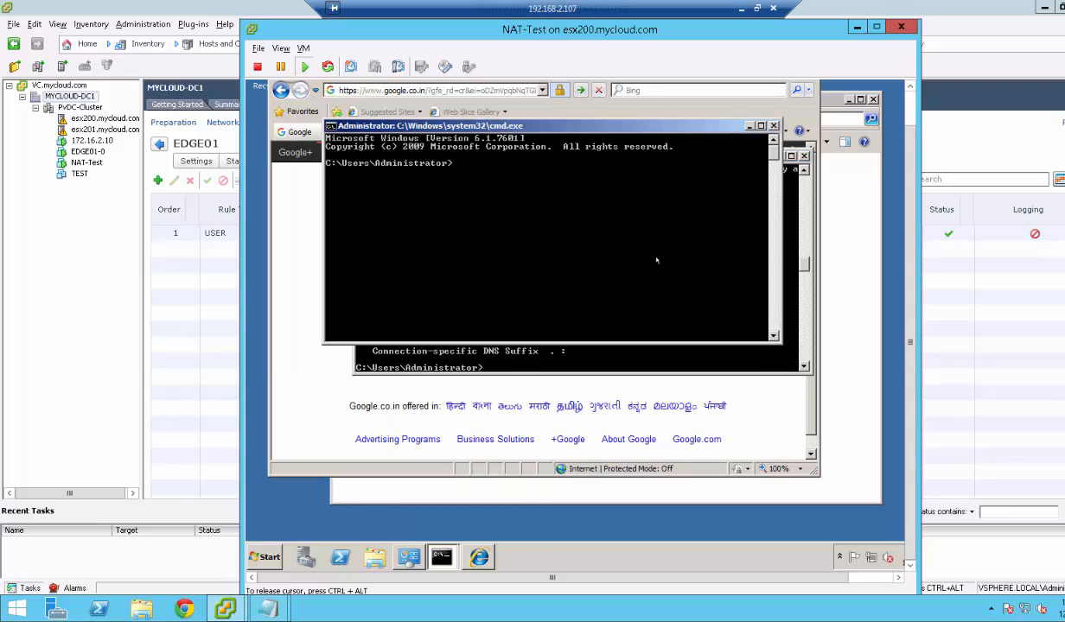
pyautogui.click(773, 126)
pyautogui.rightClick(19, 610)
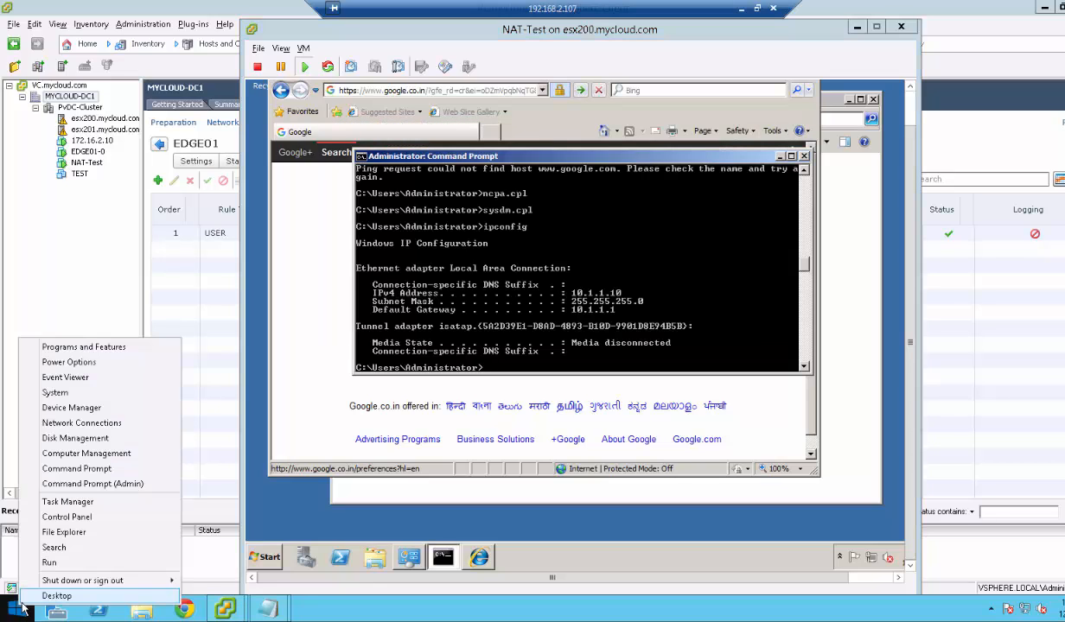
# From a host admin command prompt, ping 10.1.1.1 and then 10.1.1.10; both time out.
pyautogui.click(60, 494)
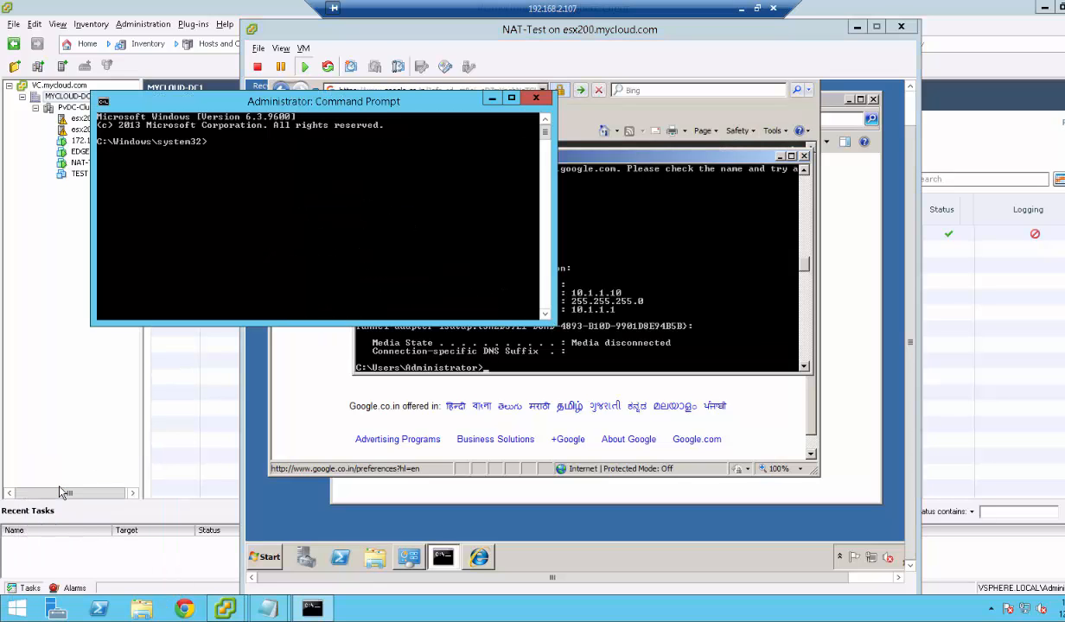
pyautogui.write('ping 10.1.1.1')
pyautogui.press('Return')
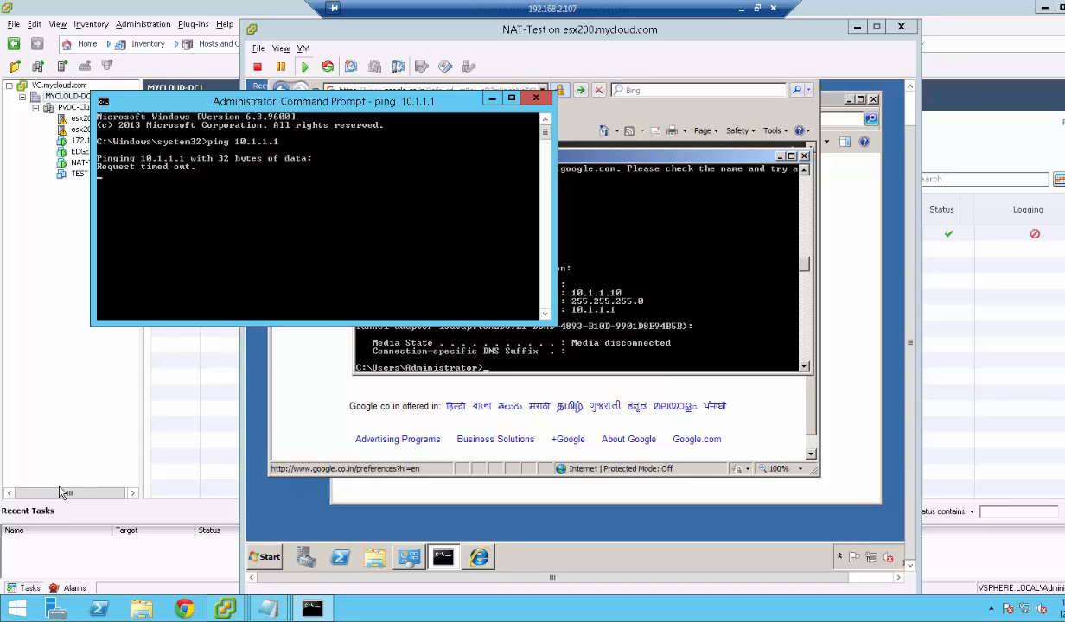
pyautogui.hotkey('ctrl', 'c')
pyautogui.press('Up')
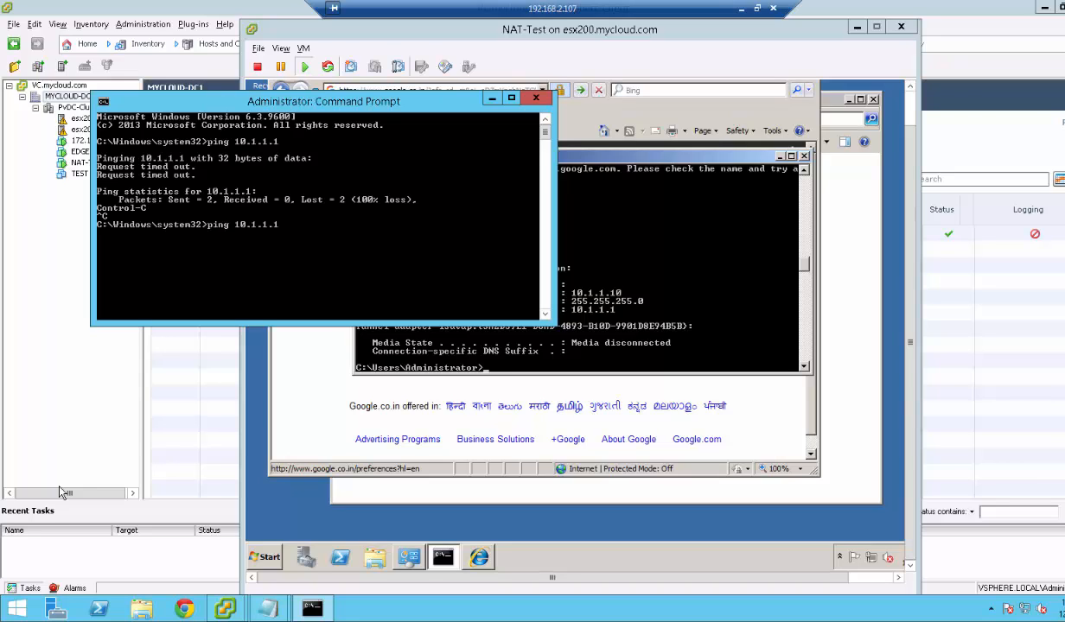
pyautogui.press('BackSpace')
pyautogui.write('10')
pyautogui.press('Return')
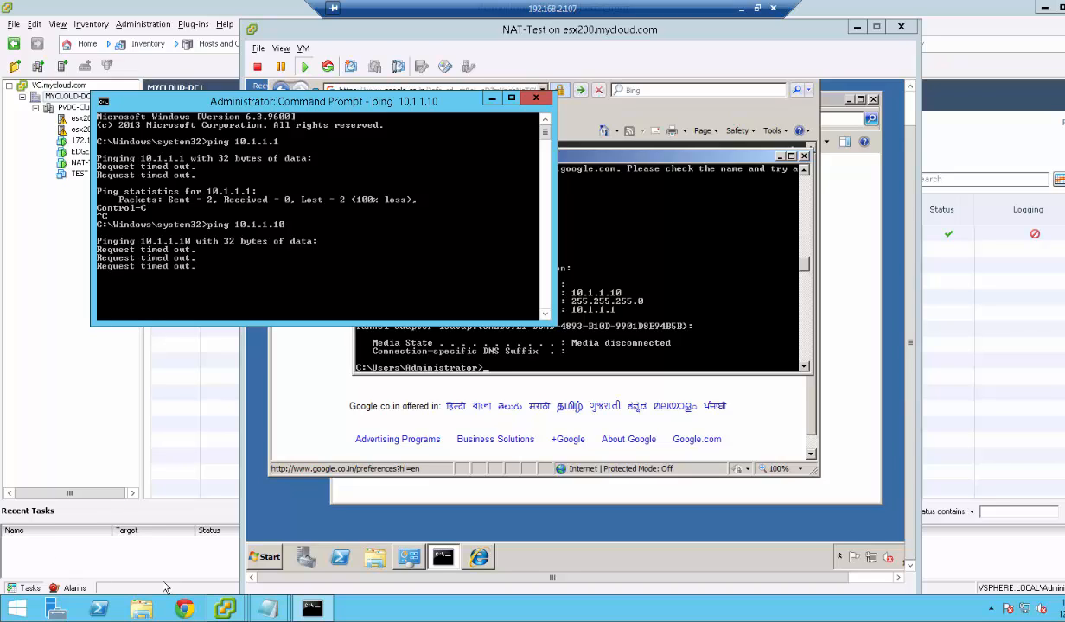
# Append '192.168.2.111 to 10.1.1.10' to the DNAT line in the NAT notes.
pyautogui.moveTo(275, 610)
pyautogui.click(342, 524)
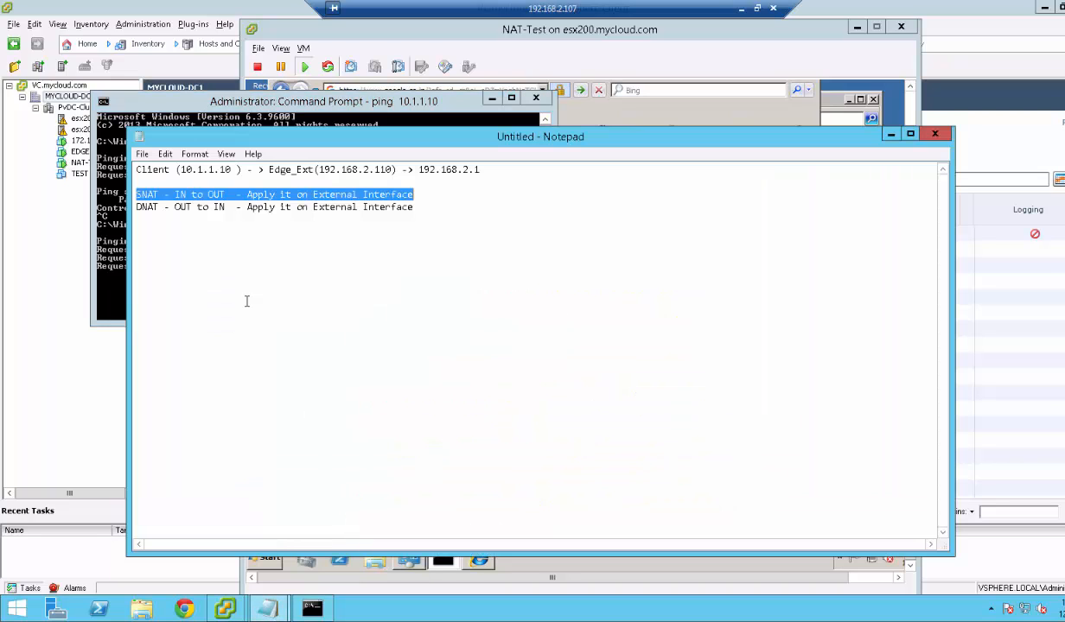
pyautogui.click(138, 213)
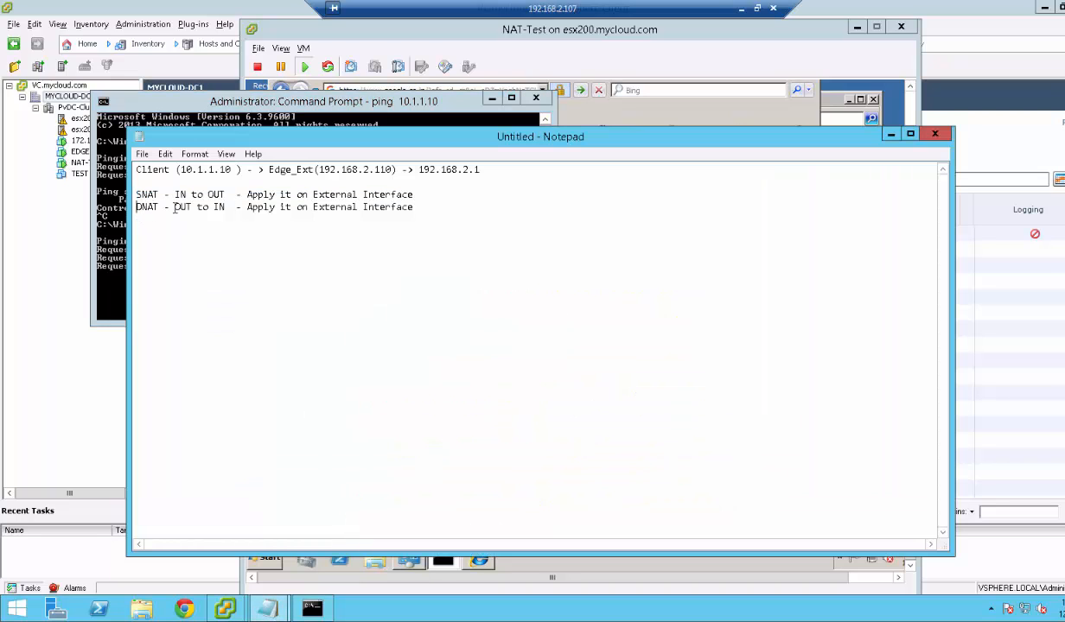
pyautogui.moveTo(175, 208); pyautogui.dragTo(192, 211)
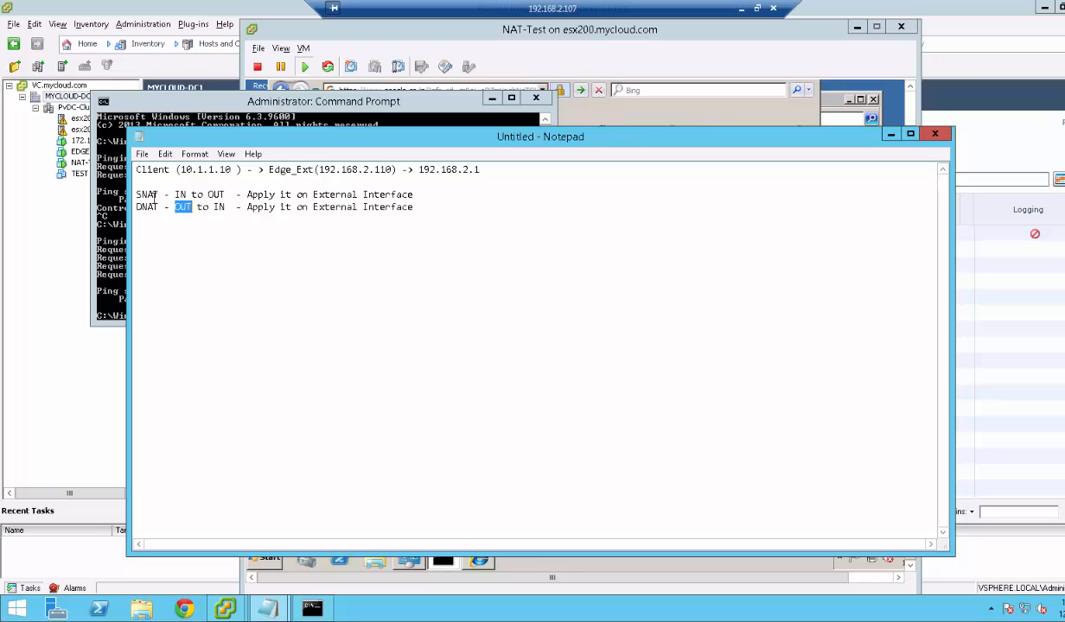
pyautogui.click(434, 206)
pyautogui.write('192.168.2.111')
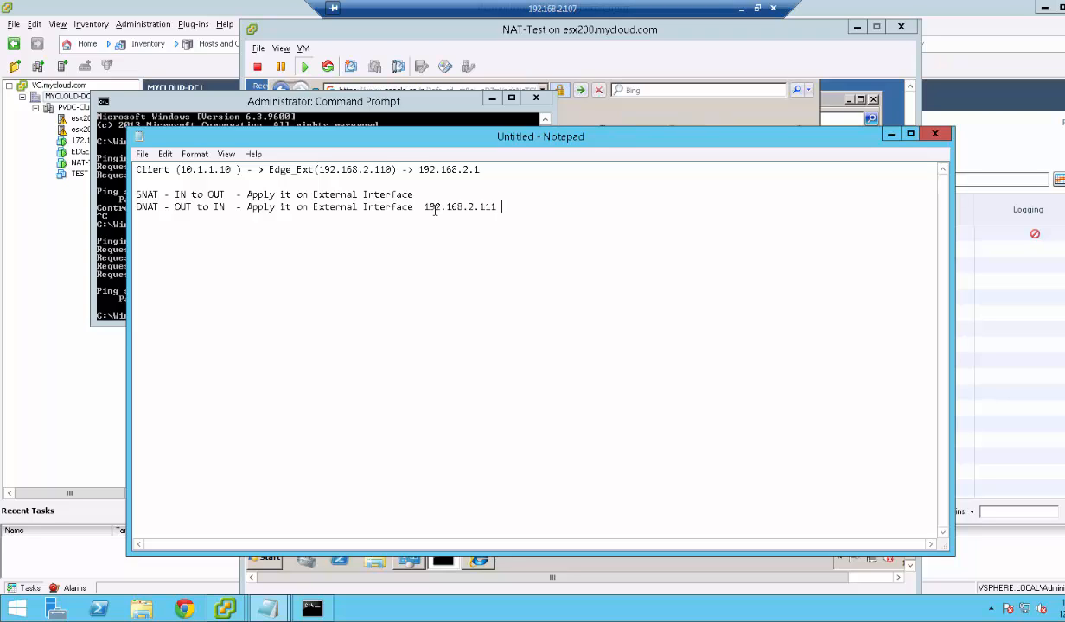
pyautogui.write(' to 10.1.1.10')
pyautogui.click(495, 208)
pyautogui.moveTo(495, 208); pyautogui.dragTo(425, 209)
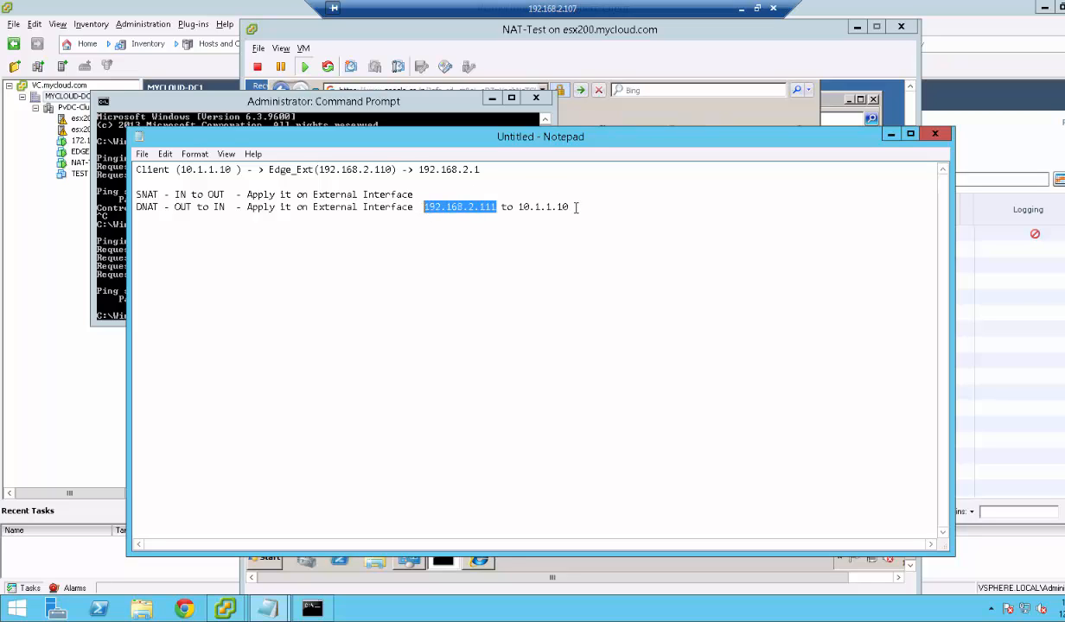
pyautogui.moveTo(573, 208); pyautogui.dragTo(517, 208)
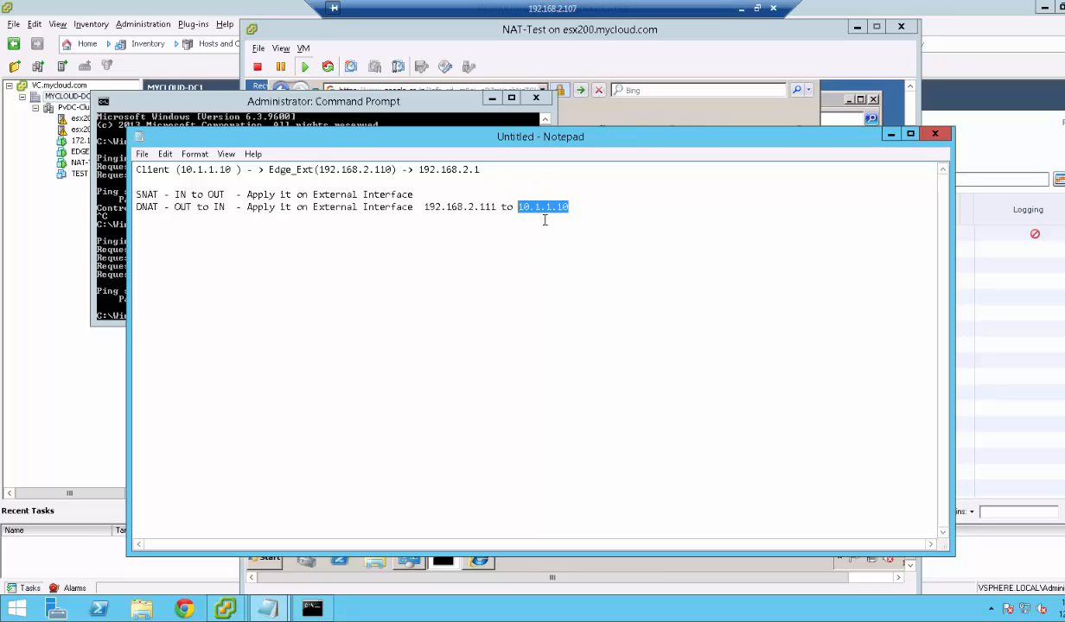
pyautogui.moveTo(584, 208); pyautogui.dragTo(518, 207)
pyautogui.click(535, 562)
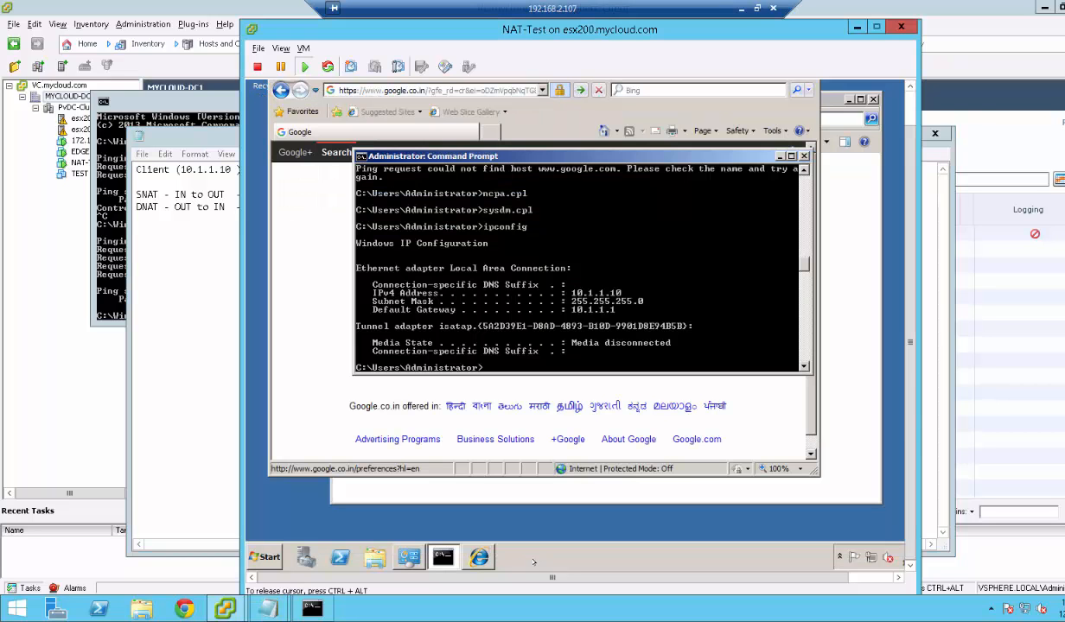
# Minimise the VM console and bring EDGE01's NAT rules back into view.
pyautogui.rightClick(532, 520)
pyautogui.rightClick(521, 554)
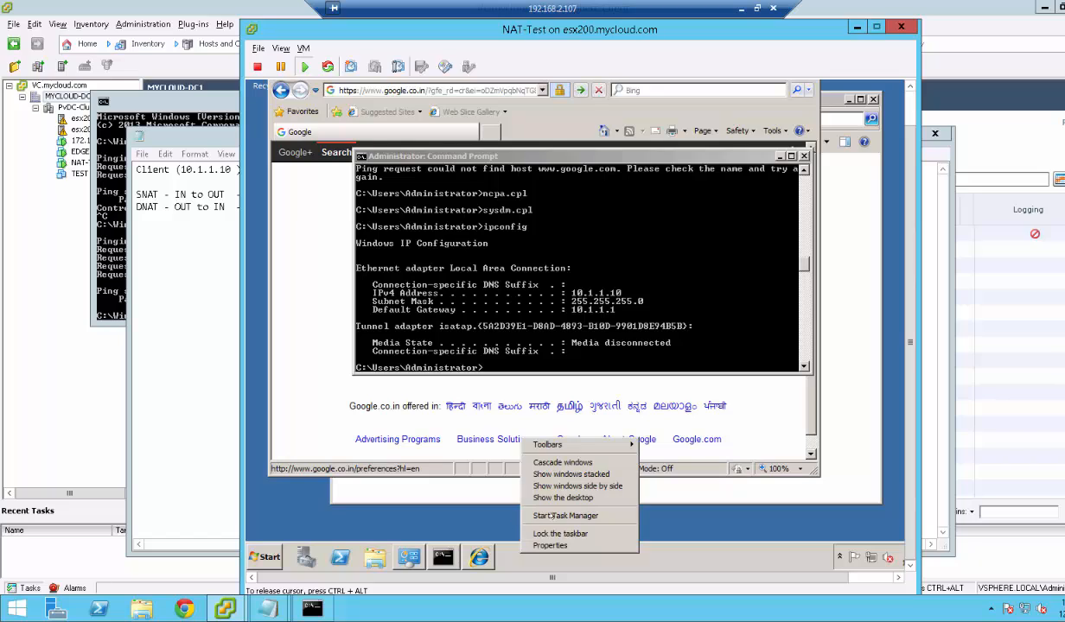
pyautogui.click(567, 210)
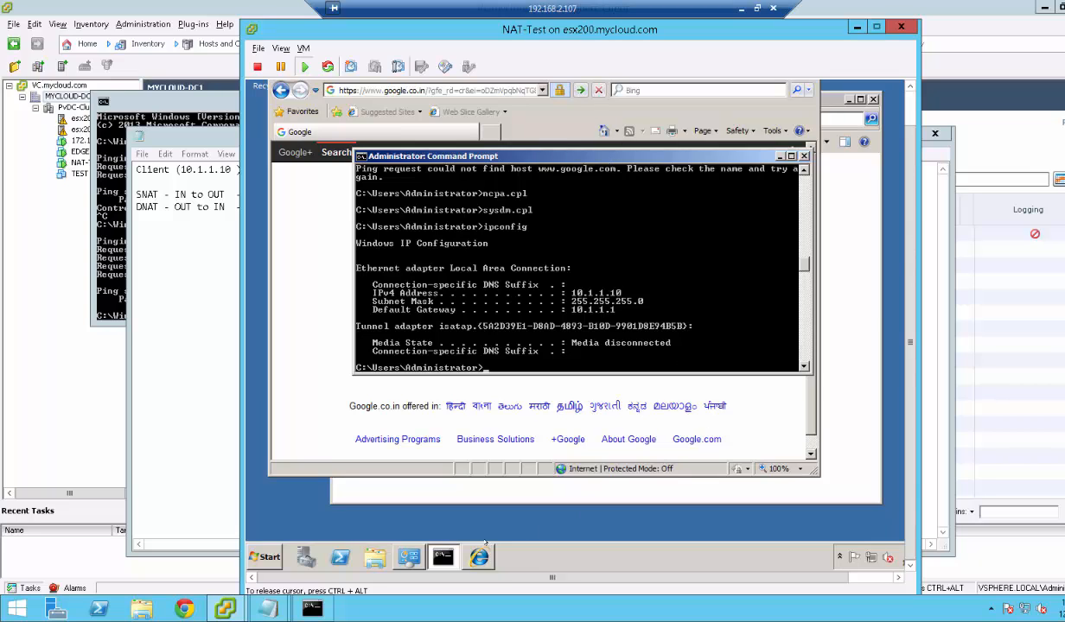
pyautogui.click(442, 557)
pyautogui.click(443, 558)
pyautogui.click(442, 558)
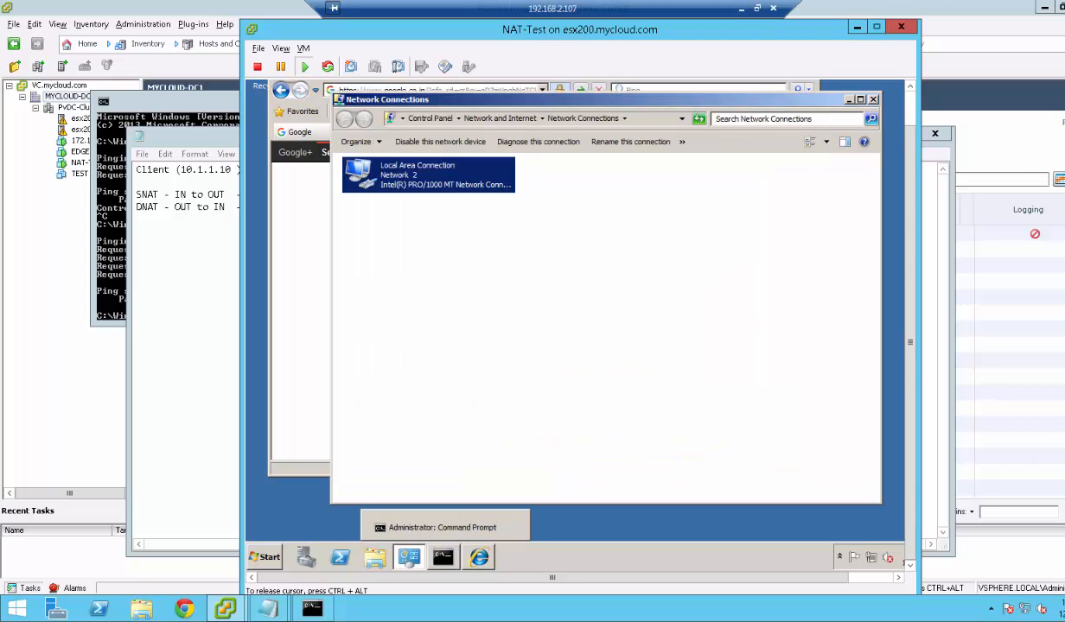
pyautogui.click(856, 28)
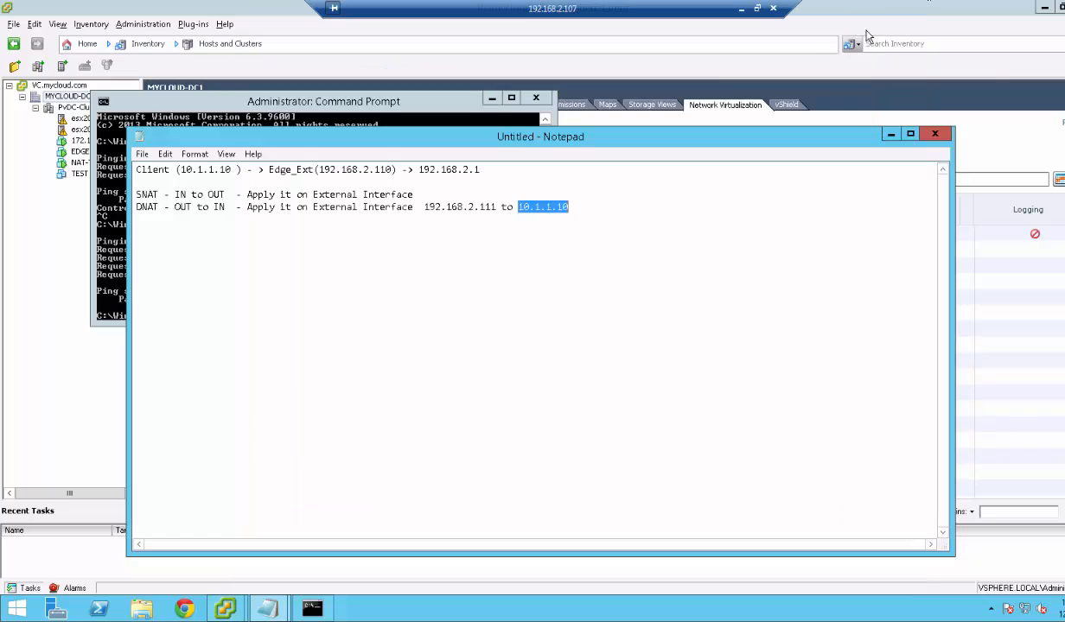
pyautogui.click(74, 370)
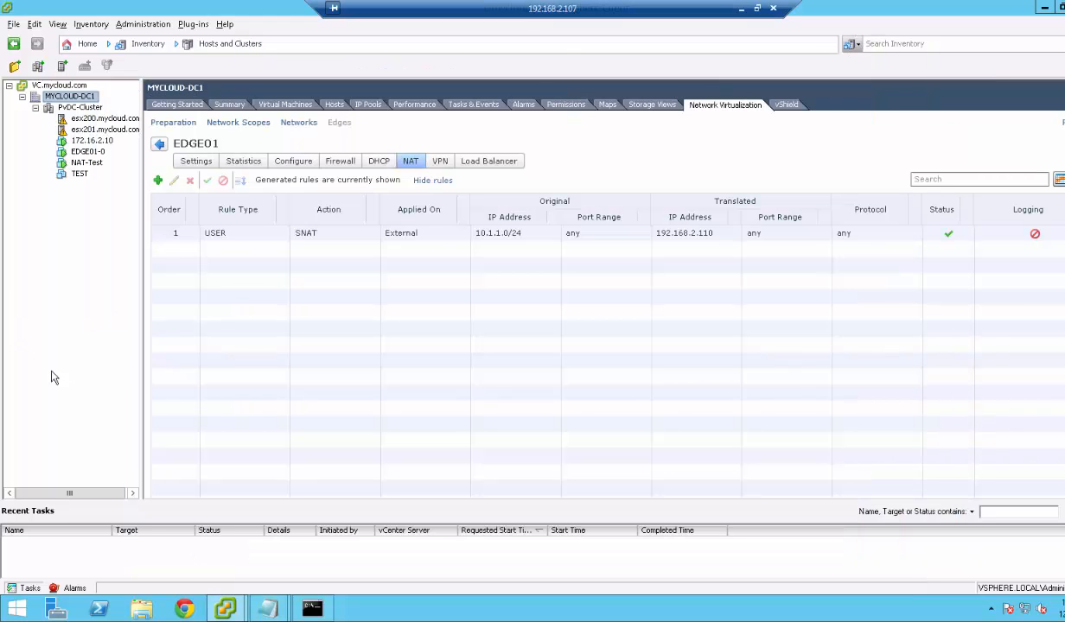
# Start a DNAT rule on External with original IP 192.168.2.111, then cancel it.
pyautogui.click(157, 179)
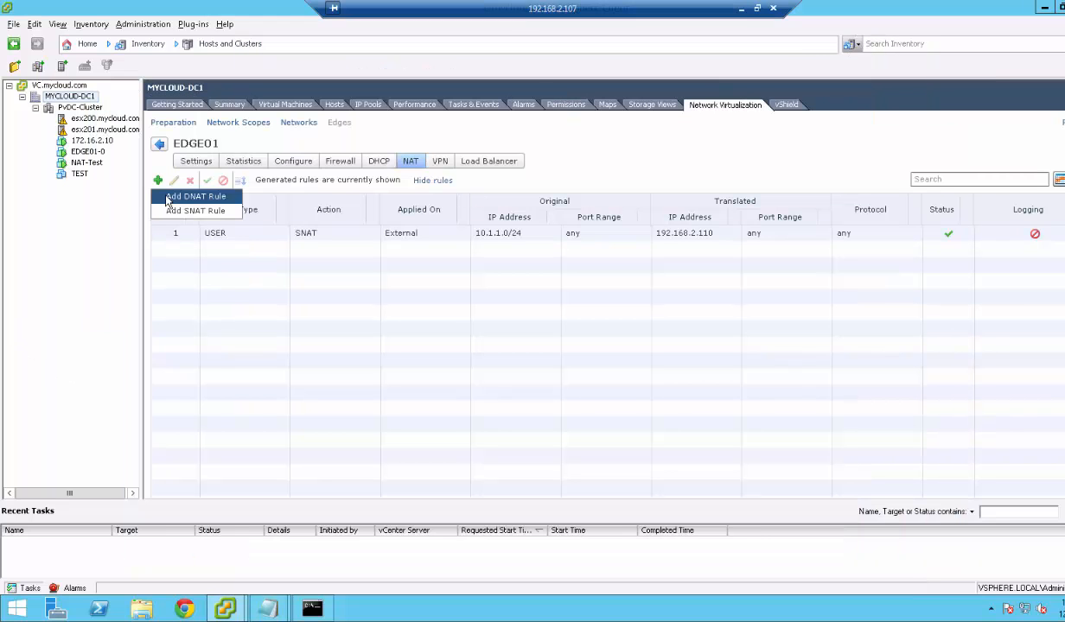
pyautogui.click(169, 196)
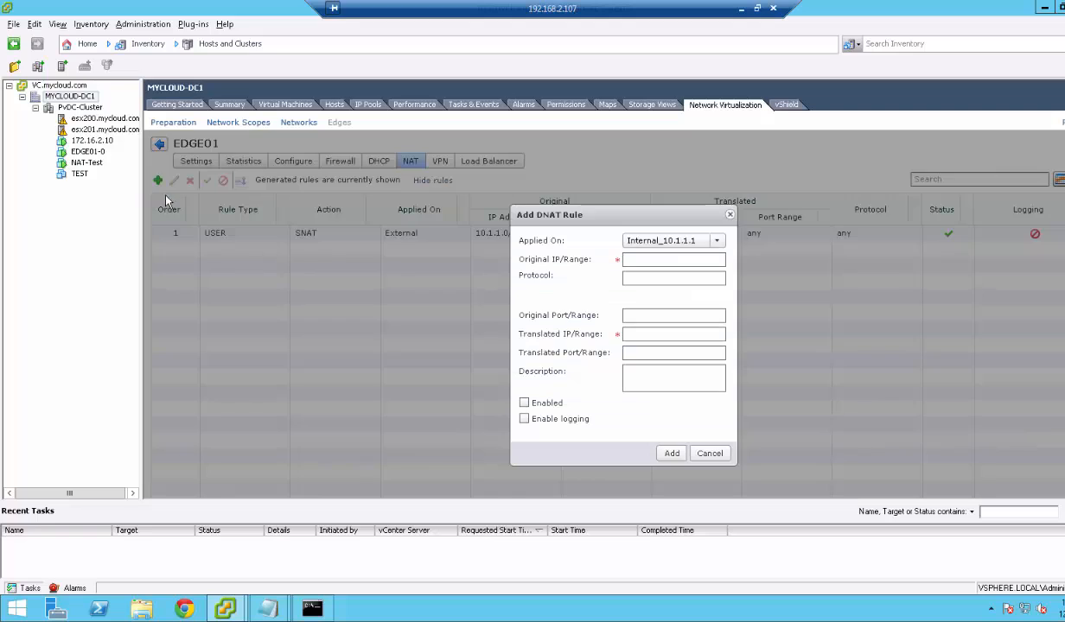
pyautogui.click(678, 240)
pyautogui.click(656, 269)
pyautogui.click(655, 261)
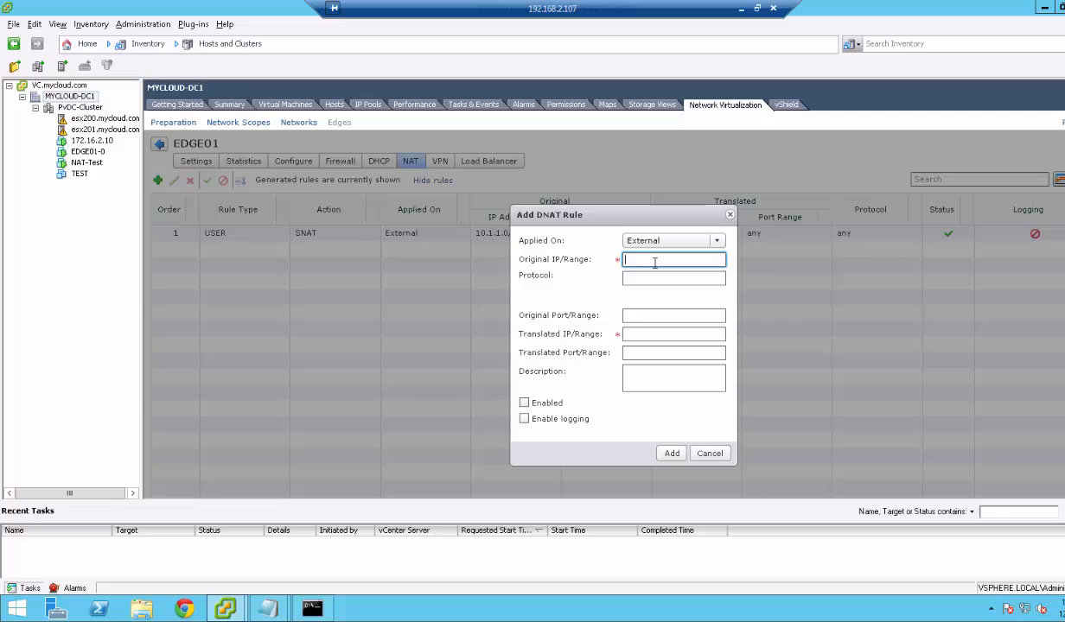
pyautogui.write('192.168.2.111')
pyautogui.click(709, 453)
# Check the External interface's addresses under Configure > Interfaces.
pyautogui.click(293, 161)
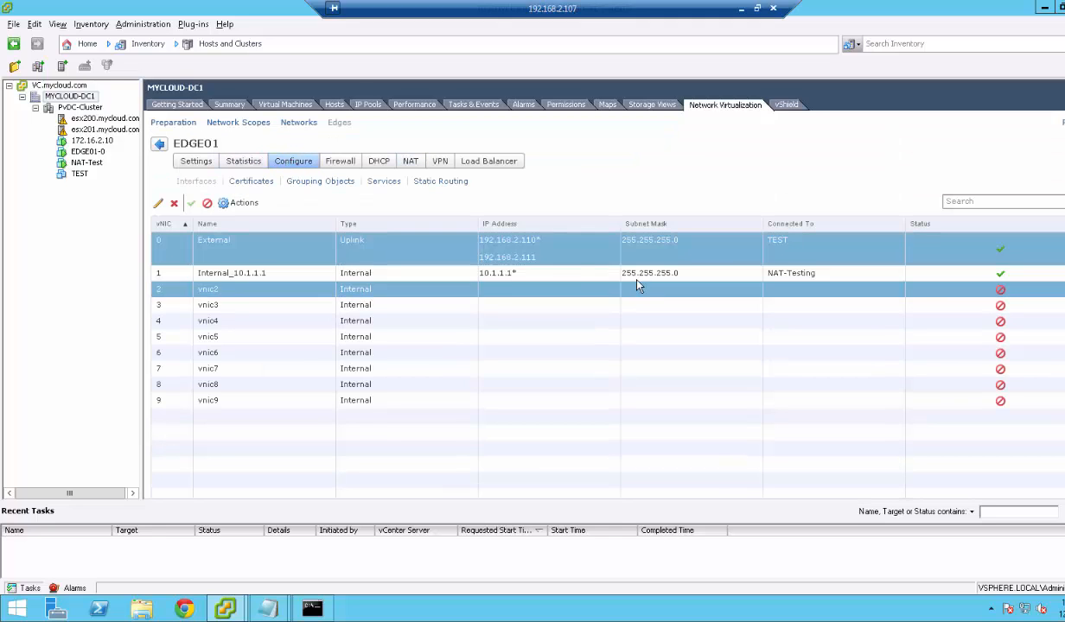
pyautogui.click(492, 243)
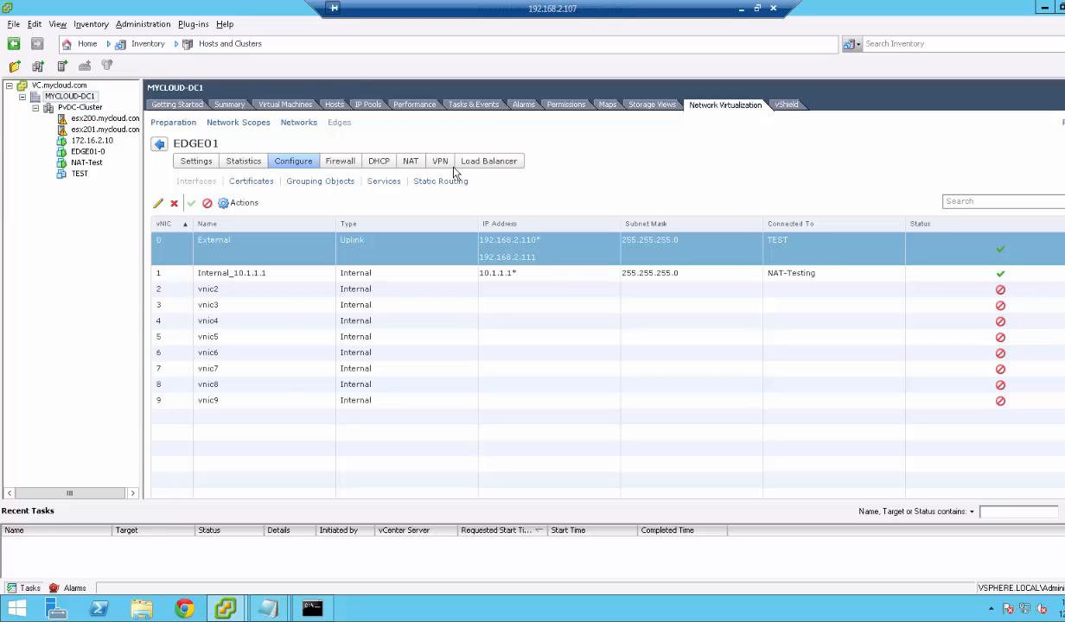
pyautogui.click(409, 161)
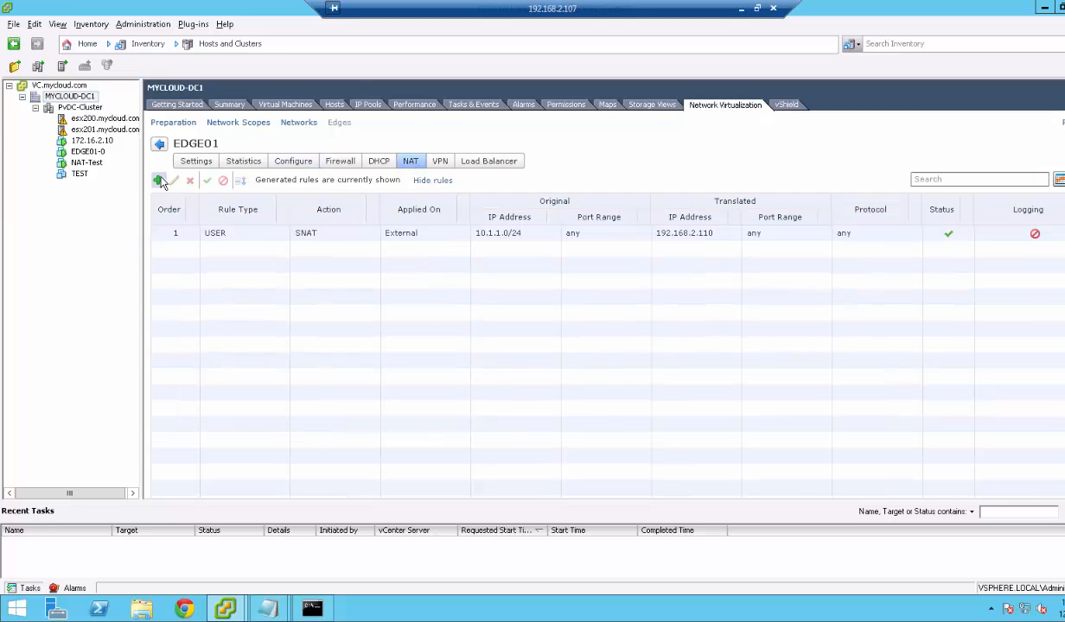
# Add an enabled DNAT rule translating 192.168.2.111 to 10.1.1.10.
pyautogui.click(158, 180)
pyautogui.click(173, 197)
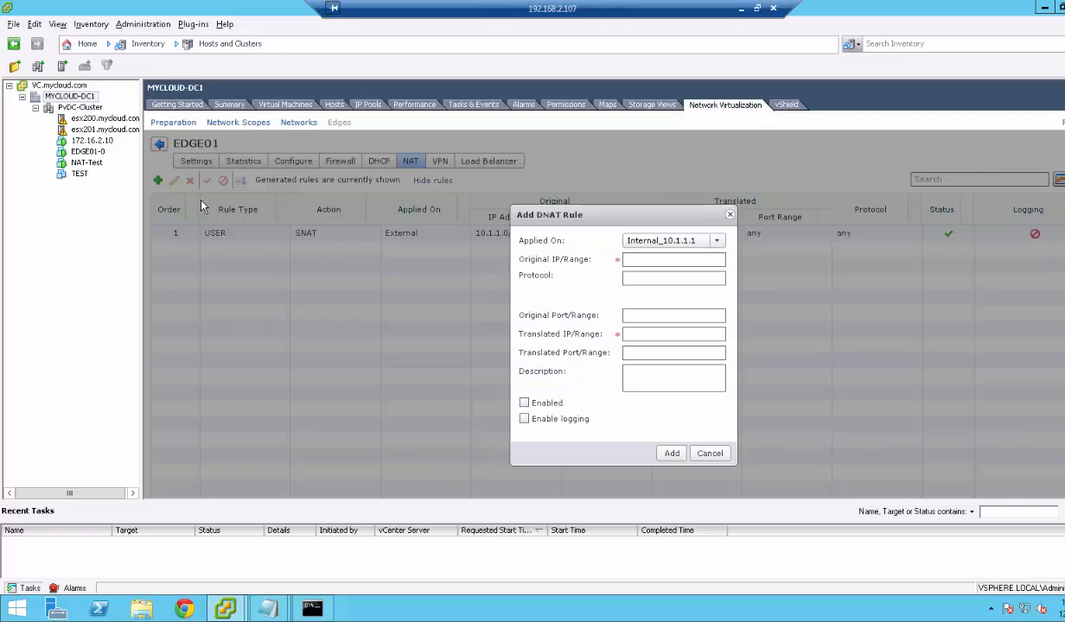
pyautogui.click(642, 258)
pyautogui.write('1')
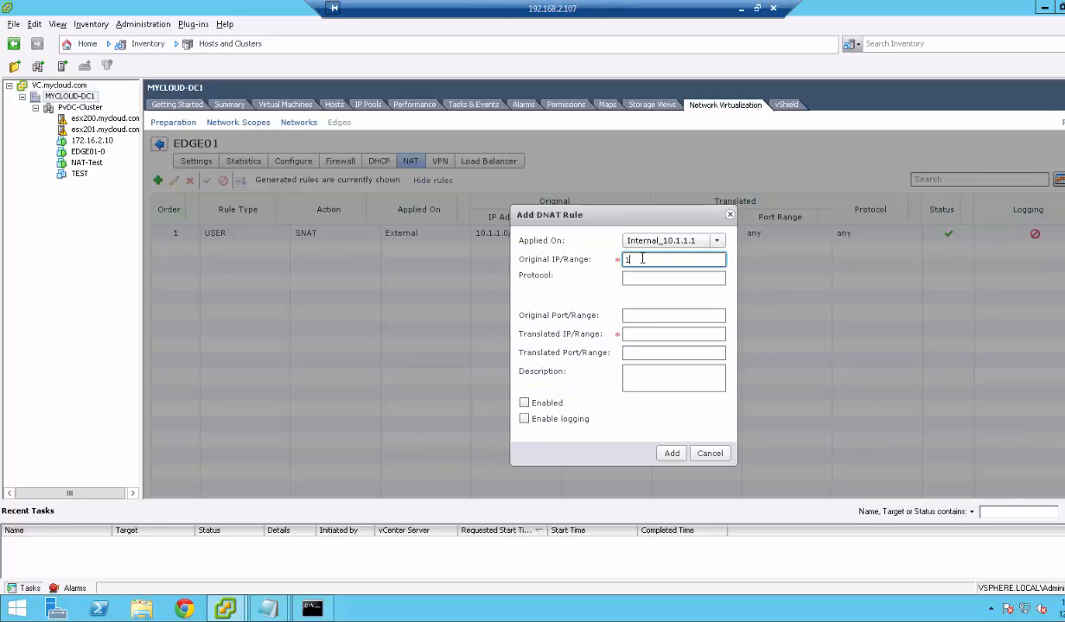
pyautogui.write('92.168.2.111')
pyautogui.press('Tab')
pyautogui.press('Tab')
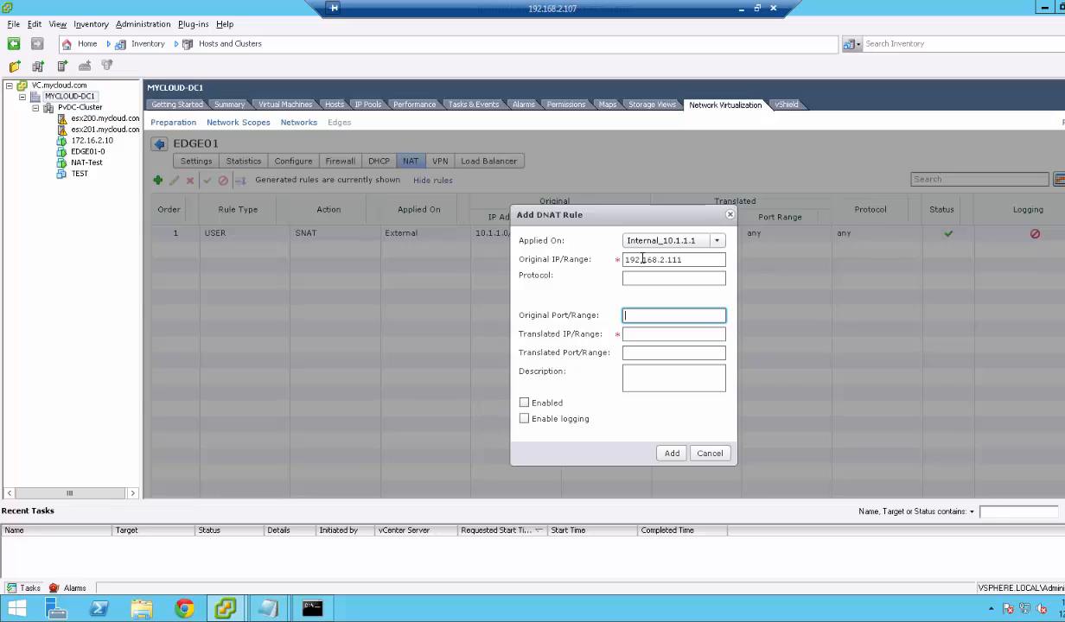
pyautogui.press('Tab')
pyautogui.write('10.1')
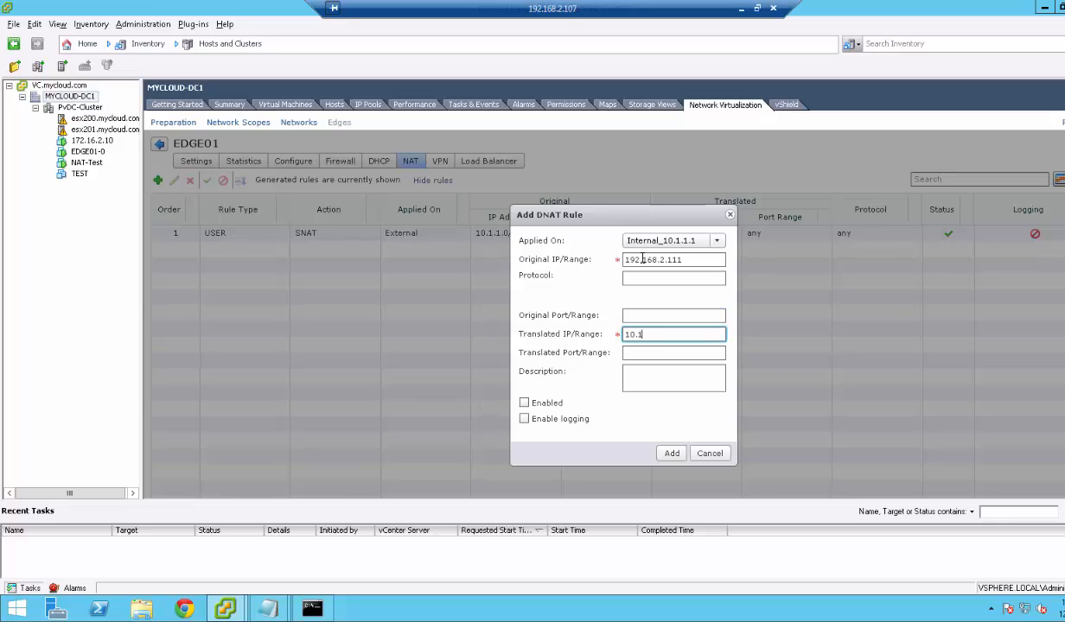
pyautogui.write('.1.10')
pyautogui.click(523, 404)
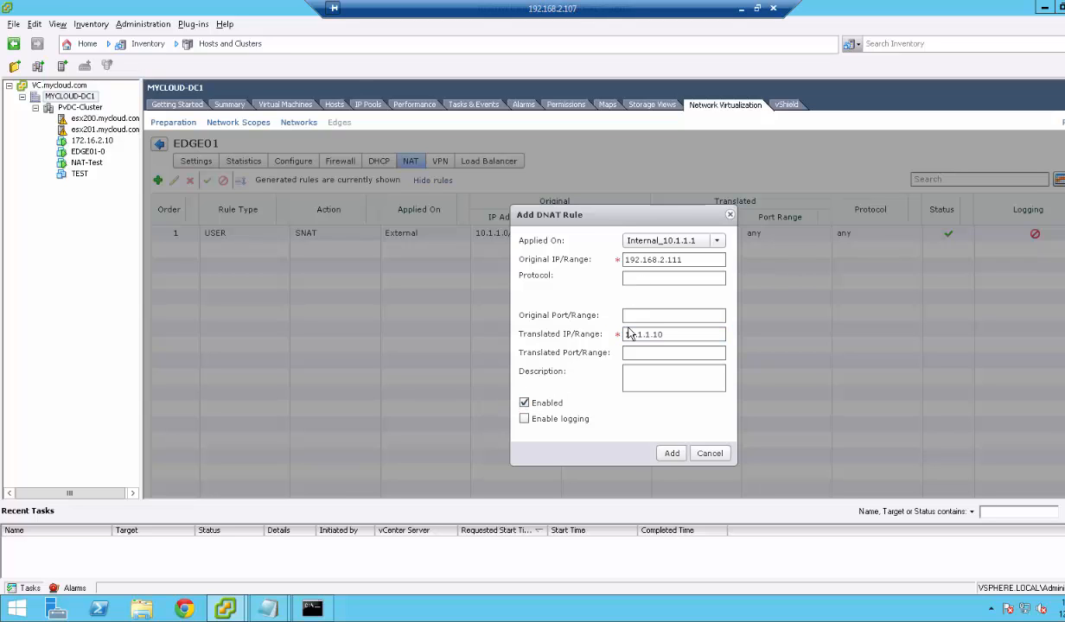
pyautogui.click(671, 453)
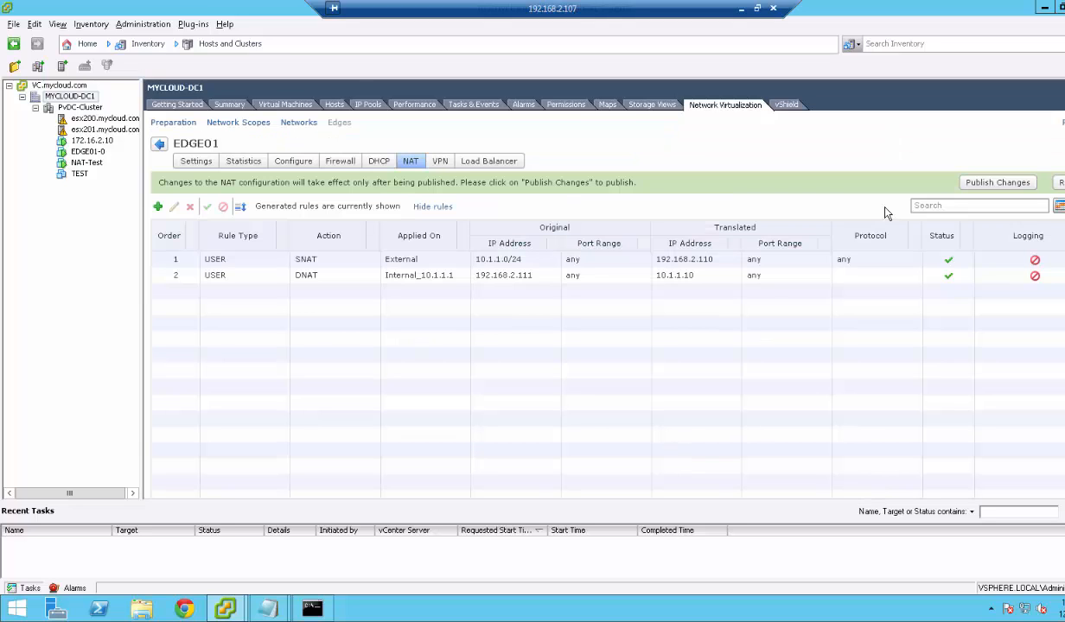
# Publish the NAT changes to EDGE01 and start an mstsc Remote Desktop connection to 192.168.2.111.
pyautogui.click(1018, 187)
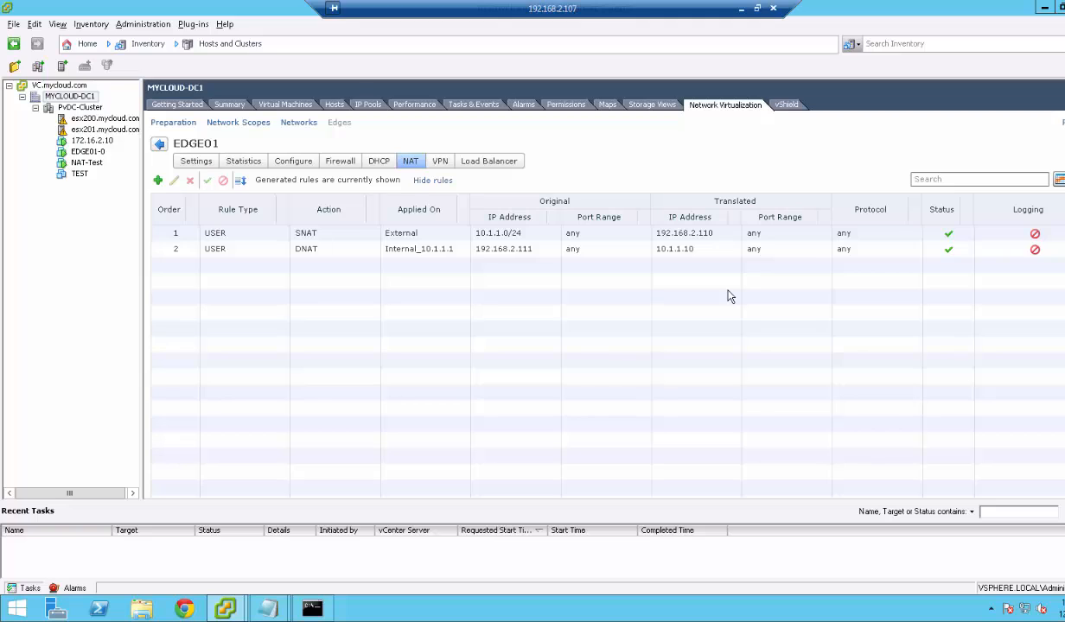
pyautogui.click(312, 608)
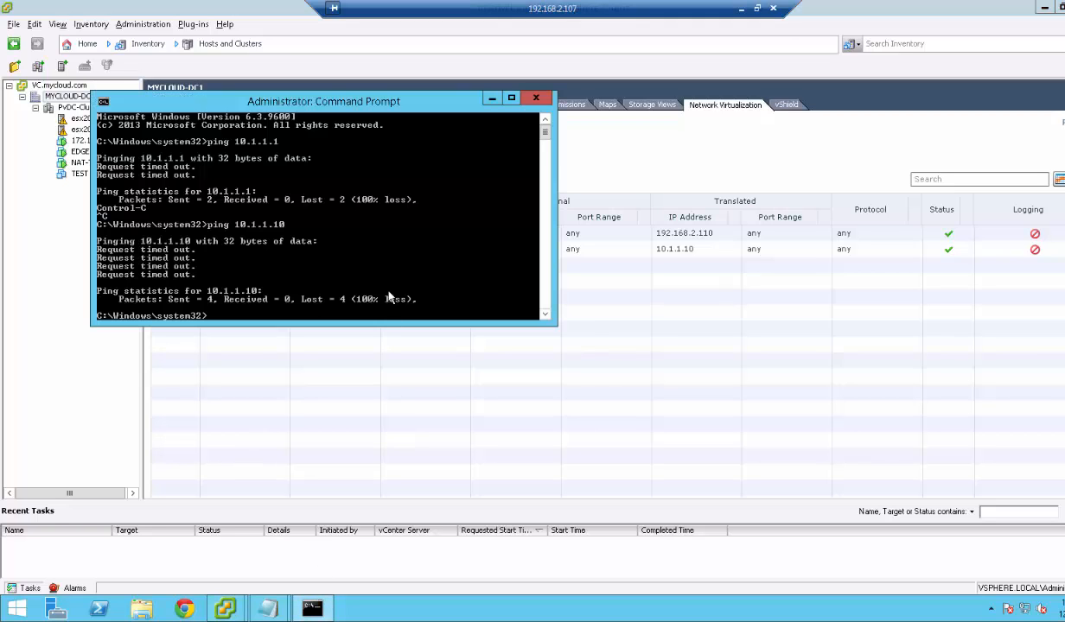
pyautogui.write('mstsc')
pyautogui.press('Return')
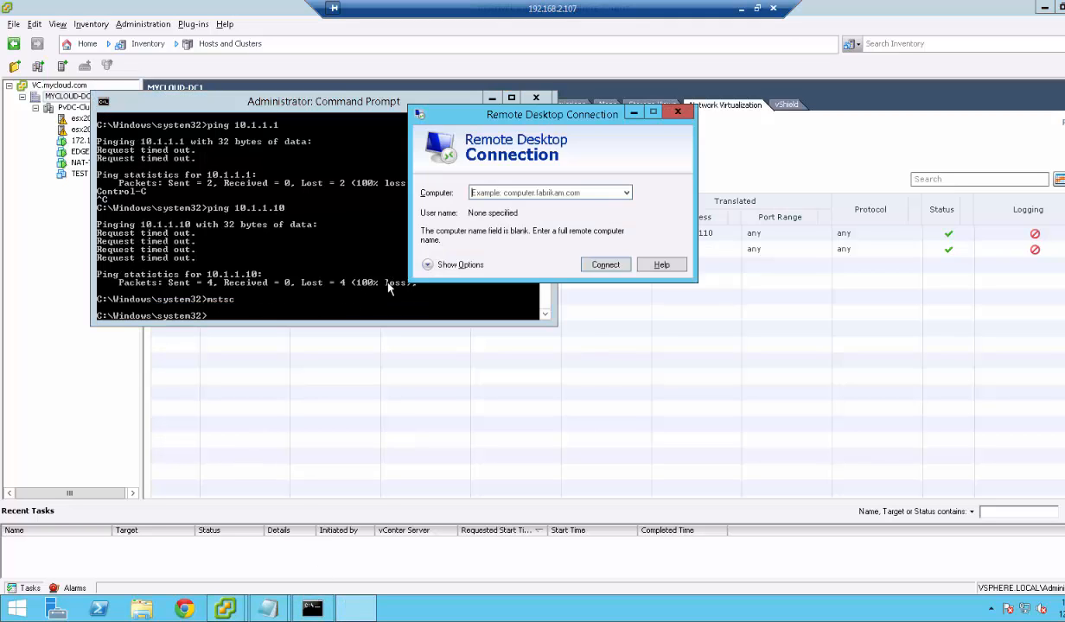
pyautogui.write('192')
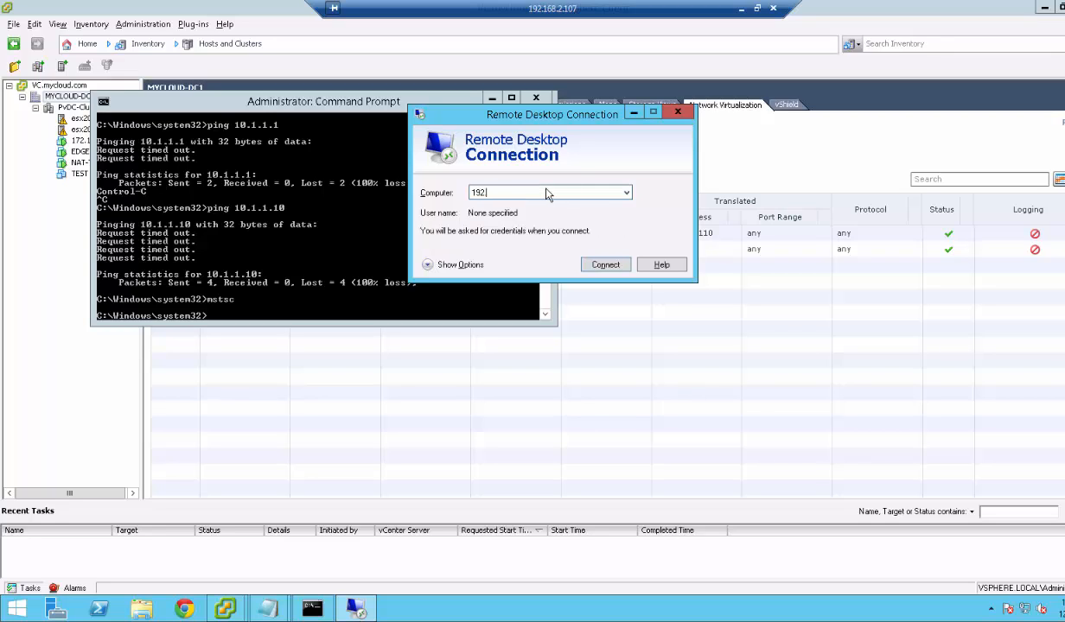
pyautogui.write('.168.2.111')
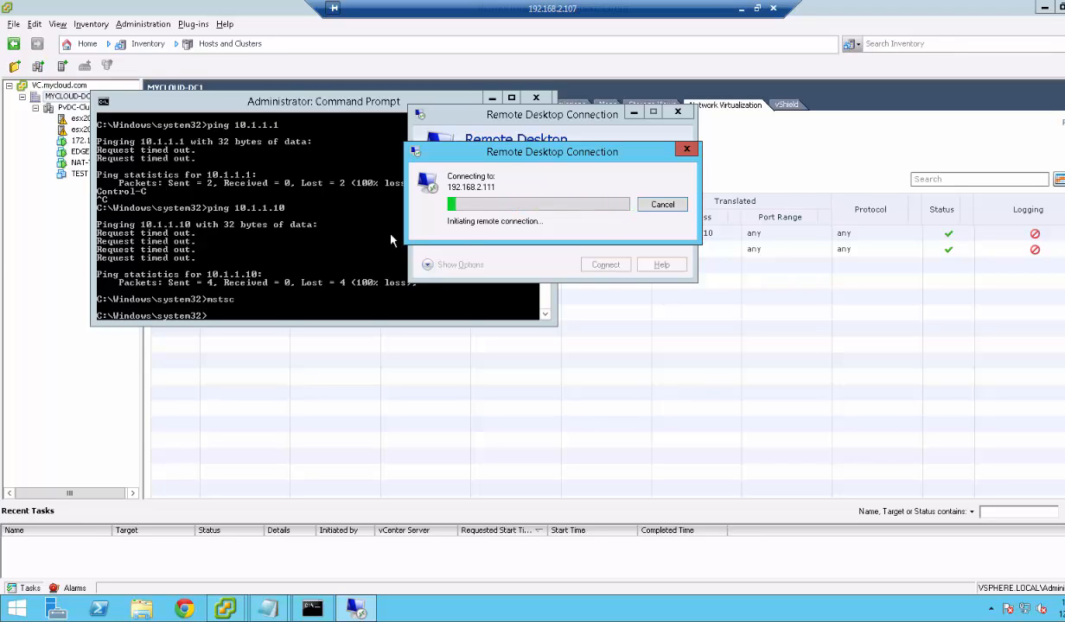
# Ping 192.168.2.111 from the Command Prompt to confirm it now replies.
pyautogui.click(352, 241)
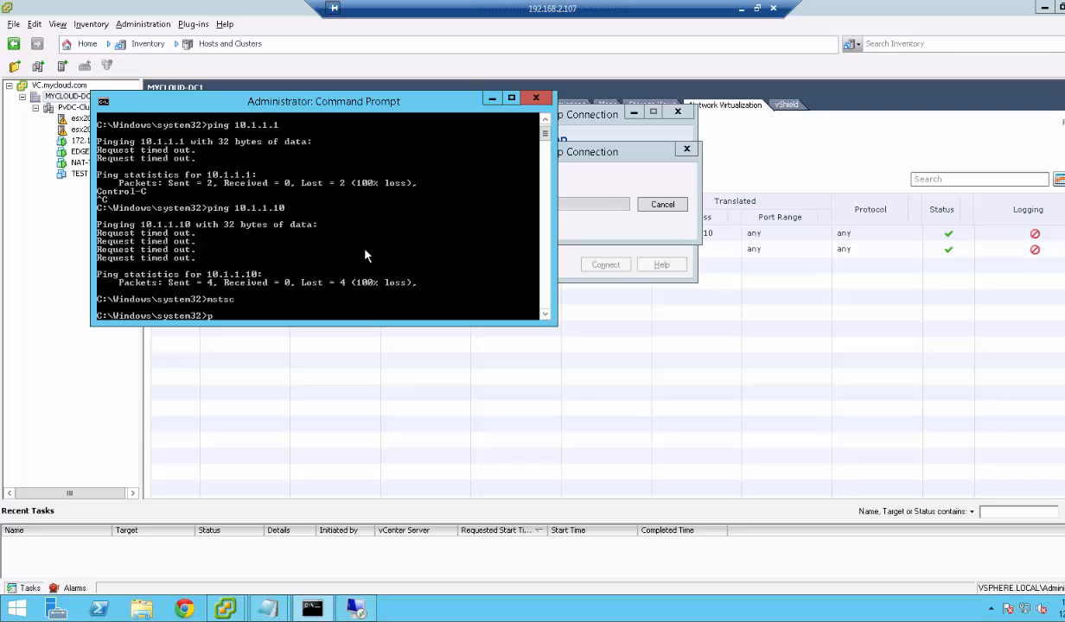
pyautogui.write('ping 192.168.2.111')
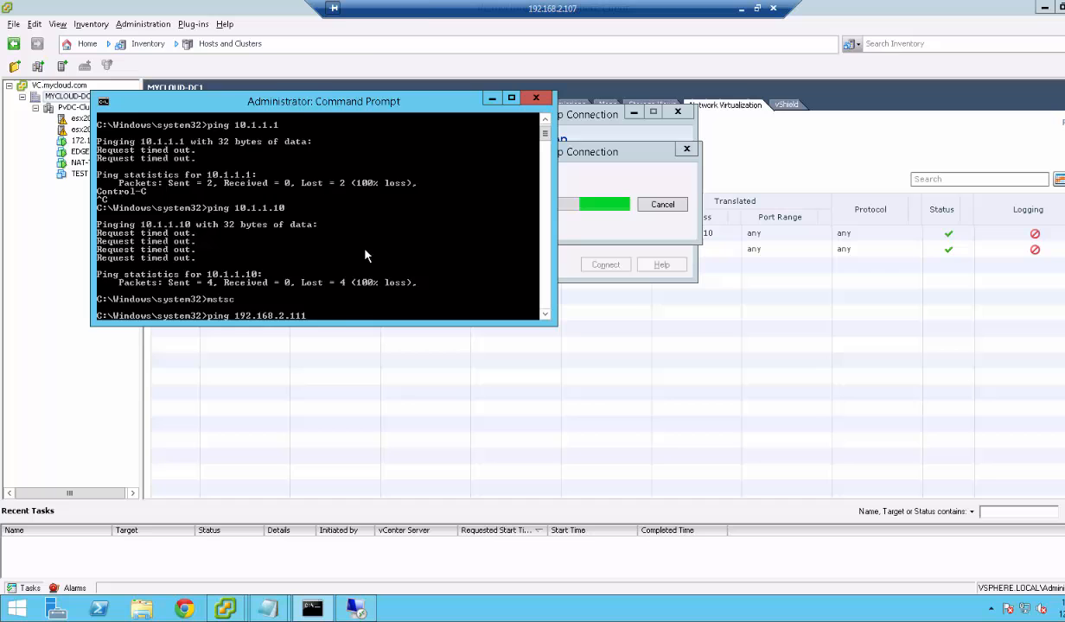
pyautogui.press('Return')
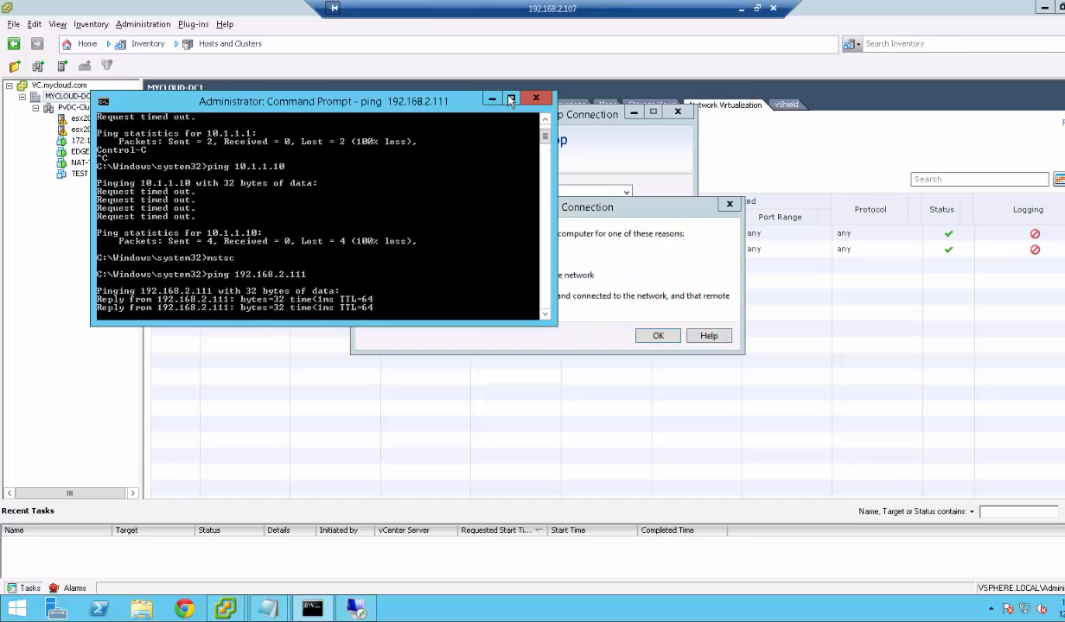
pyautogui.click(492, 98)
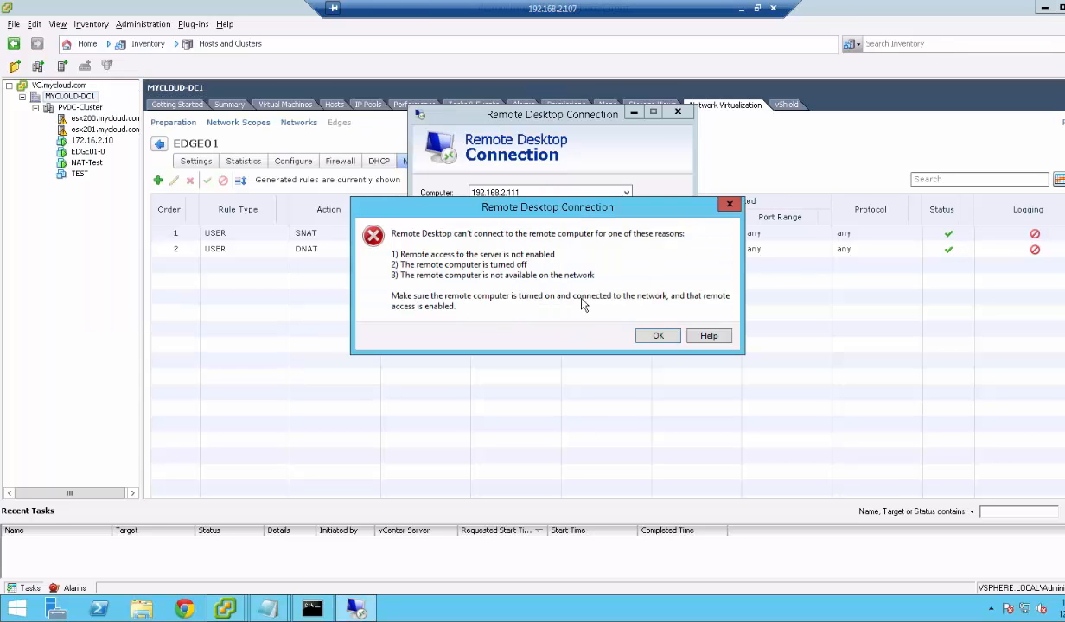
# Dismiss the RDP error, move the DNAT rule to the External interface, and publish the change.
pyautogui.click(662, 337)
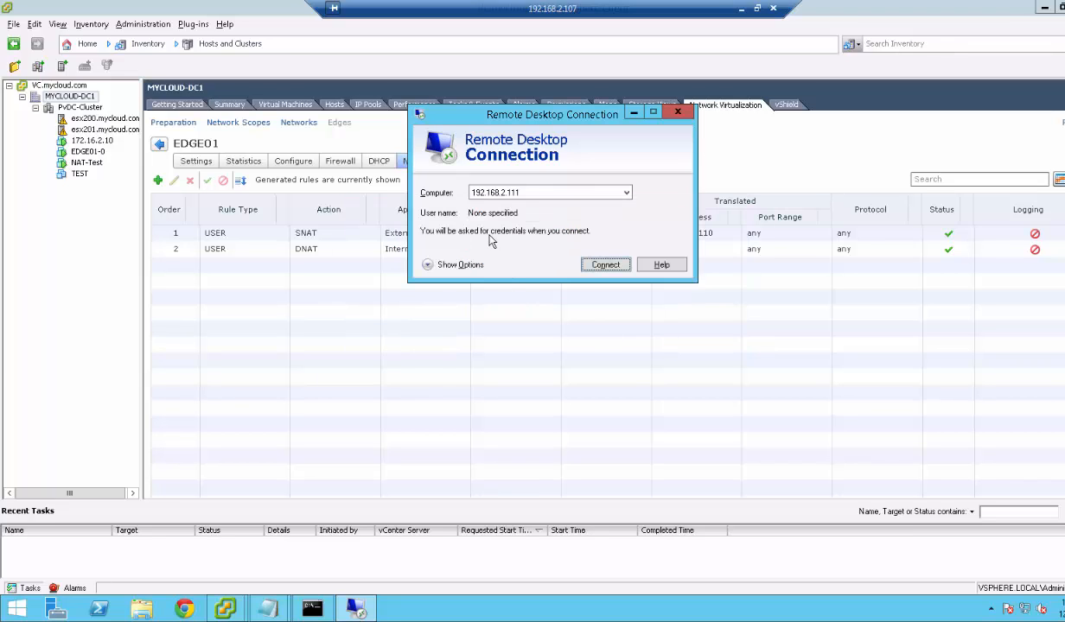
pyautogui.click(399, 310)
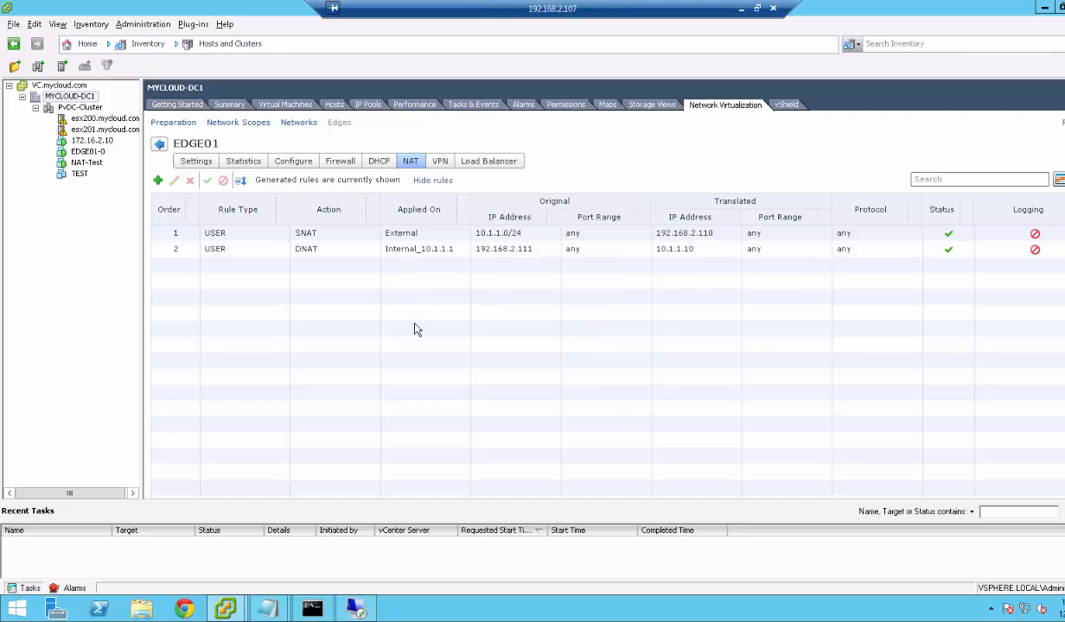
pyautogui.click(437, 252)
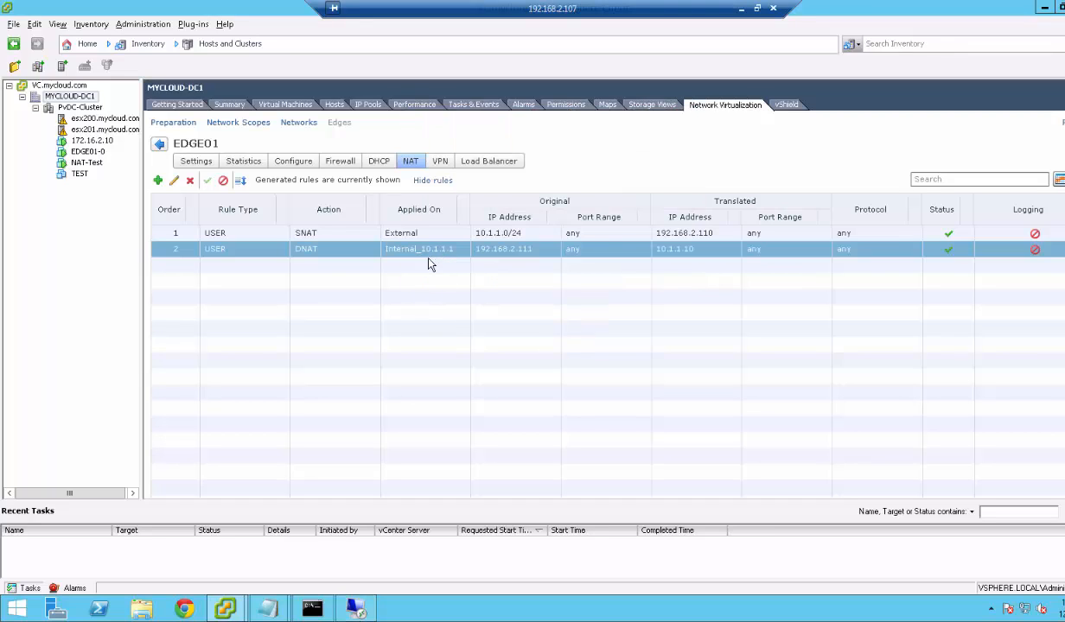
pyautogui.click(173, 182)
pyautogui.click(665, 240)
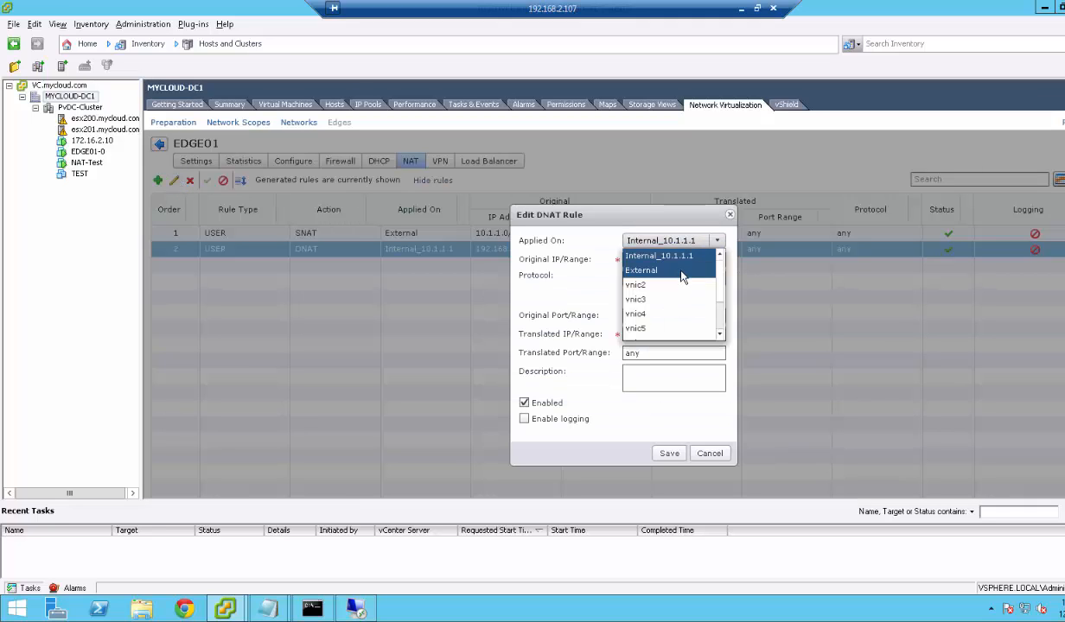
pyautogui.click(683, 272)
pyautogui.click(669, 453)
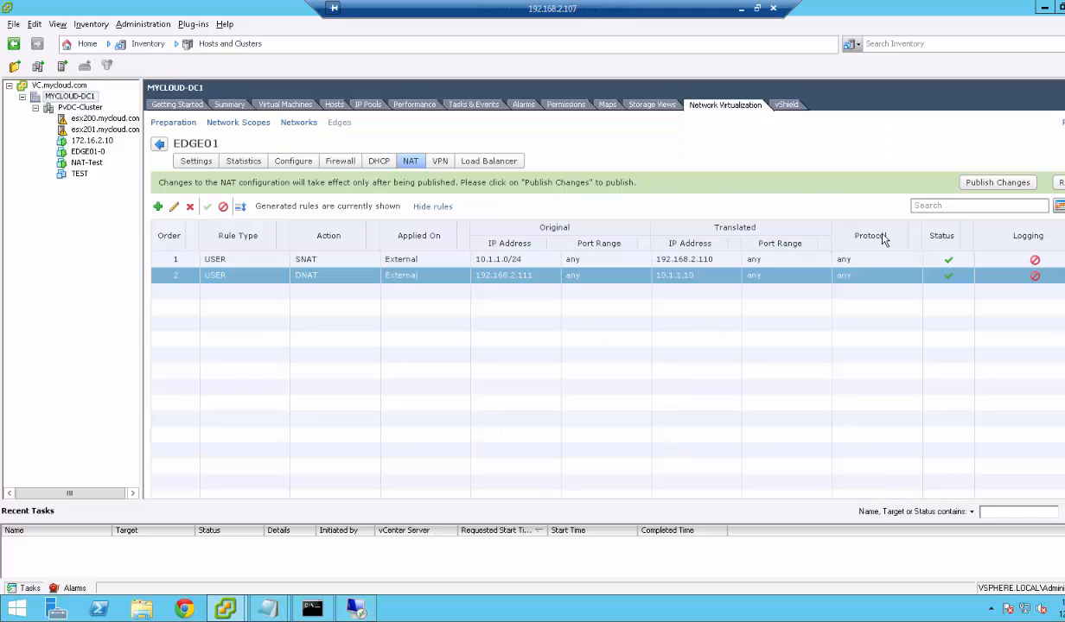
pyautogui.click(994, 183)
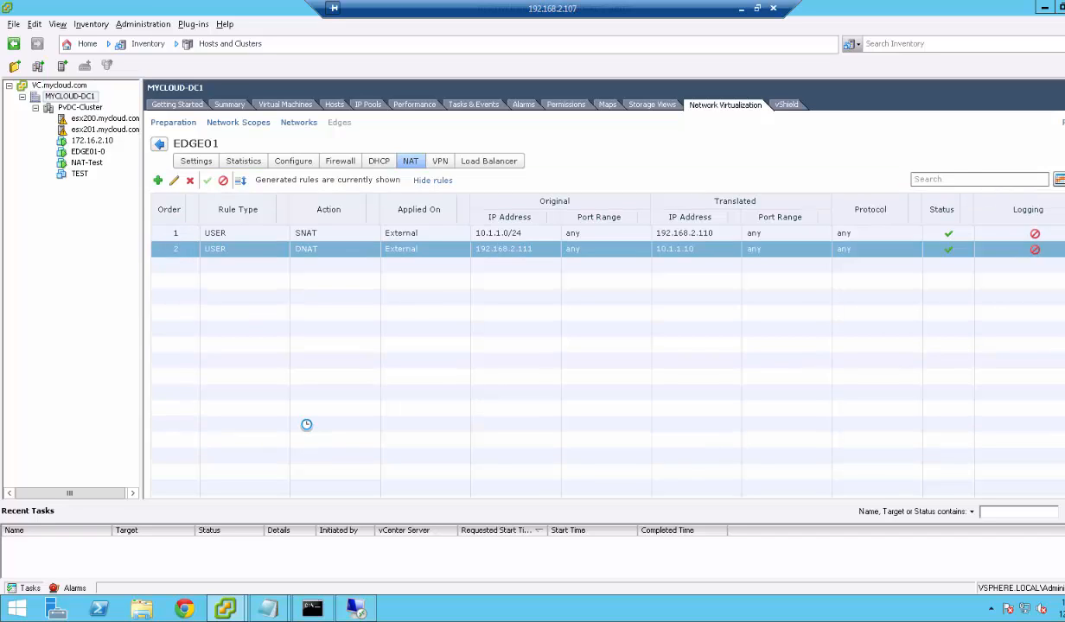
# Sign in to 192.168.2.111 as 10.1.1.10\Administrator and permanently accept the certificate warning.
pyautogui.click(356, 609)
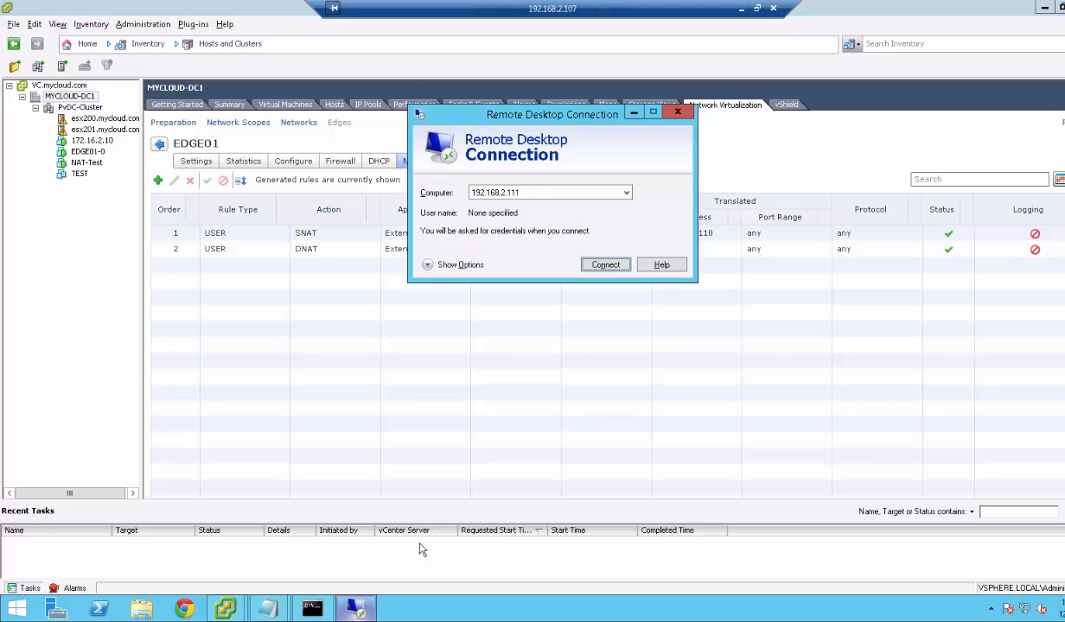
pyautogui.click(595, 265)
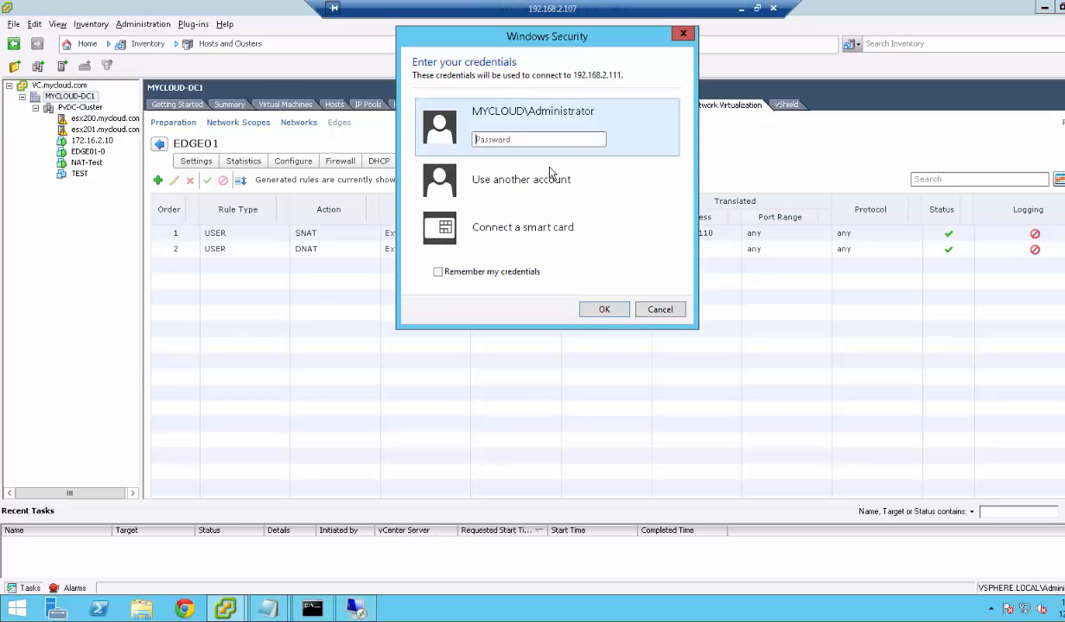
pyautogui.click(510, 185)
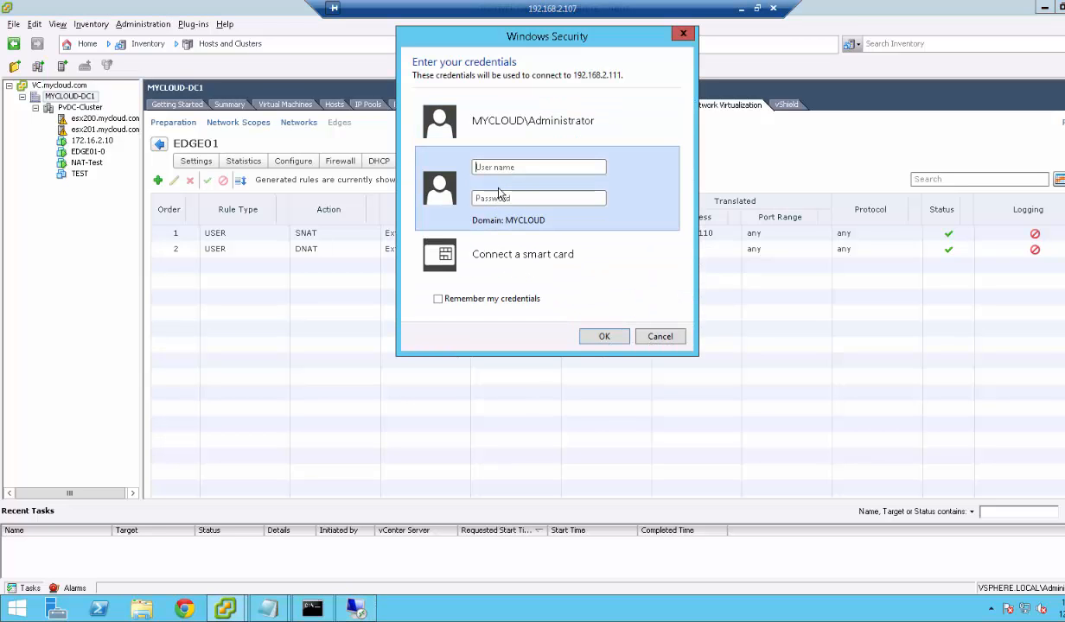
pyautogui.write('10.1.1.10\\Ad')
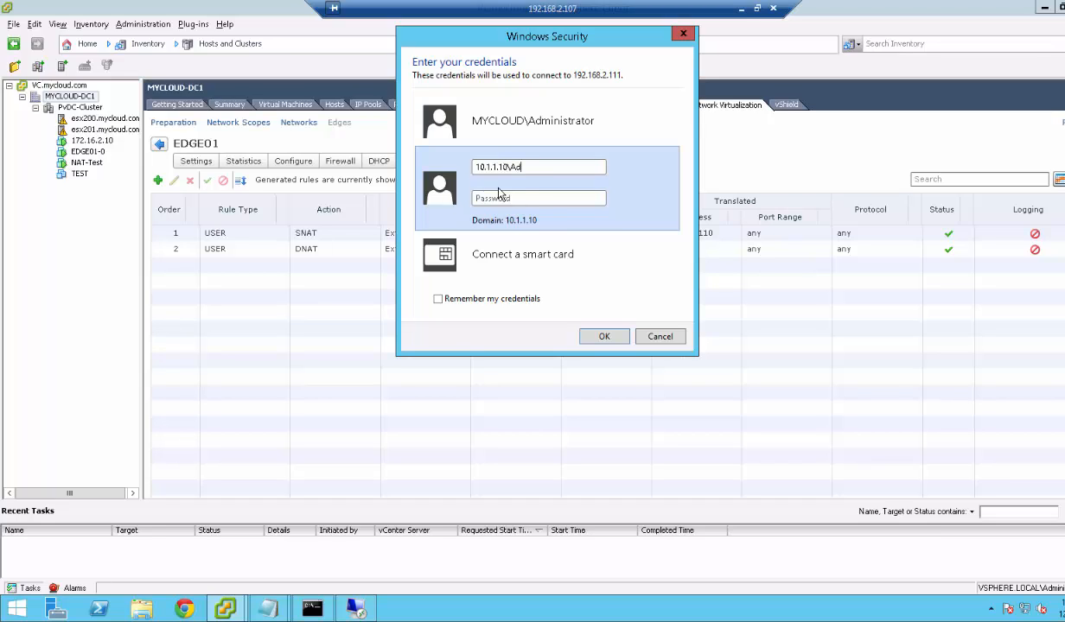
pyautogui.write('m')
pyautogui.write('inistrator')
pyautogui.write('V•••••••••')
pyautogui.press('Return')
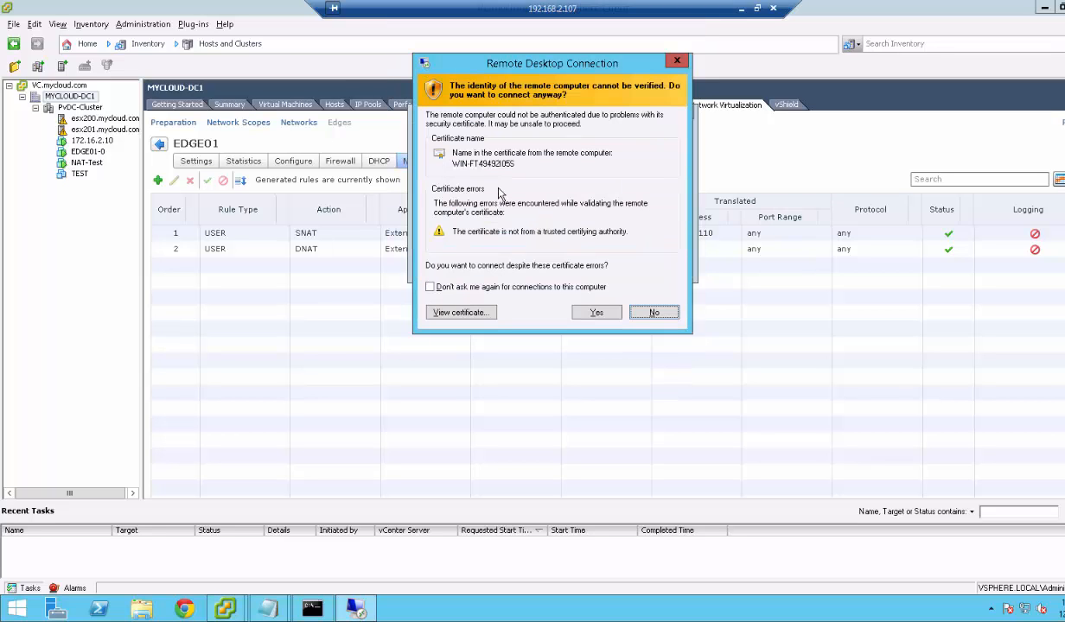
pyautogui.click(489, 285)
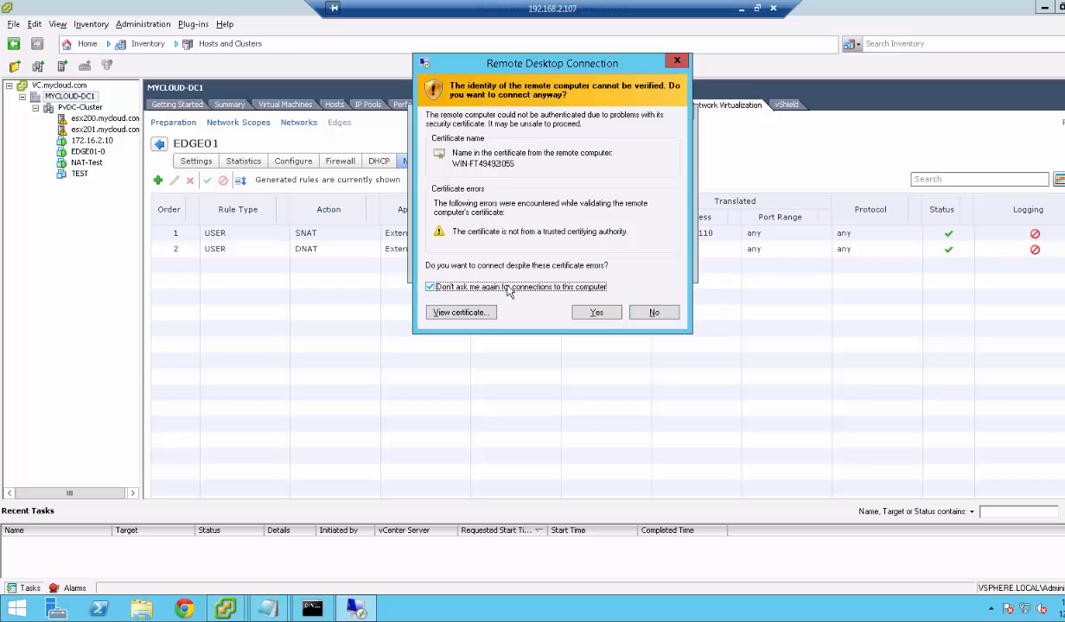
pyautogui.click(596, 313)
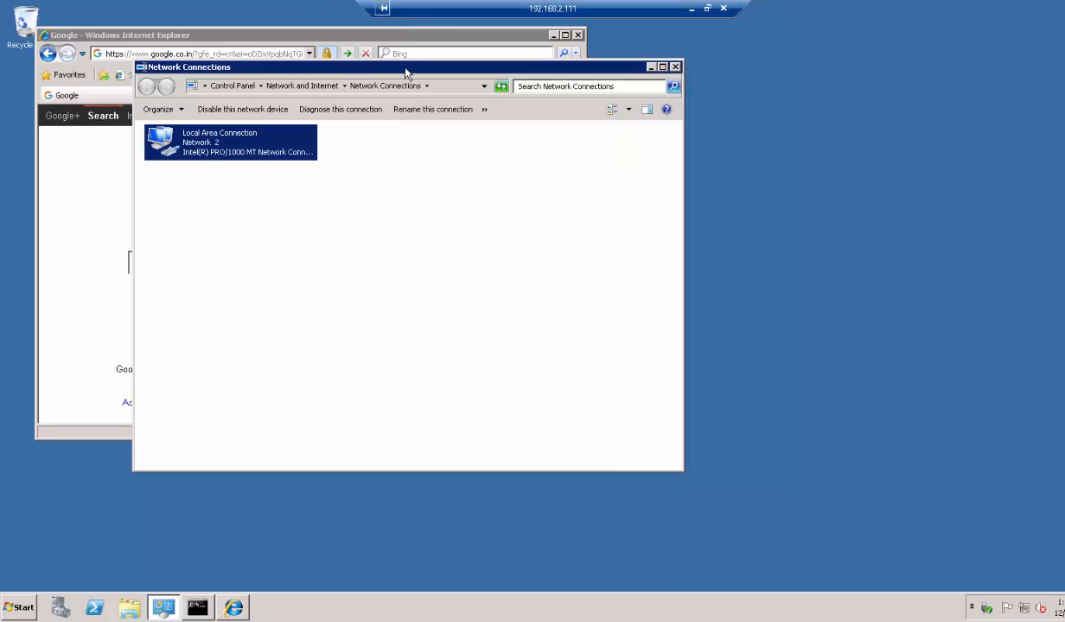
# Restore the Remote Desktop session to a window and resize it over vSphere.
pyautogui.click(707, 8)
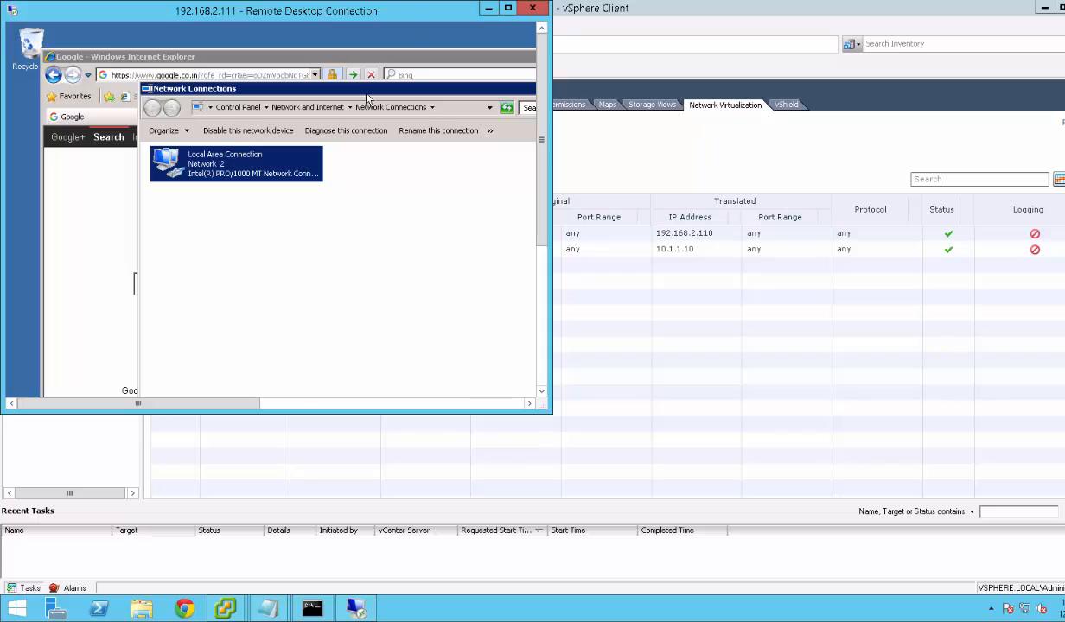
pyautogui.moveTo(280, 10); pyautogui.dragTo(588, 97)
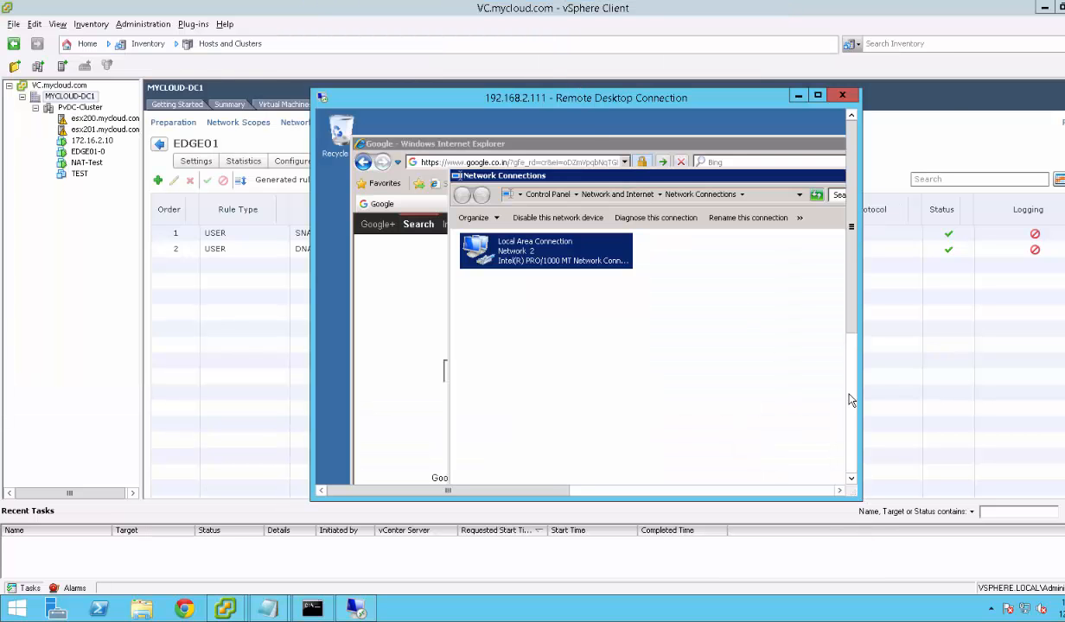
pyautogui.click(851, 427)
pyautogui.moveTo(860, 501); pyautogui.dragTo(1022, 522)
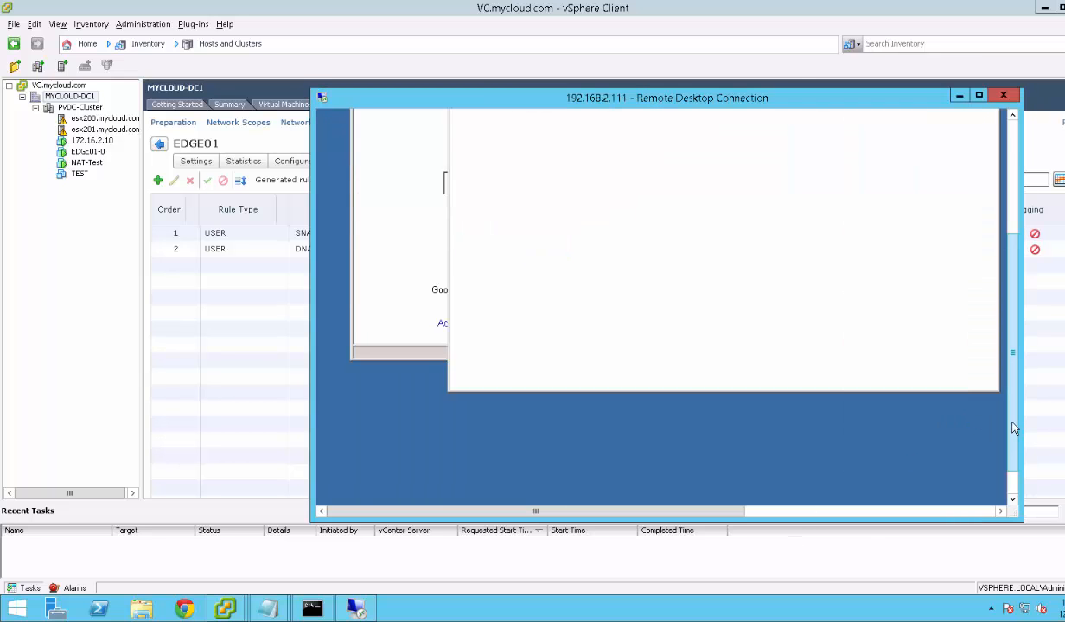
pyautogui.moveTo(1012, 427); pyautogui.dragTo(1016, 515)
pyautogui.moveTo(1014, 433); pyautogui.dragTo(1012, 308)
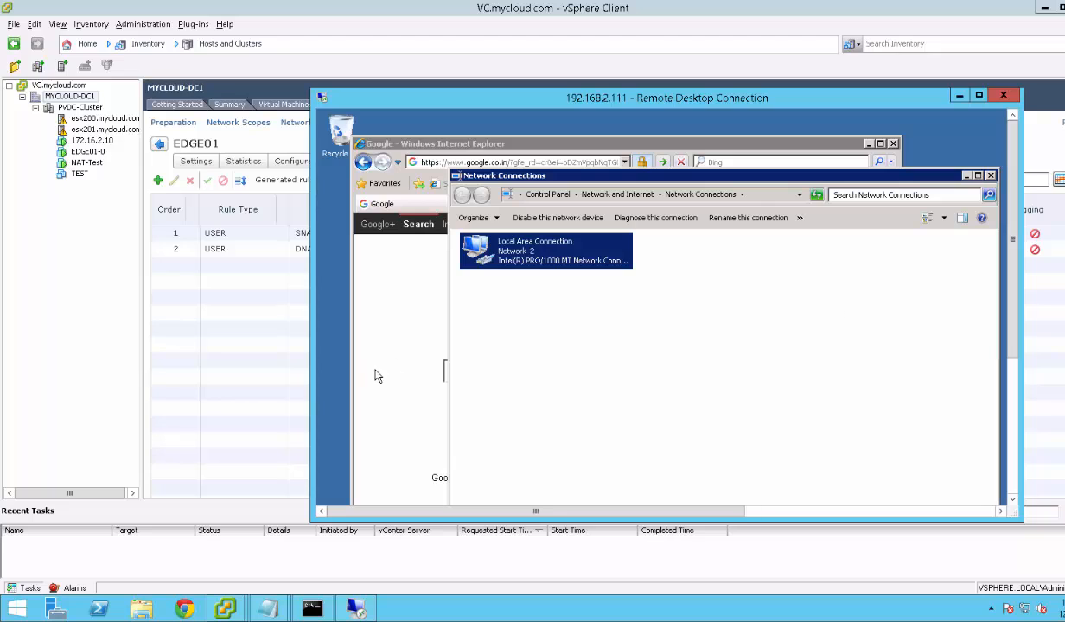
# Bring the Google browser forward, then check and minimize the NAT-Test VM console.
pyautogui.click(421, 143)
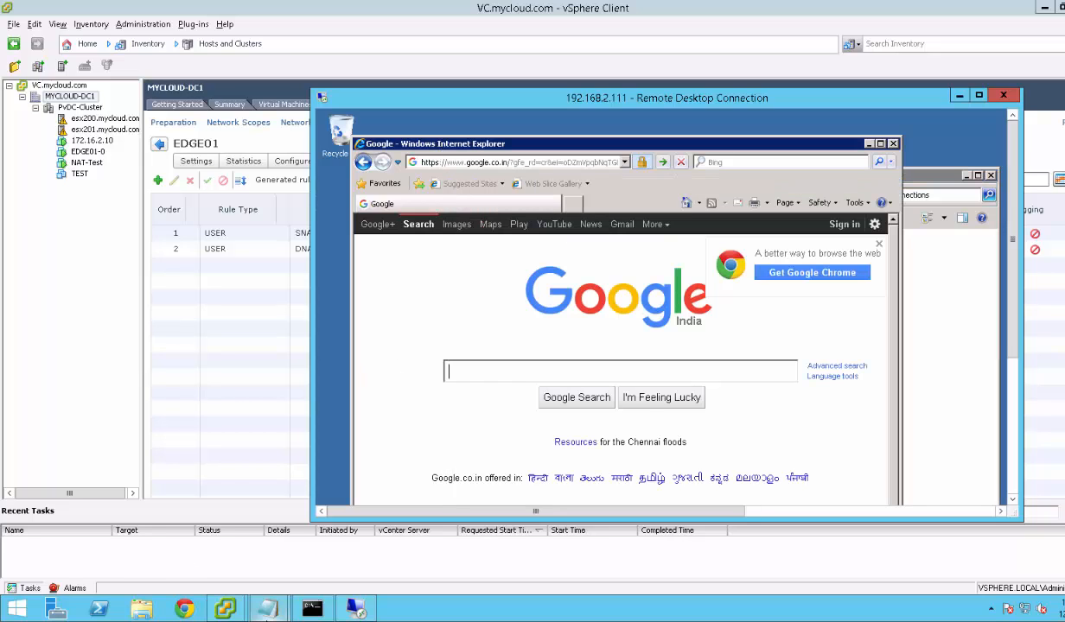
pyautogui.moveTo(232, 615)
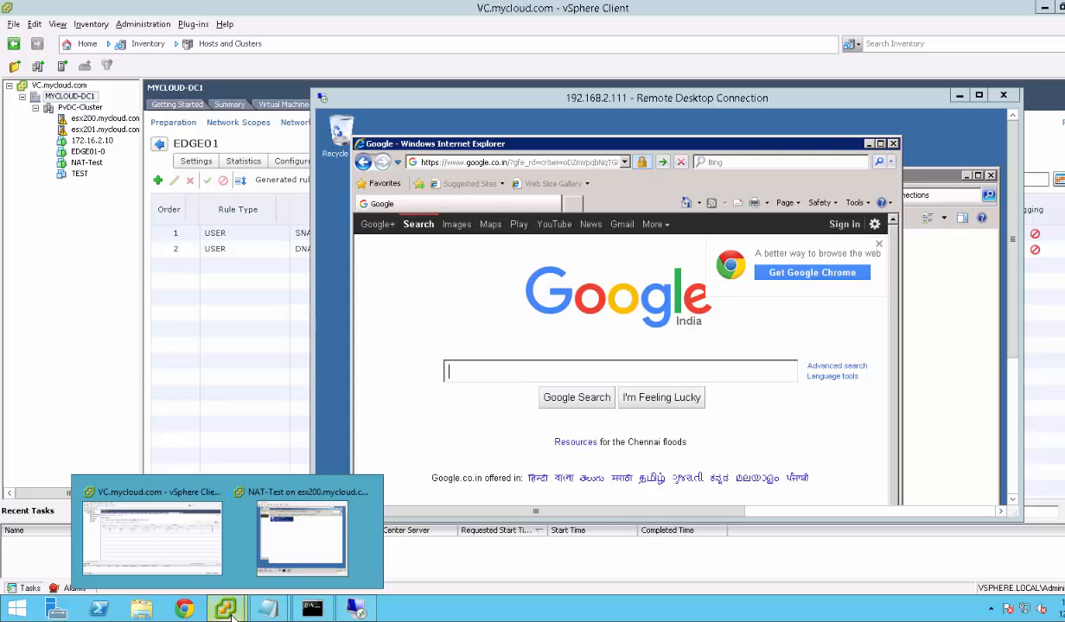
pyautogui.click(301, 562)
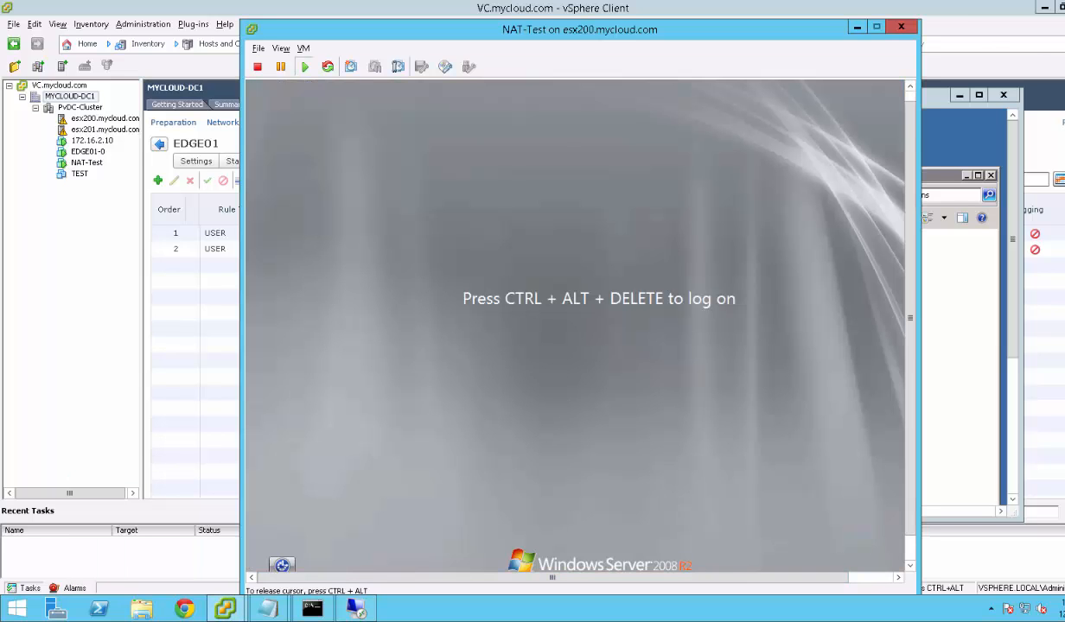
pyautogui.hotkey('ctrl', 'alt')
pyautogui.click(857, 29)
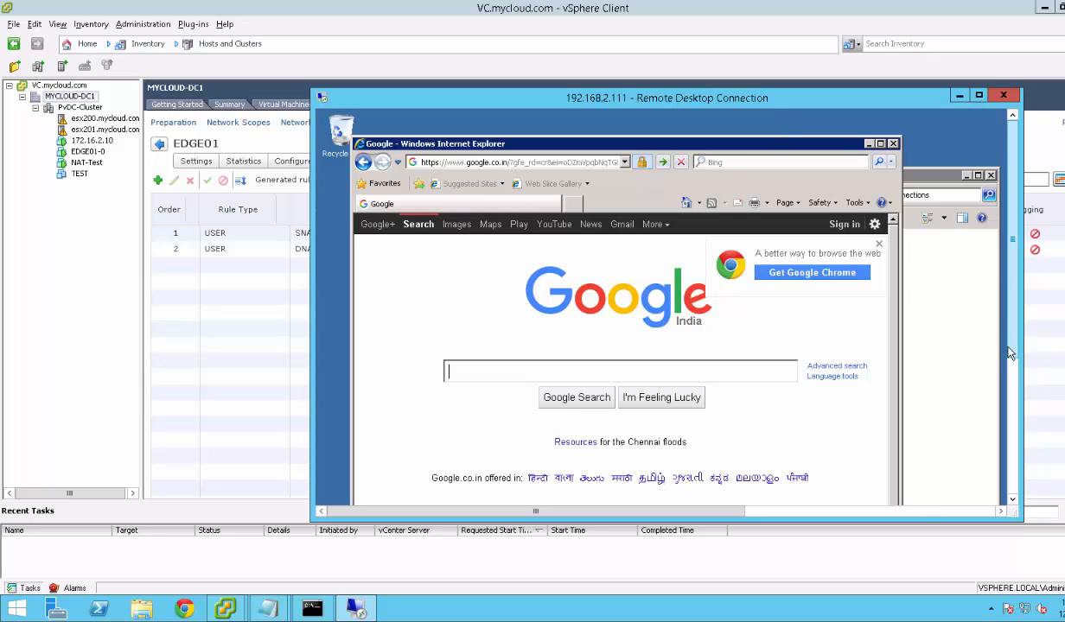
# Return to vSphere and select the DNAT and SNAT rules in EDGE01's NAT table.
pyautogui.click(232, 302)
pyautogui.click(309, 251)
pyautogui.click(310, 235)
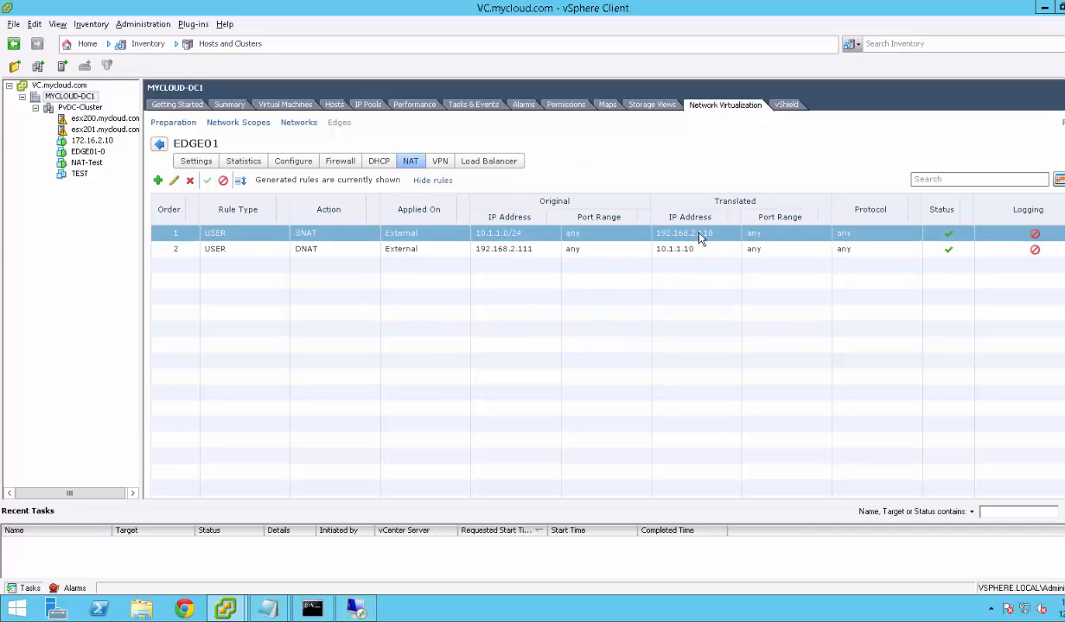
# Select the DNAT rule, review its protocol in Edit DNAT Rule, and cancel without changes.
pyautogui.keyDown('shift'); pyautogui.click(929, 249); pyautogui.keyUp('shift')
pyautogui.click(925, 254)
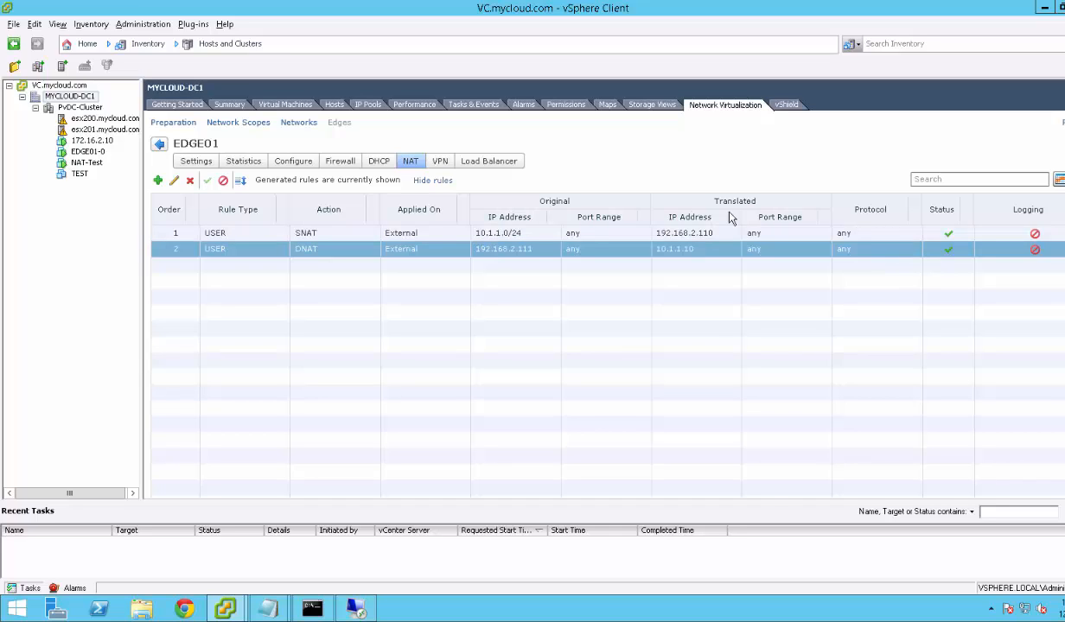
pyautogui.keyDown('shift'); pyautogui.click(509, 235); pyautogui.keyUp('shift')
pyautogui.click(521, 253)
pyautogui.keyDown('shift'); pyautogui.click(520, 235); pyautogui.keyUp('shift')
pyautogui.click(521, 254)
pyautogui.click(174, 180)
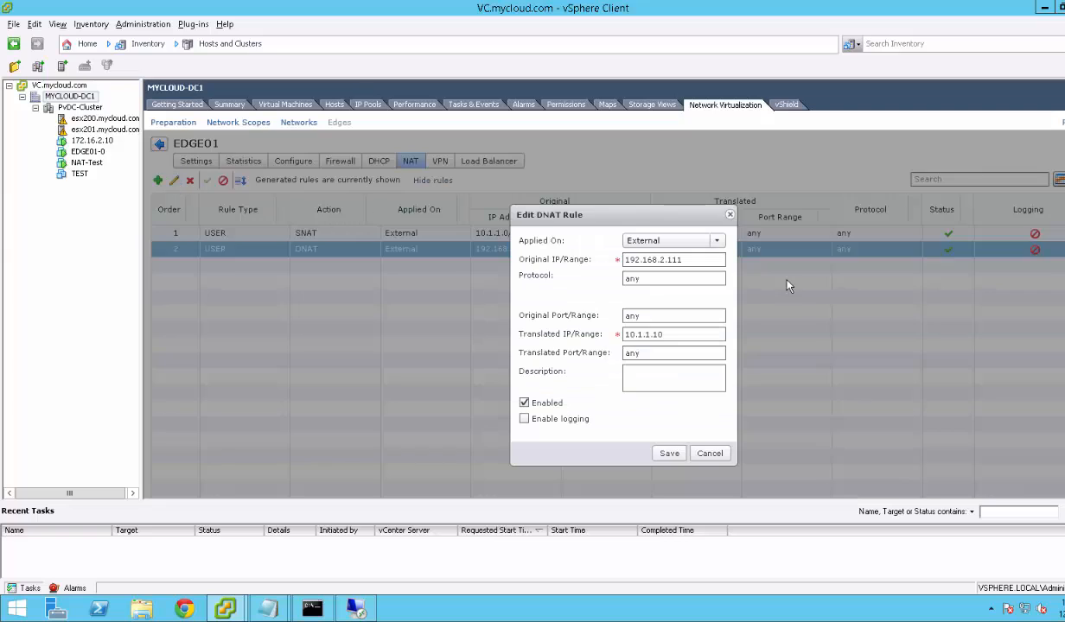
pyautogui.click(655, 278)
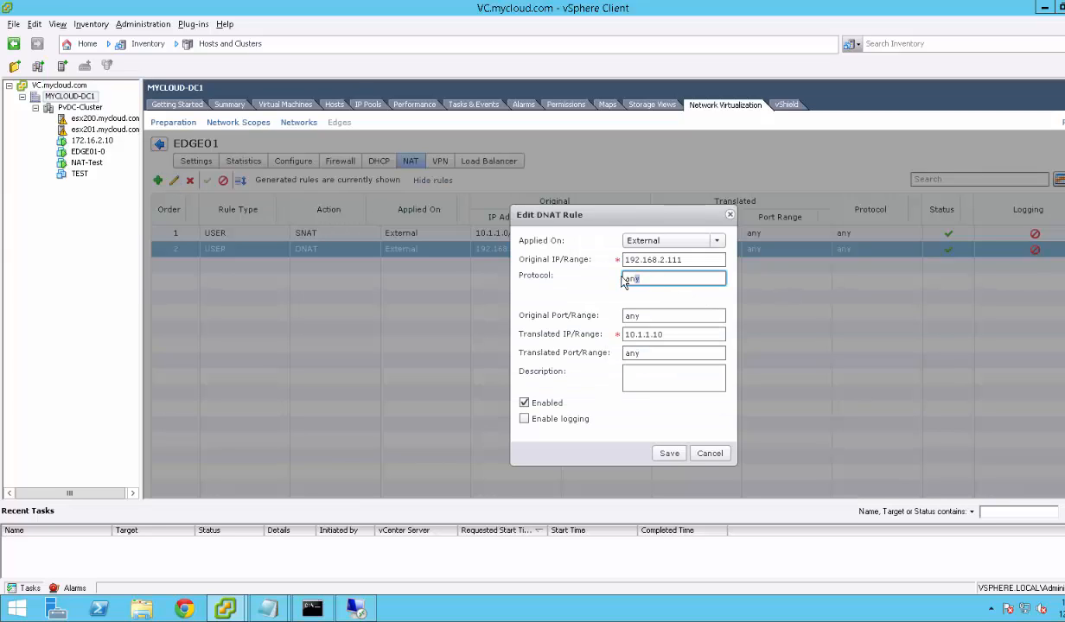
pyautogui.click(711, 454)
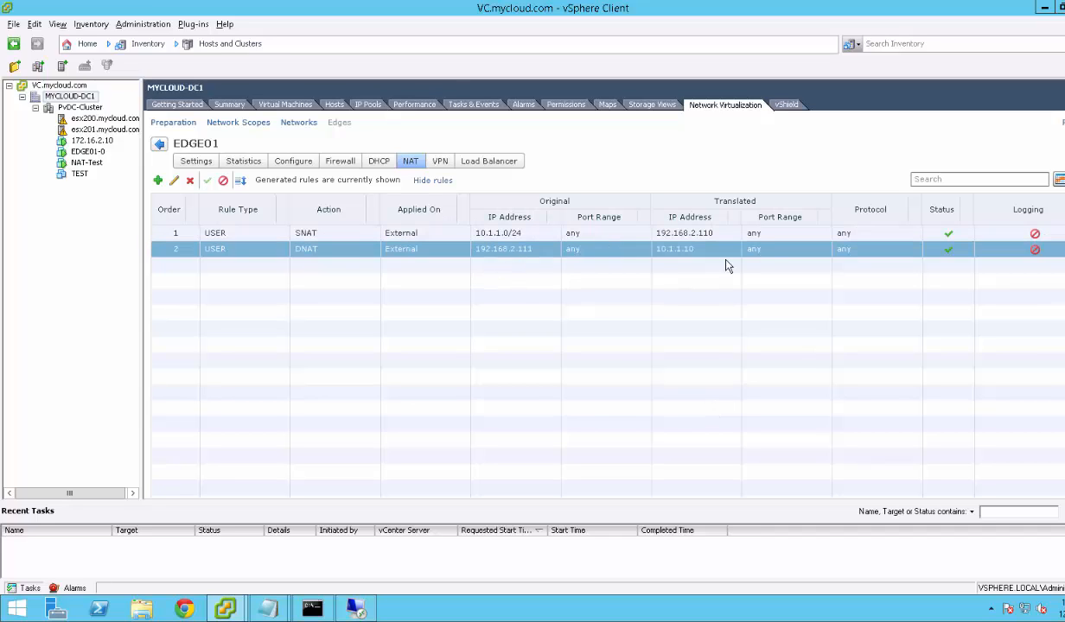
# Minimize the outer 192.168.2.107 remote desktop to reveal the VC.mycloud.com VM summary.
pyautogui.keyDown('shift'); pyautogui.click(266, 241); pyautogui.keyUp('shift')
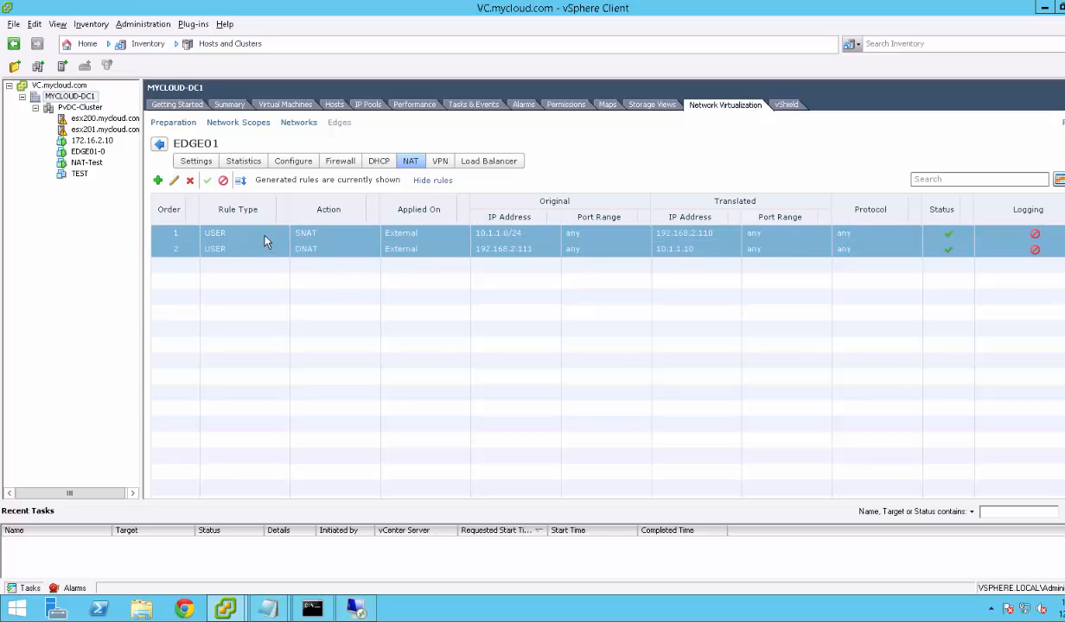
pyautogui.keyDown('ctrl'); pyautogui.click(512, 235); pyautogui.keyUp('ctrl')
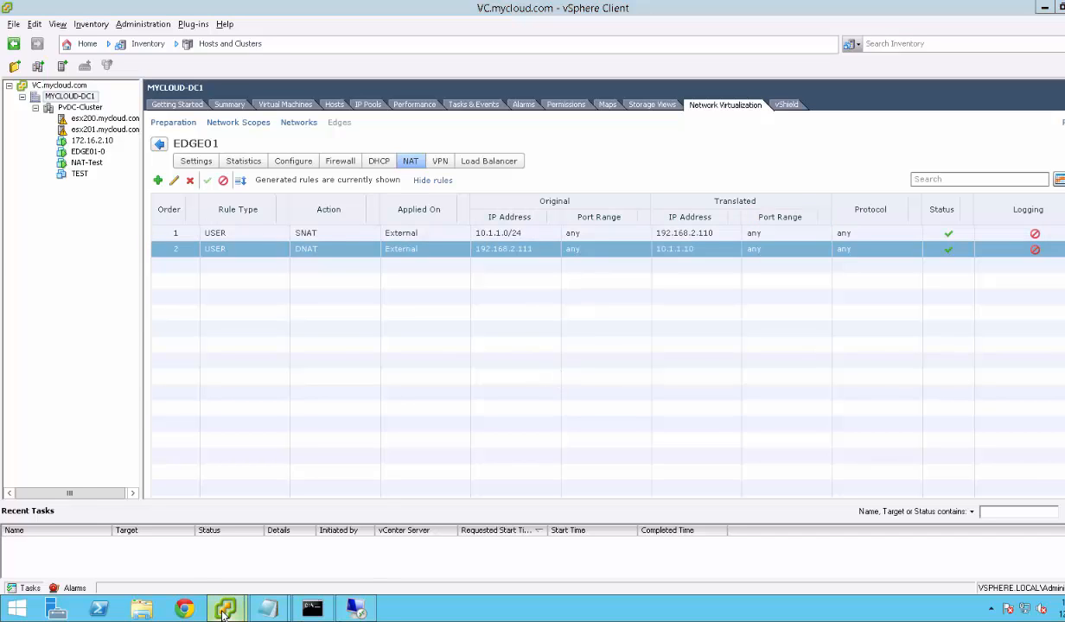
pyautogui.moveTo(223, 610)
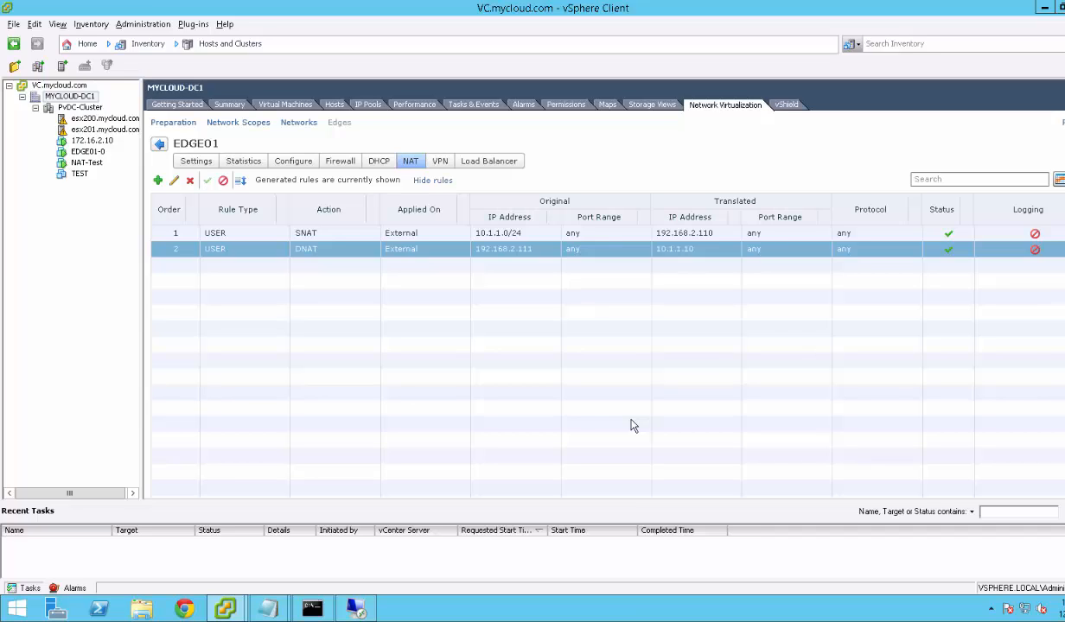
pyautogui.moveTo(732, 6)
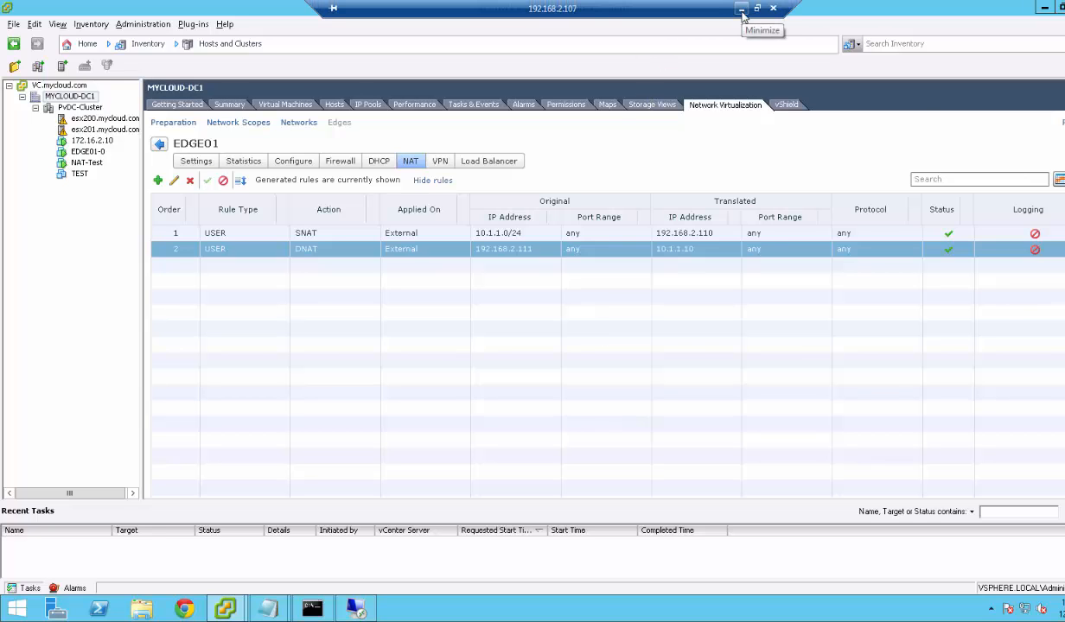
pyautogui.click(740, 9)
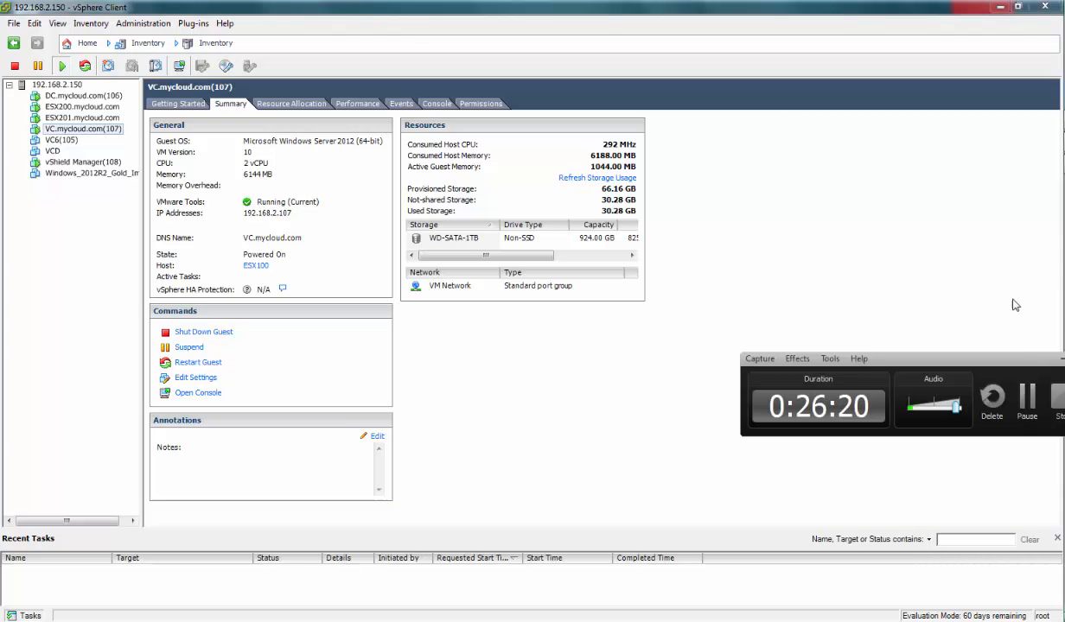